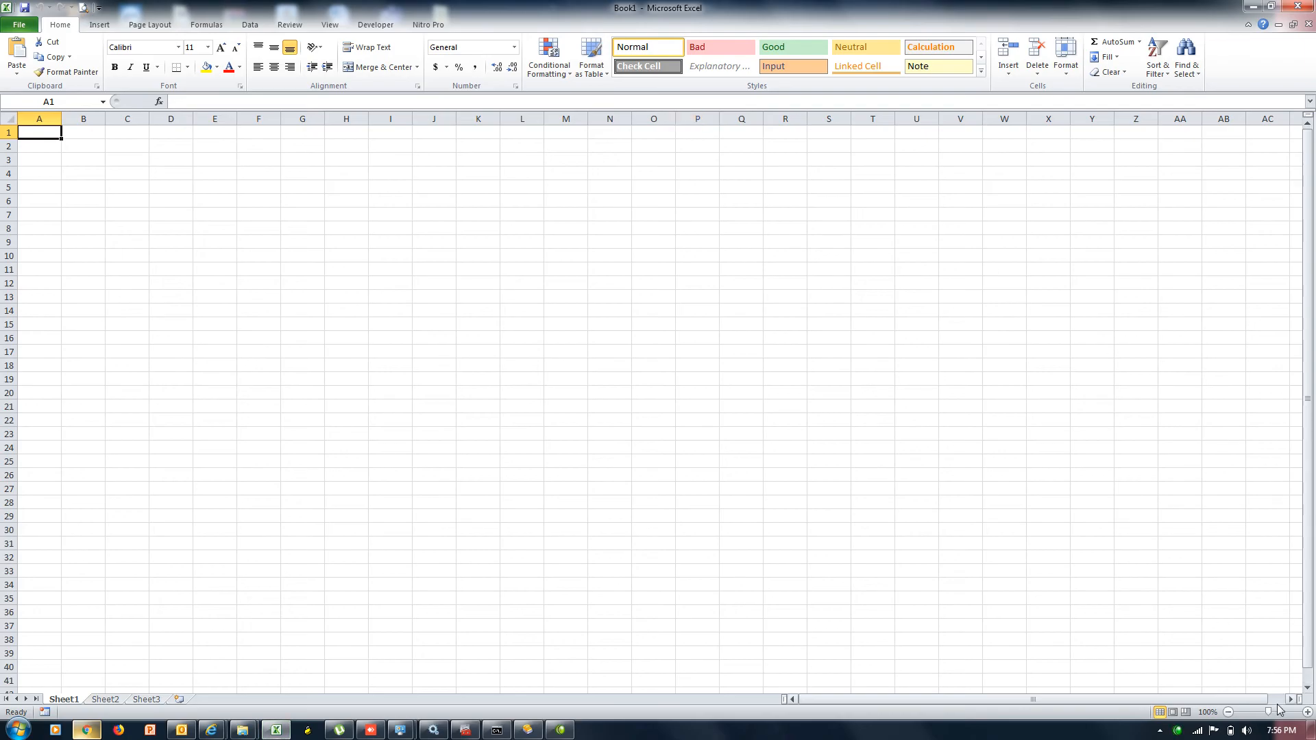
Zoom the empty Sheet1 grid to about 184% and open the Insert dropdown in the Cells group
click(1274, 713)
drag(1274, 713, 1279, 715)
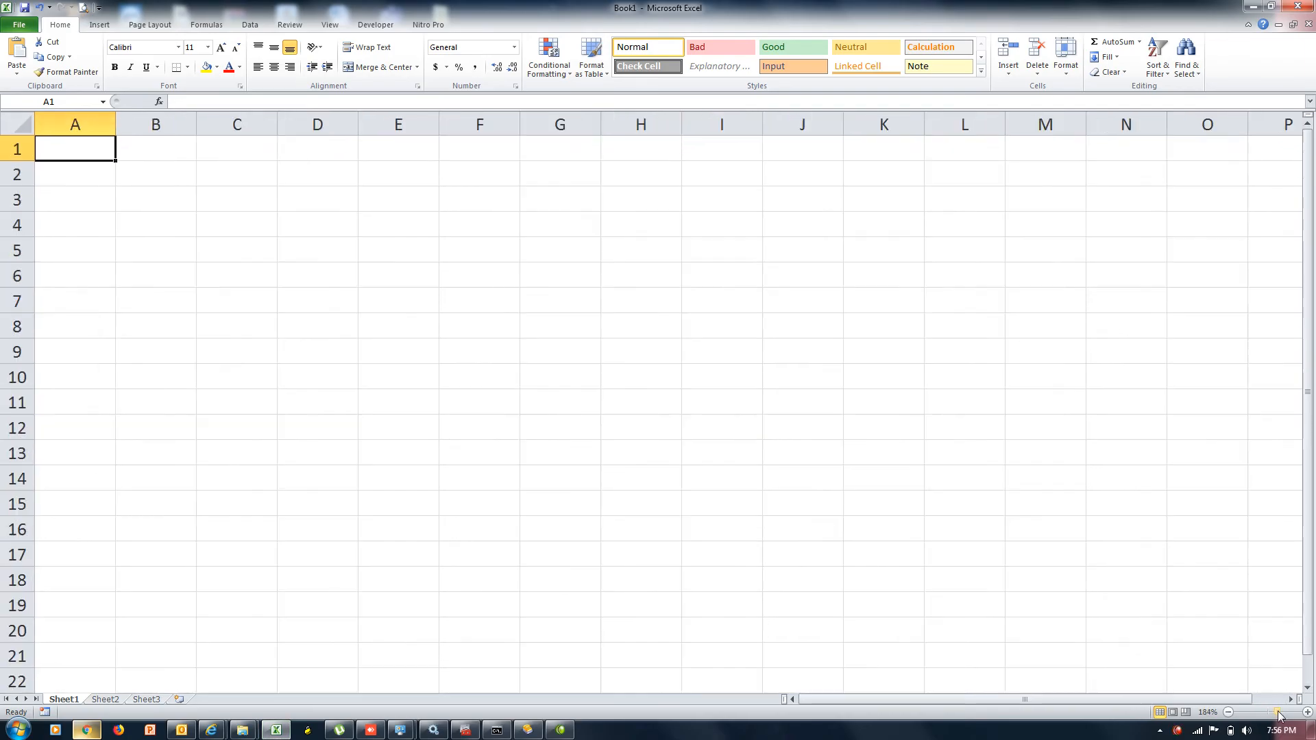
click(1007, 77)
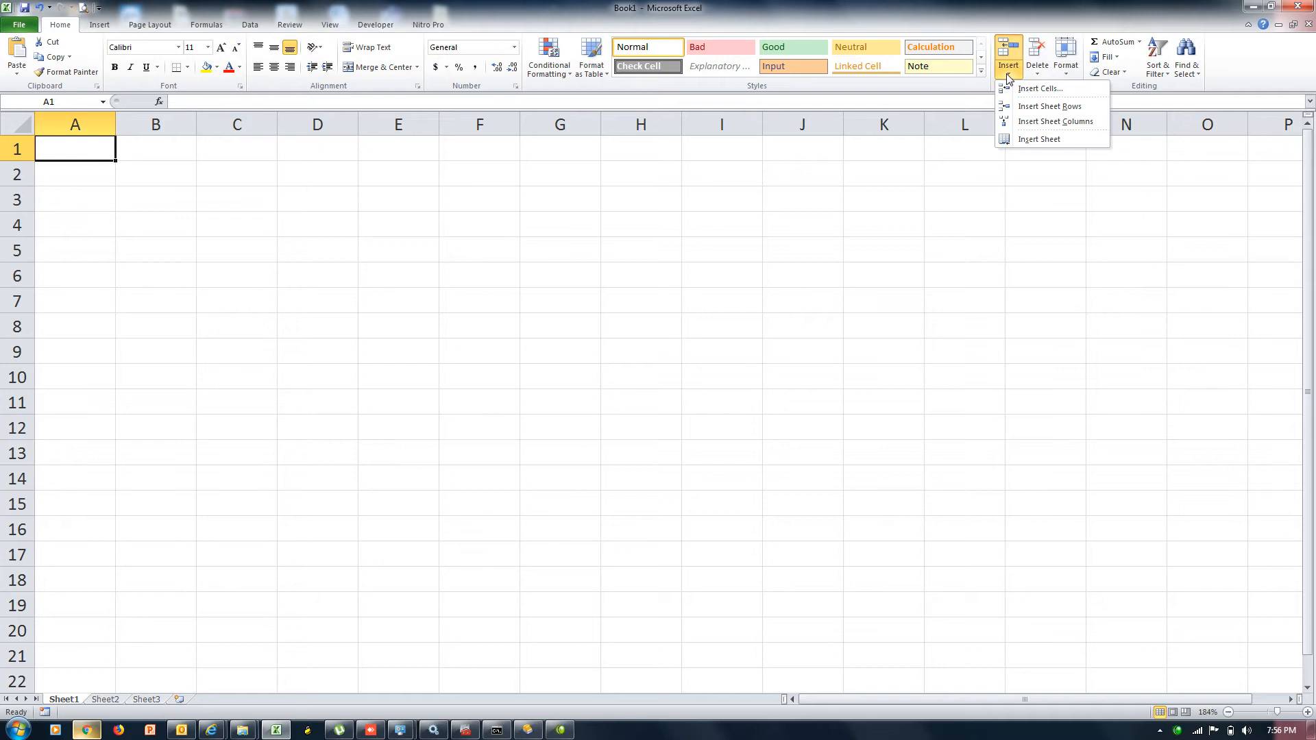
Enter 1, 2 and 4 across A1:C1
click(297, 207)
text(1)
key(Tab)
text(2)
key(Tab)
text(1)
key(BackSpace)
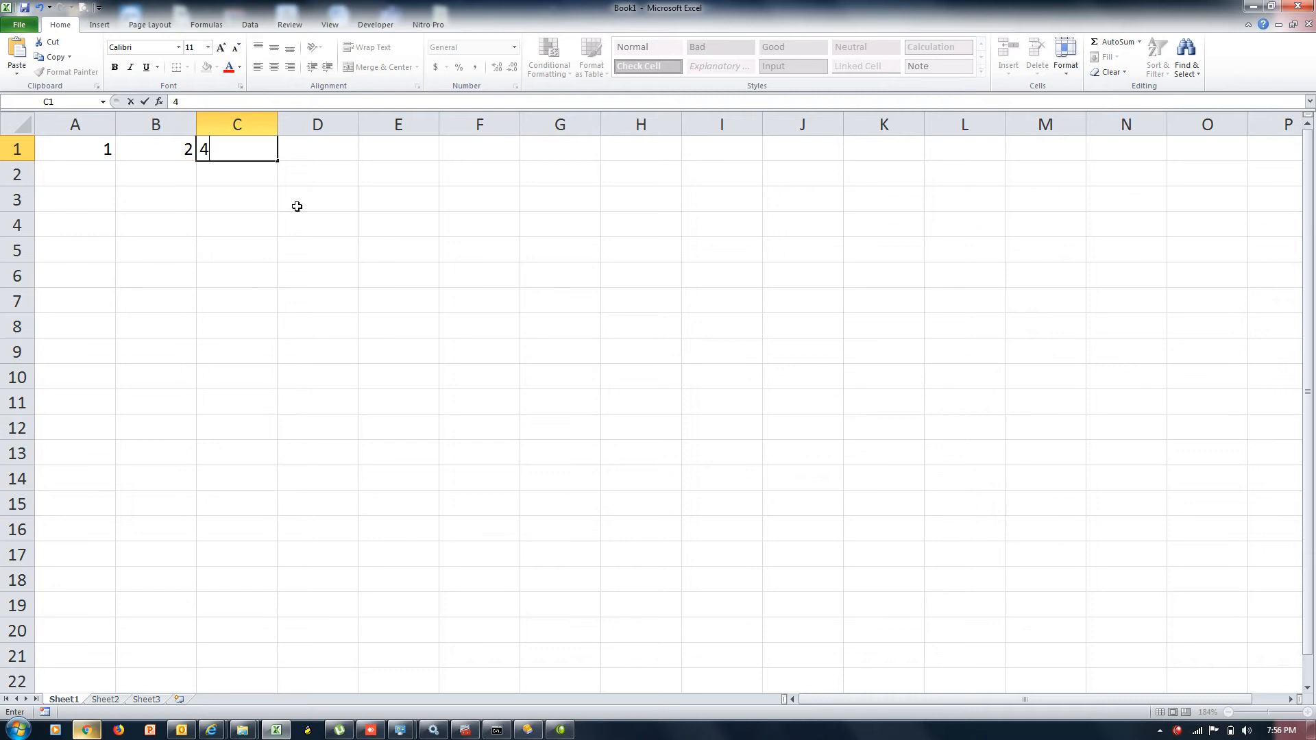
text(4)
key(Tab)
key(Left)
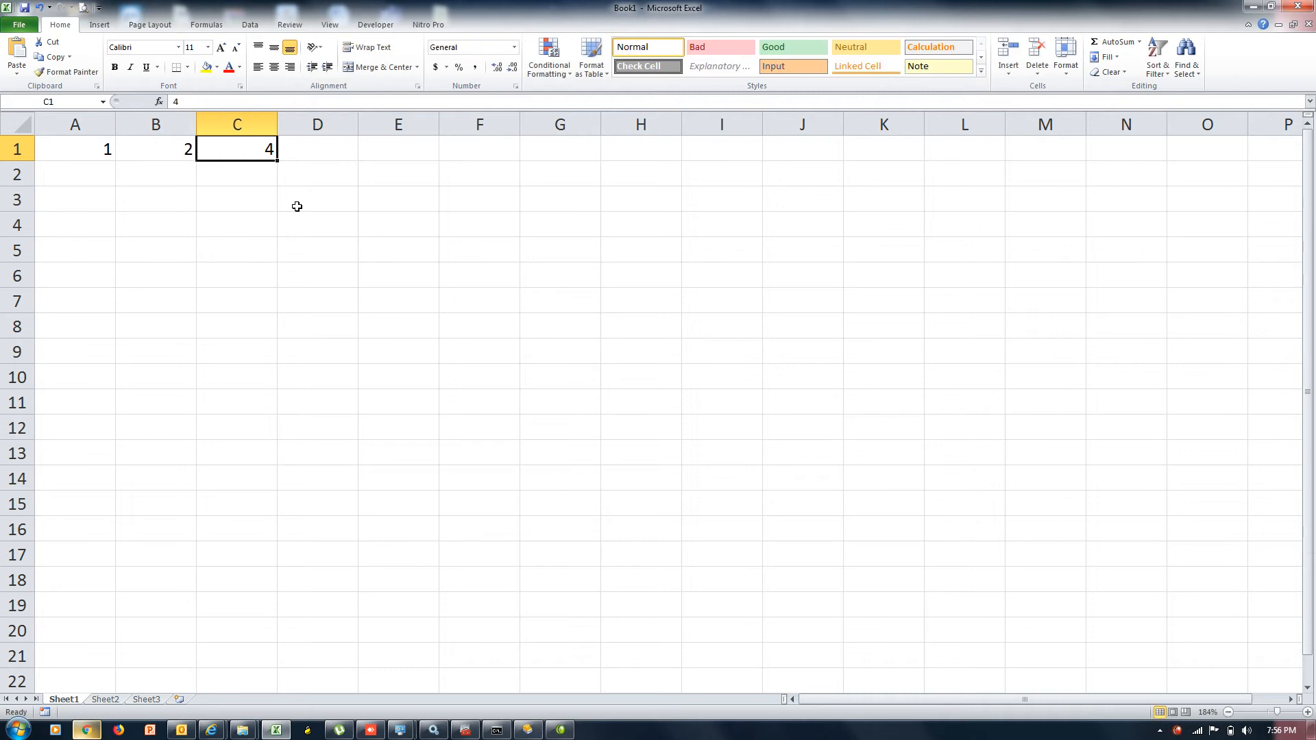
key(Left)
key(Left)
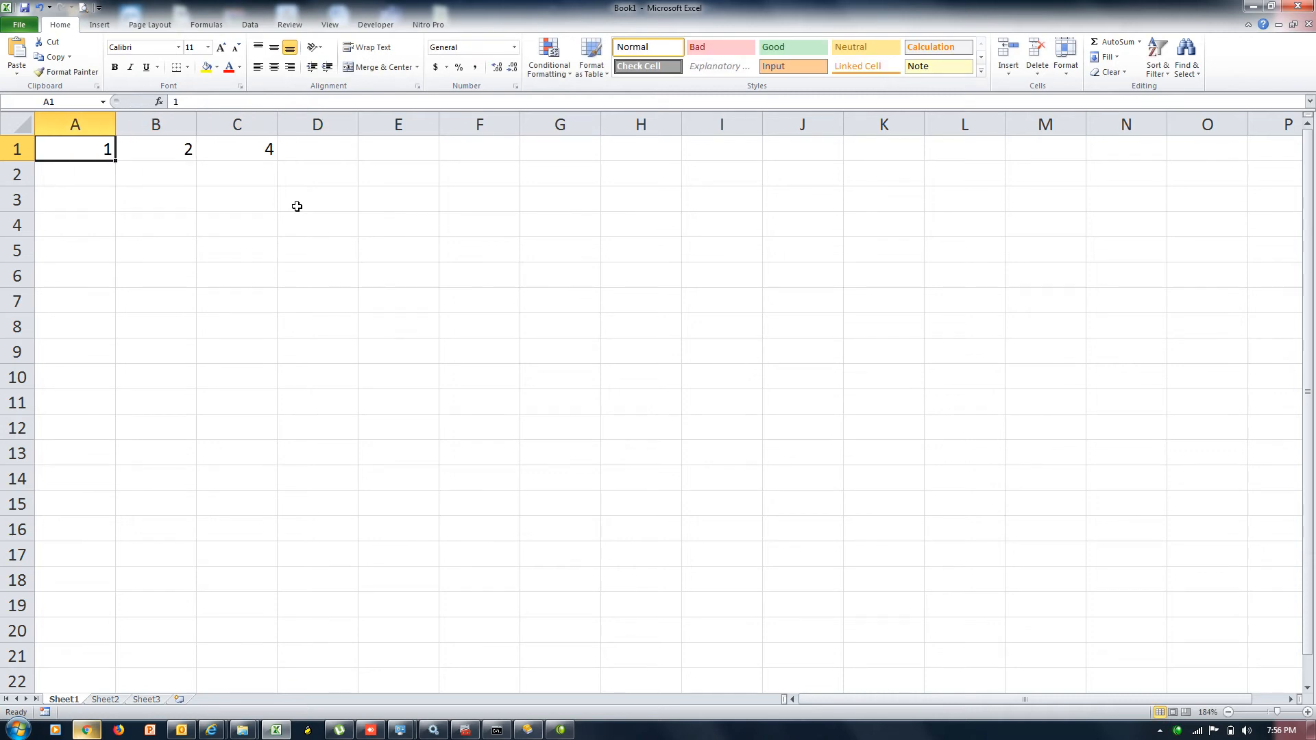
Keep 1 in A1 and type the names khan, jan, saeed, asad and waris into A2:E2
text(kha)
key(BackSpace)
key(BackSpace)
key(BackSpace)
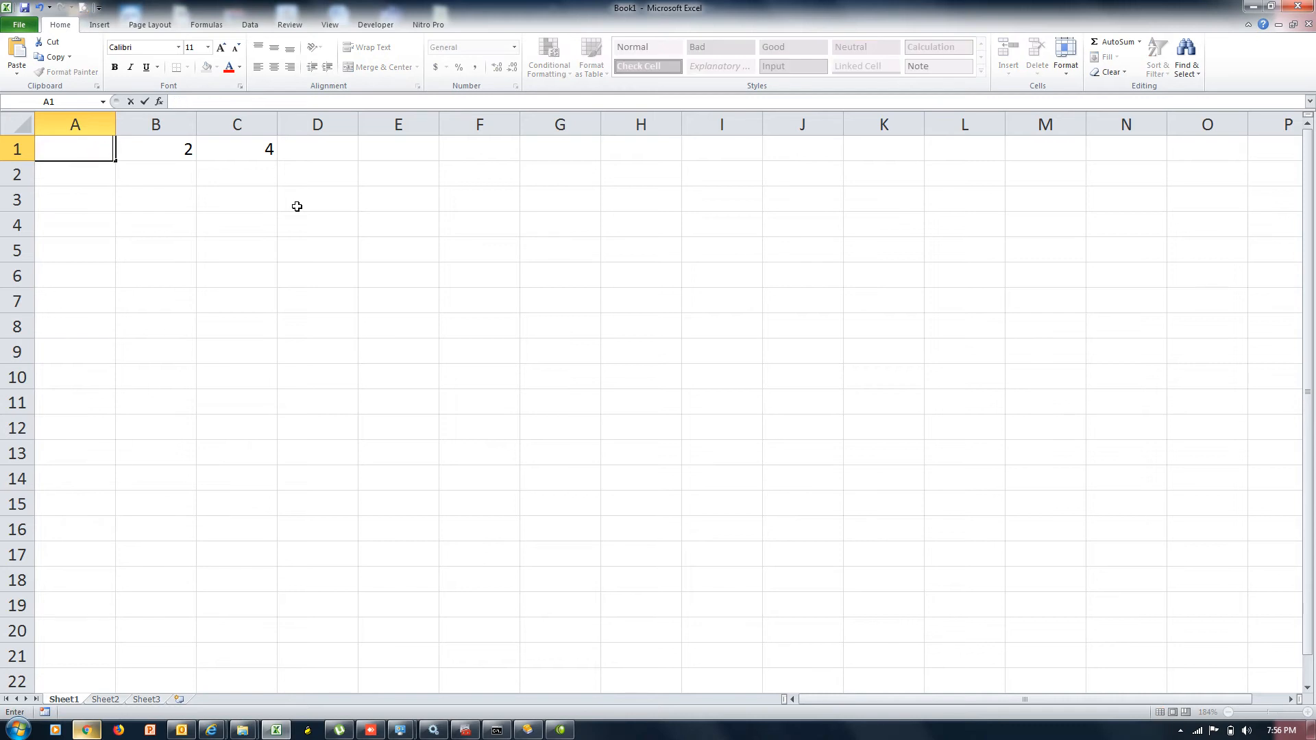
key(ctrl+z)
key(Down)
text(khan)
key(Tab)
text(jan)
key(Tab)
text(saeed)
key(Tab)
text(asad)
key(Tab)
text(waaris)
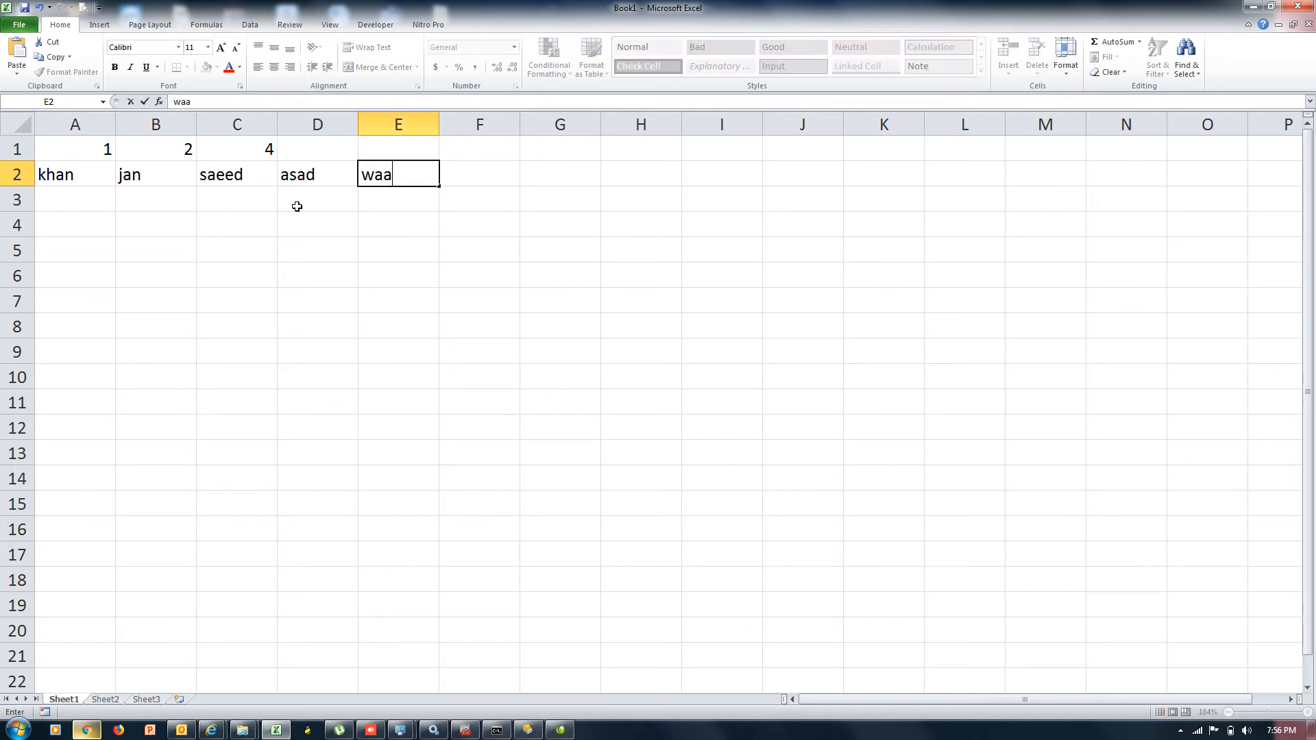
key(BackSpace)
key(BackSpace)
key(BackSpace)
Continue row 2 with haris, umar, farooq, bashir and haroon, plus an extra rasheed in K2
key(BackSpace)
text(ris)
key(Tab)
text(haris)
key(Tab)
text(saeed)
key(BackSpace)
key(BackSpace)
key(BackSpace)
key(BackSpace)
key(BackSpace)
text(umar)
key(Tab)
text(farooq)
key(Tab)
text(bashir)
key(Tab)
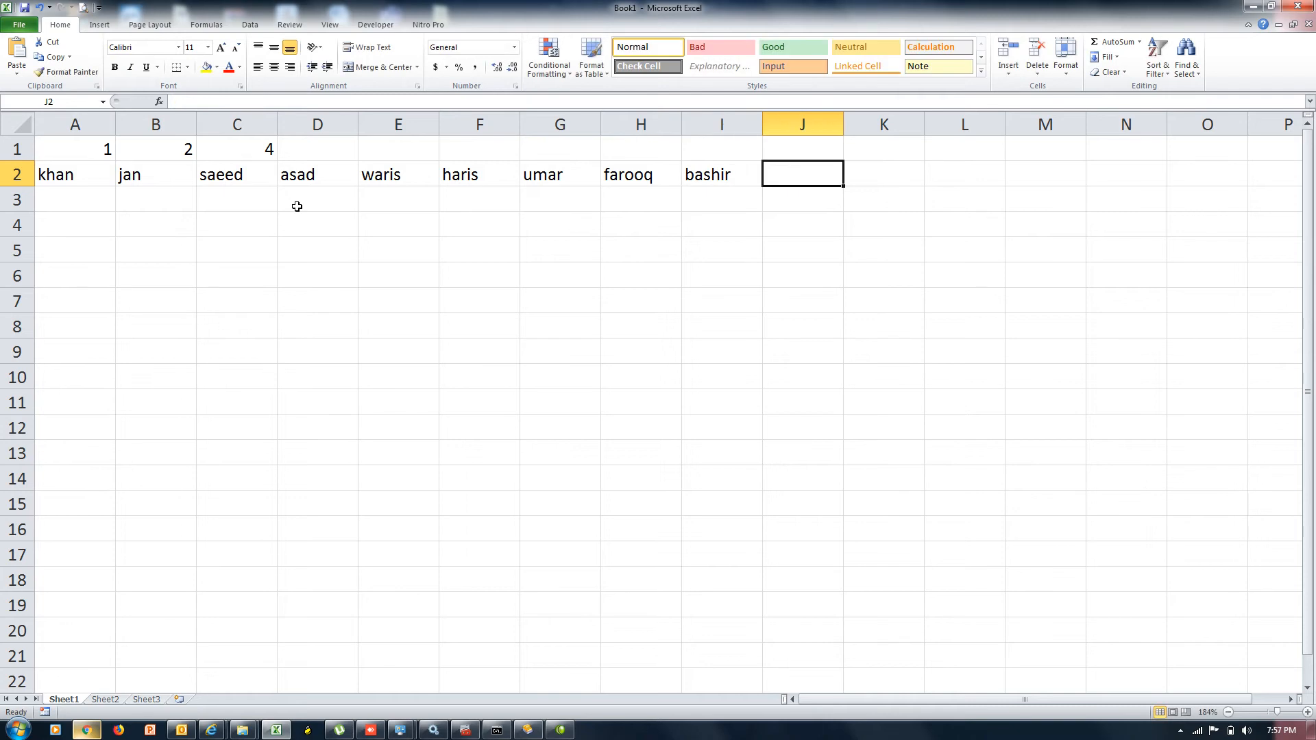
text(haroon)
key(Tab)
text(rasheed)
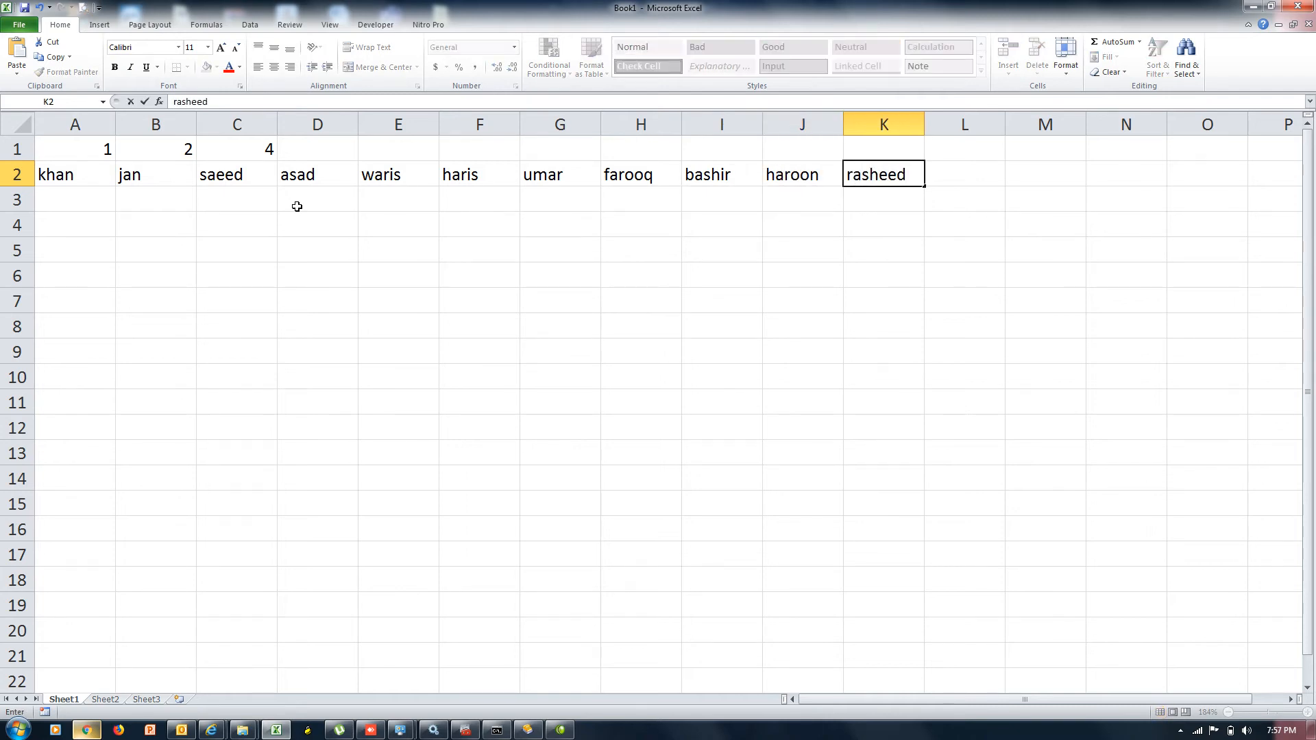
key(Up)
Fill 5 through 10 into D1:I1 and clear the extra name from K2
key(Left)
key(Left)
key(Left)
key(Left)
key(Left)
key(Left)
key(Left)
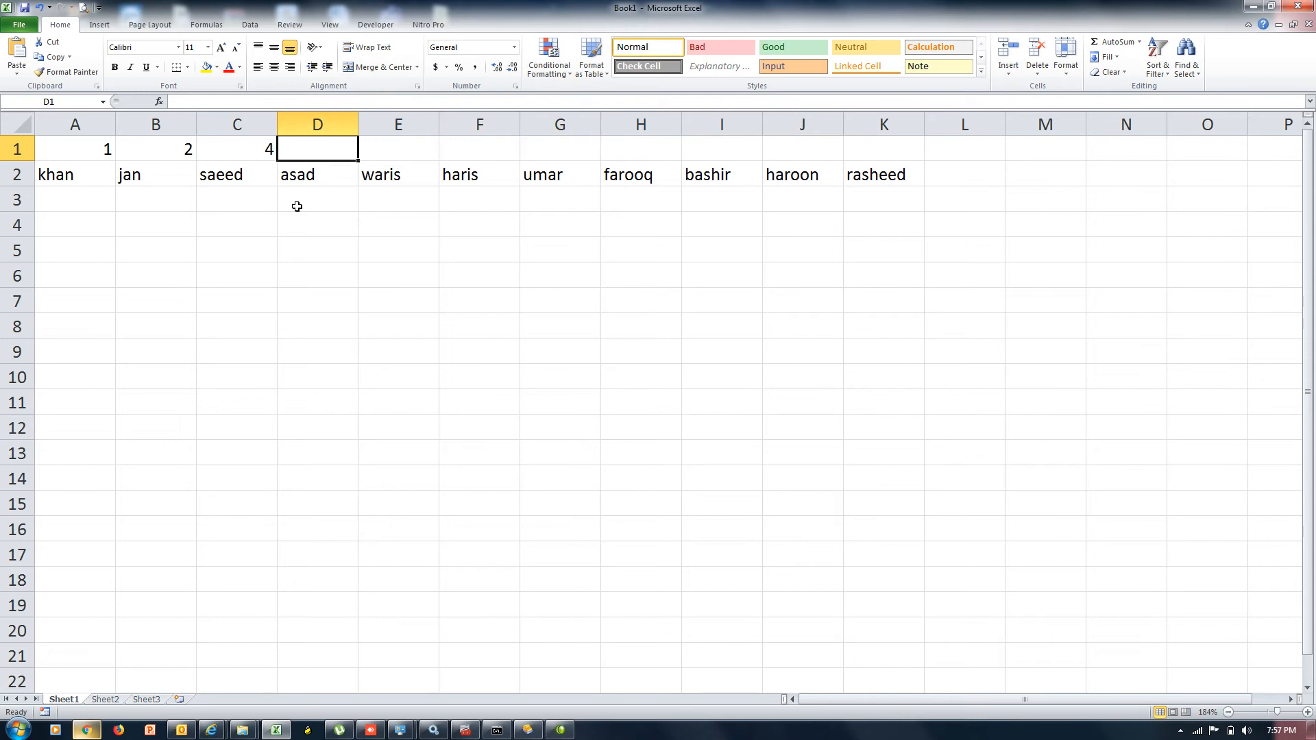
text(5	6	7	8	9	)
text(10)
key(Tab)
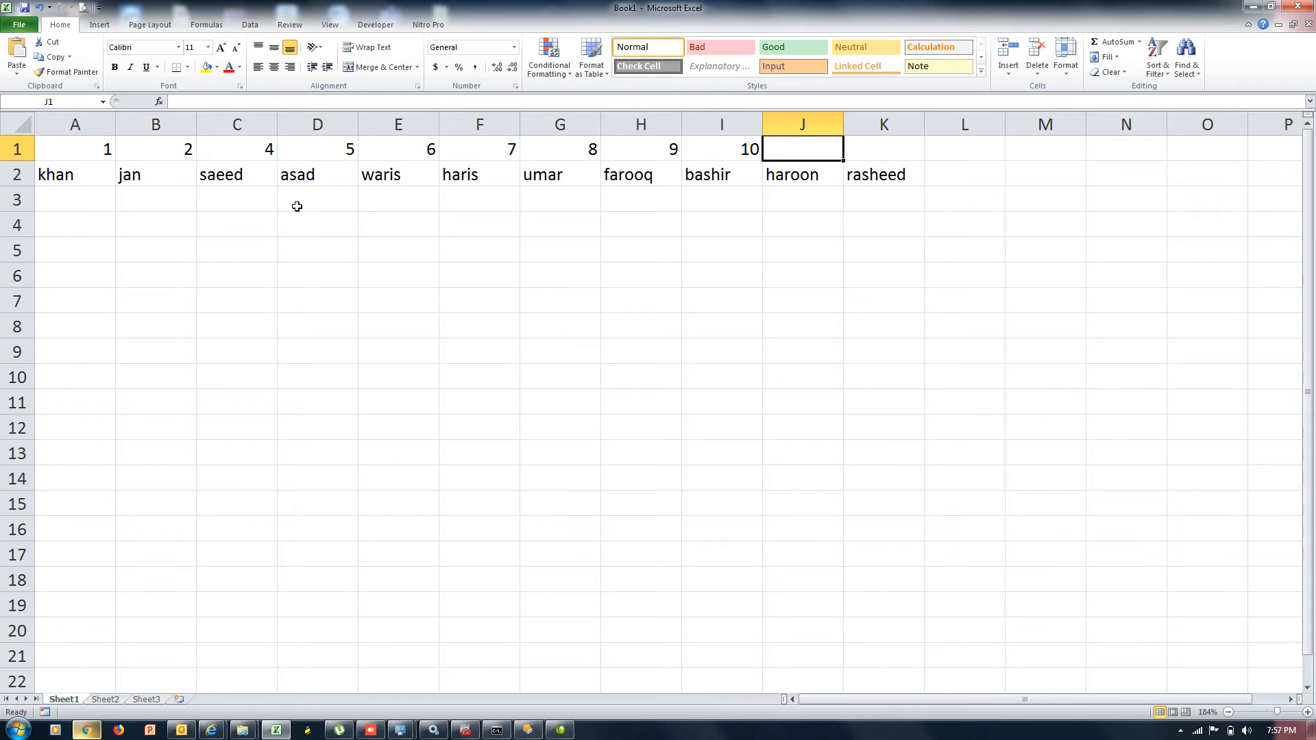
key(Down)
key(Right)
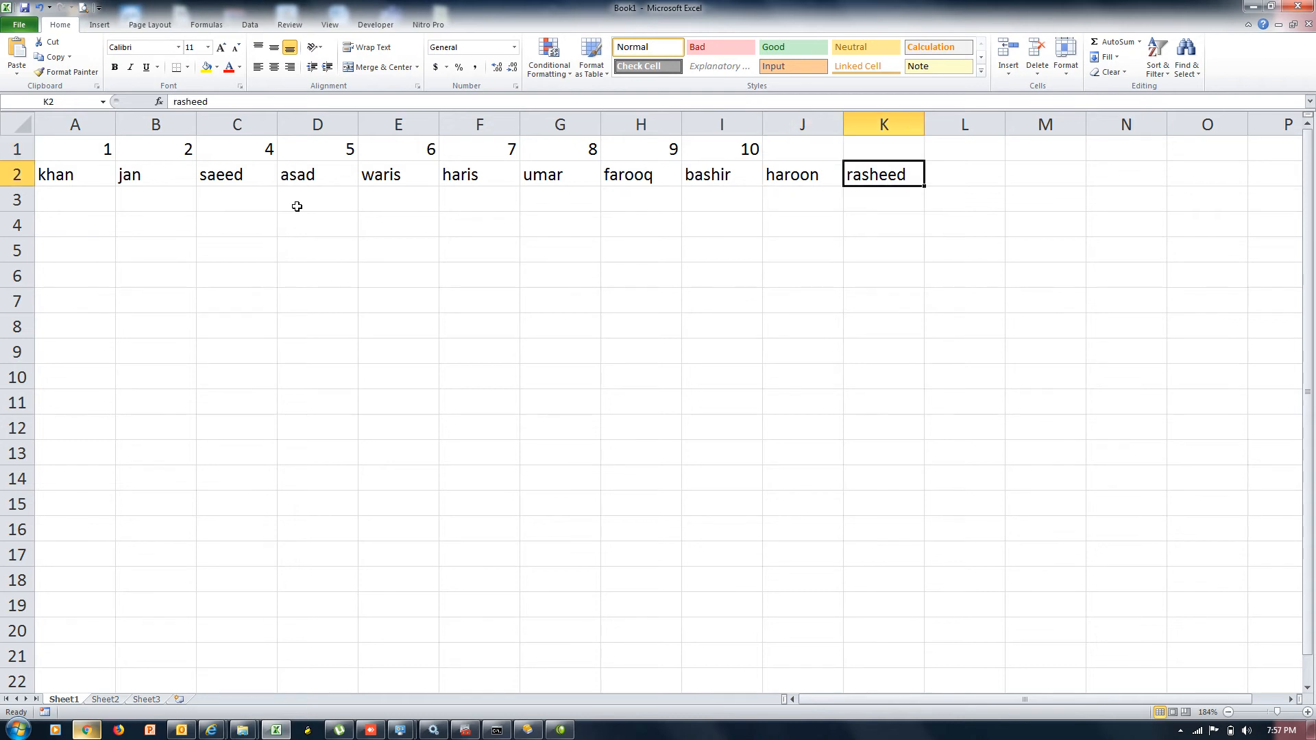
key(Delete)
key(Up)
key(Left)
key(Left)
key(Left)
key(Left)
key(Left)
key(Left)
key(Left)
key(Left)
key(Left)
key(Left)
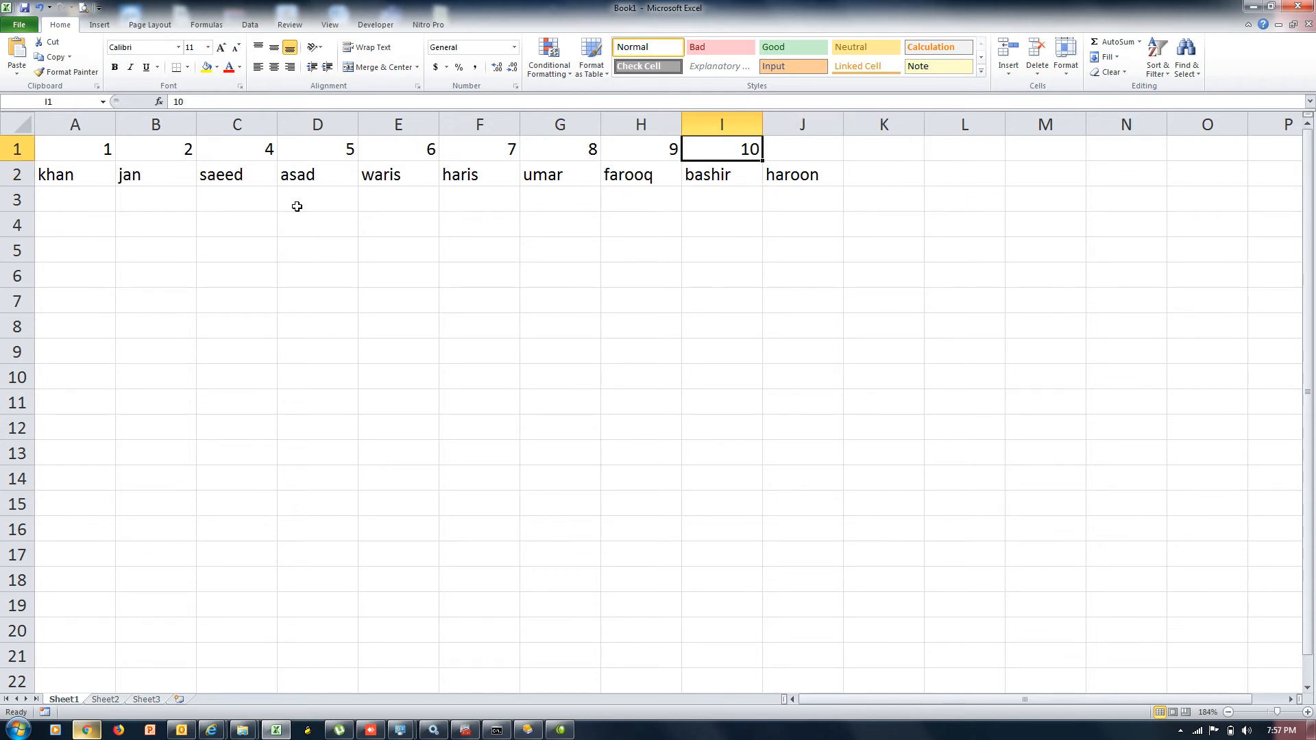
key(Right)
key(Right)
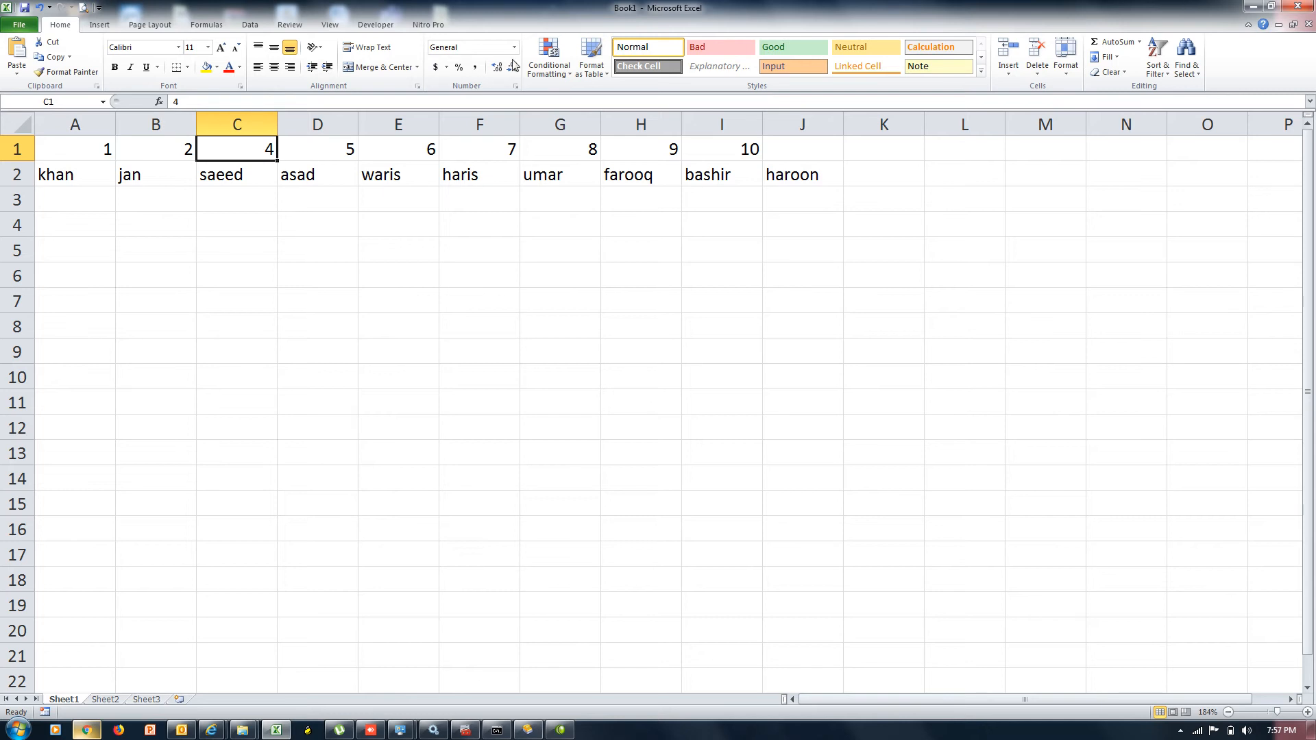
click(1009, 76)
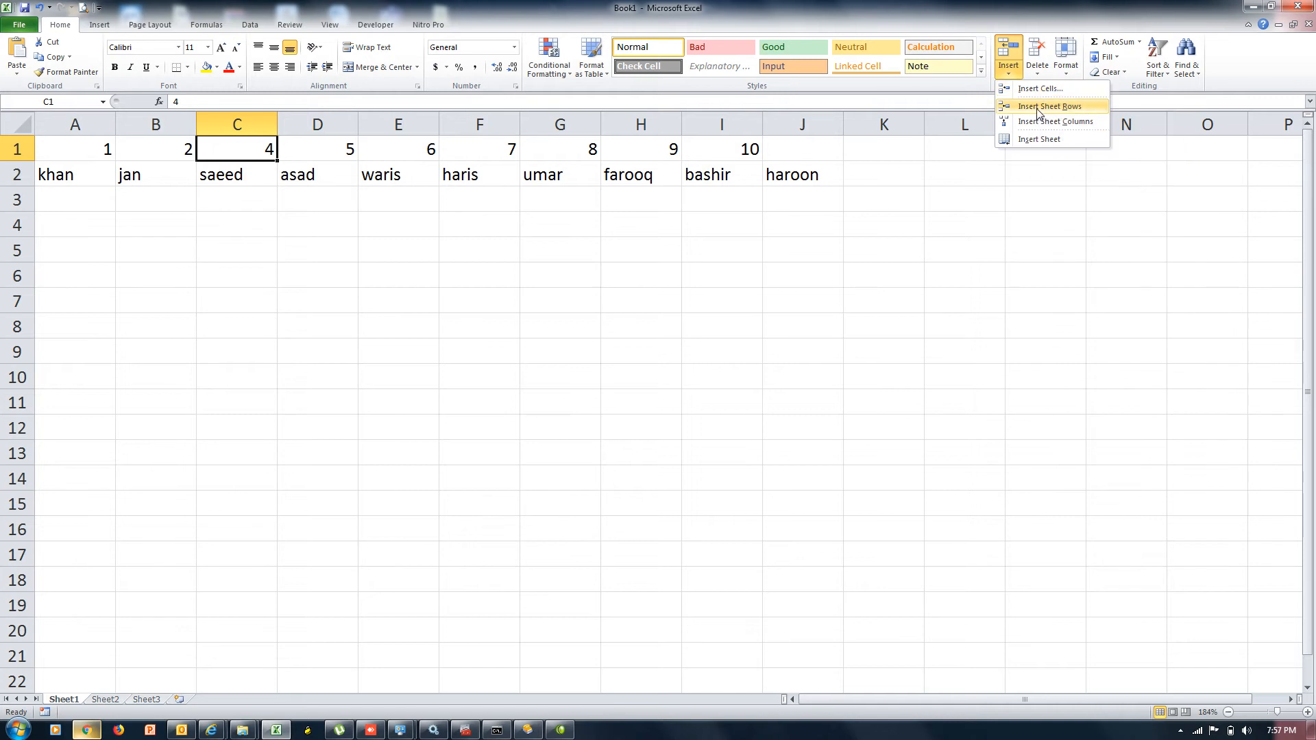
click(1038, 110)
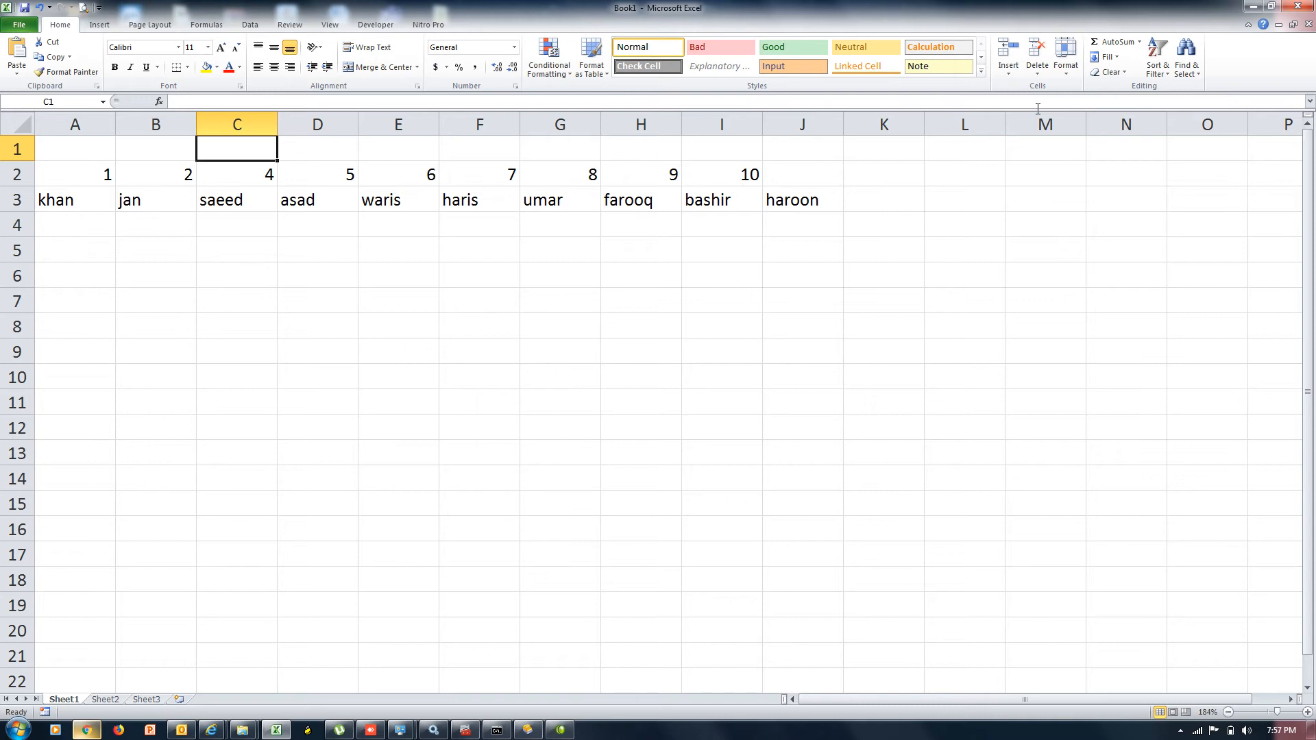
key(ctrl+z)
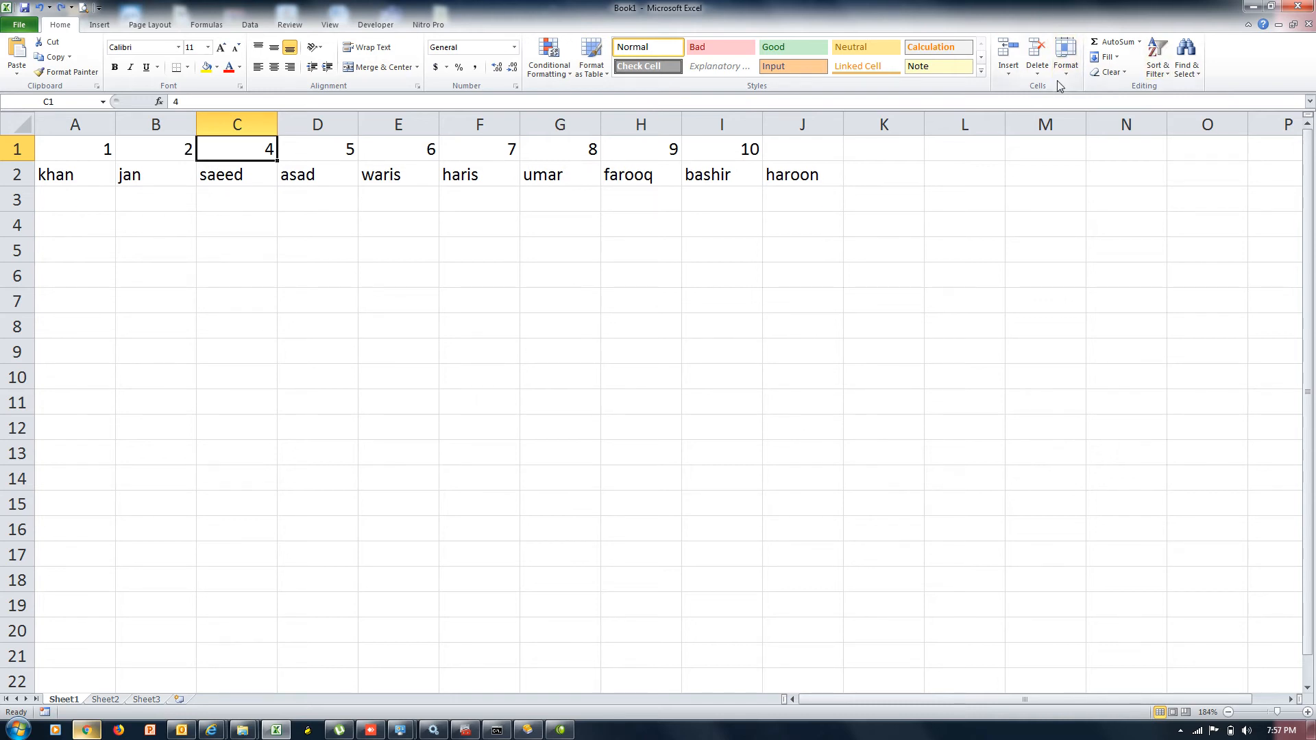
click(1008, 74)
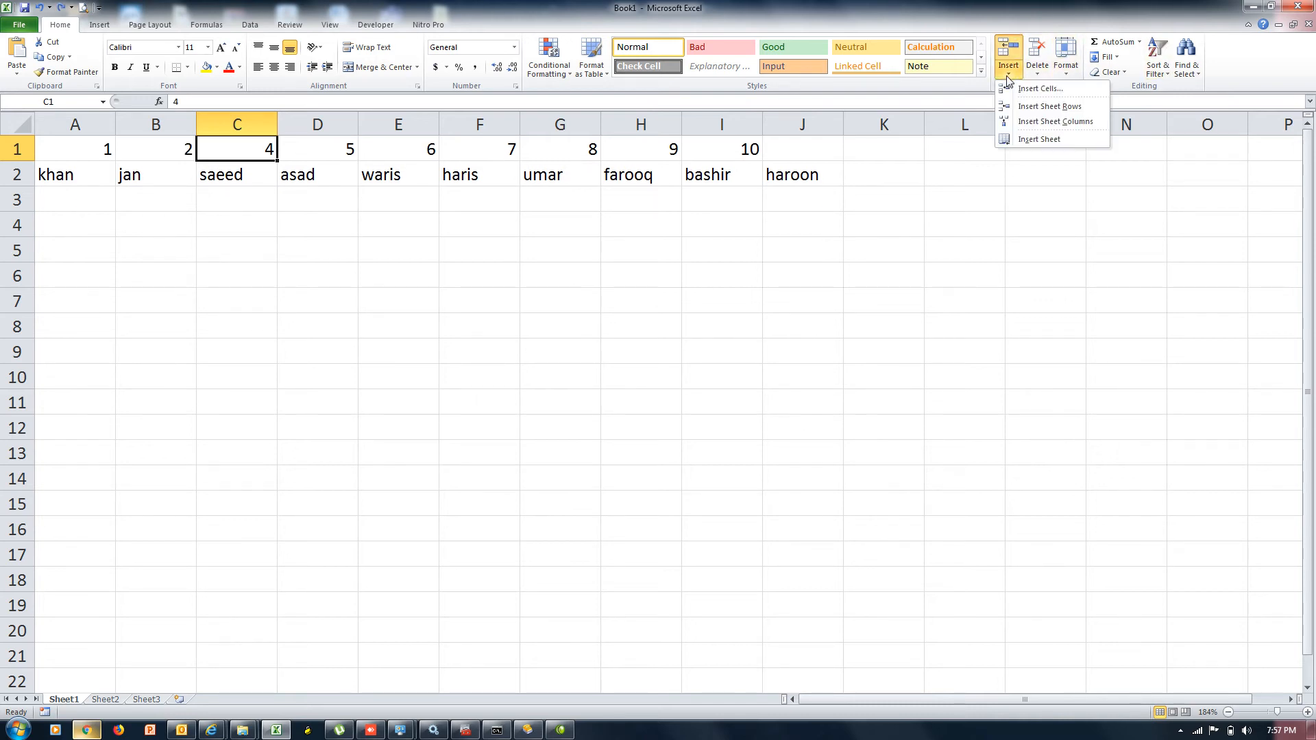
click(1089, 122)
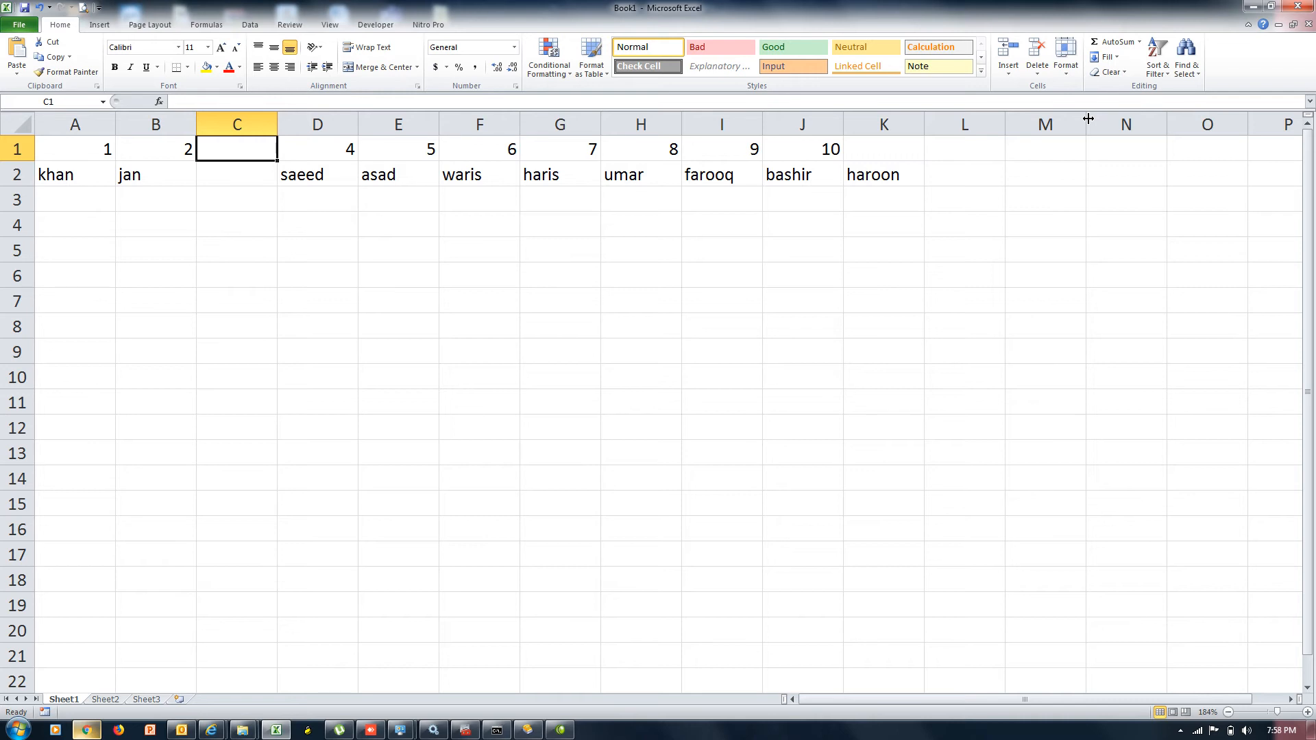
key(ctrl+z)
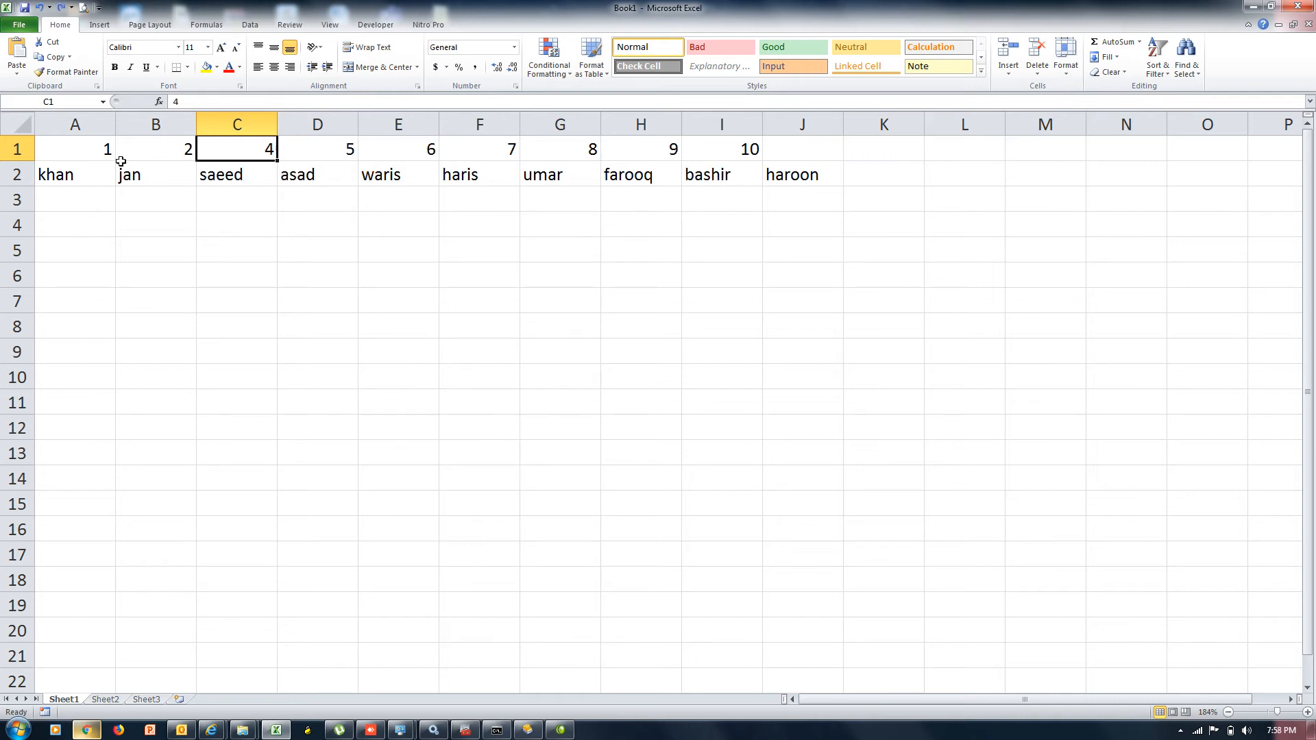
click(219, 177)
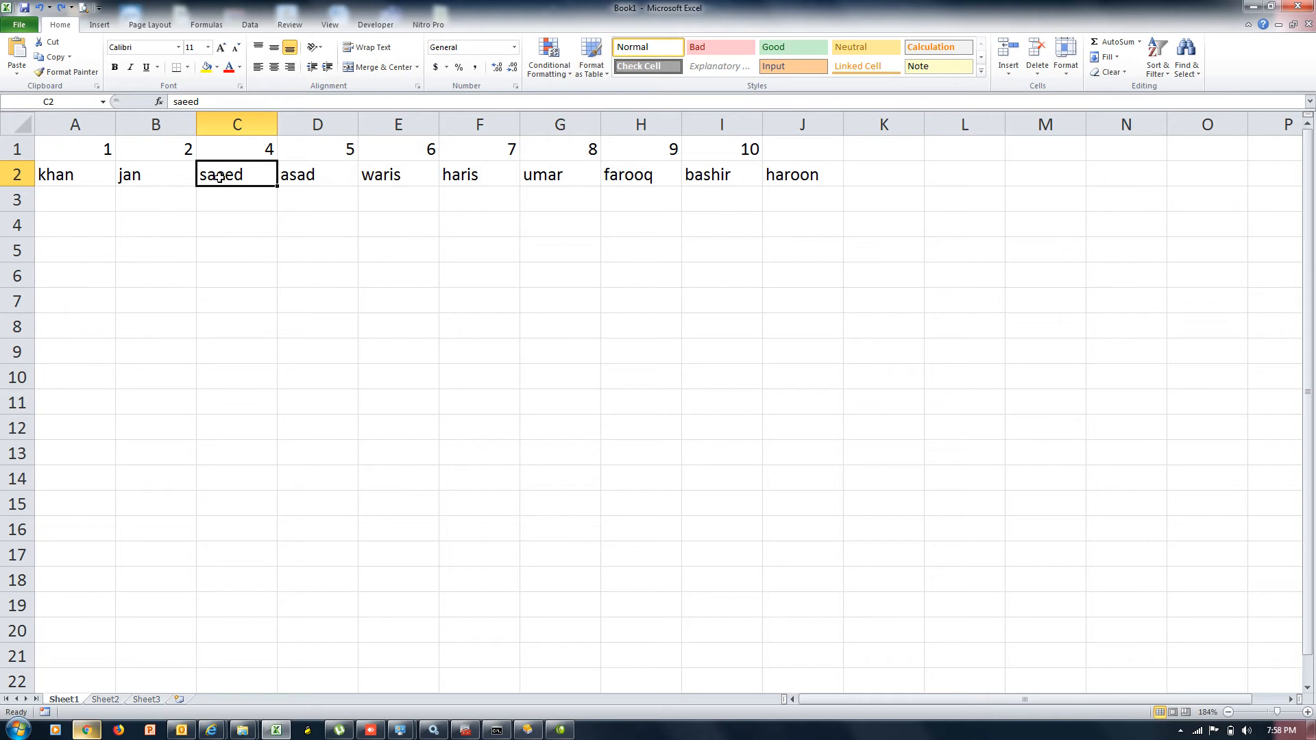
click(1010, 77)
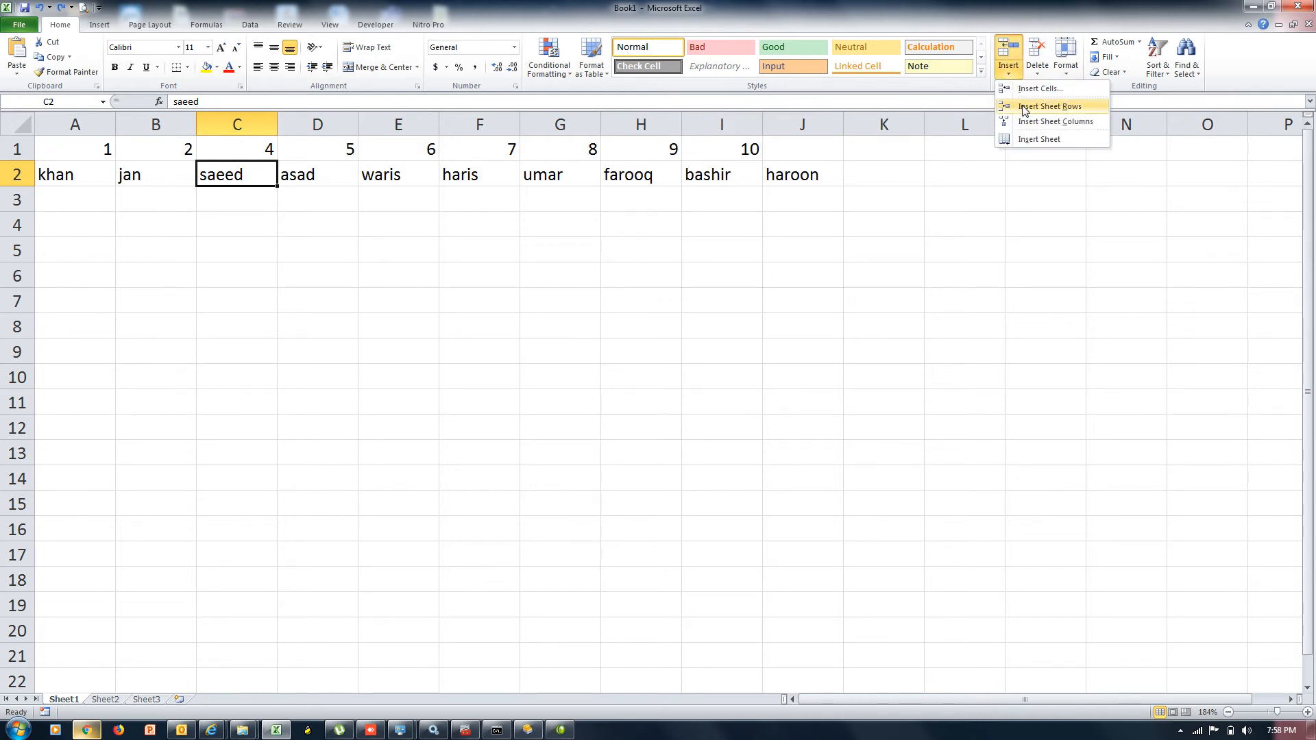
click(1024, 109)
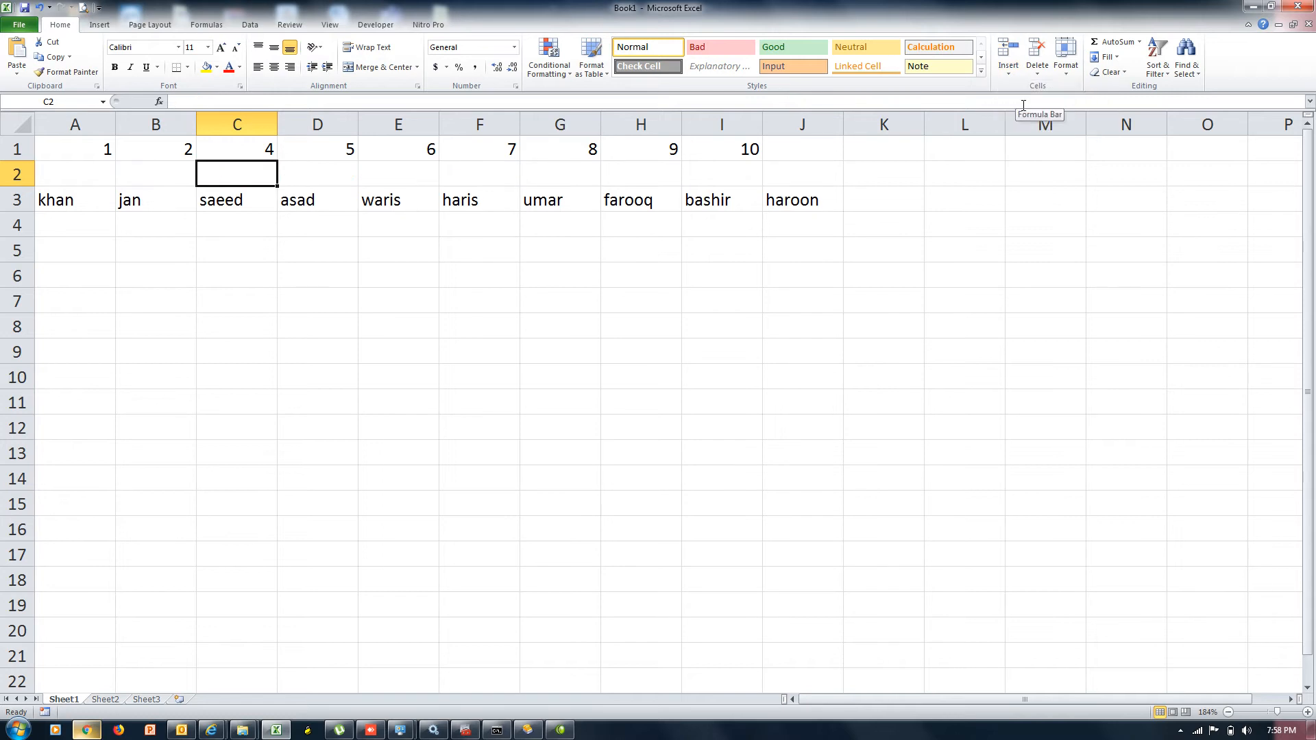
key(ctrl+z)
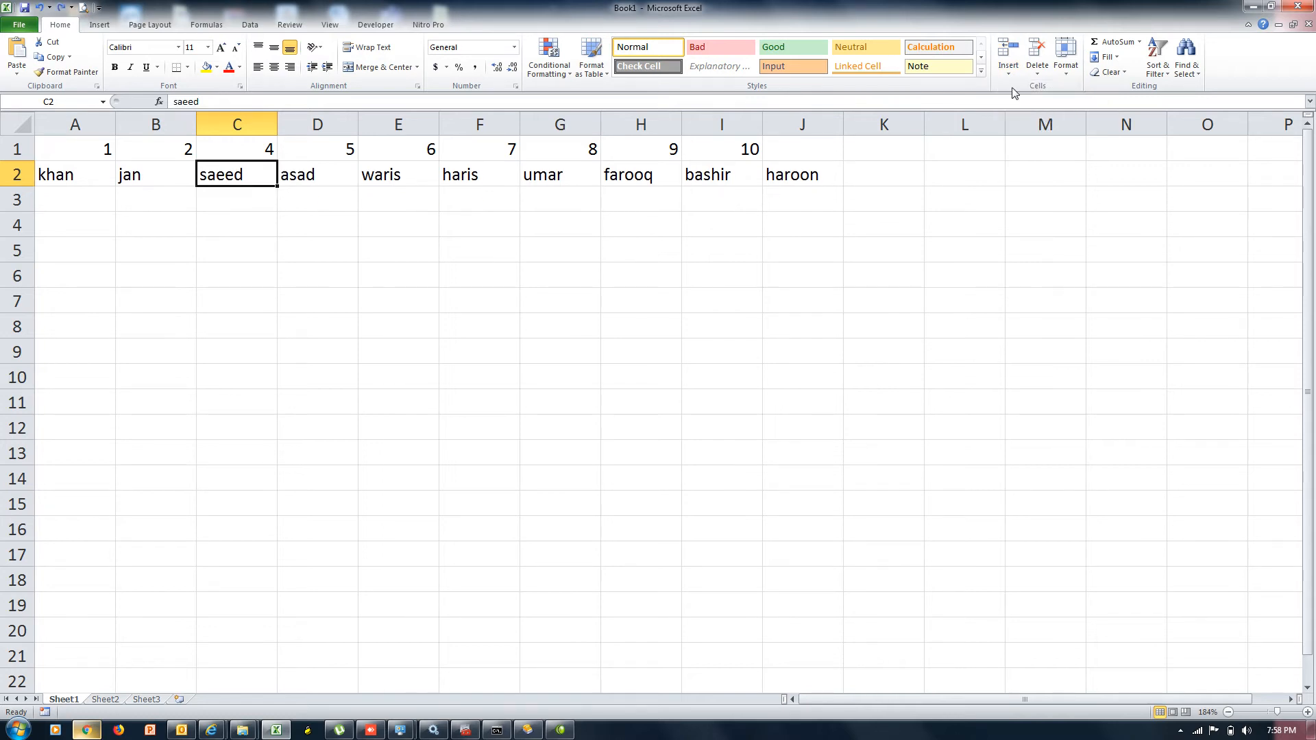
click(1009, 65)
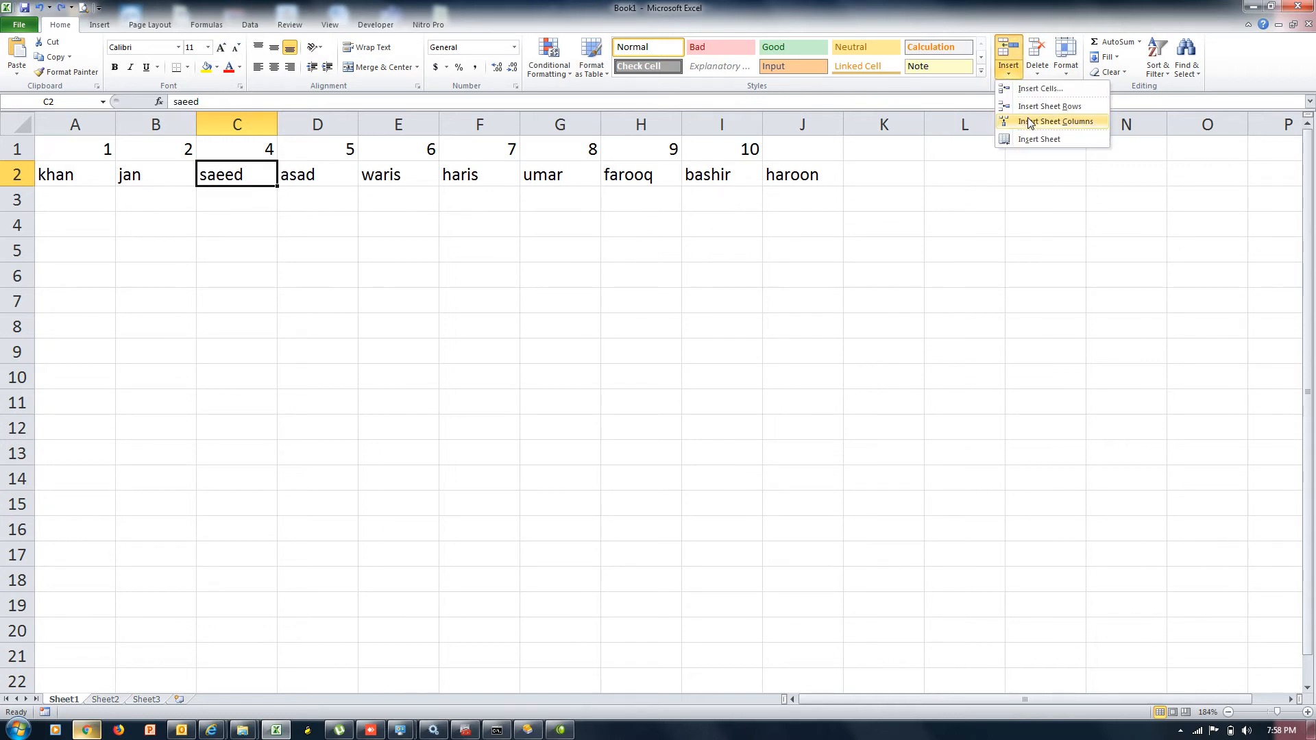
click(1030, 123)
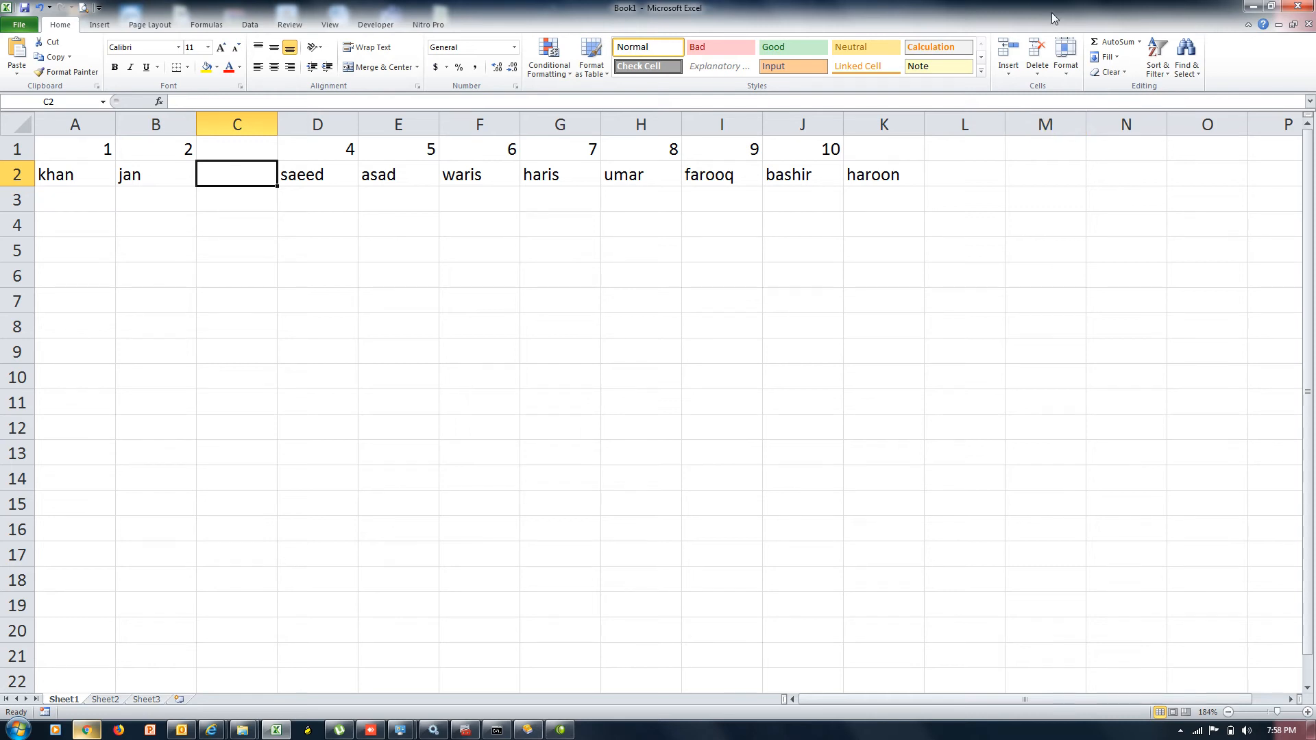
click(1007, 72)
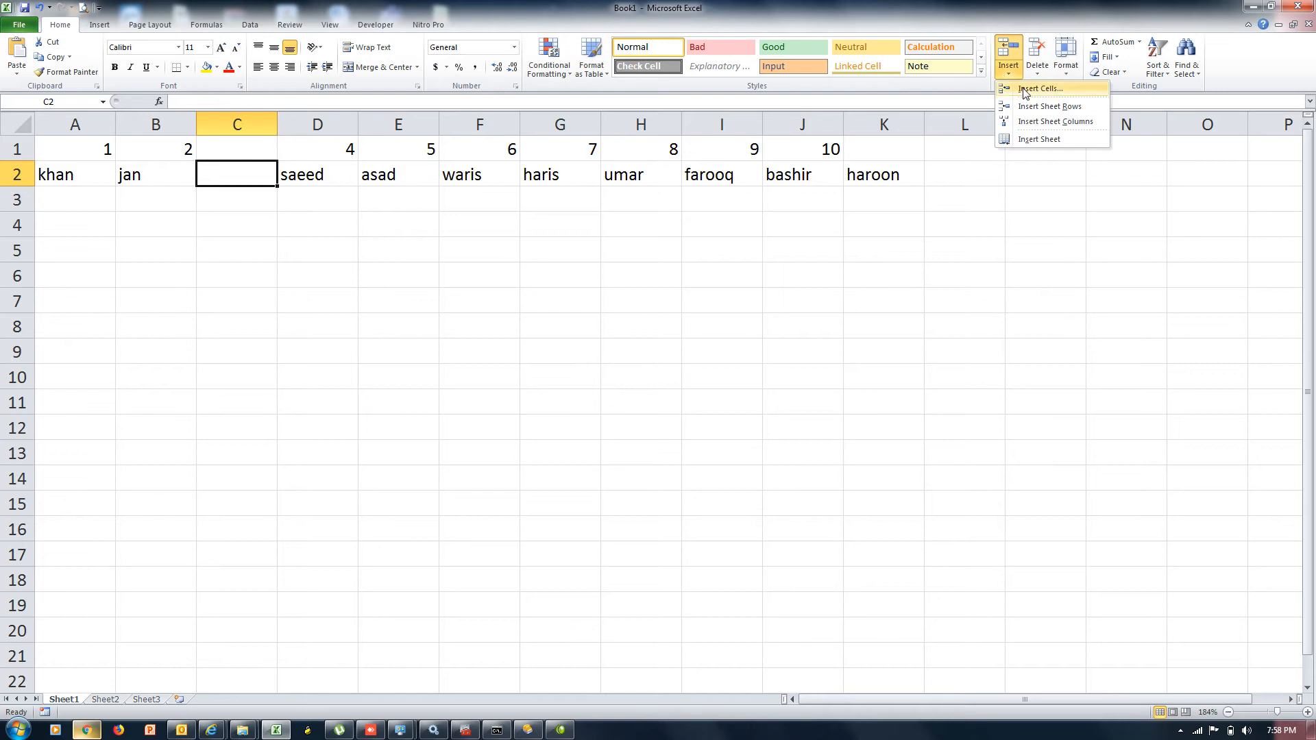
click(284, 381)
key(ctrl+z)
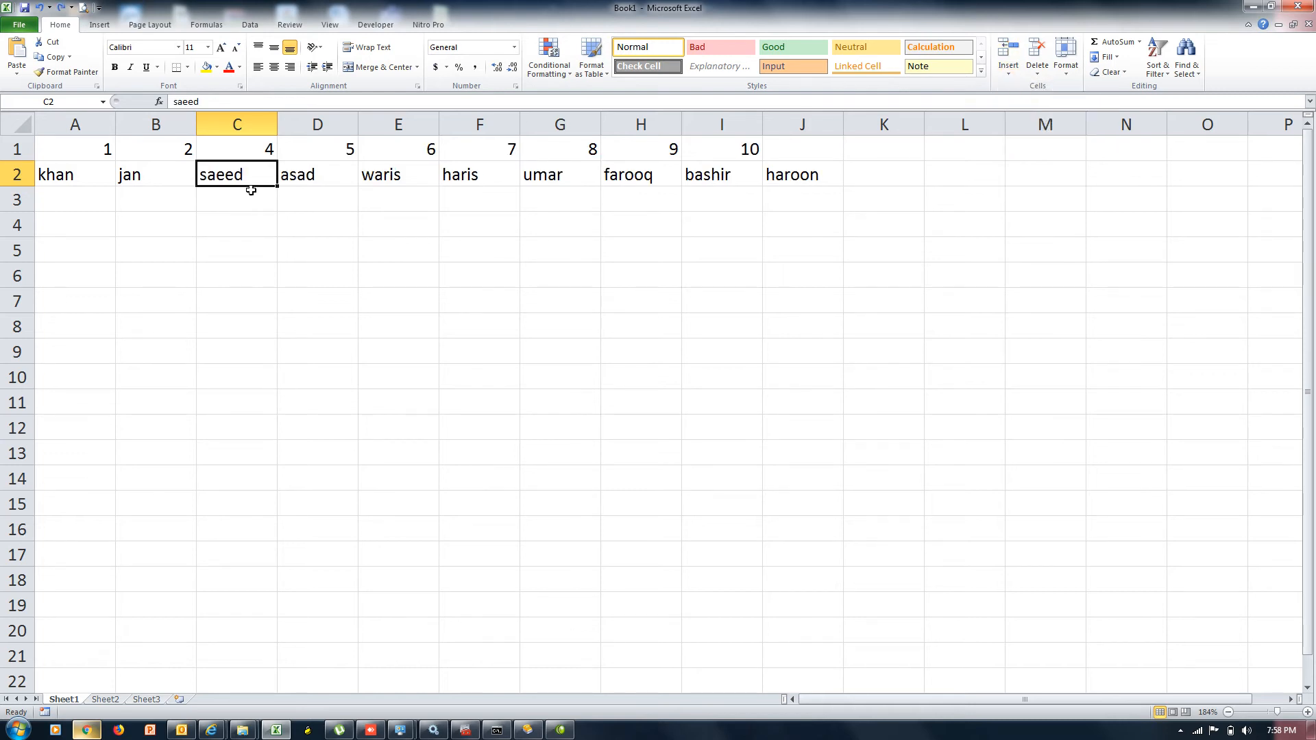
click(76, 168)
click(154, 175)
click(222, 172)
click(233, 151)
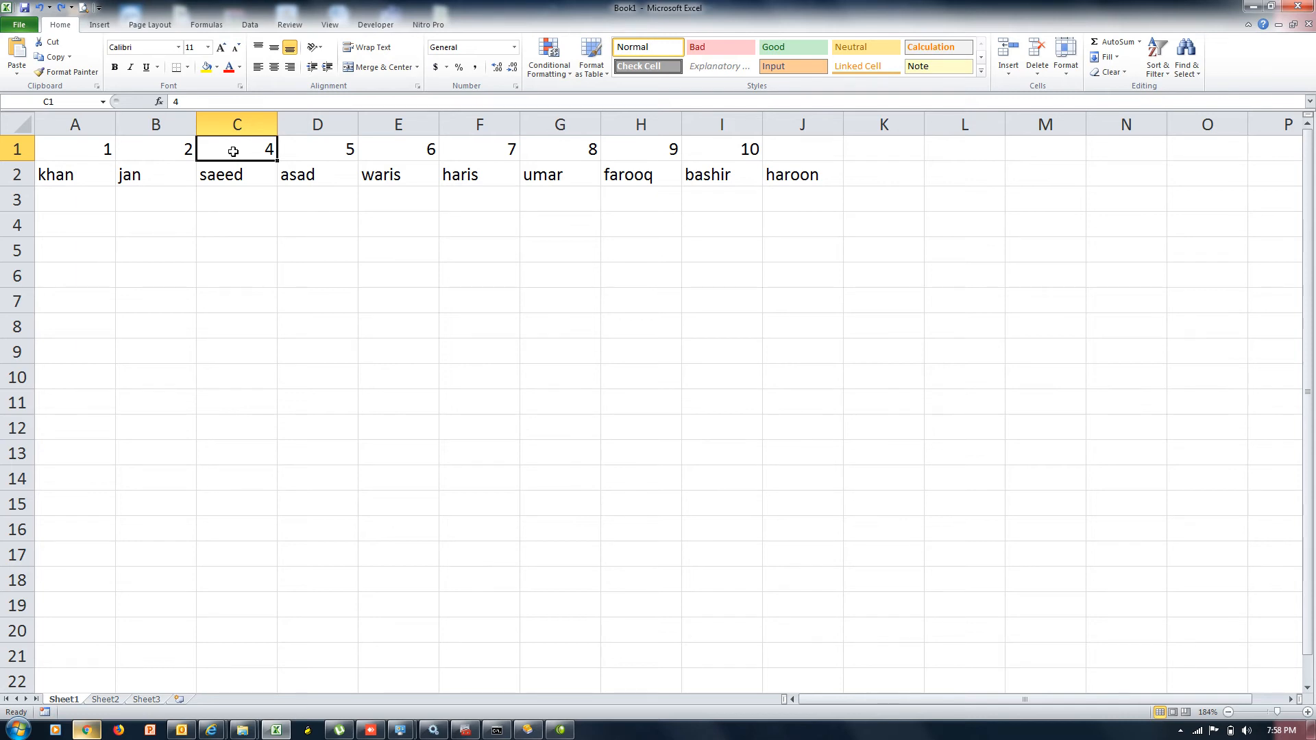
click(1008, 74)
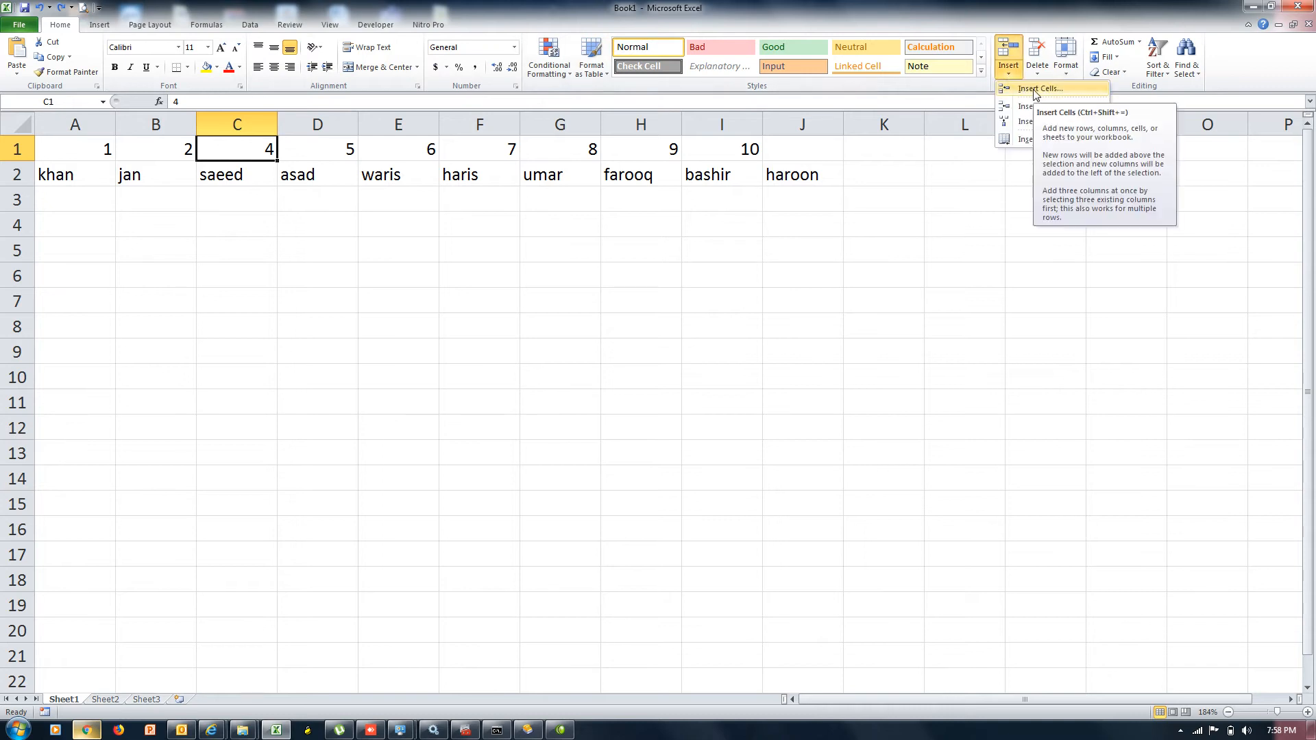
click(1036, 90)
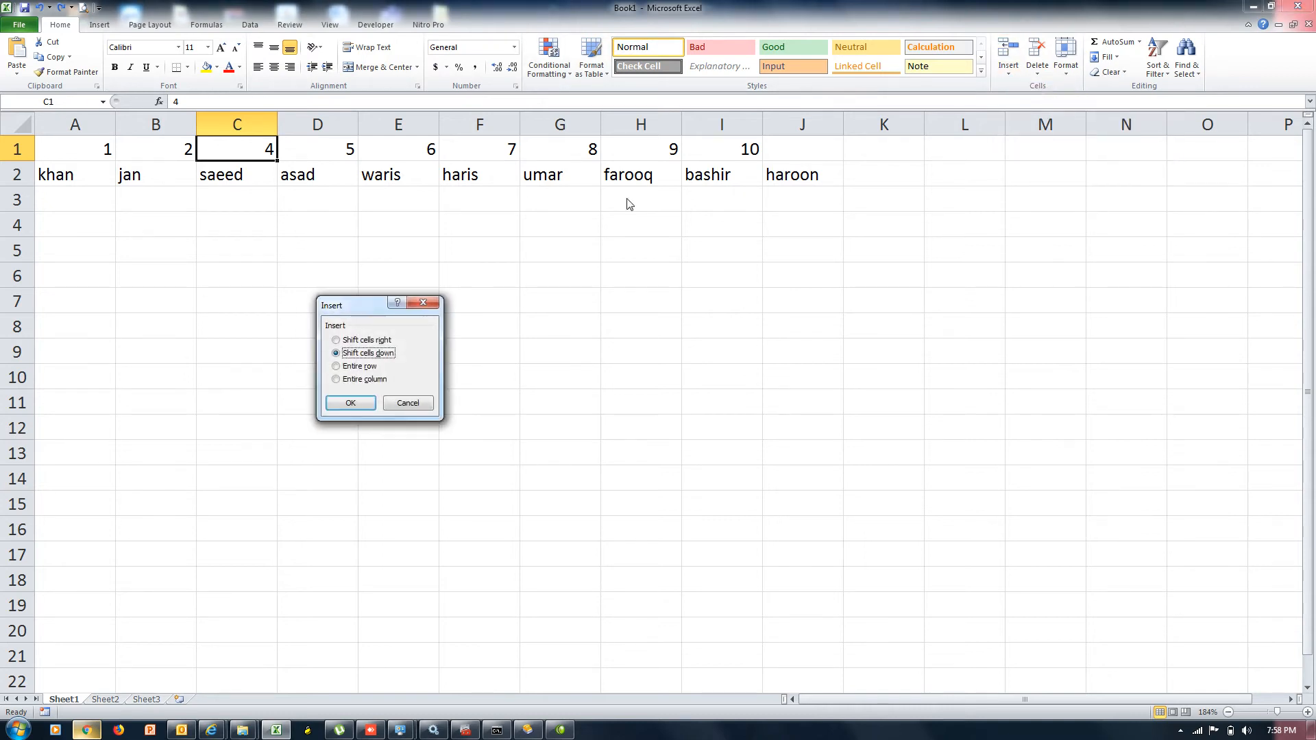
click(367, 341)
click(353, 404)
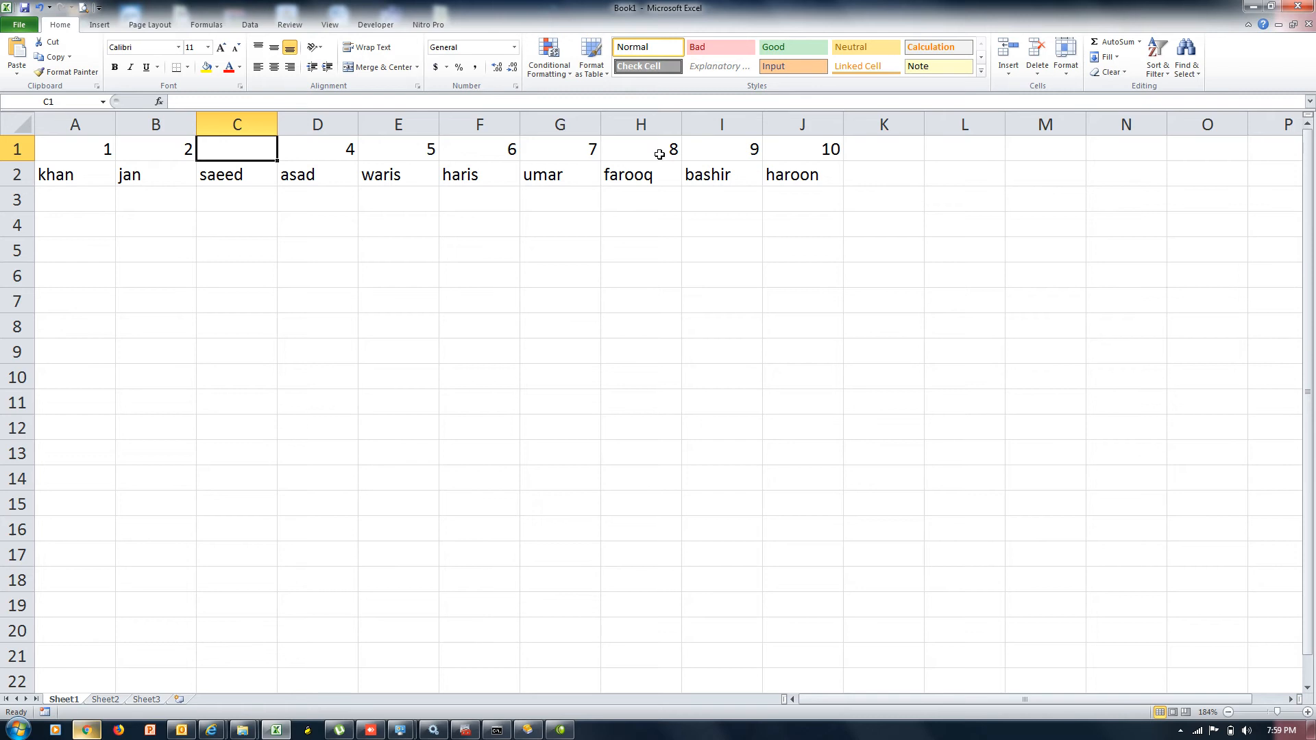
click(1037, 77)
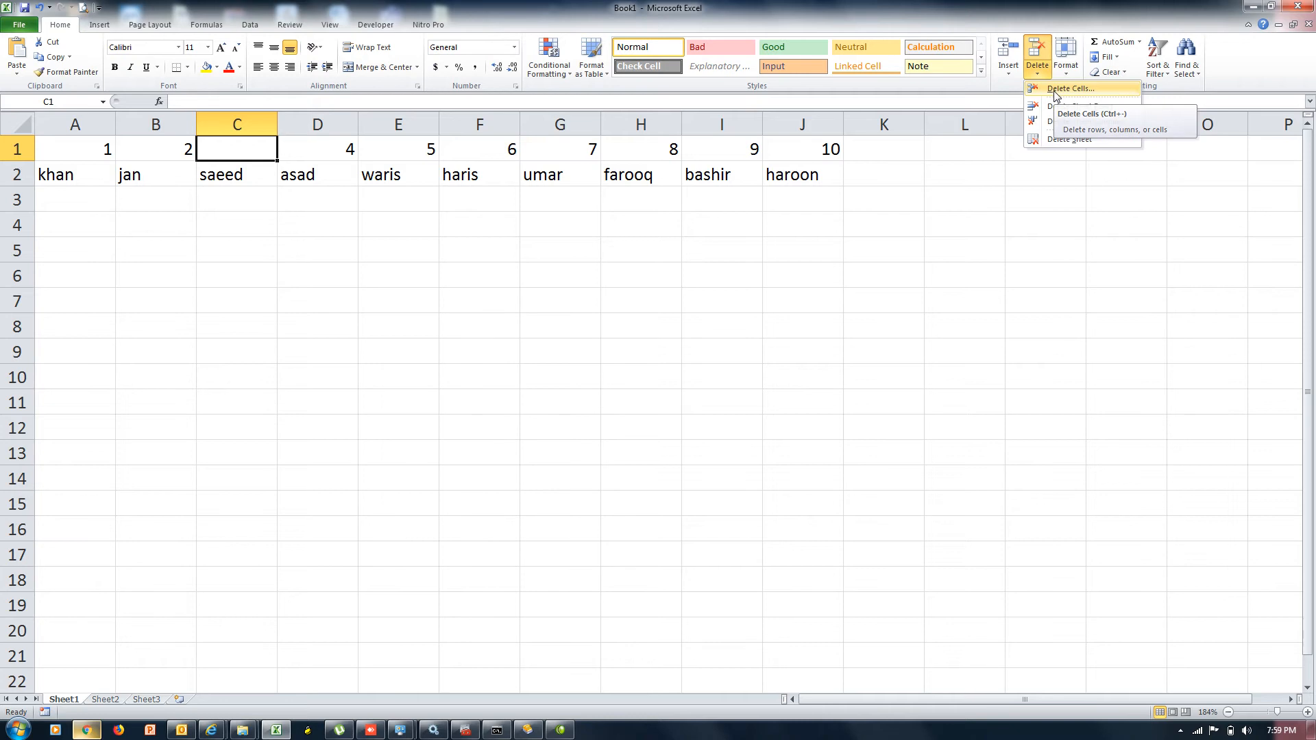
click(1056, 89)
click(357, 341)
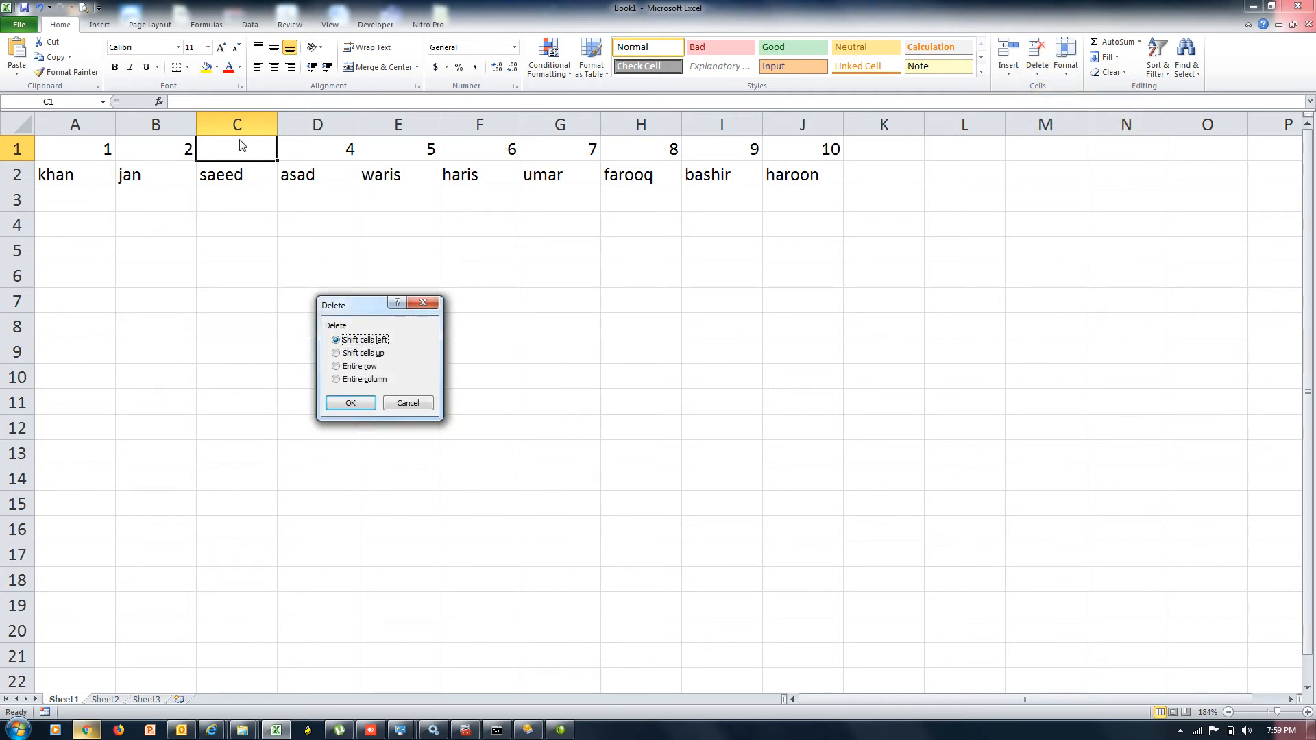
click(351, 404)
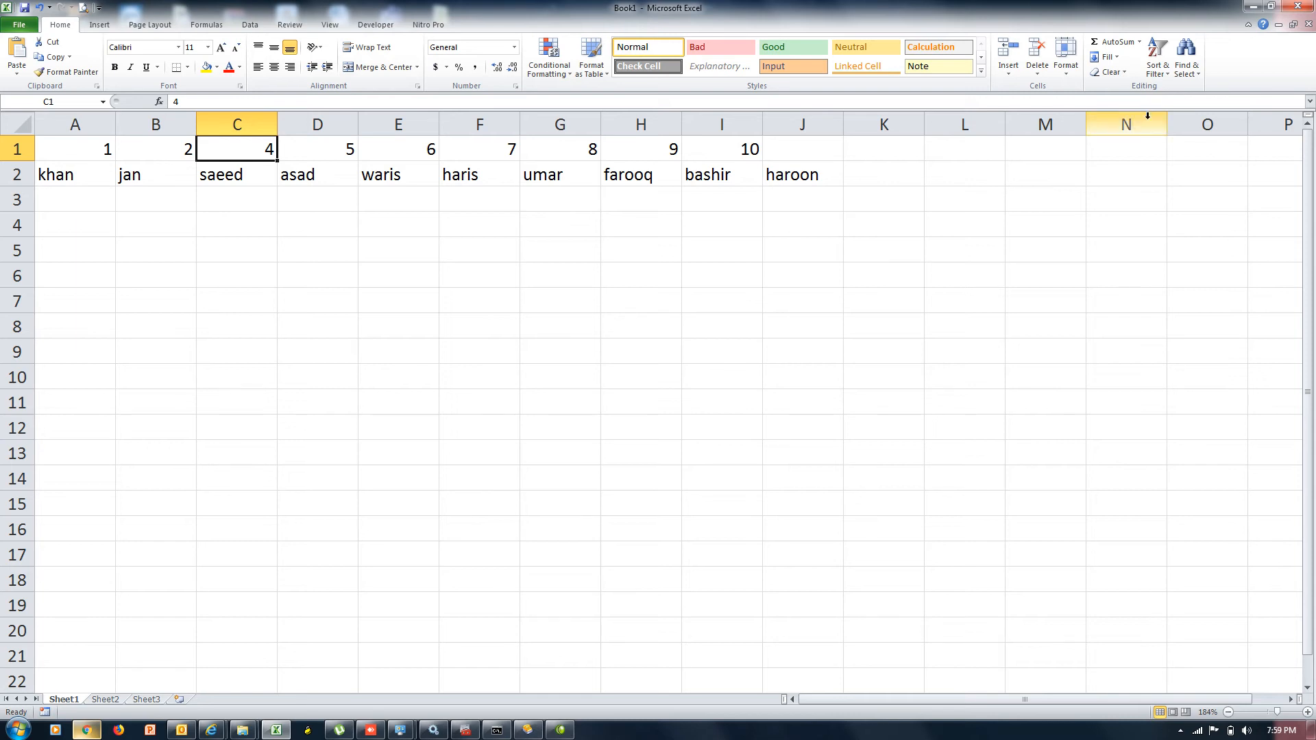
Insert a blank cell at C1 shifting cells right, then delete it shifting cells left
click(1012, 72)
click(1039, 89)
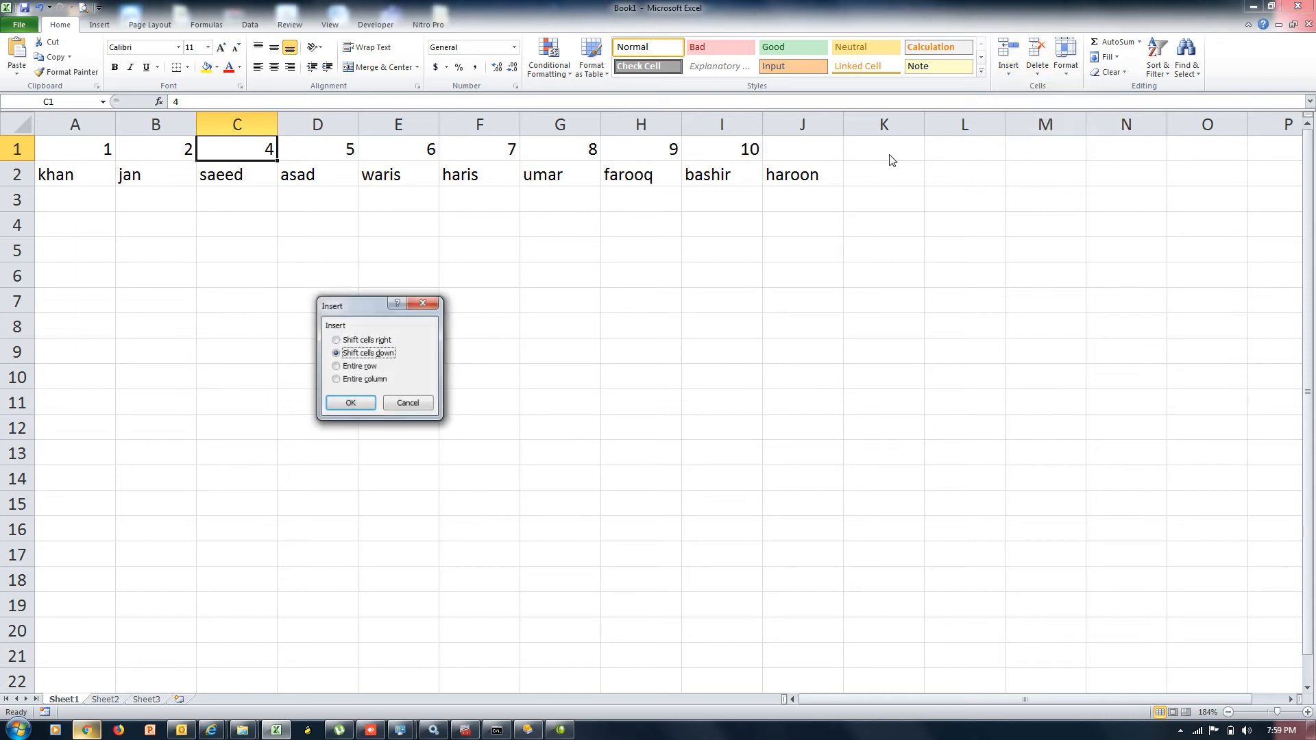
click(374, 341)
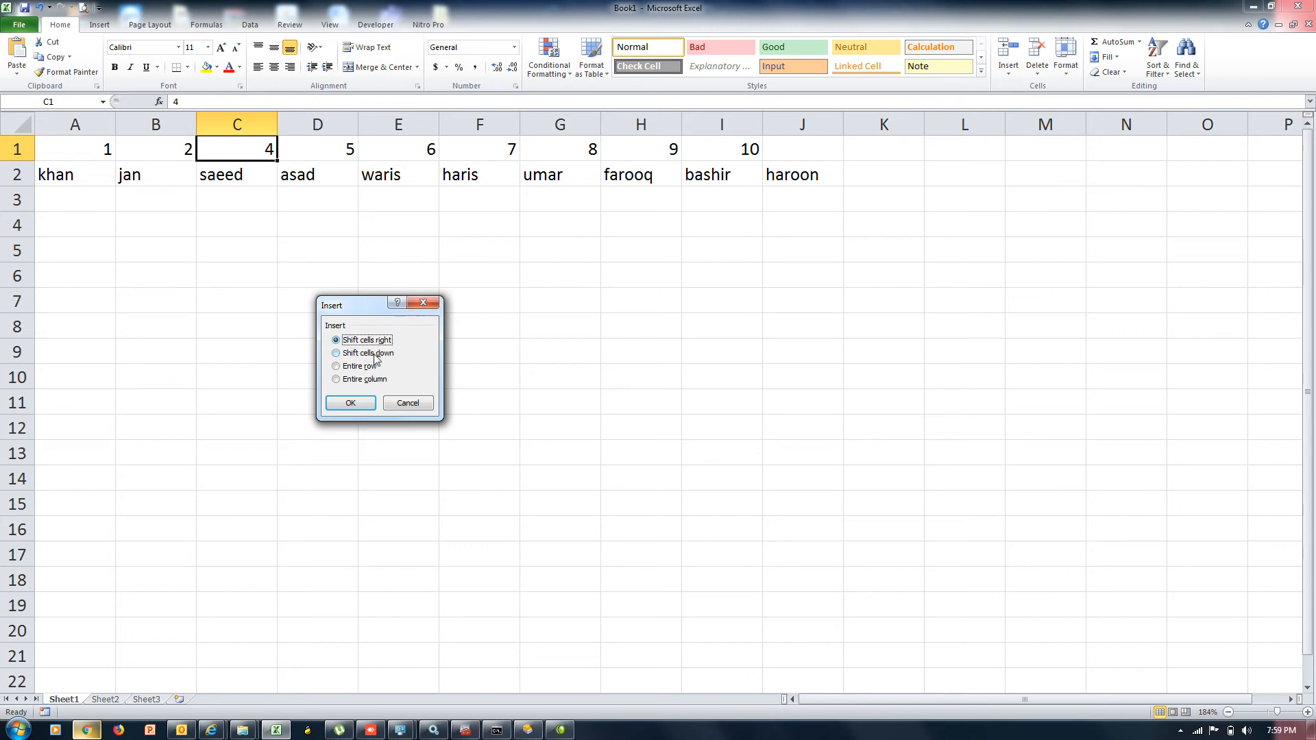
click(357, 403)
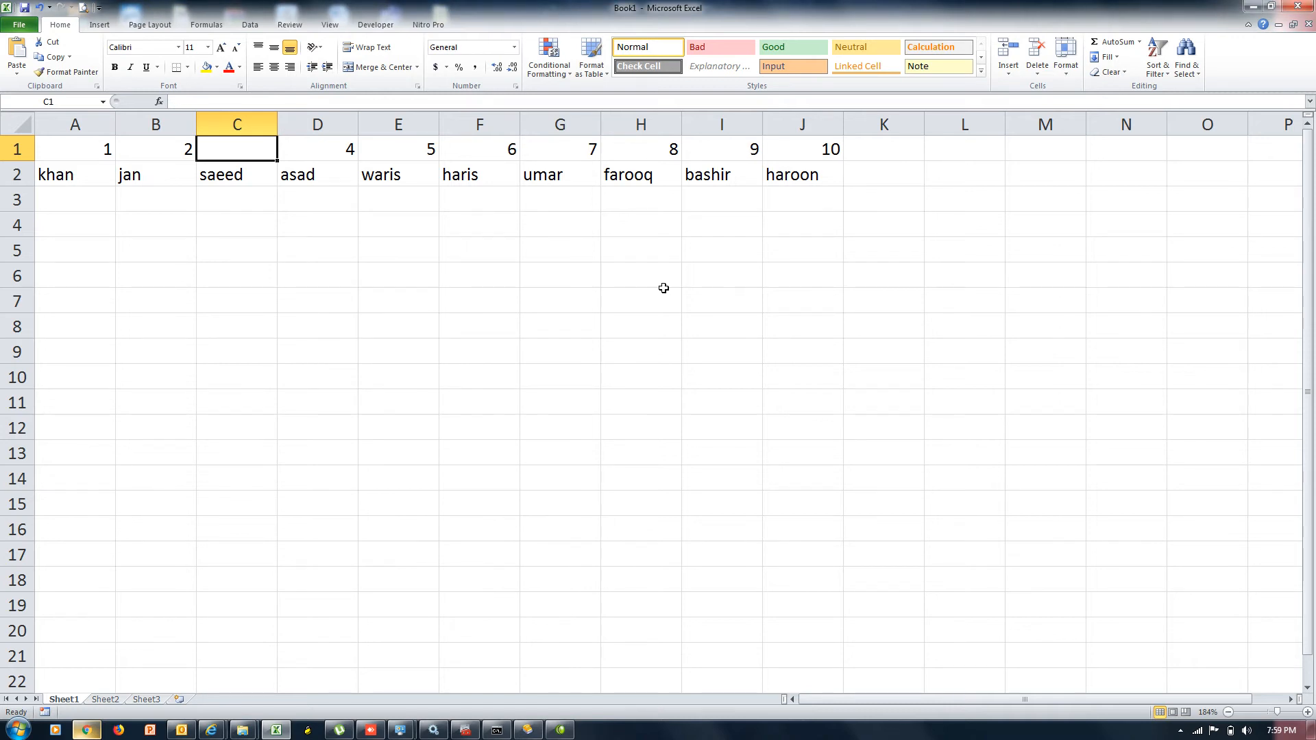
click(1037, 76)
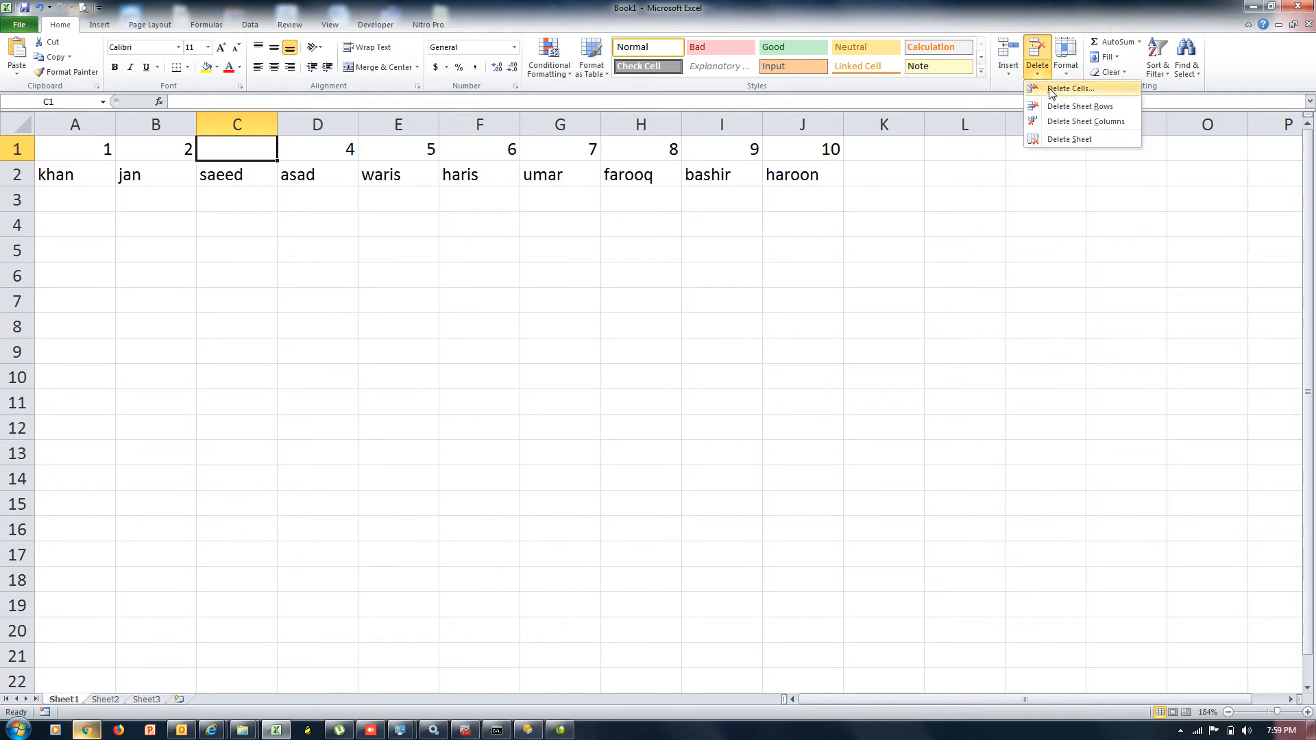
click(1055, 89)
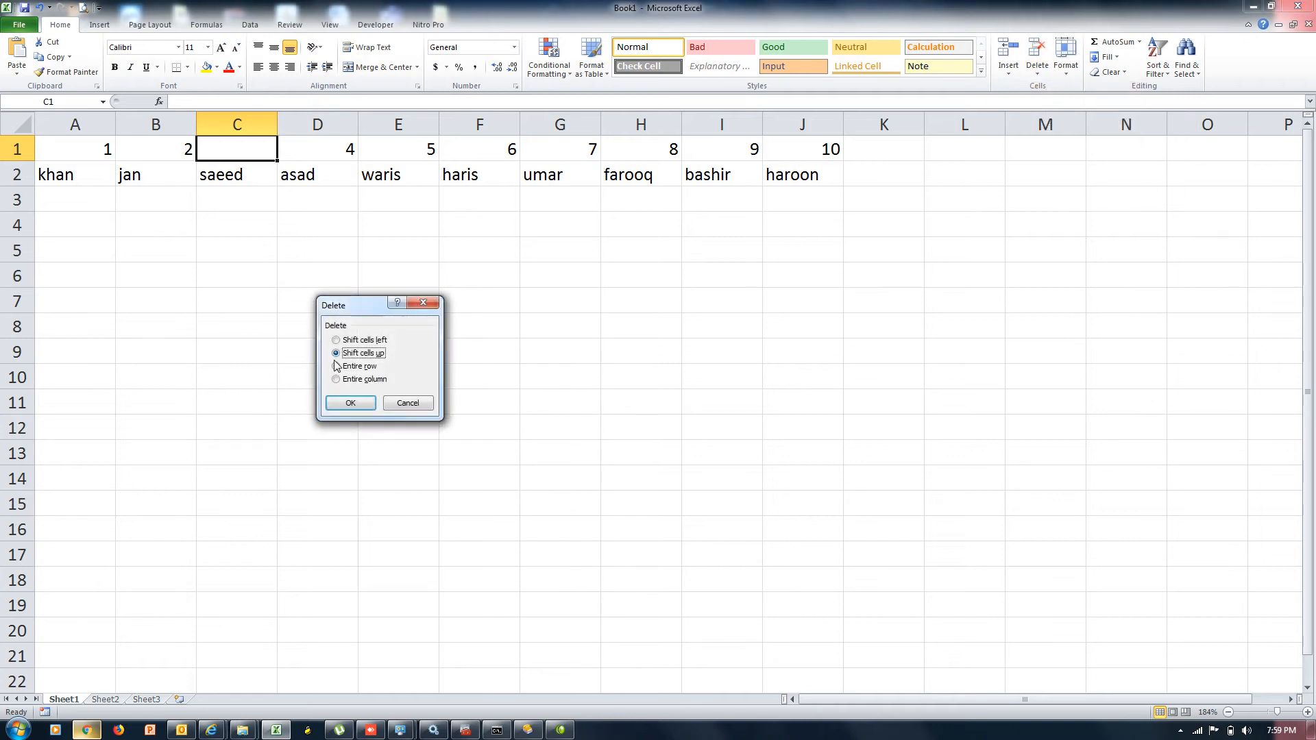
click(362, 343)
click(364, 402)
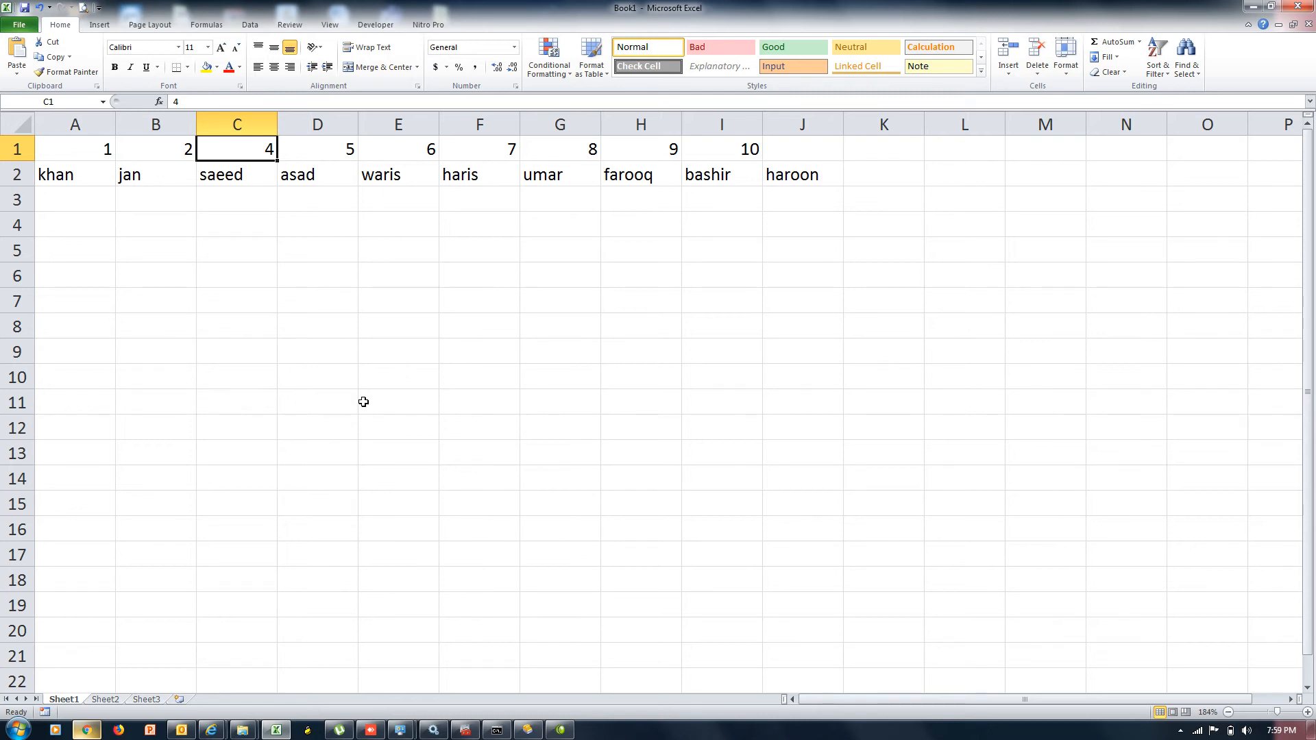
Insert a blank C1 again shifting right, and drag saeed from C2 up into C1
click(1009, 75)
click(1026, 91)
click(369, 340)
click(364, 404)
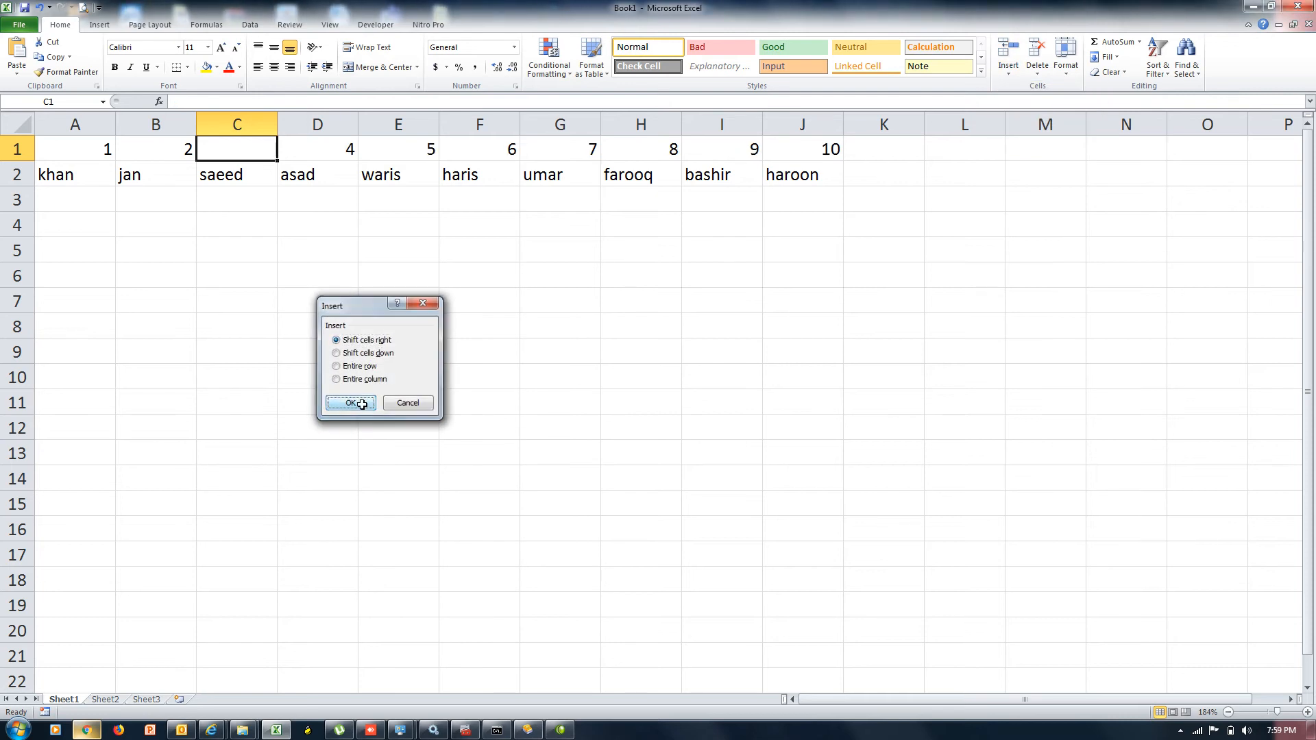
click(255, 181)
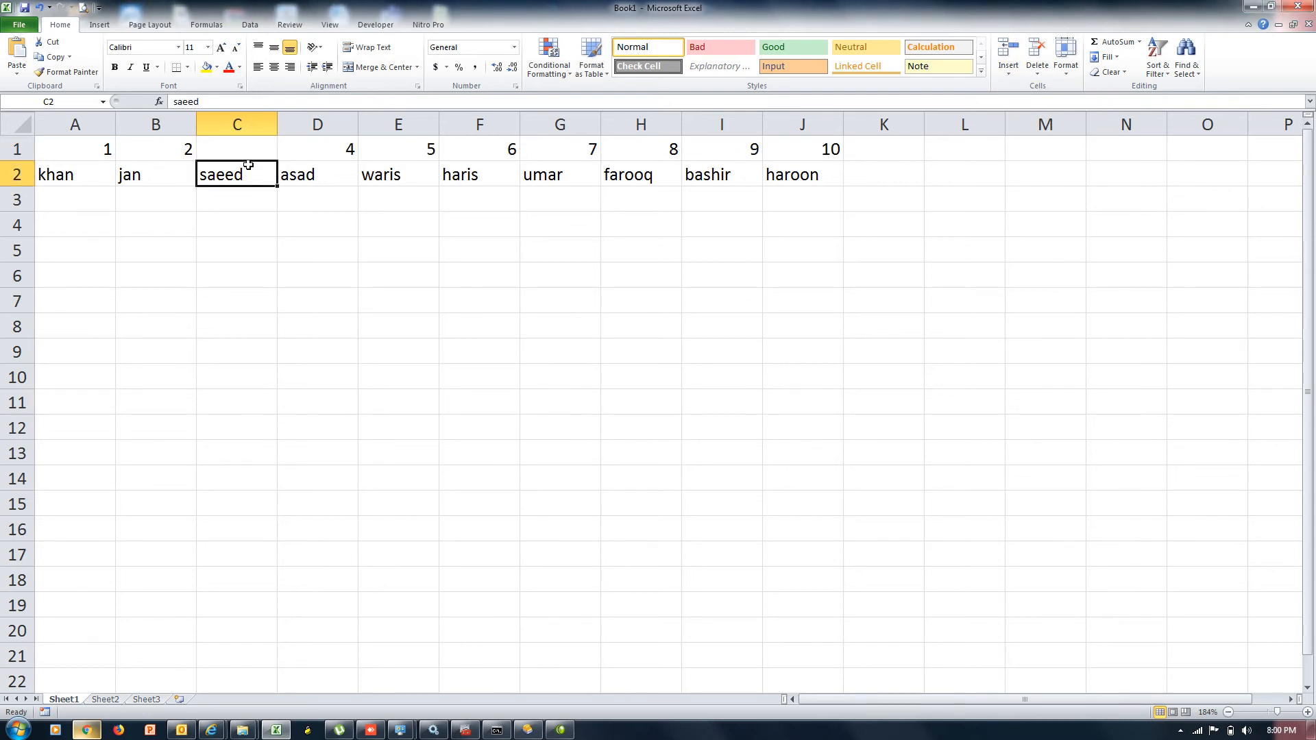
drag(247, 165, 247, 148)
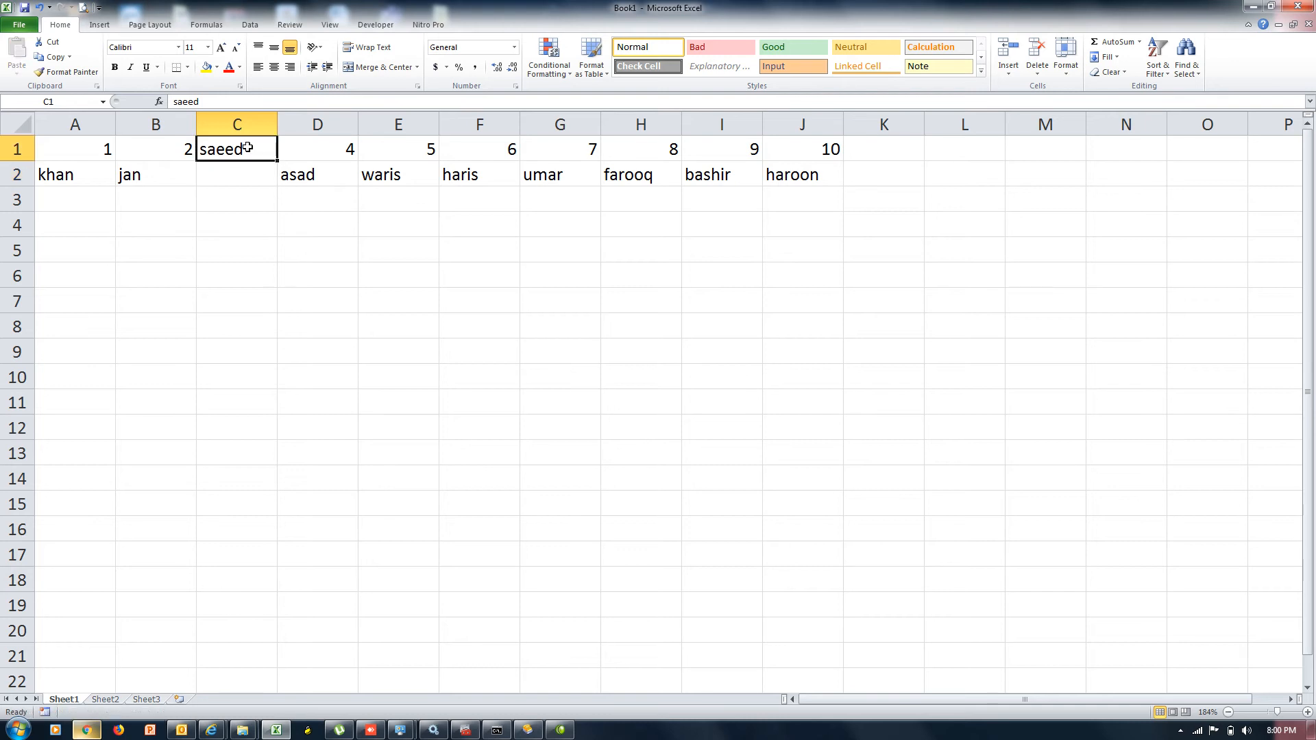
Type younis in C2 and fill it down through C6 with Ctrl+D
click(242, 169)
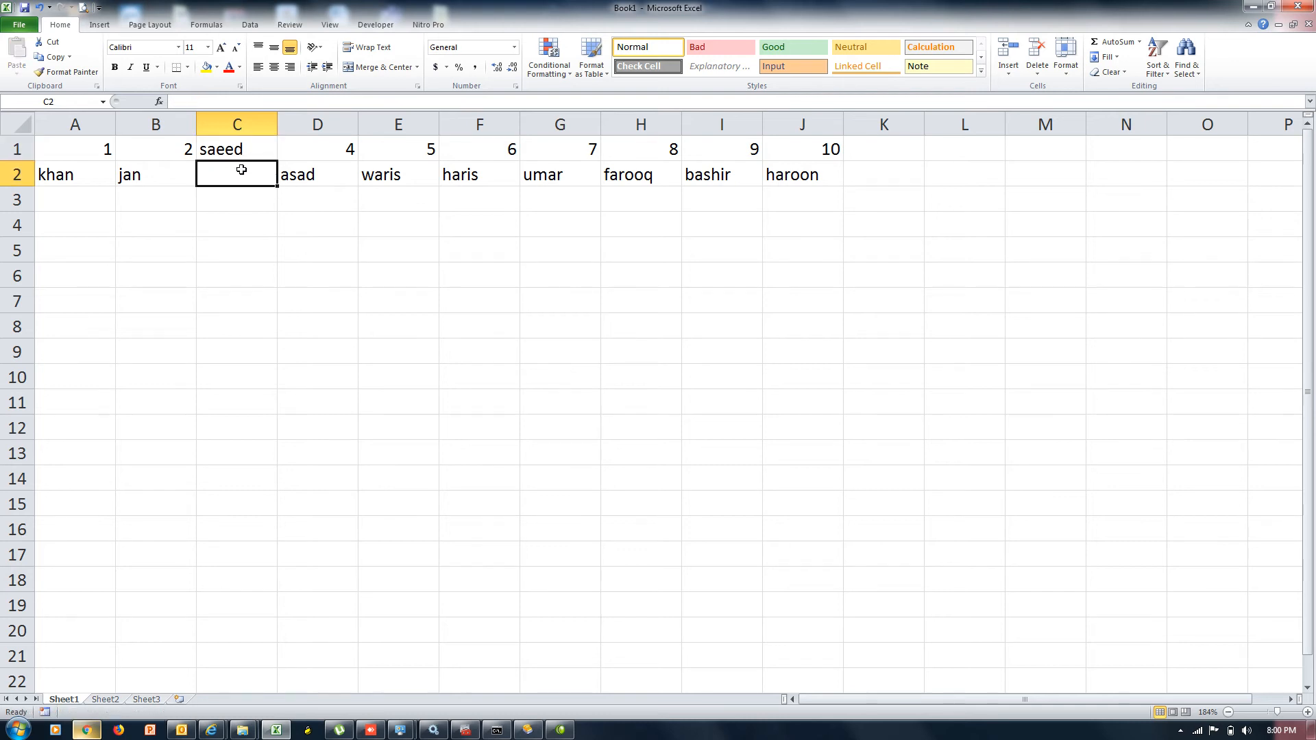
text(younis)
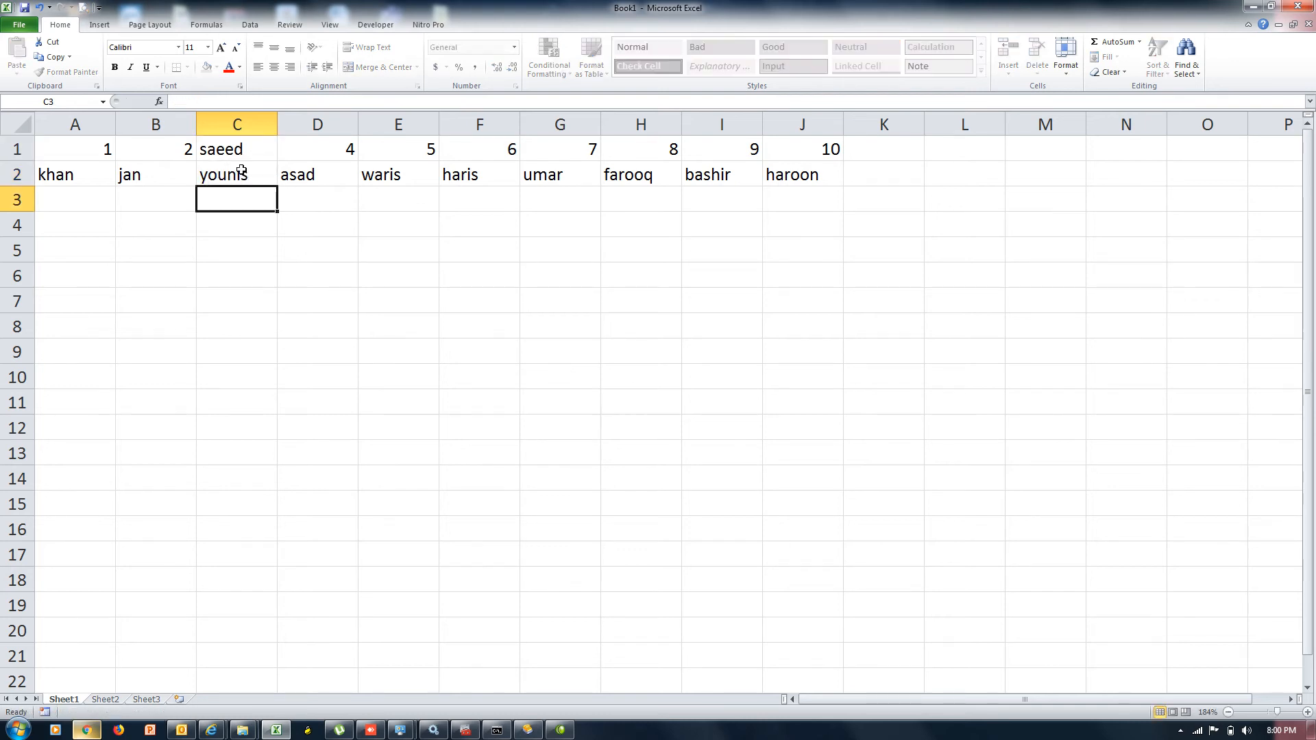
key(Return)
click(241, 170)
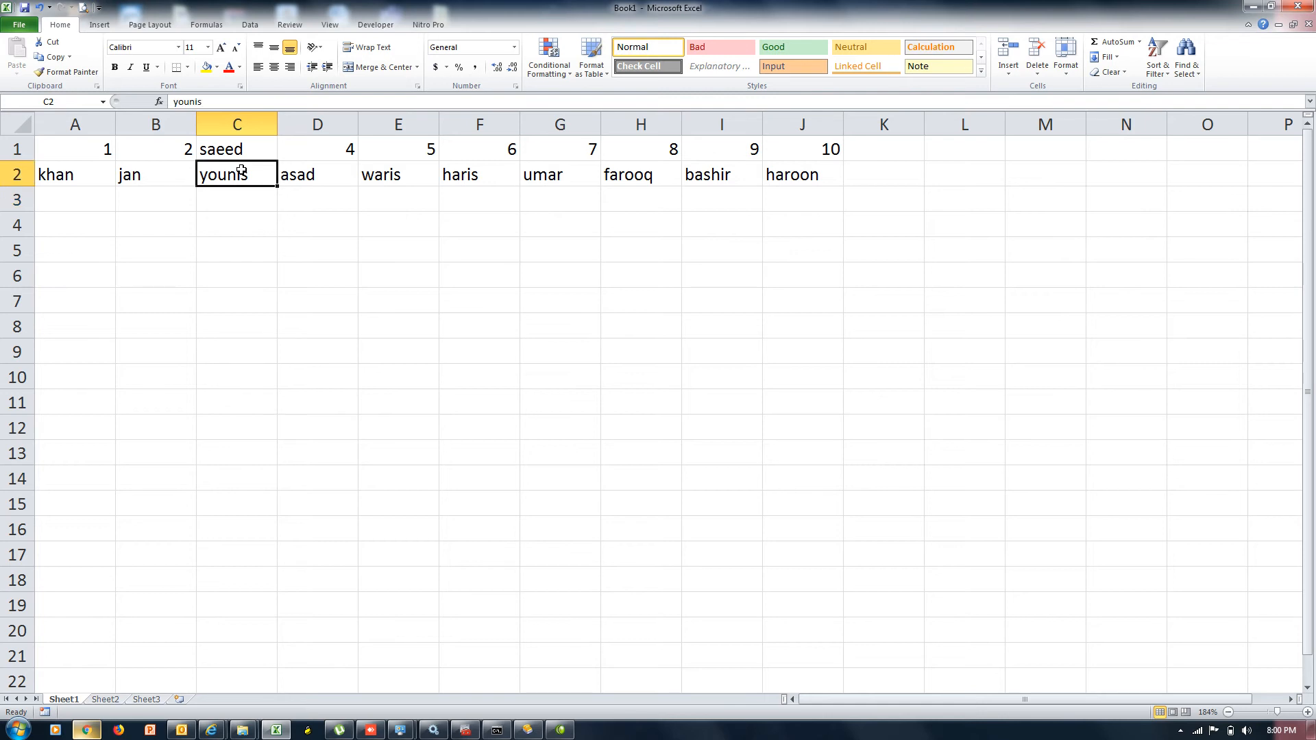
key(shift+Down)
key(shift+Down)
key(shift+Down)
key(shift+Down)
key(ctrl+d)
key(Up)
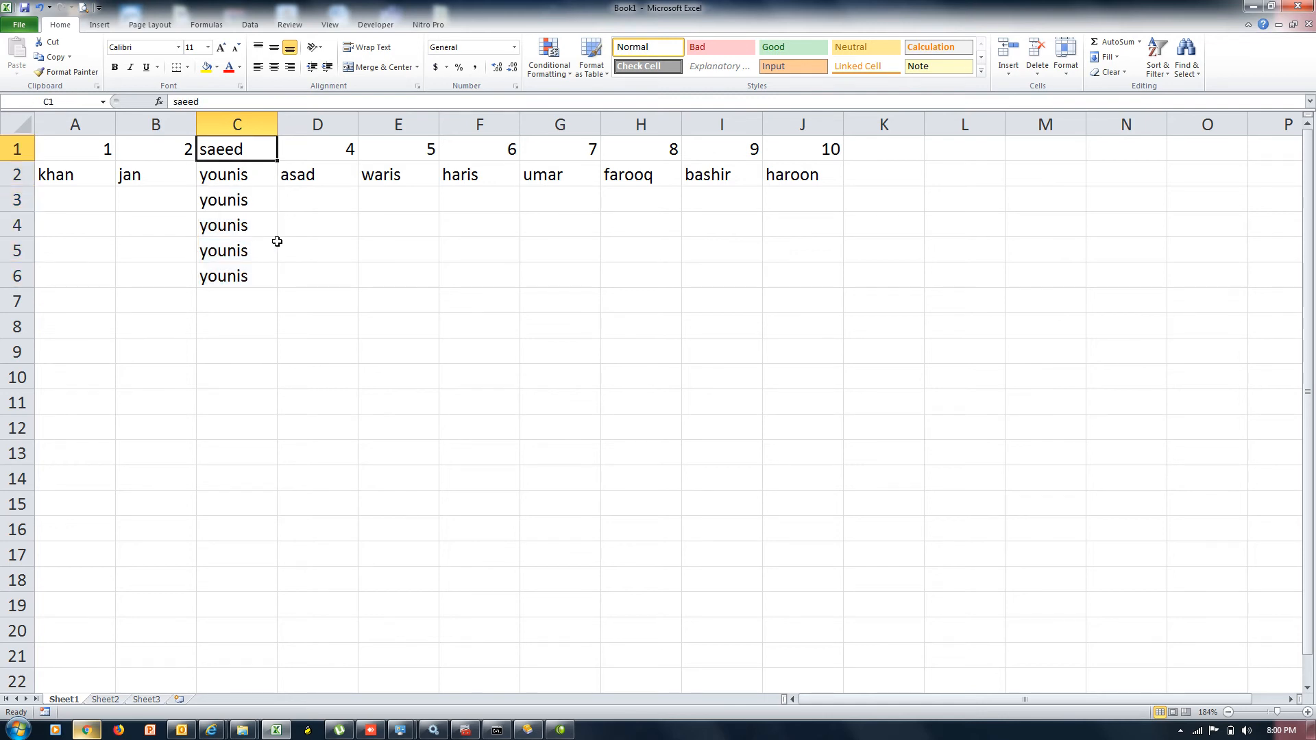
Insert a cell at C1 shifting column C down, delete it, then insert it again
click(998, 75)
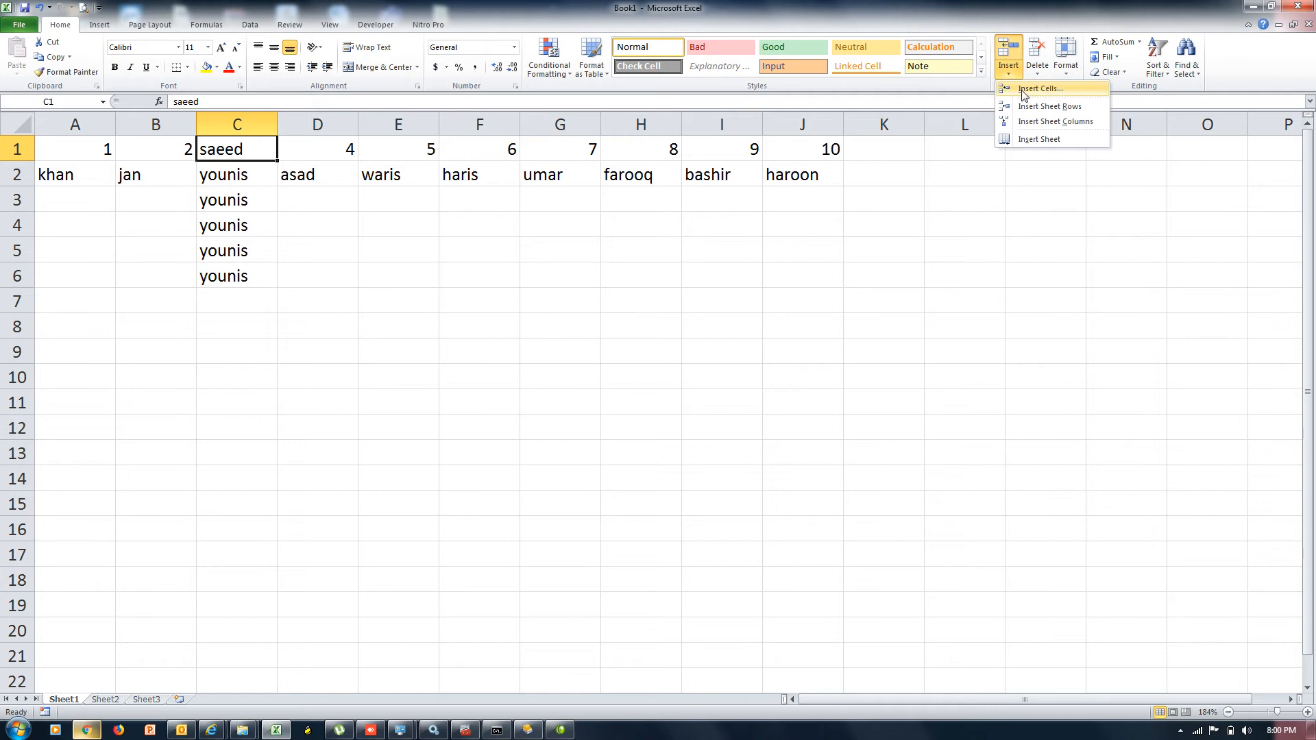
click(1023, 91)
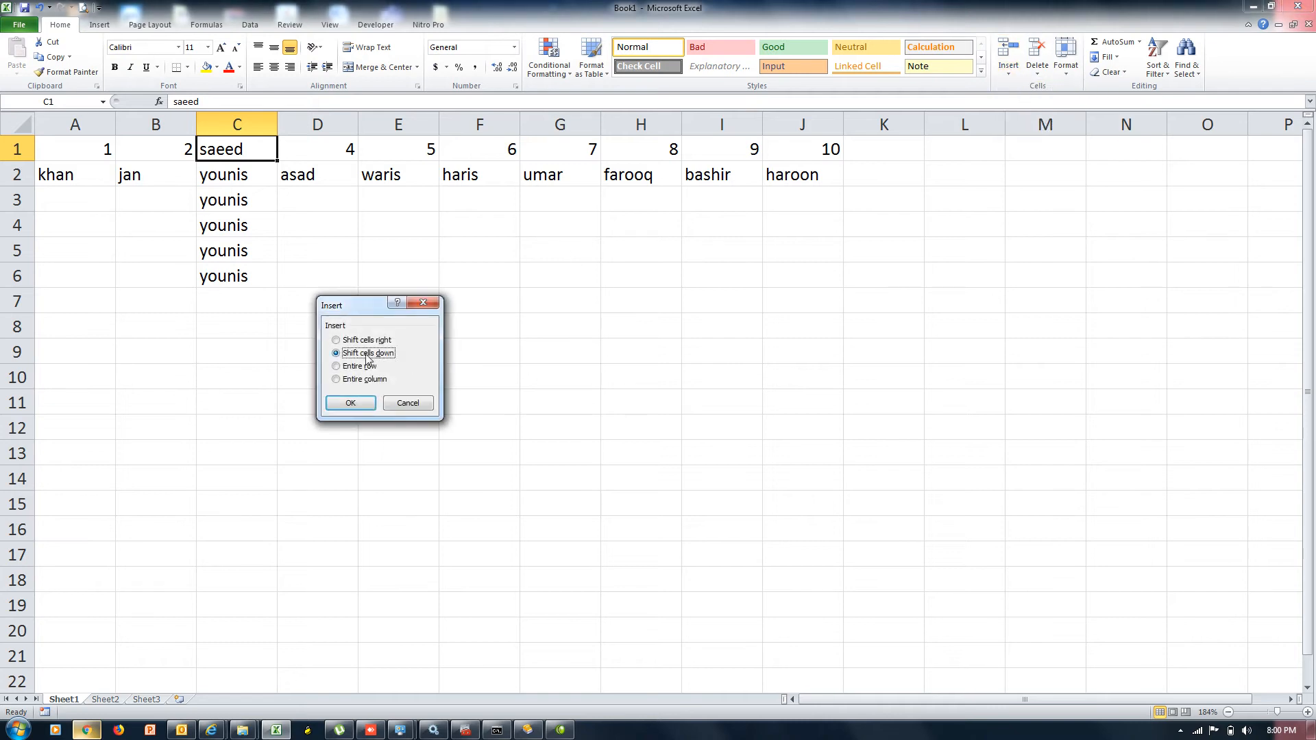
click(351, 406)
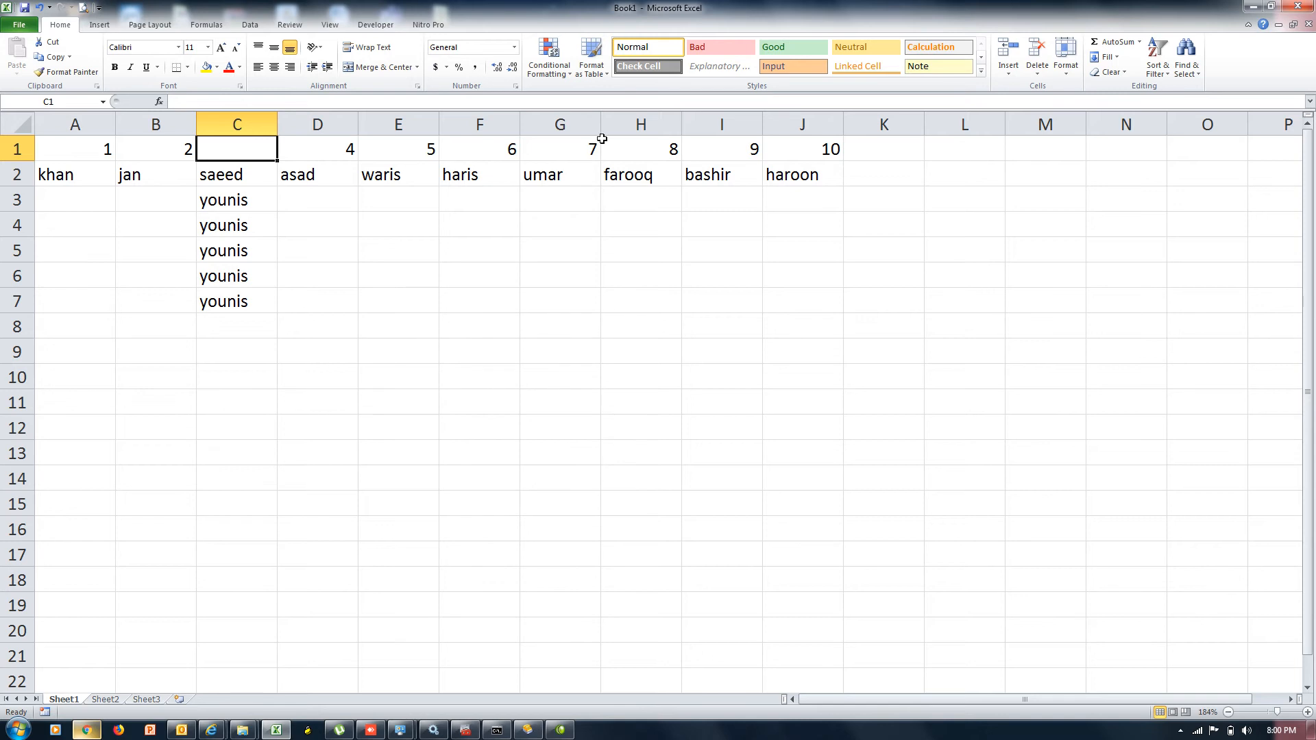
click(1038, 83)
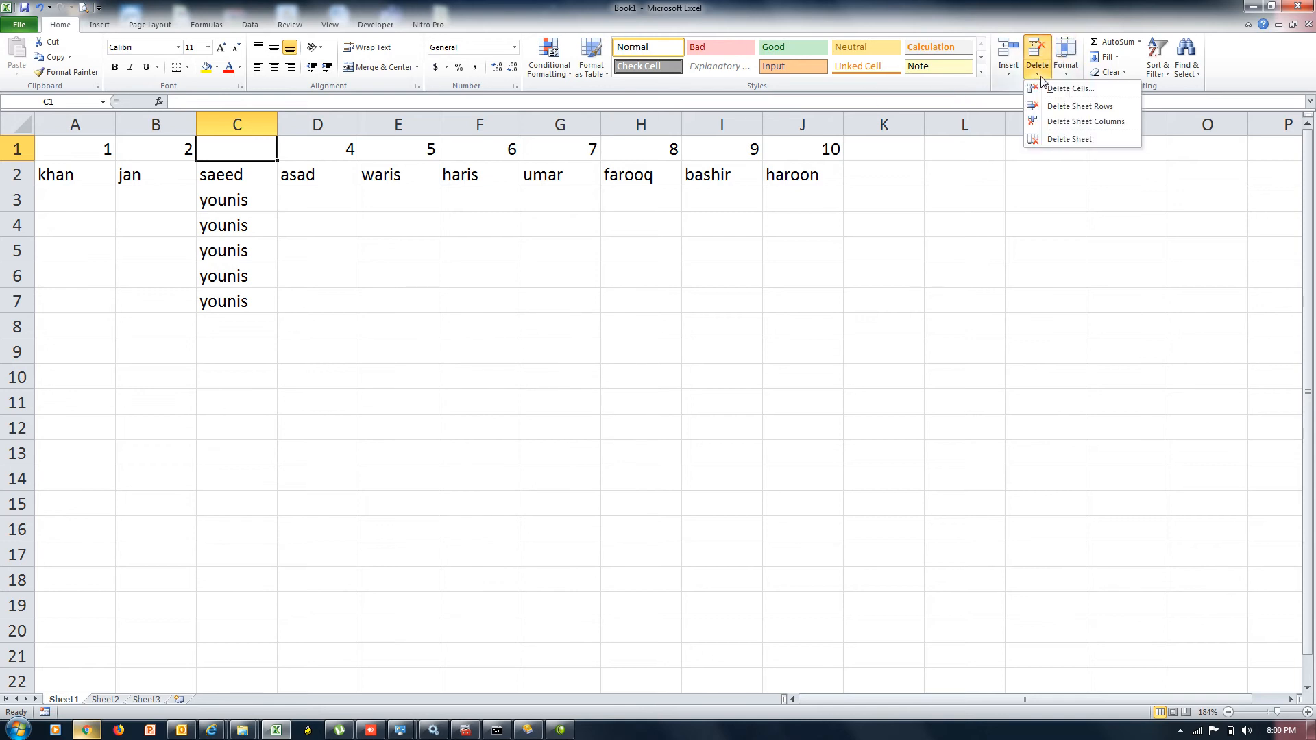
click(1056, 89)
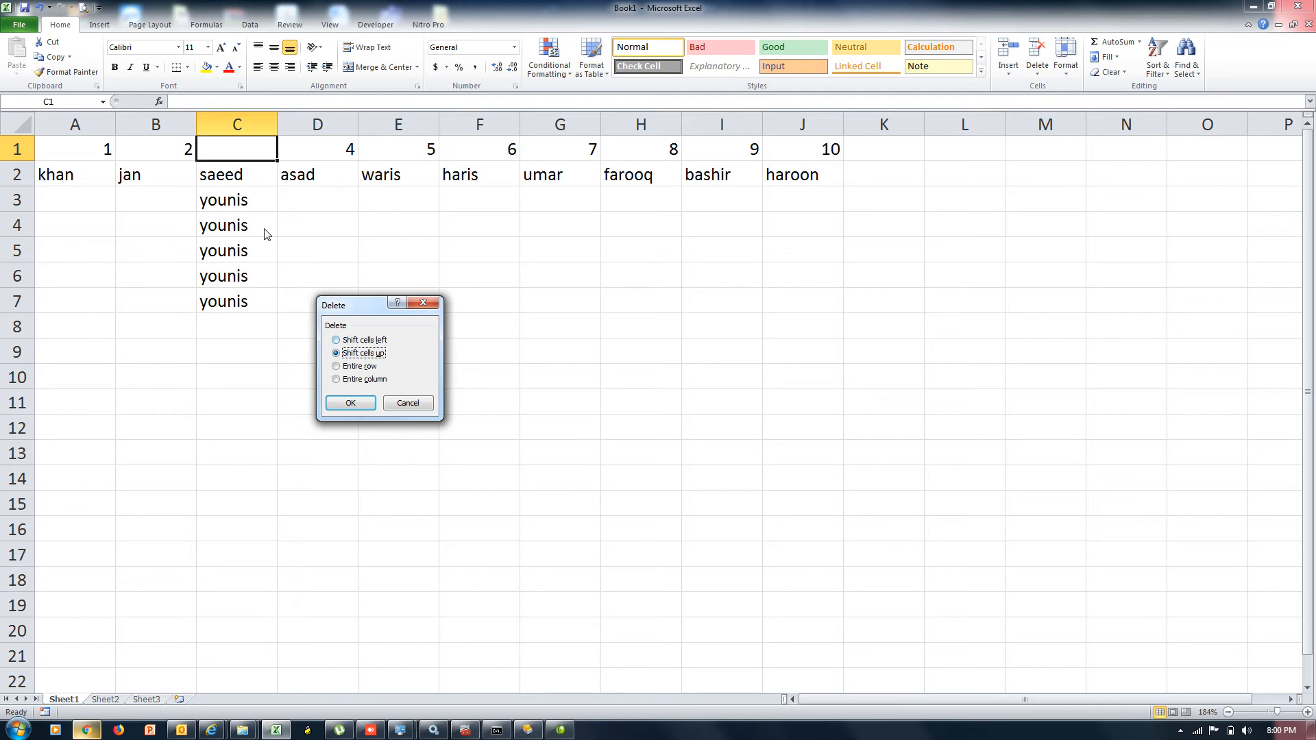
click(360, 404)
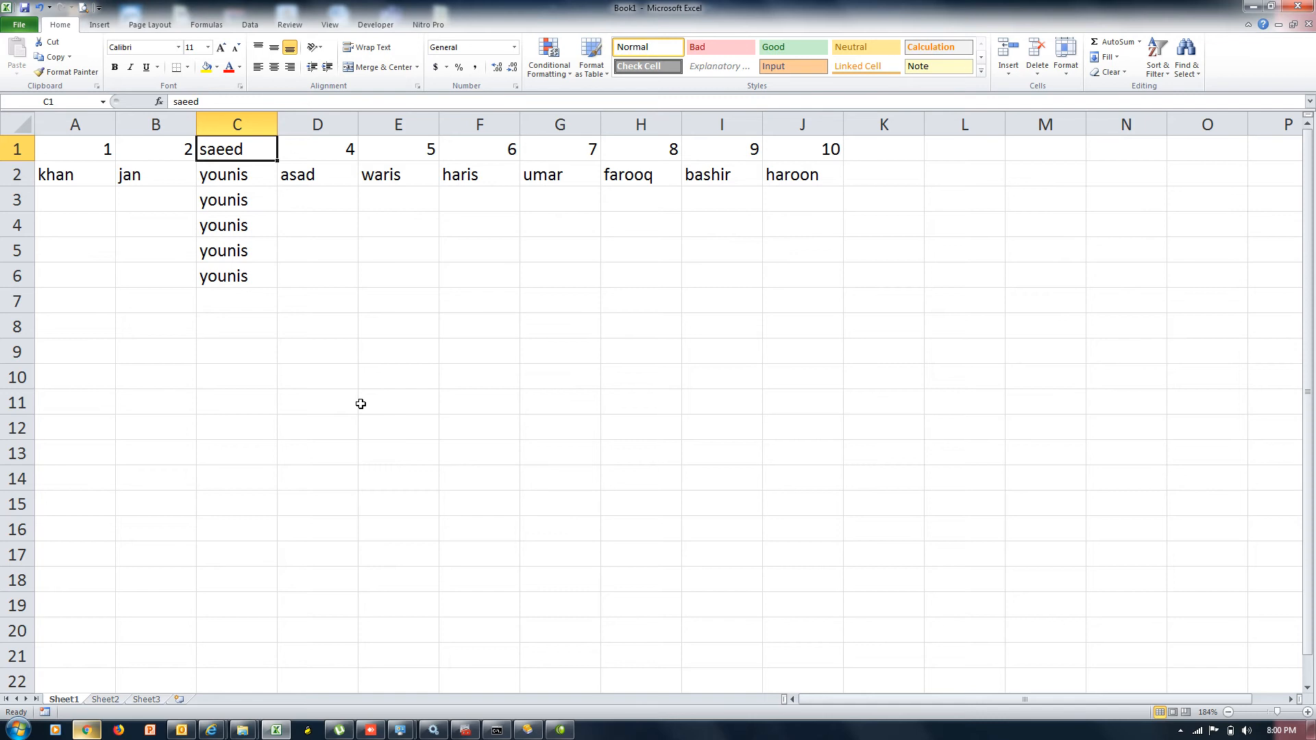
click(1007, 77)
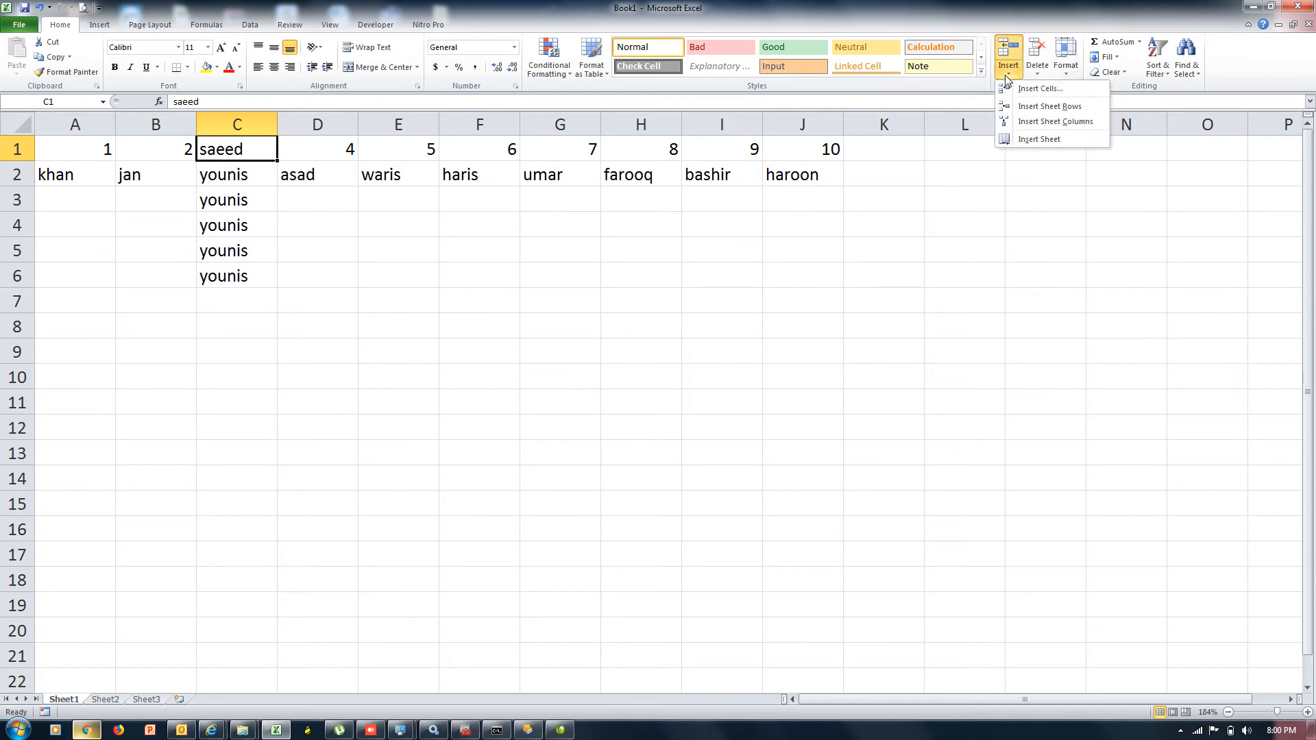
click(1021, 91)
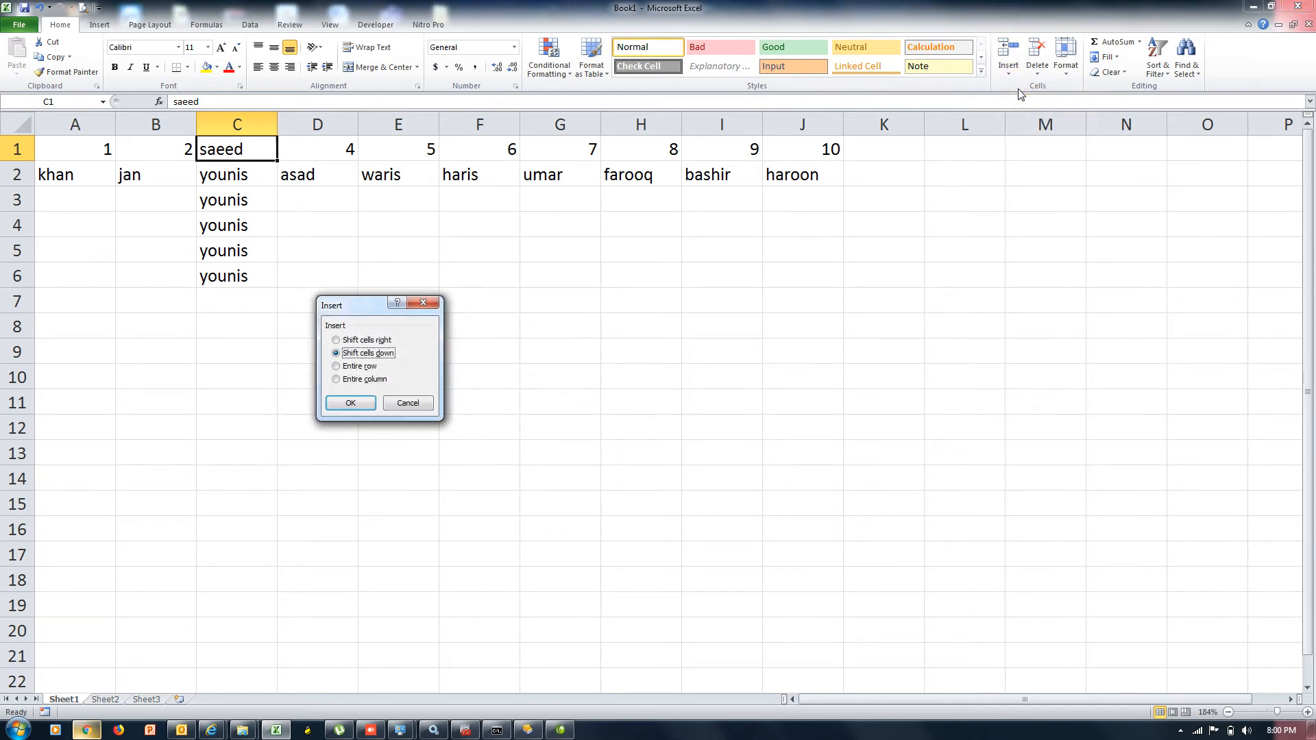
click(356, 404)
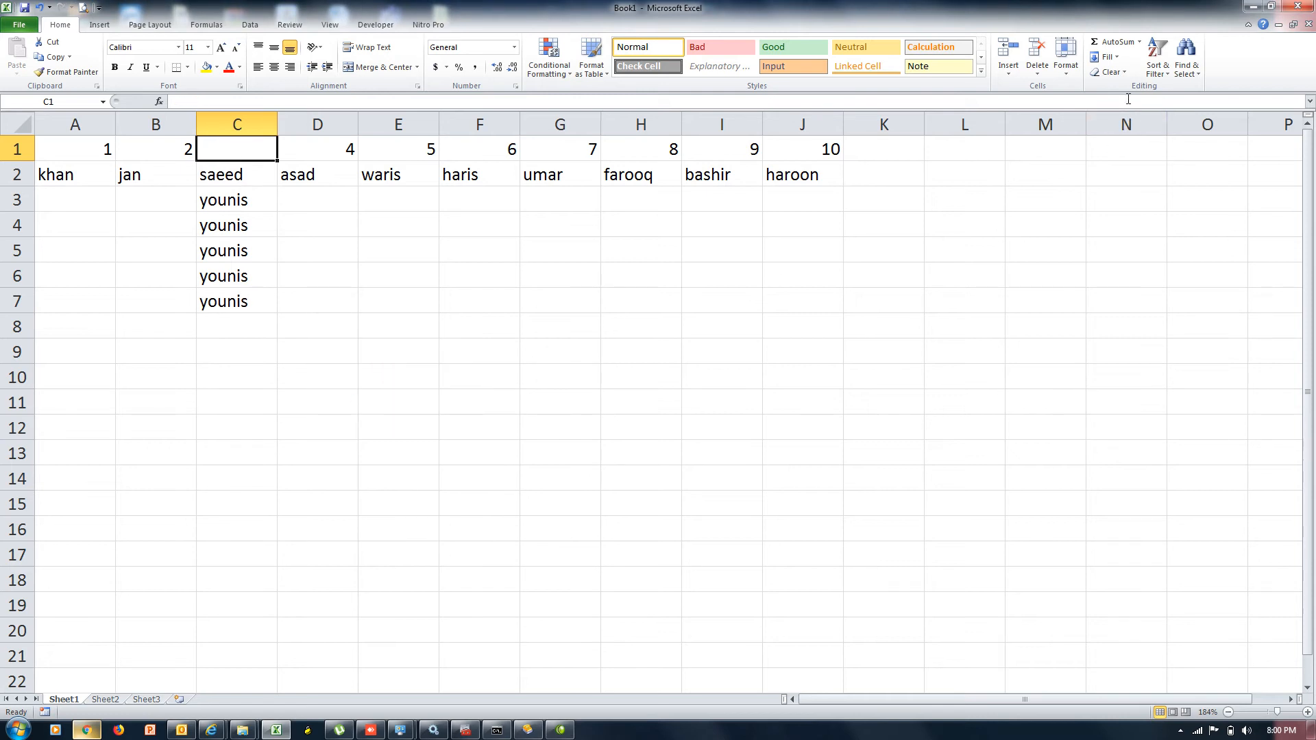
click(1050, 79)
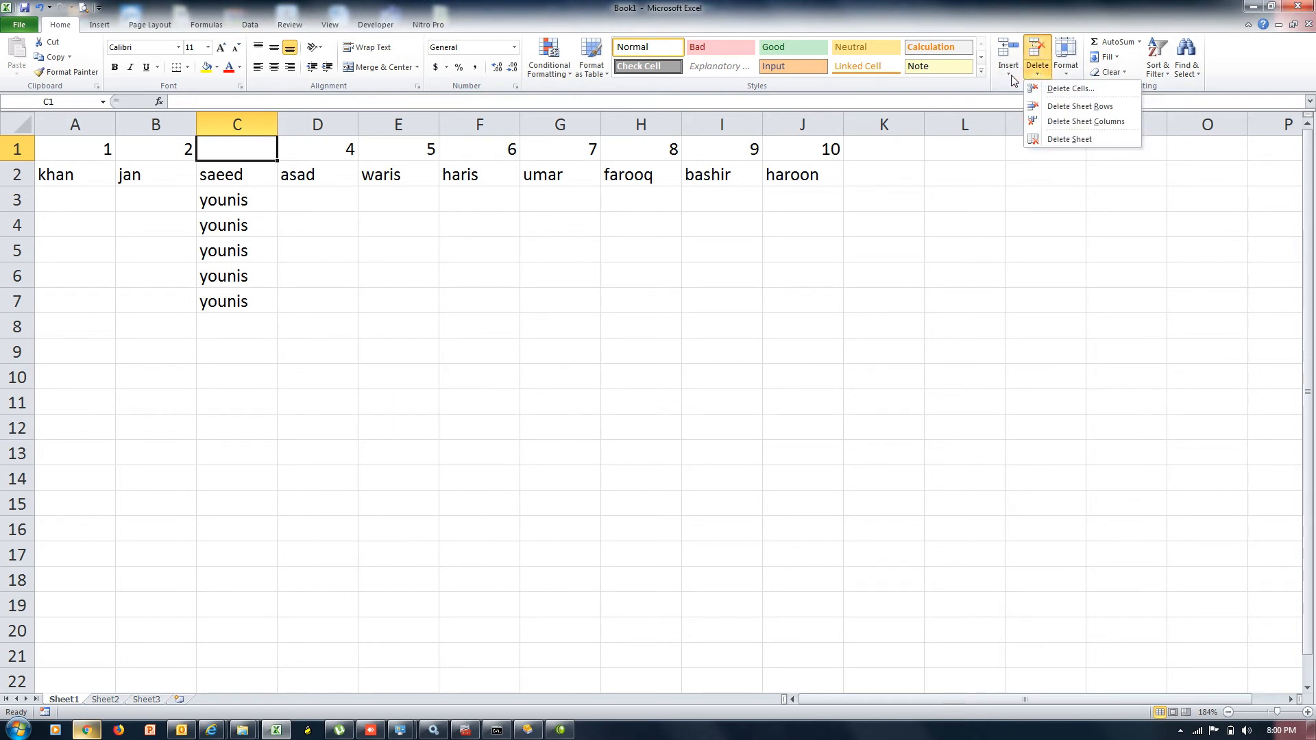
click(1012, 77)
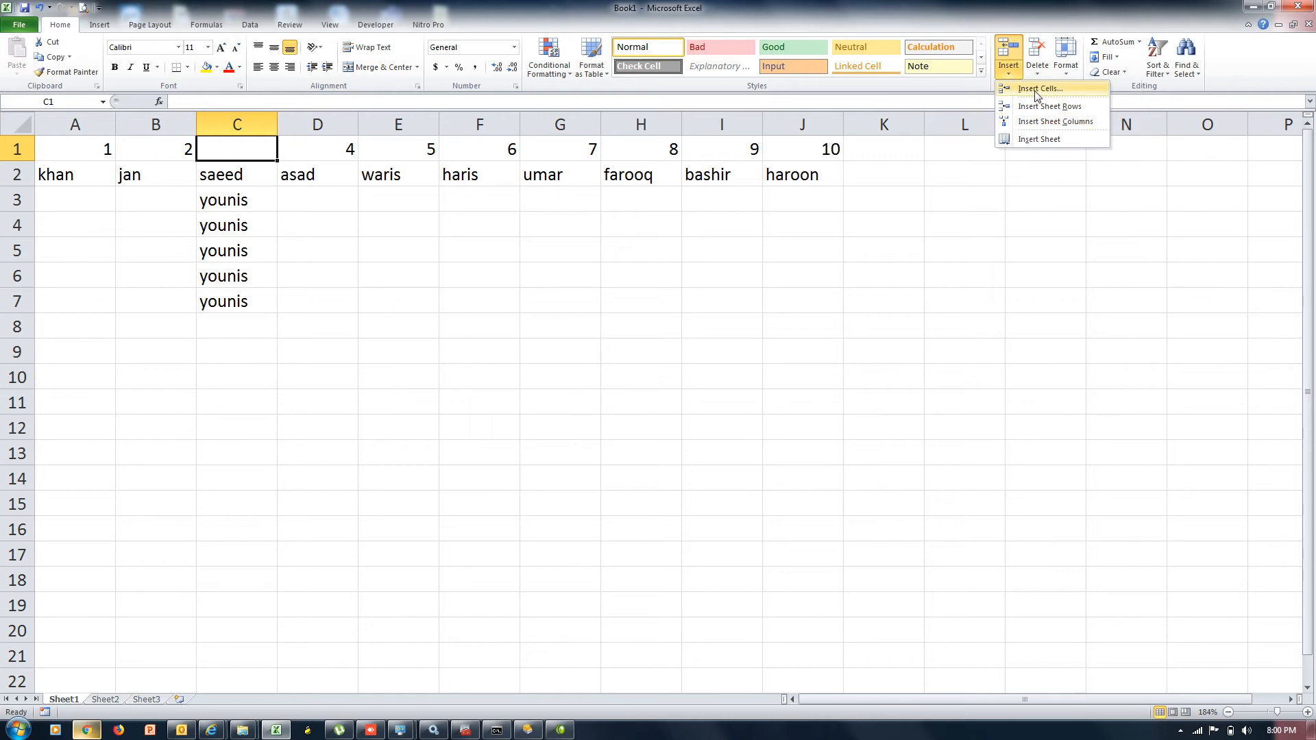
click(1037, 91)
click(357, 372)
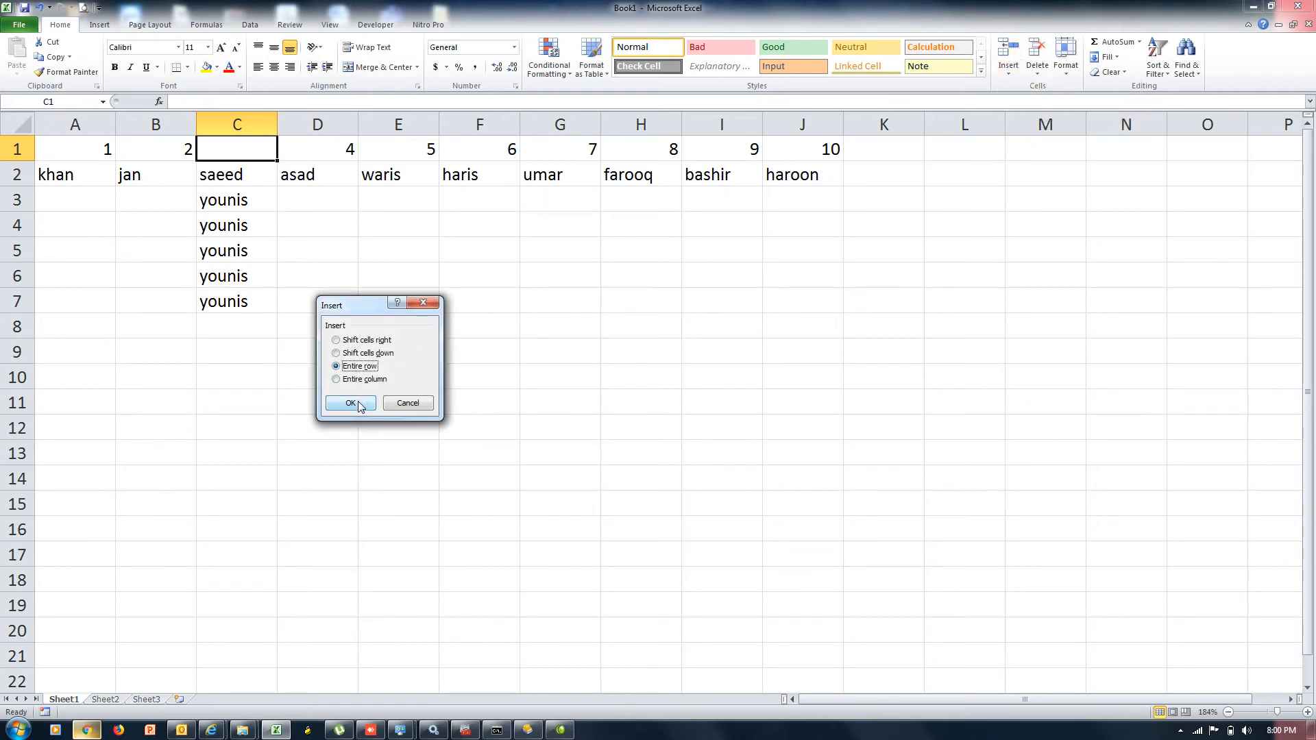
click(351, 404)
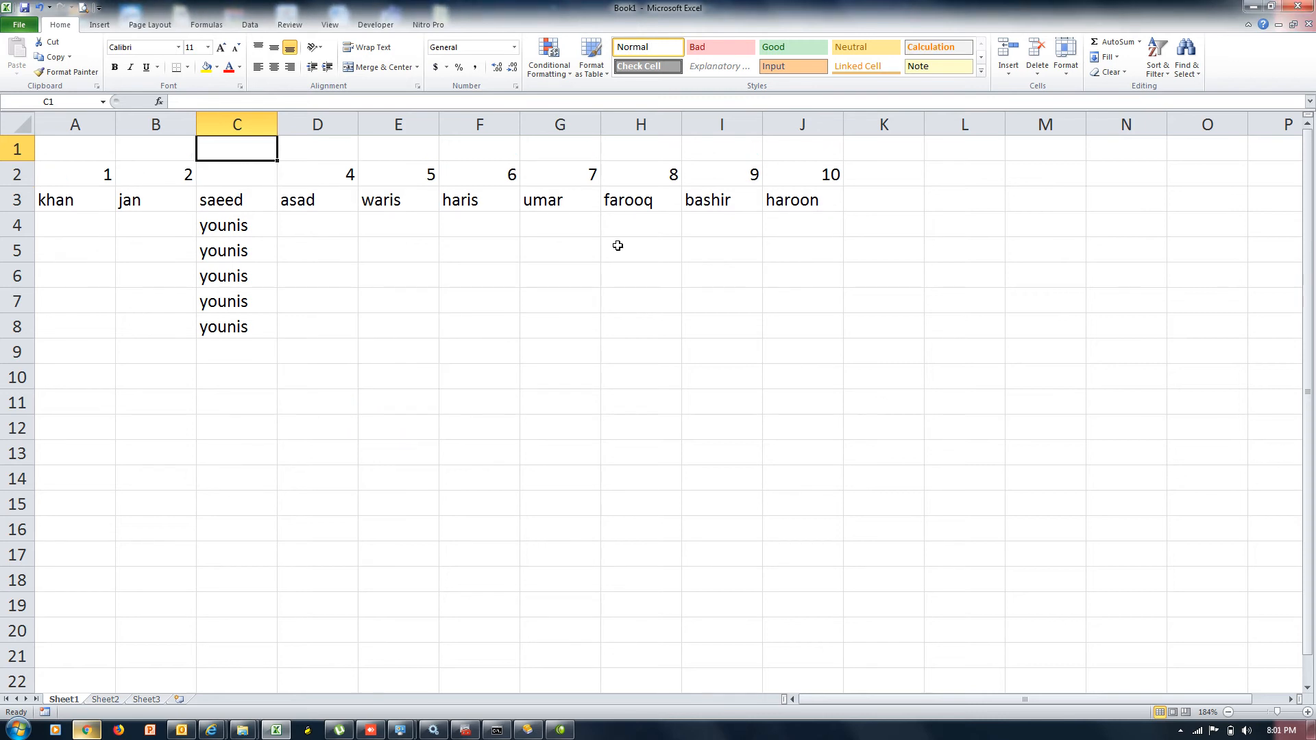
click(1038, 77)
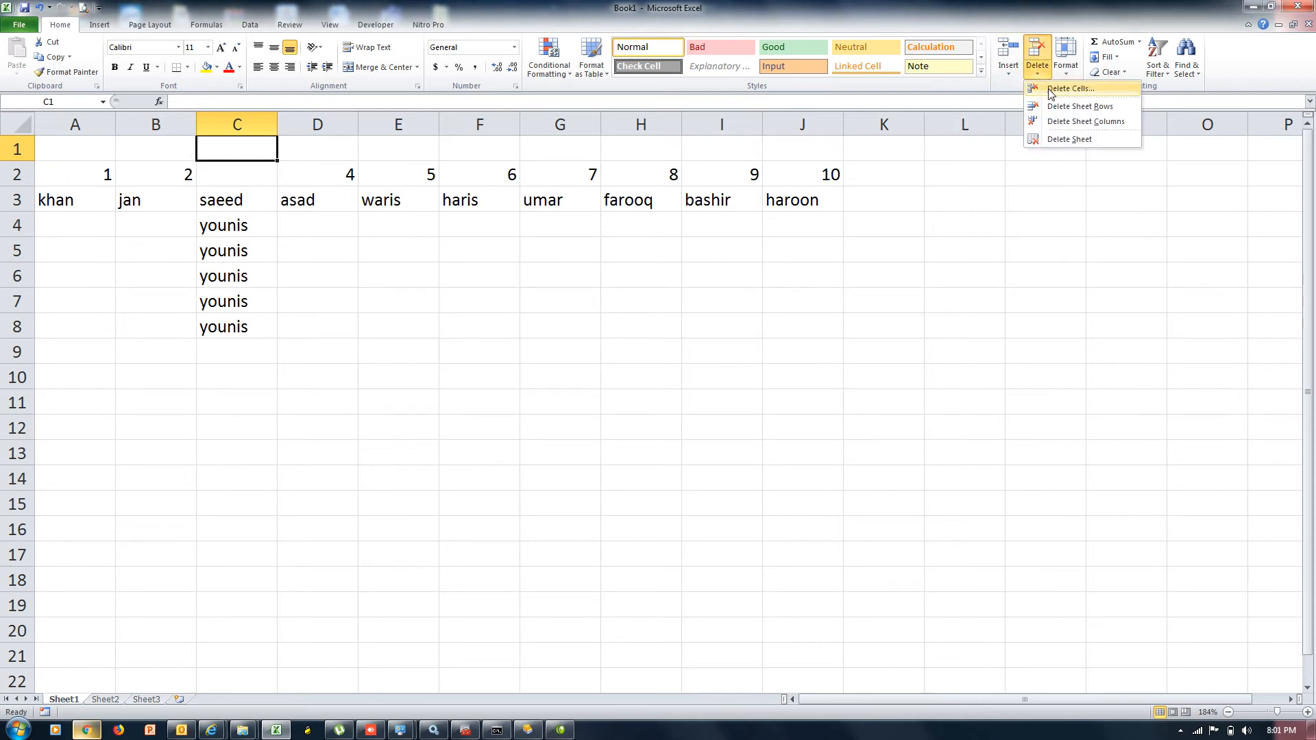
click(1056, 89)
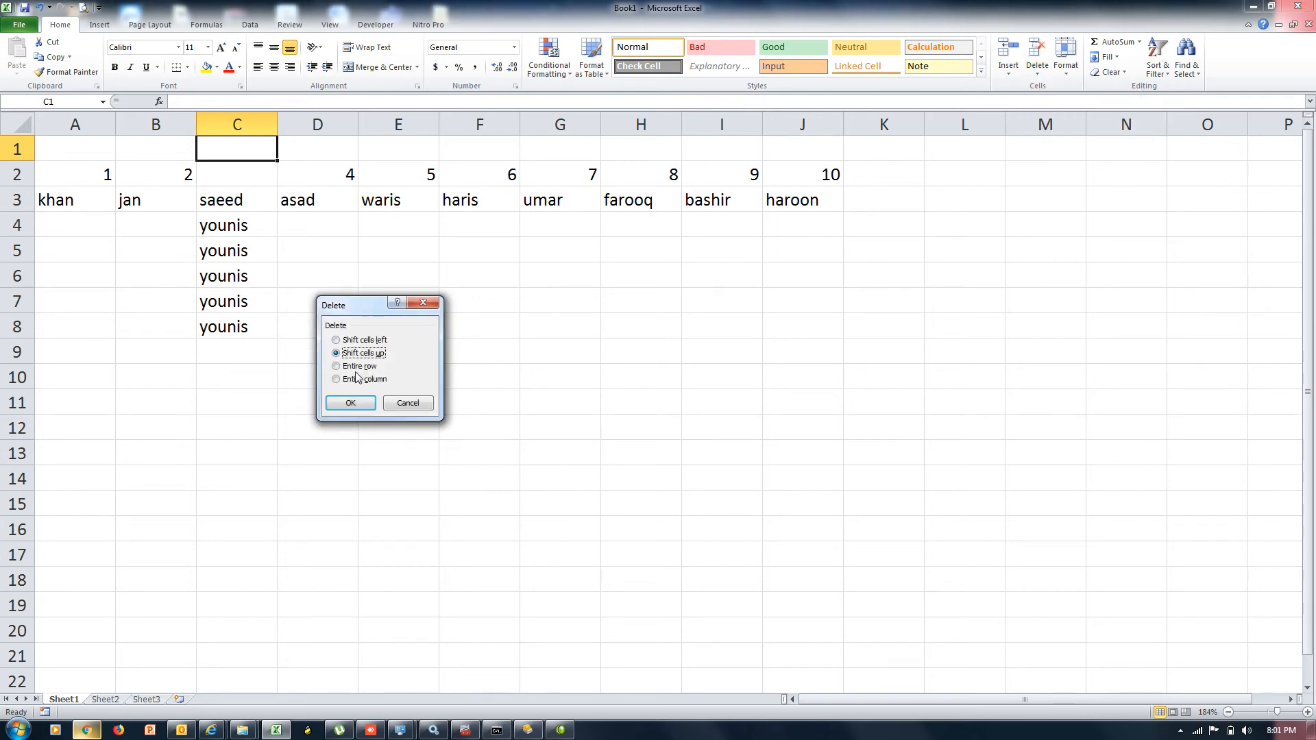
click(357, 369)
click(353, 404)
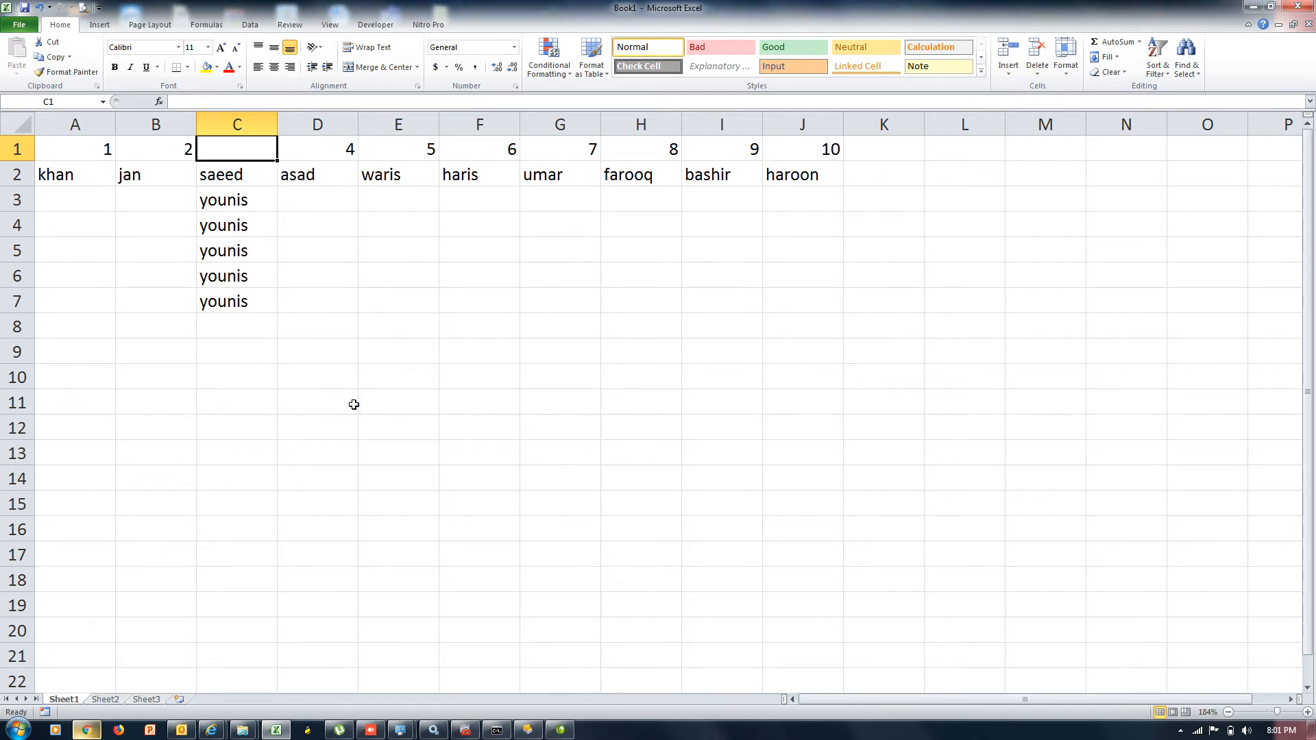
click(1009, 71)
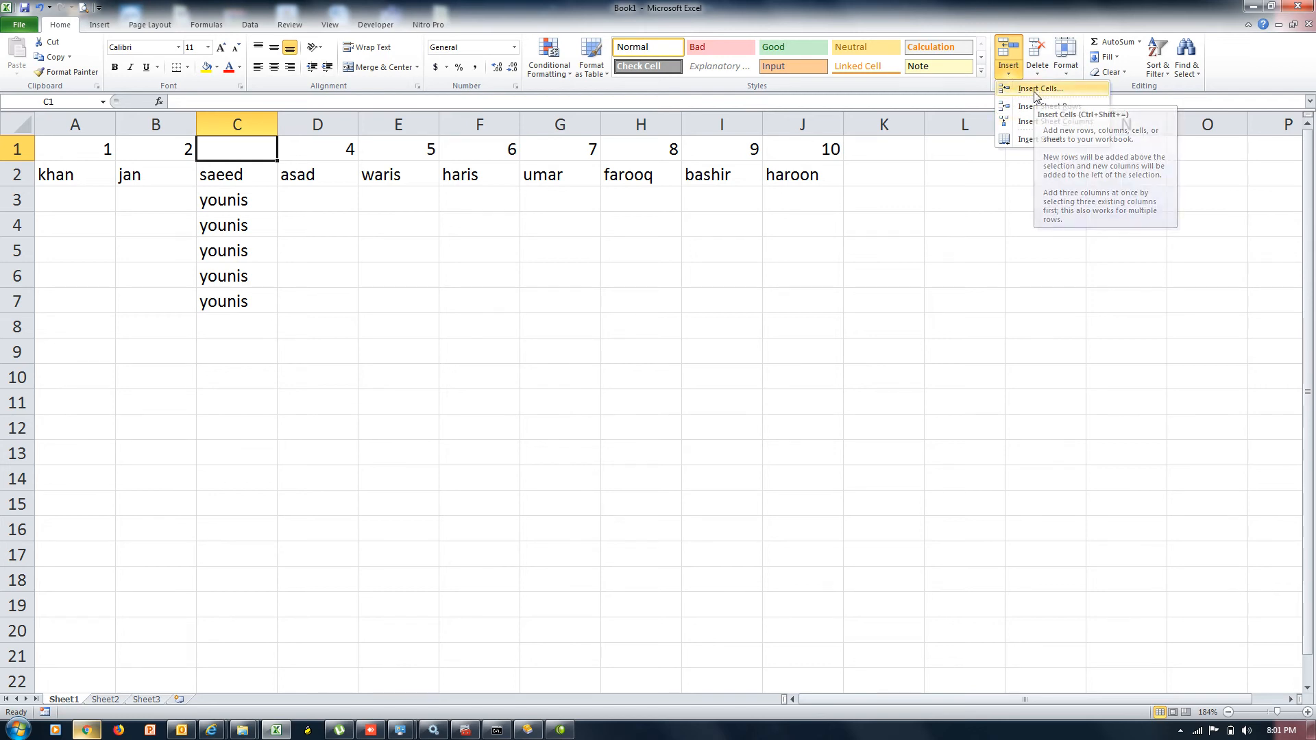
click(1036, 89)
click(357, 381)
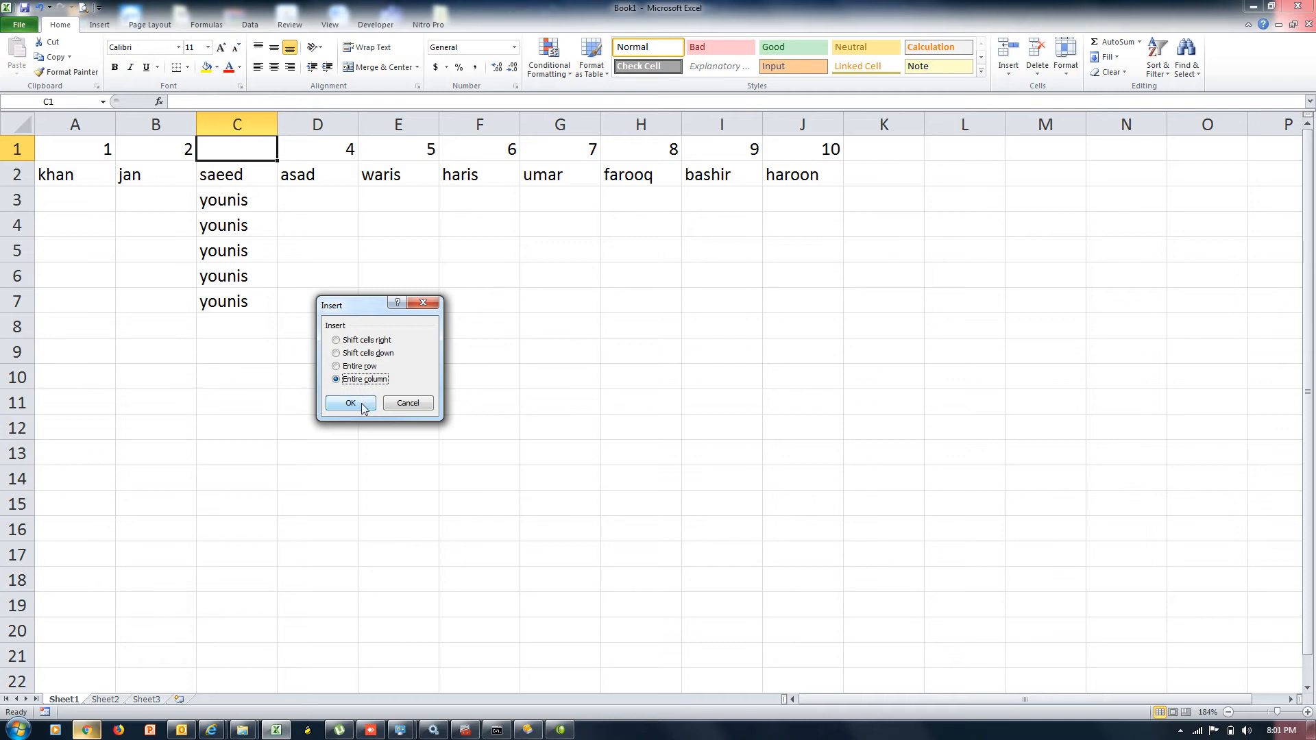
click(352, 404)
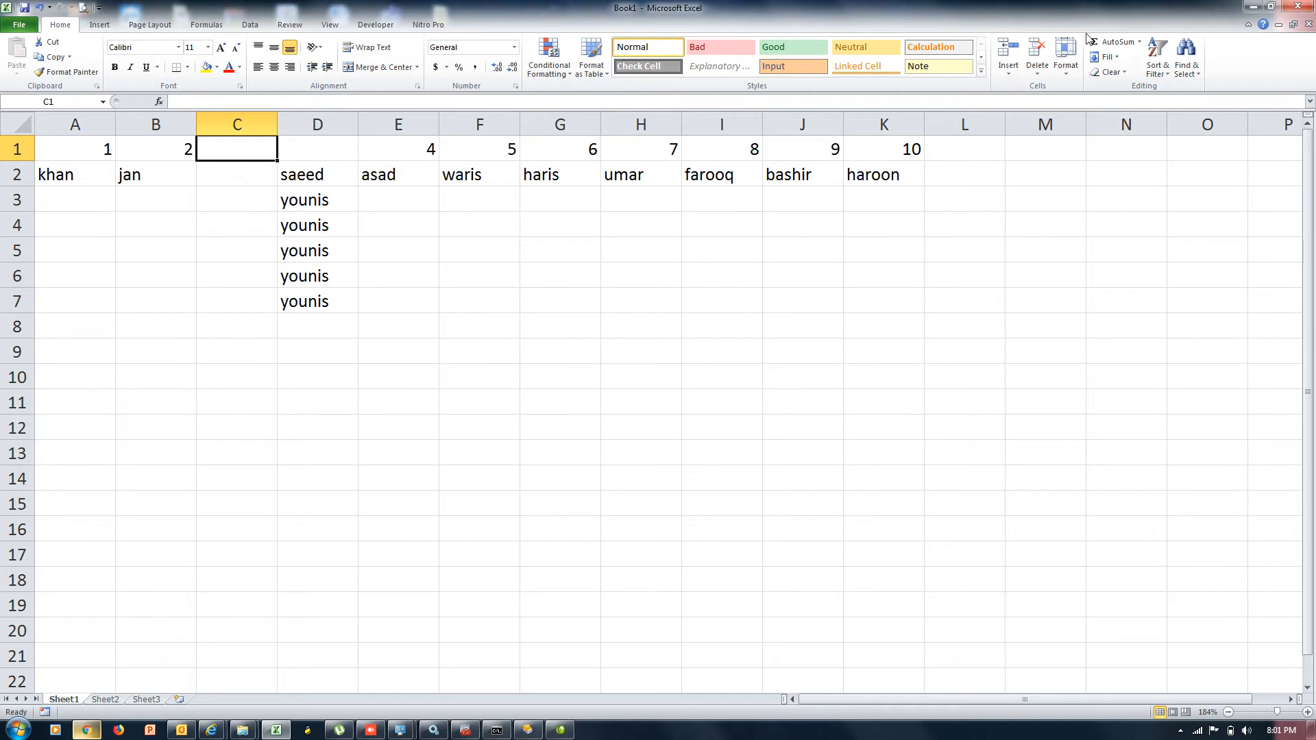
click(1037, 62)
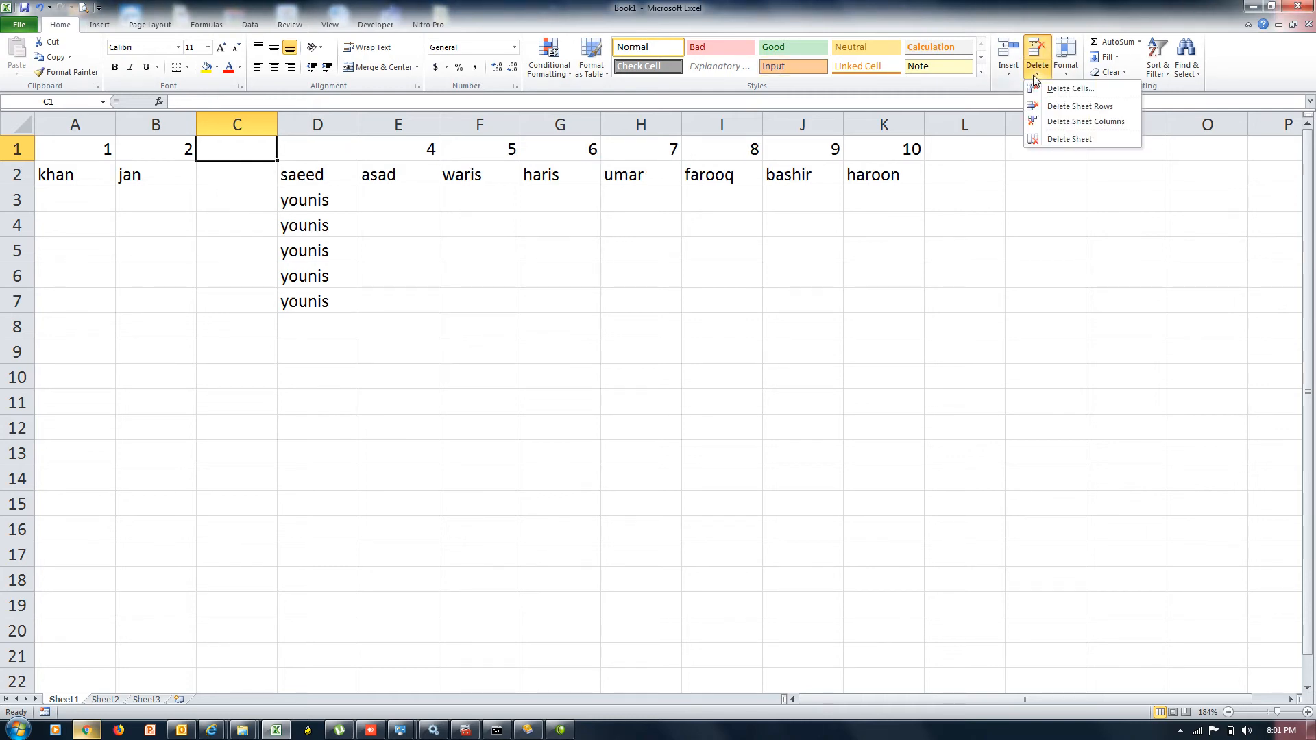
click(1074, 92)
click(358, 381)
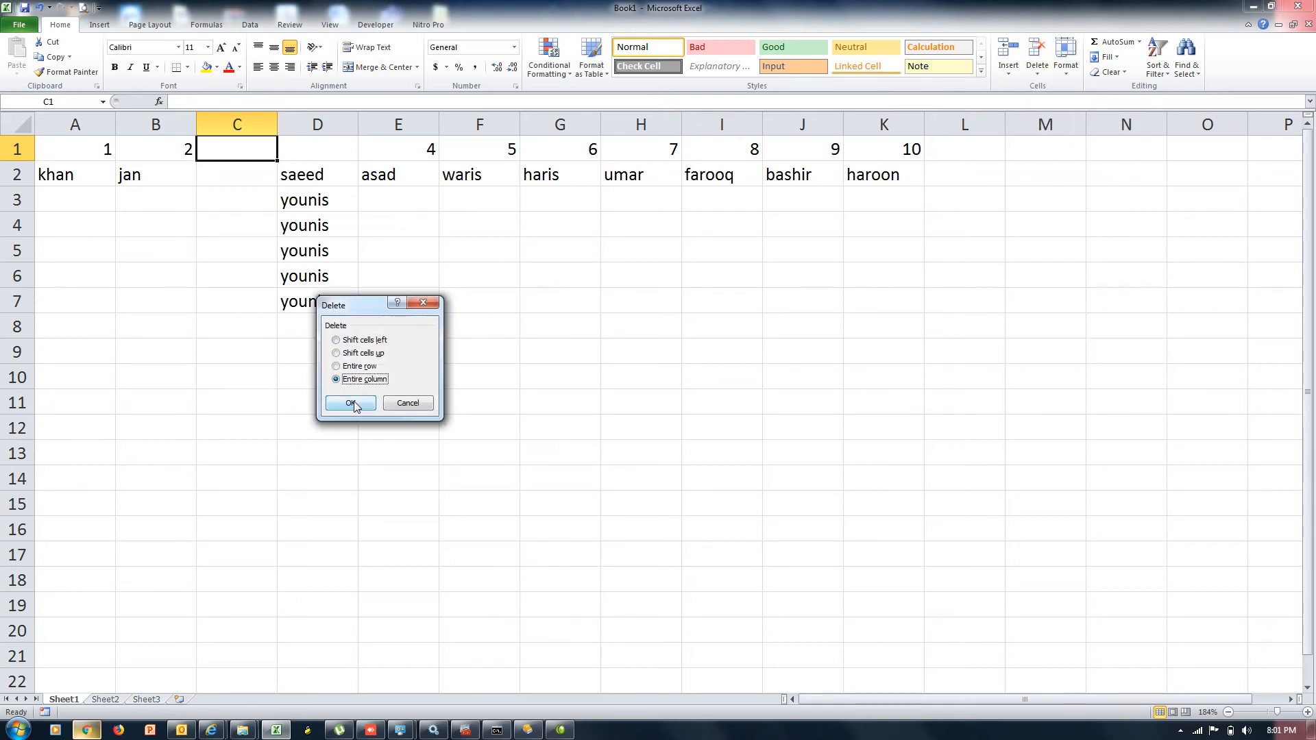
click(354, 404)
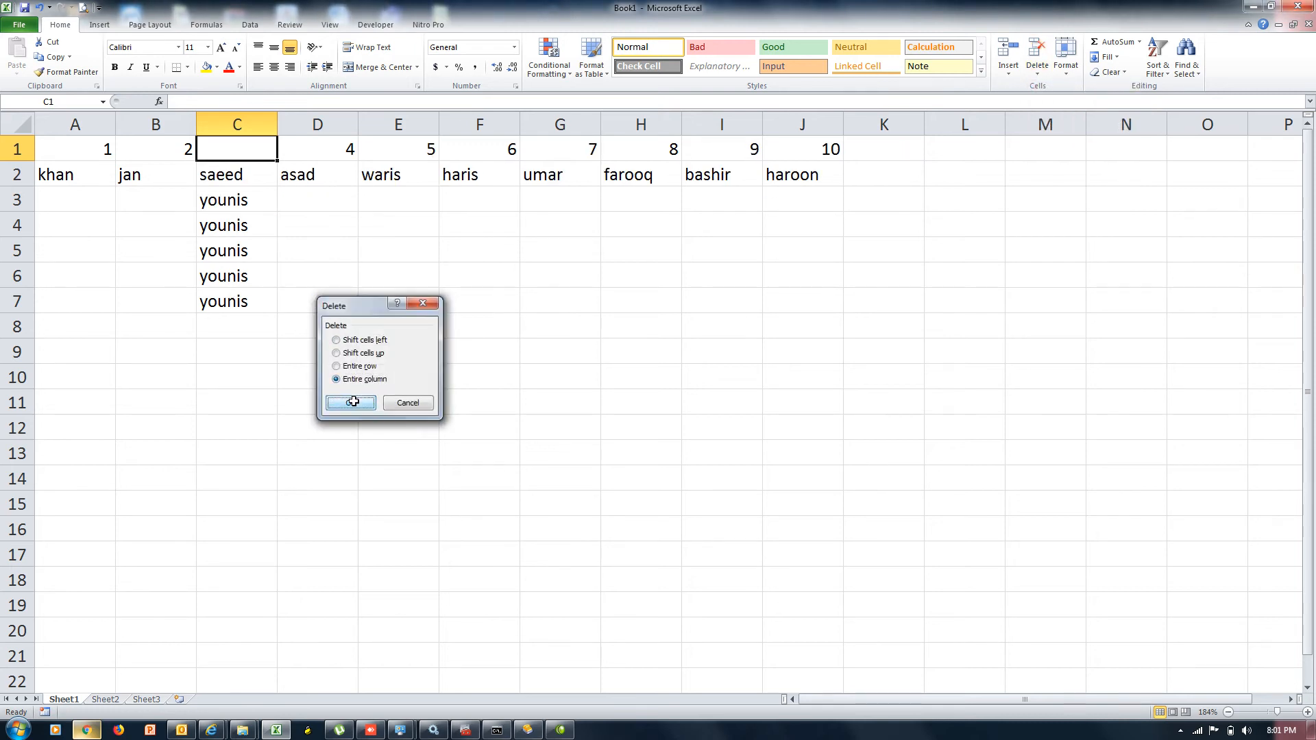
click(1008, 77)
click(993, 224)
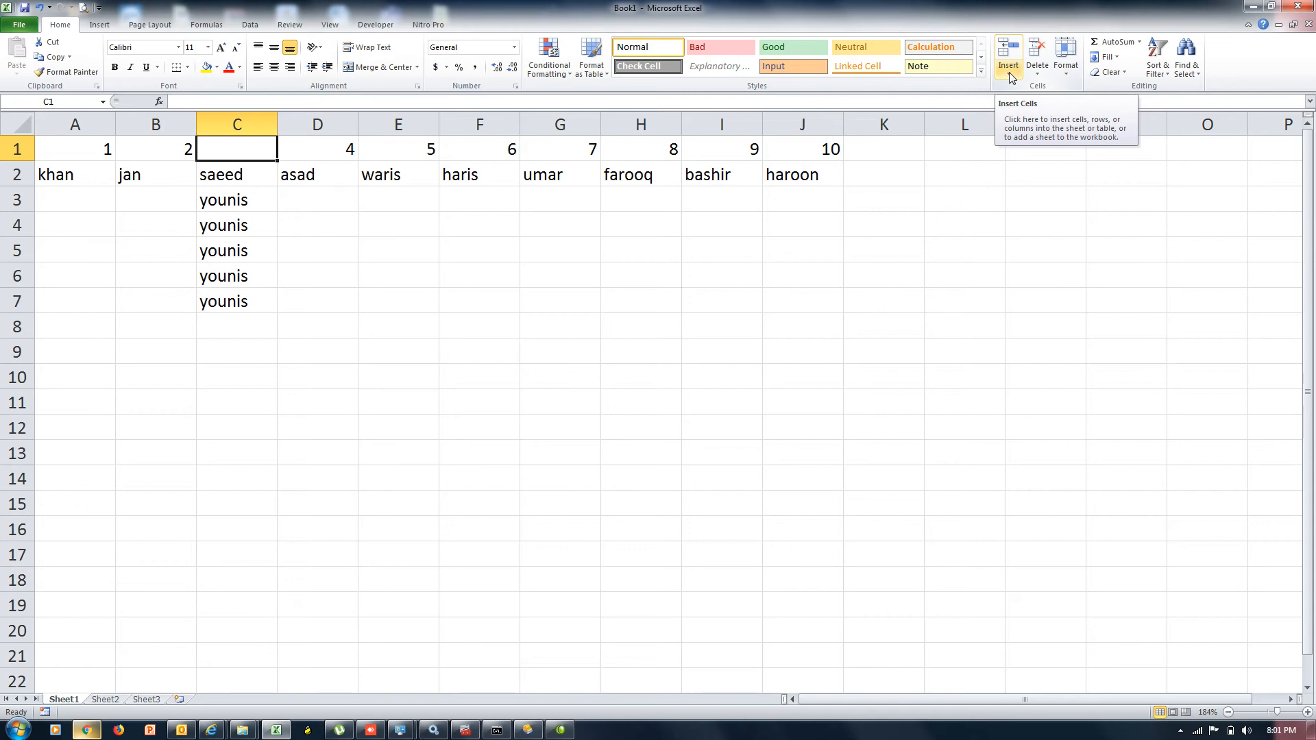
click(1009, 72)
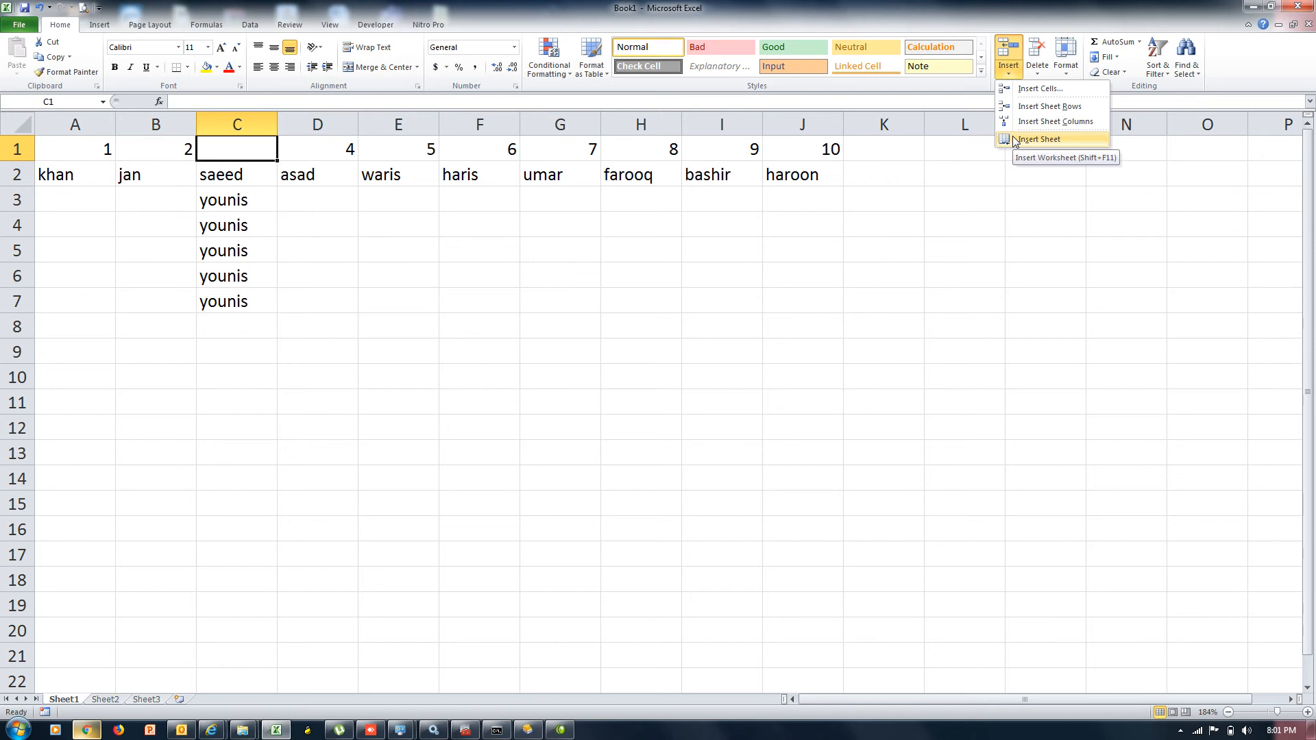
click(1015, 139)
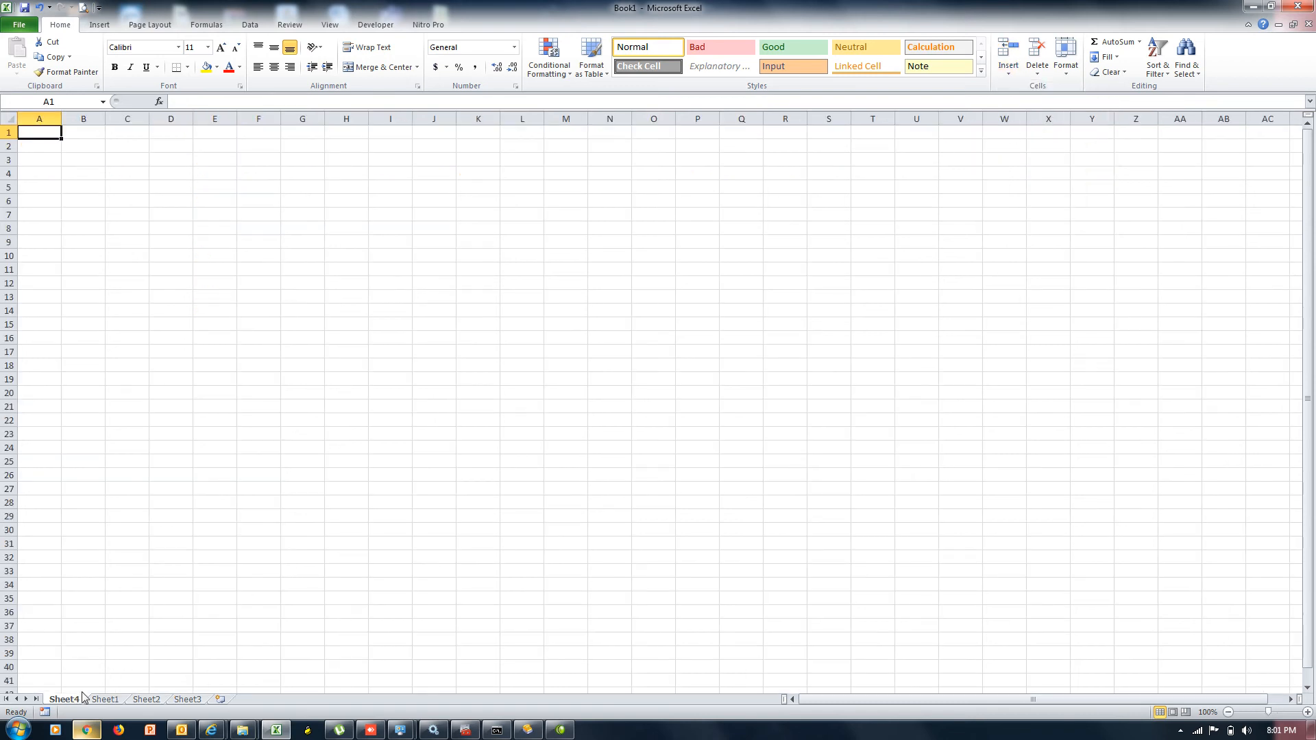
click(1038, 72)
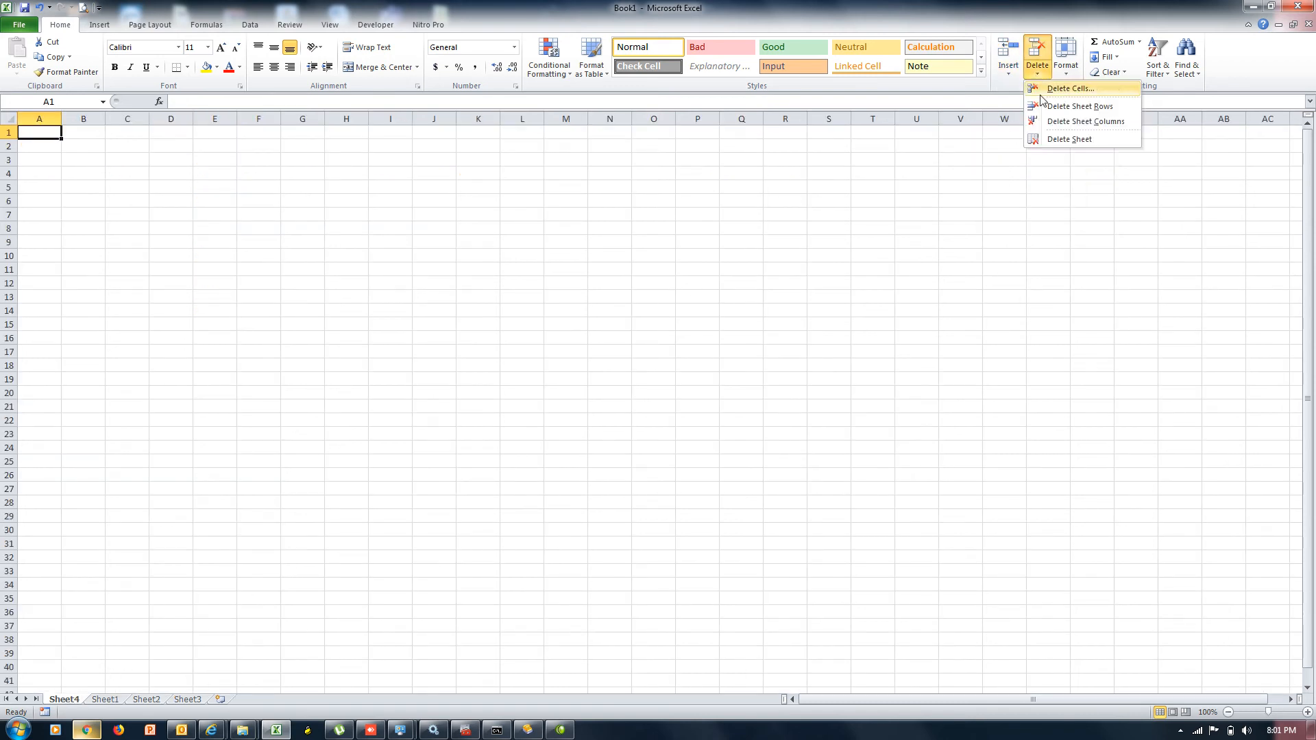
click(1064, 140)
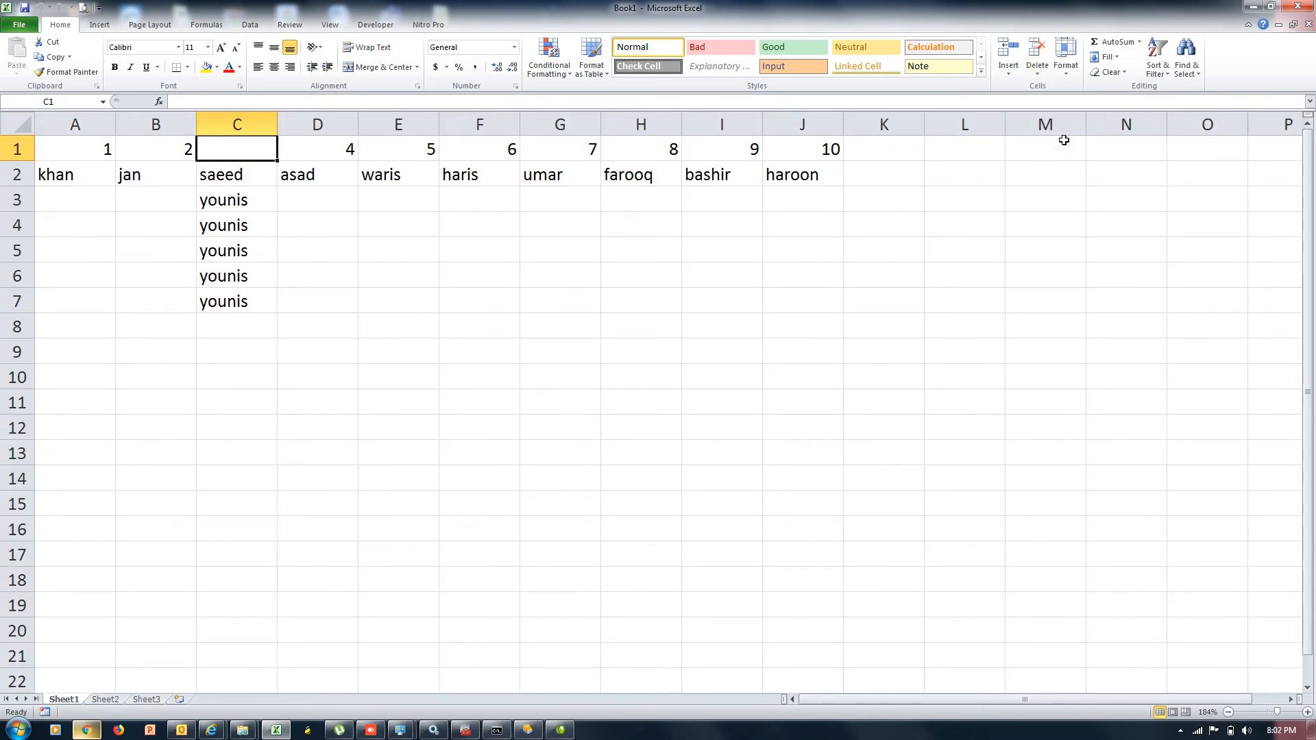
key(shift+F11)
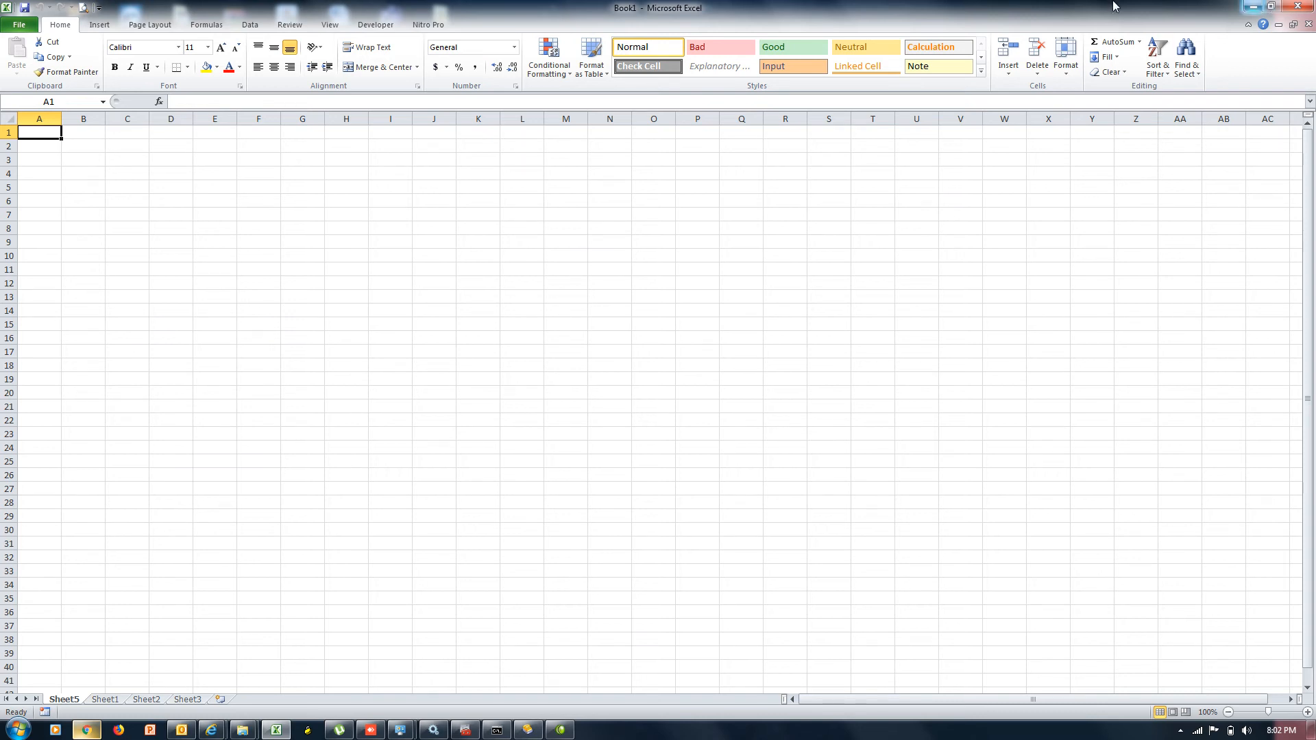
click(1036, 75)
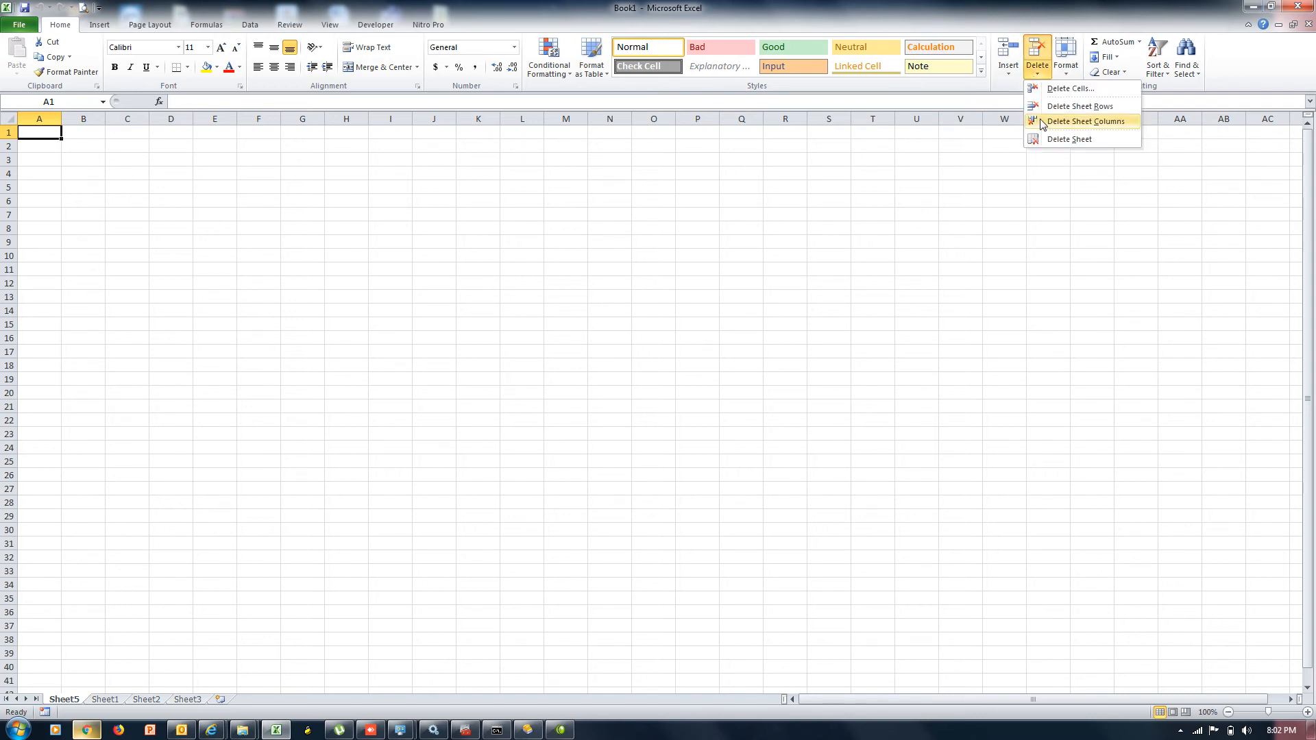
click(1049, 142)
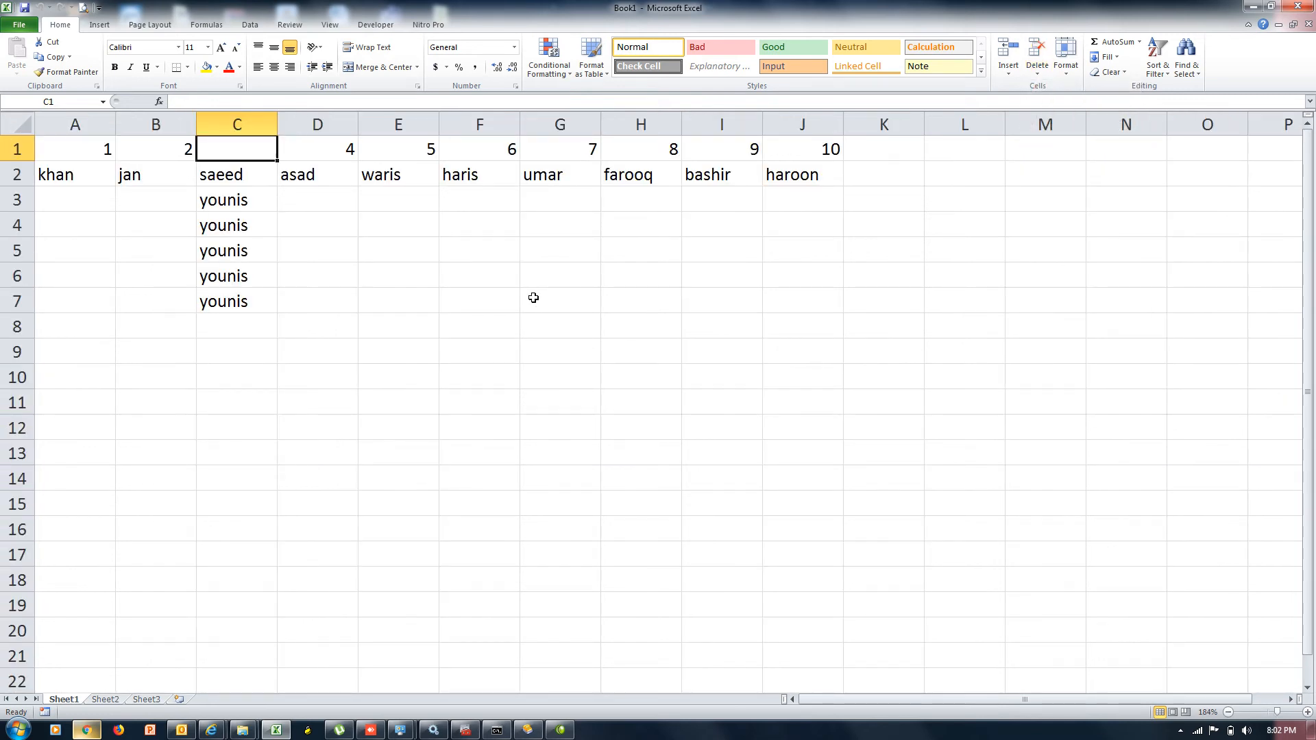
scroll(534, 298, down, 1)
key(ctrl+z)
key(ctrl+0)
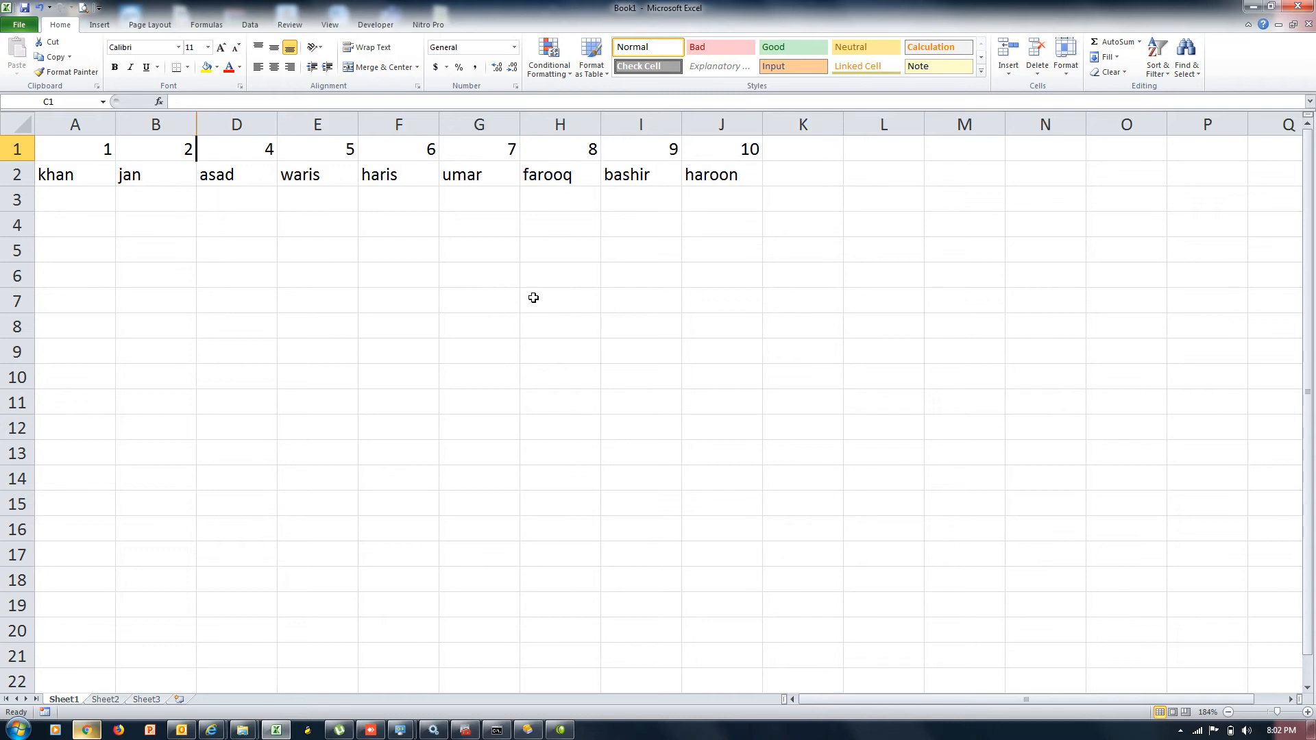
key(ctrl+z)
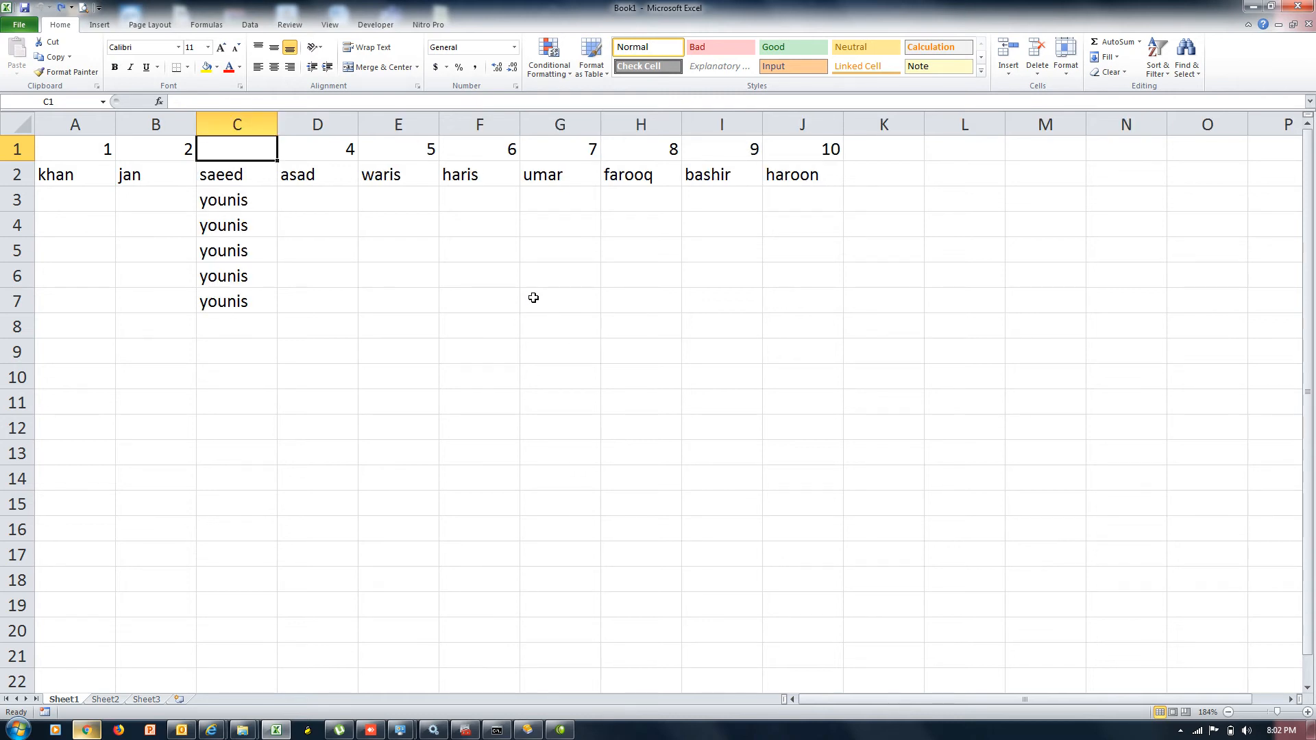
click(882, 308)
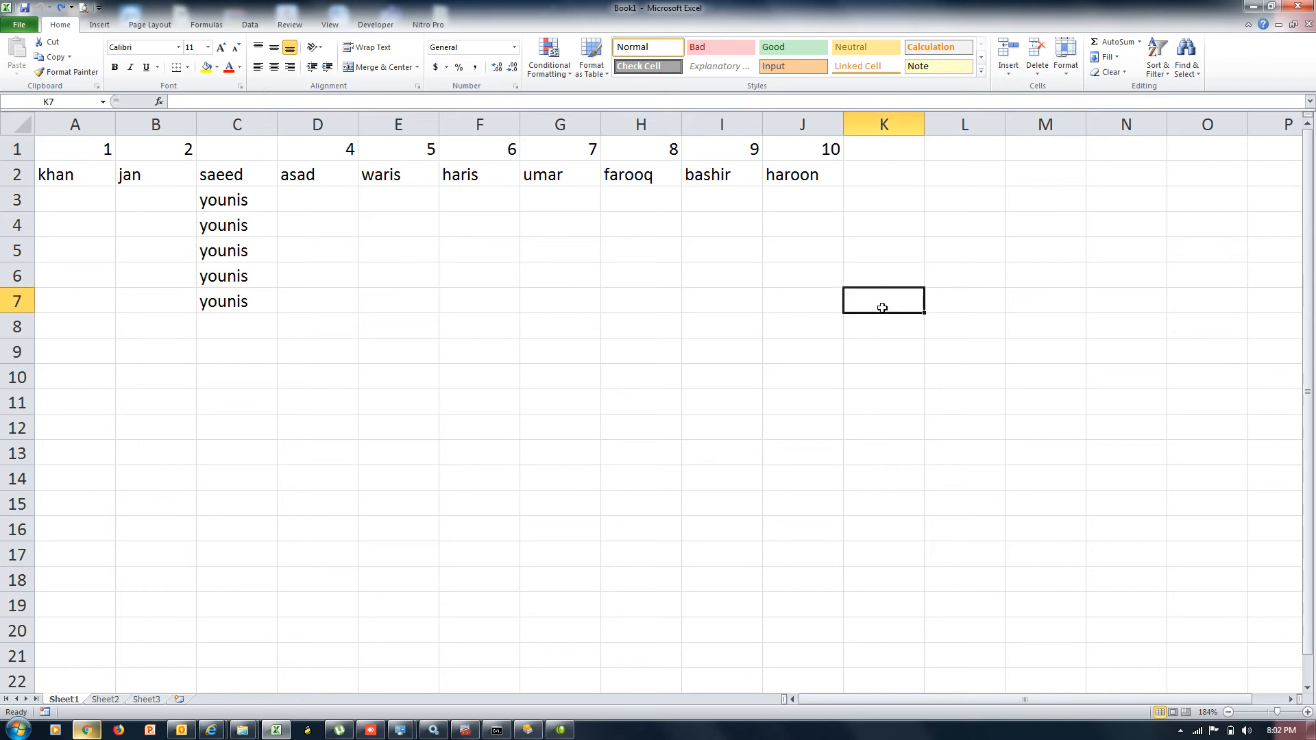
Switch to the empty Sheet2 and select every cell
click(1038, 76)
click(1013, 177)
click(1064, 74)
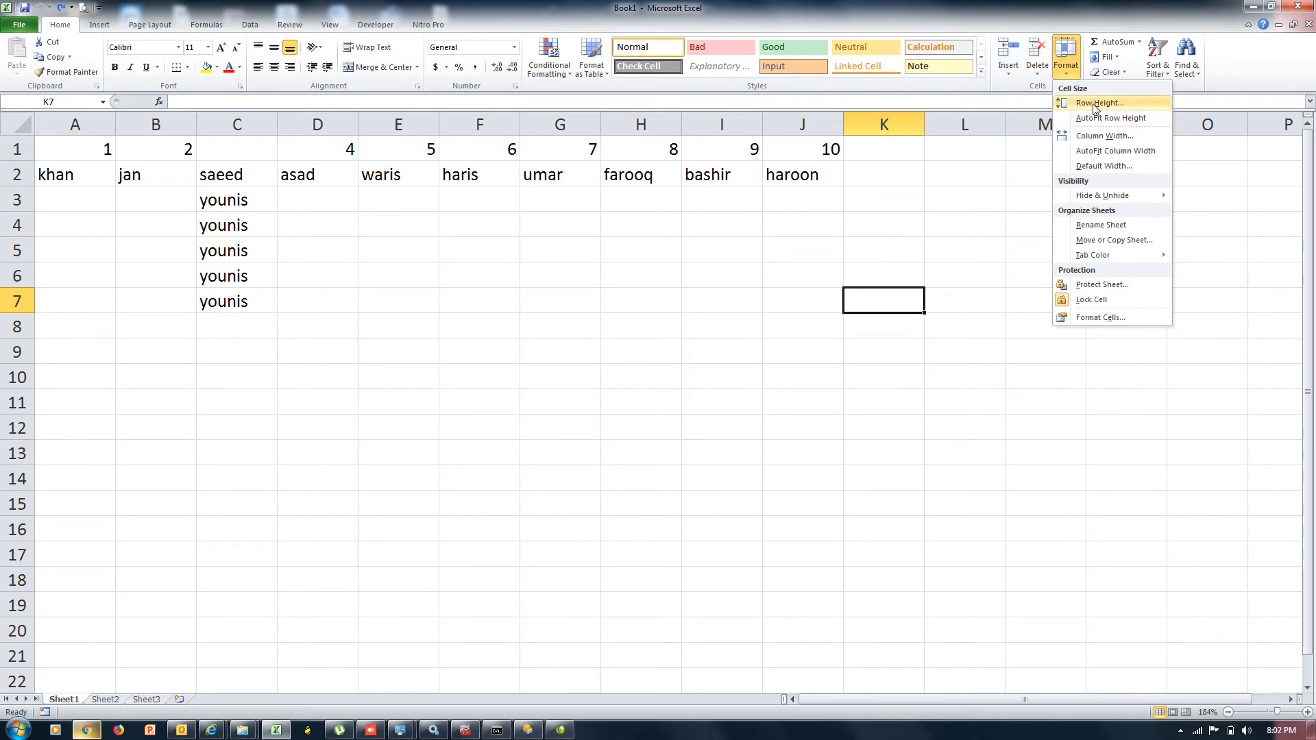
click(660, 281)
click(103, 700)
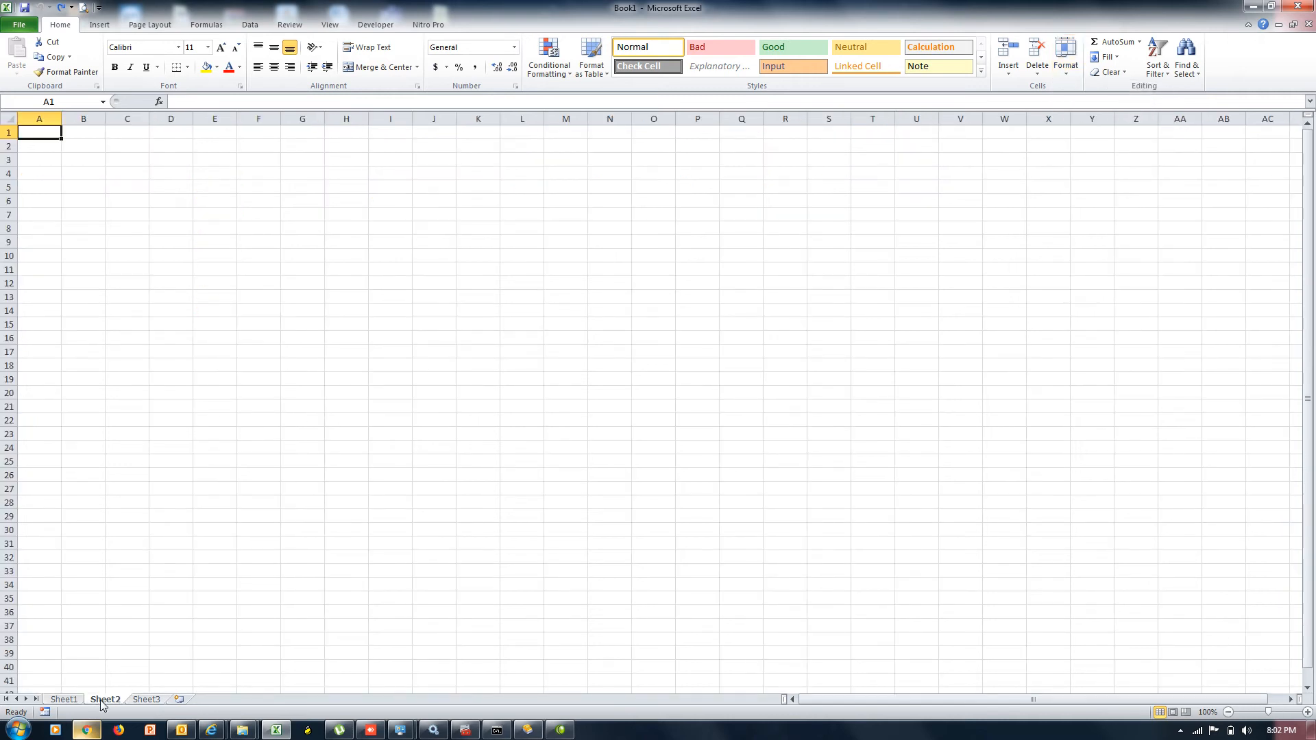
key(ctrl+a)
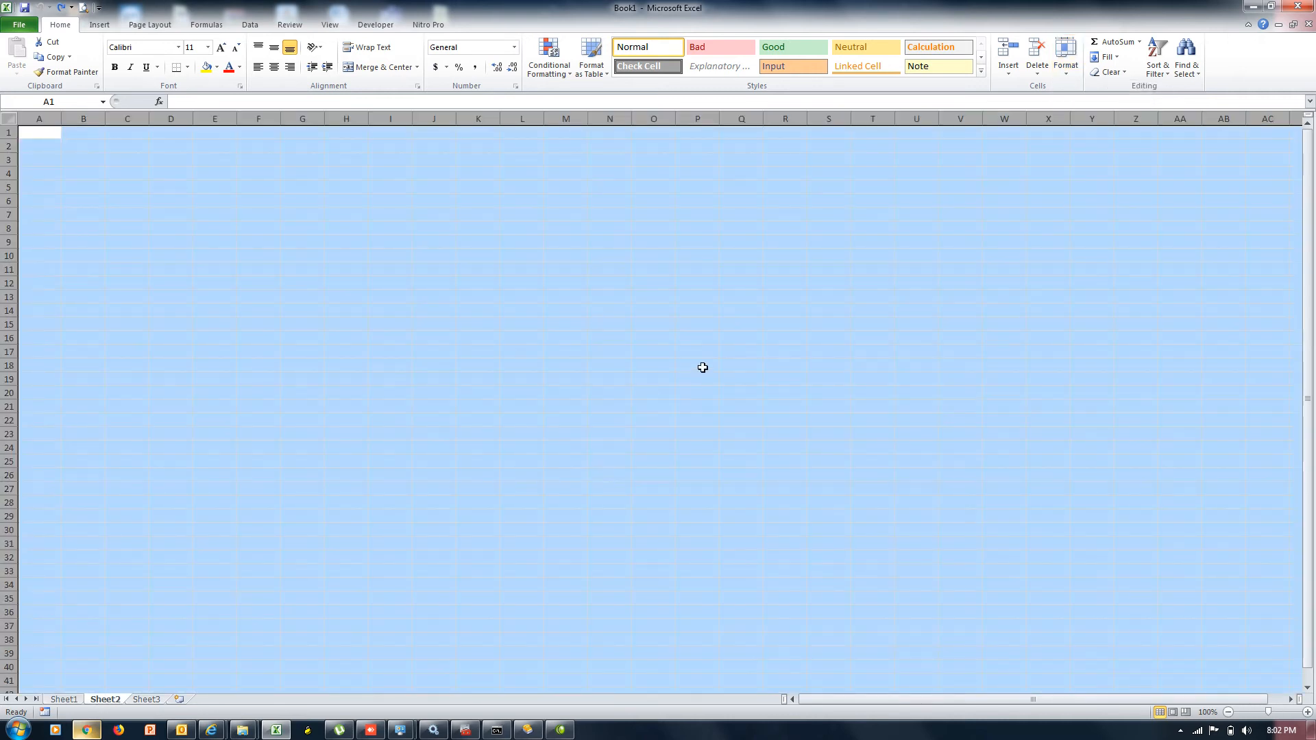
Try a row height of 40 on all rows, then undo it
click(1066, 55)
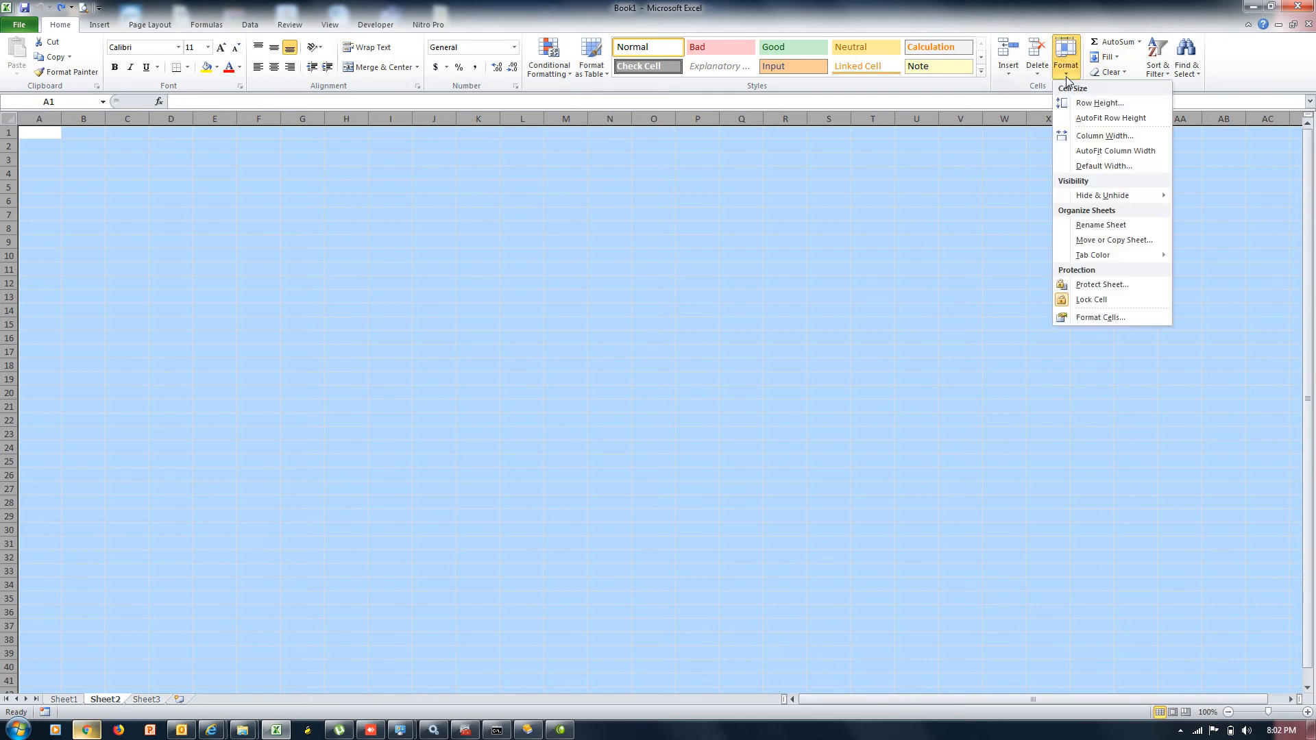
click(1101, 105)
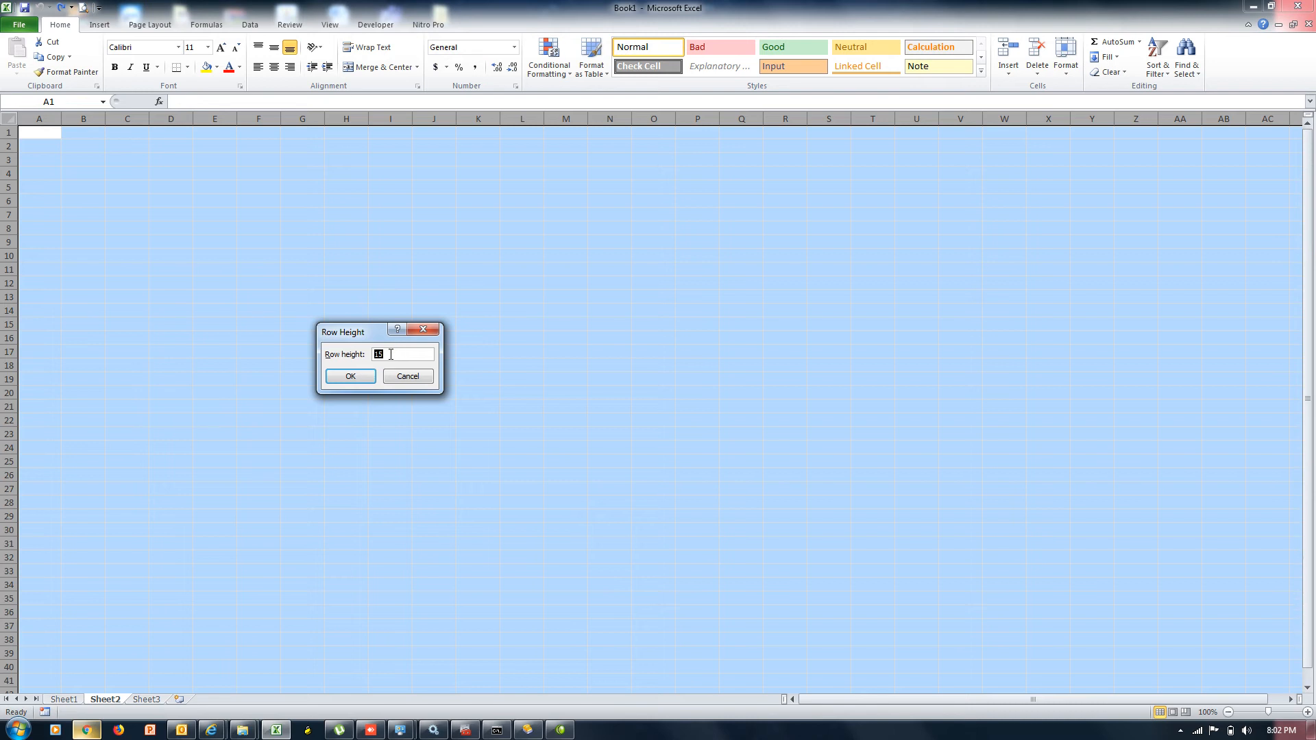
text(40)
key(Return)
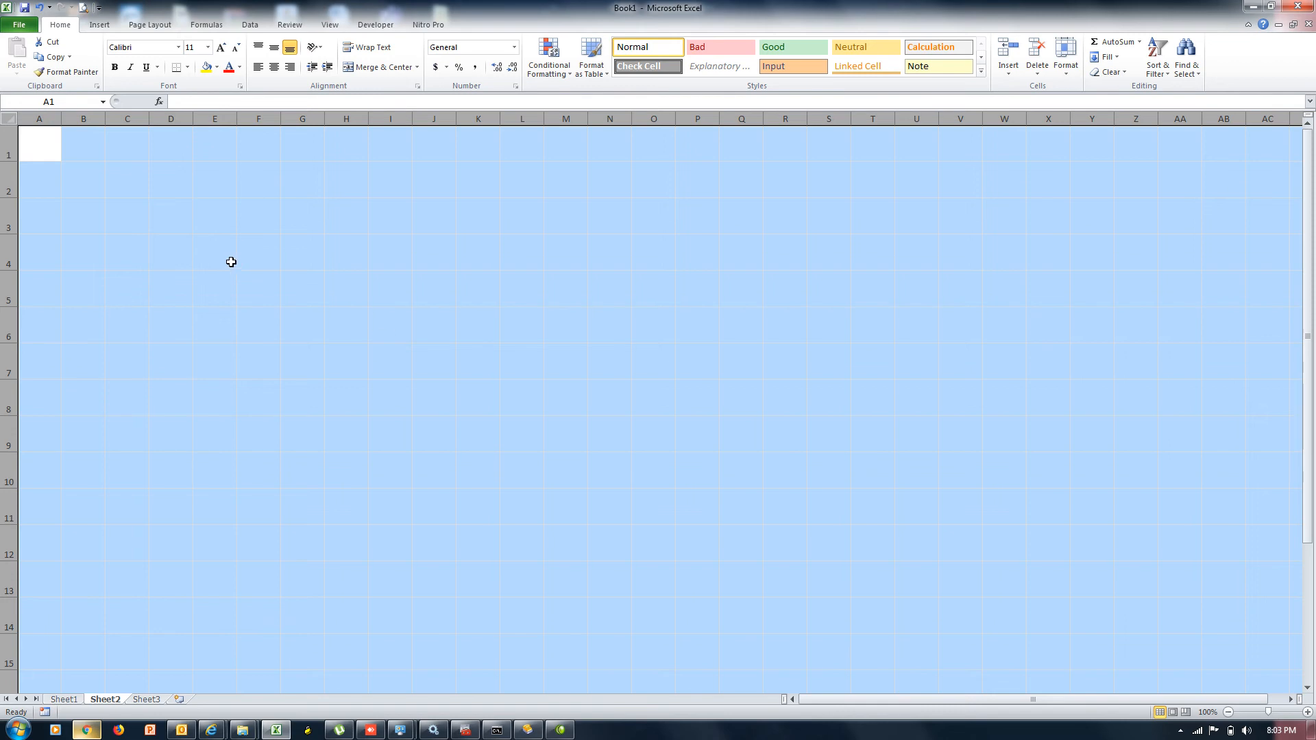
click(231, 262)
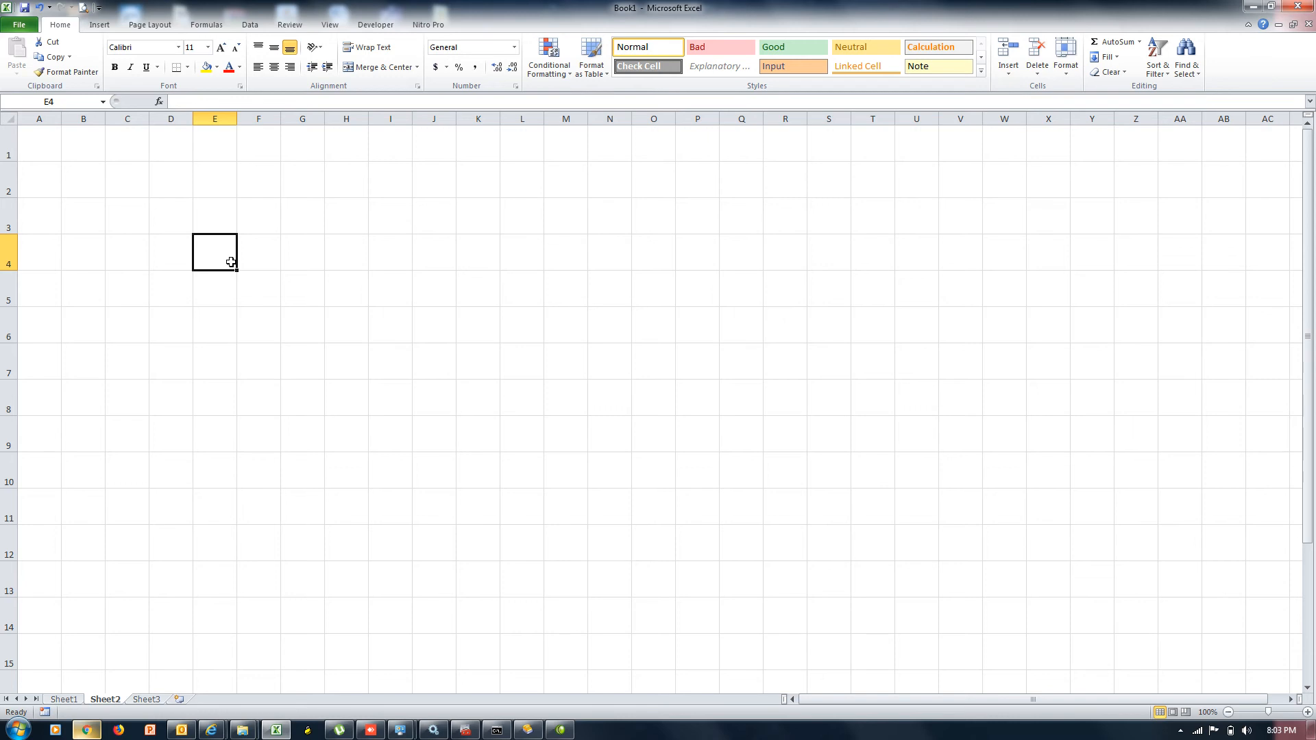
key(ctrl+z)
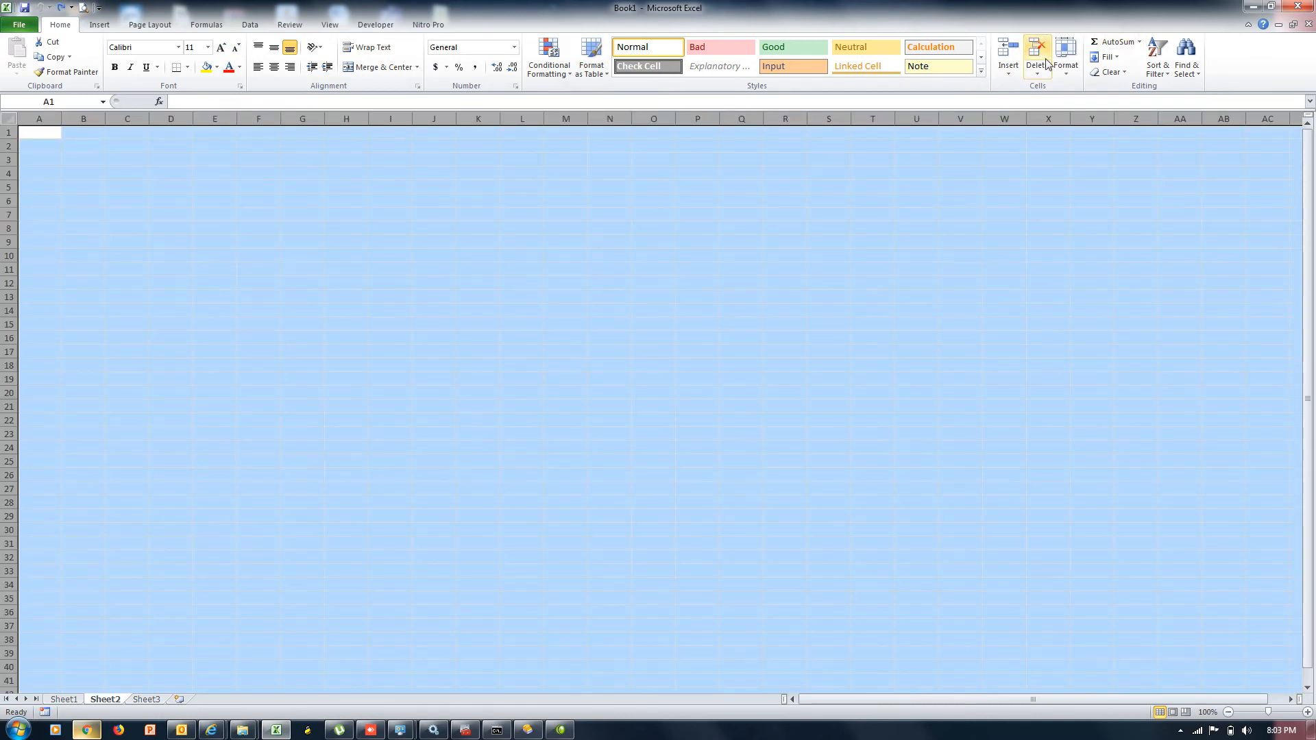
Set all rows to height 100 and put black All Borders on every cell
click(1067, 77)
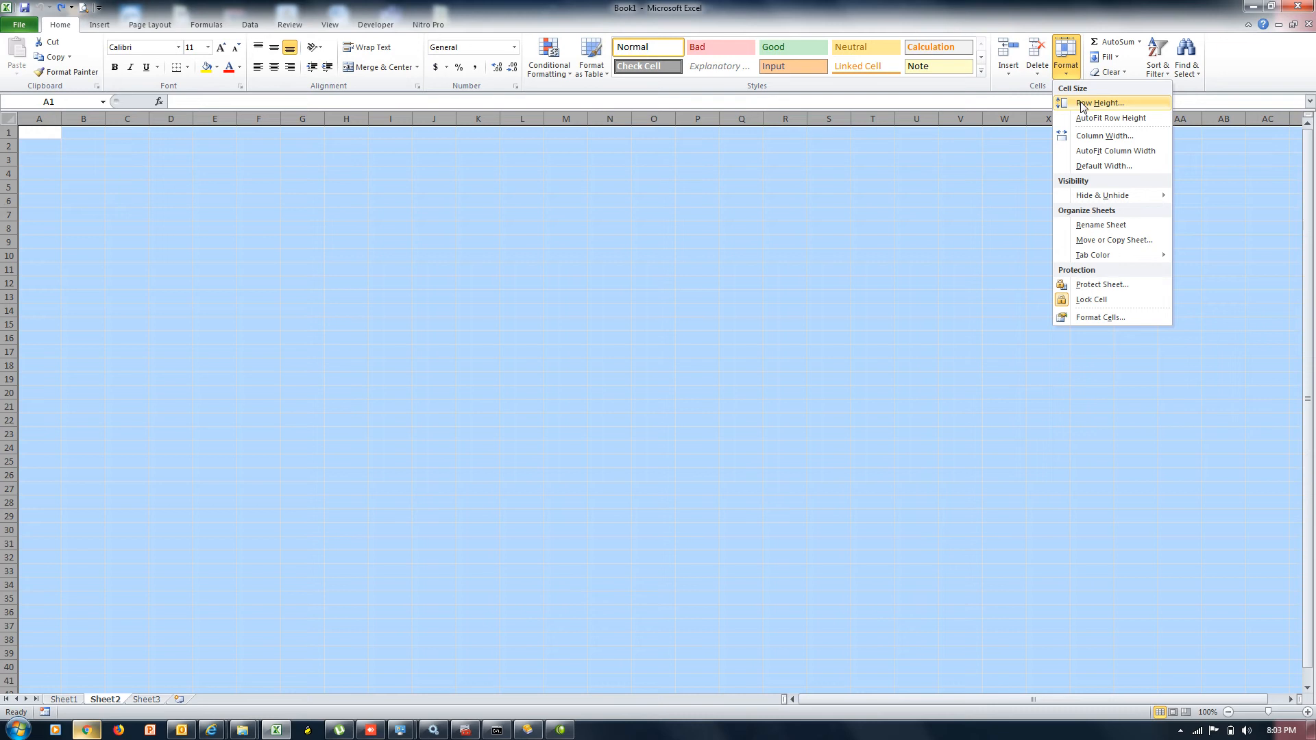
click(1081, 102)
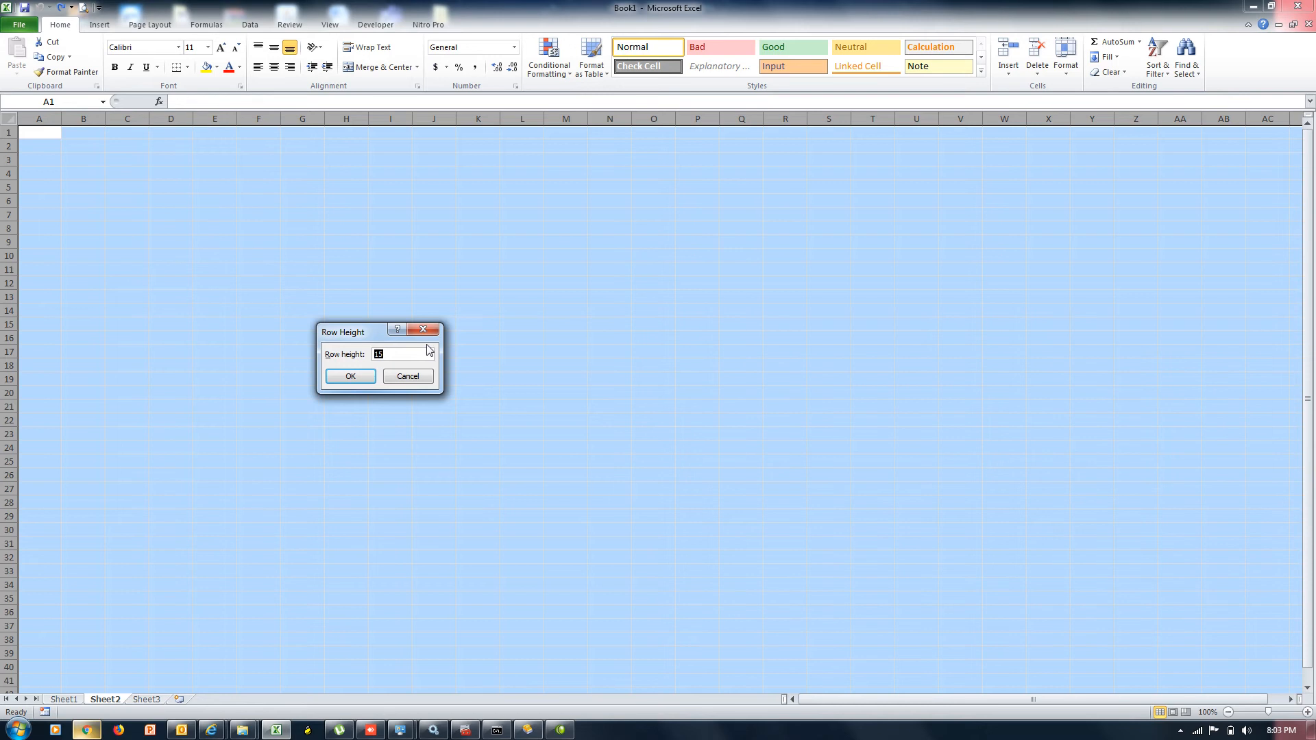
text(100)
key(Return)
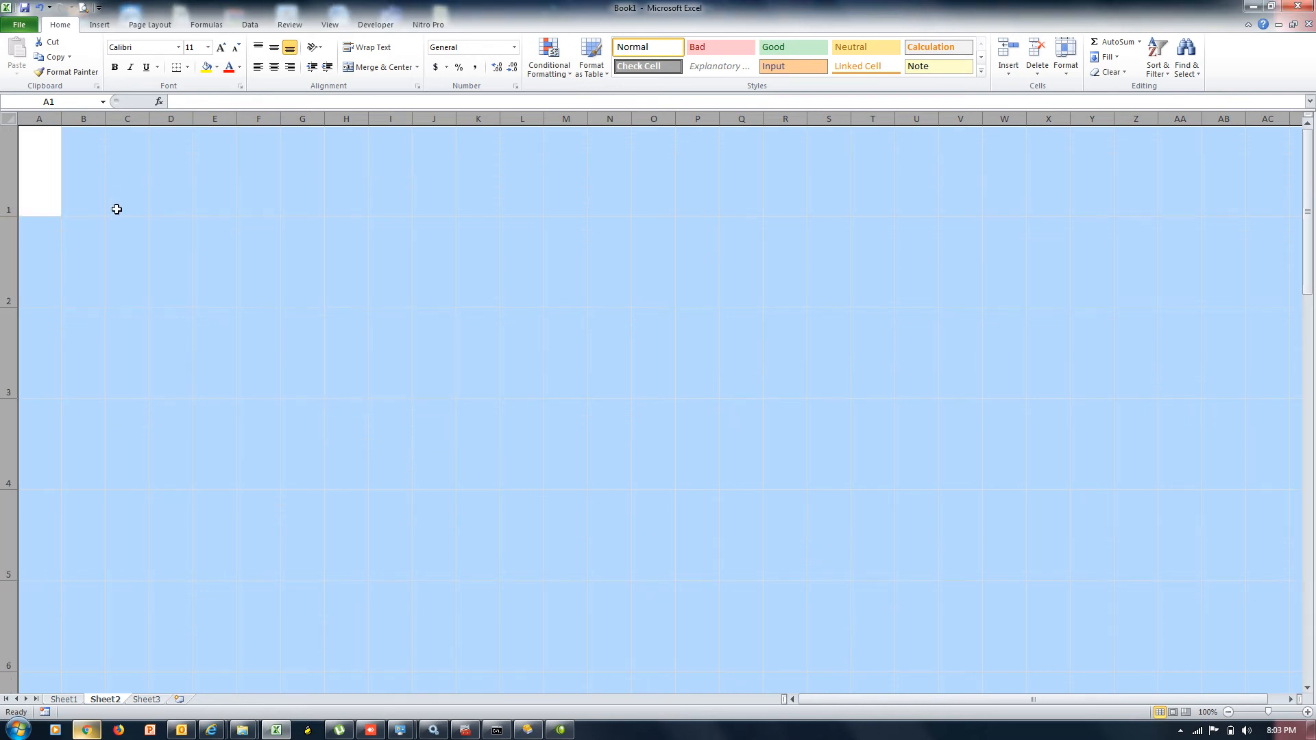
click(187, 67)
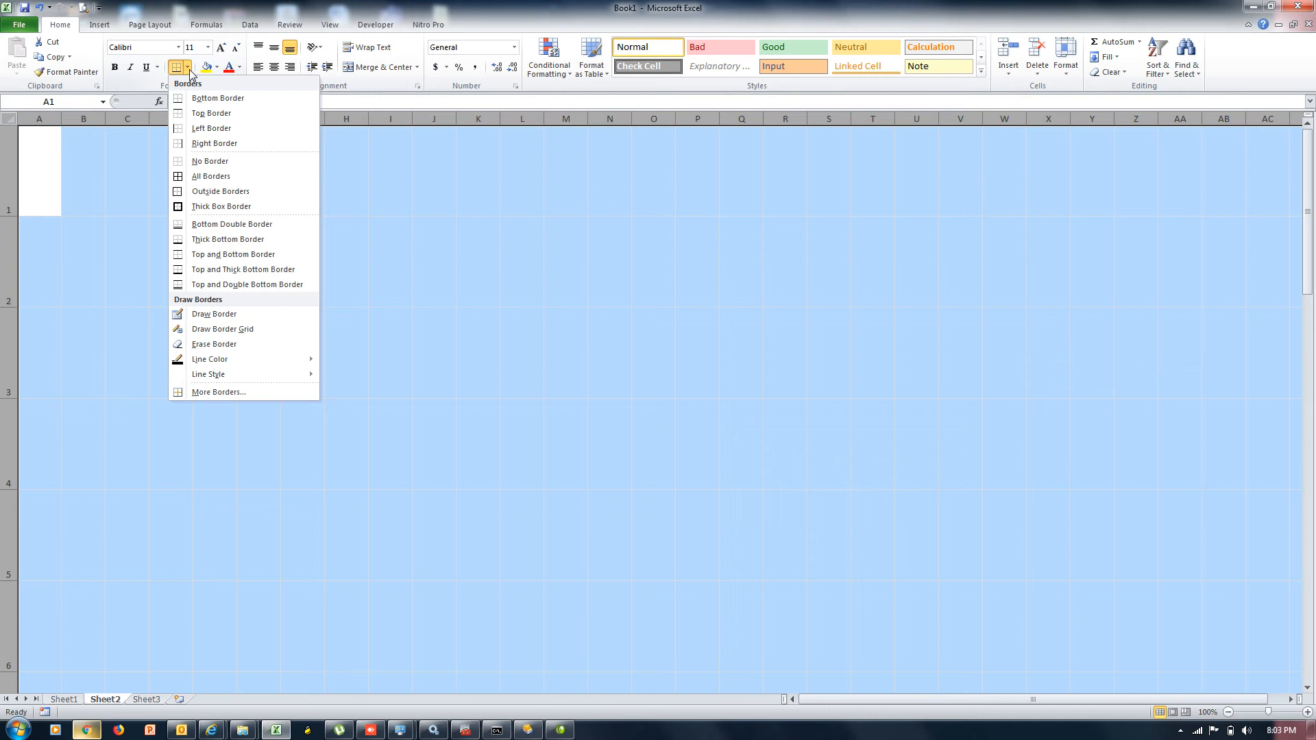
click(215, 176)
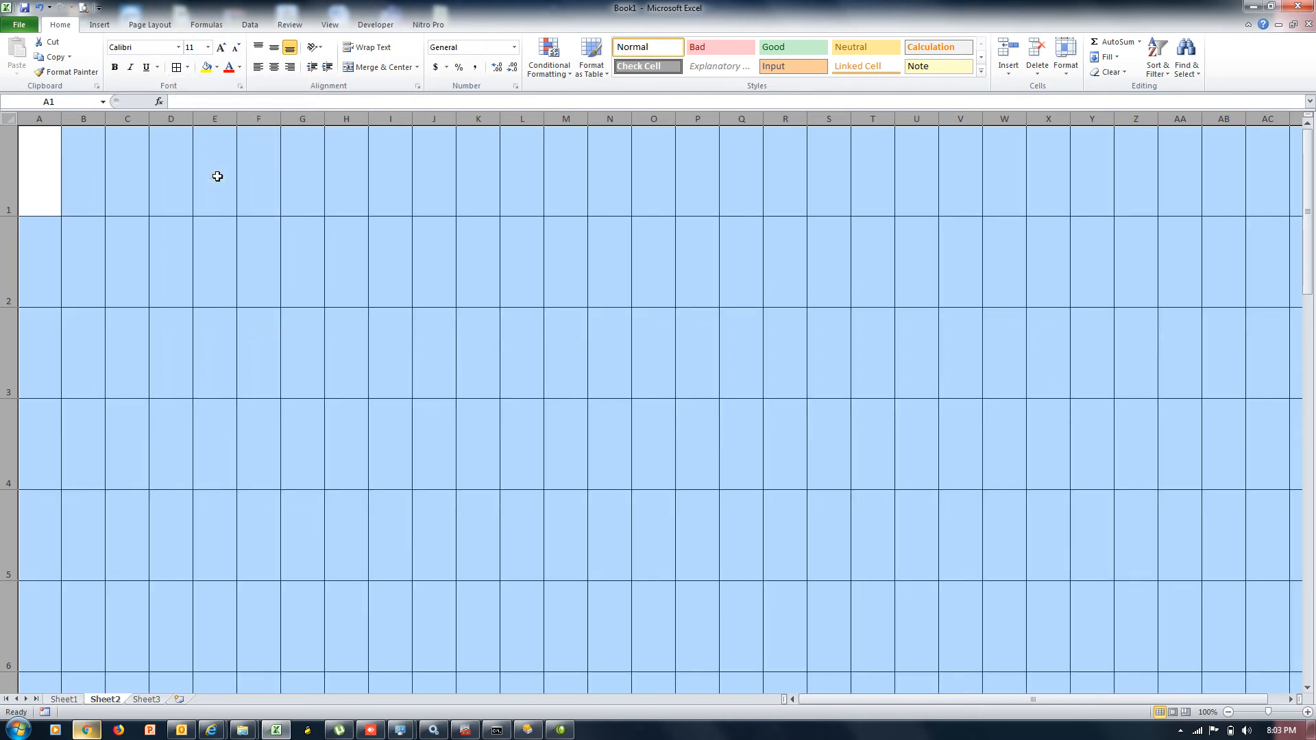
key(ctrl+z)
key(ctrl+z)
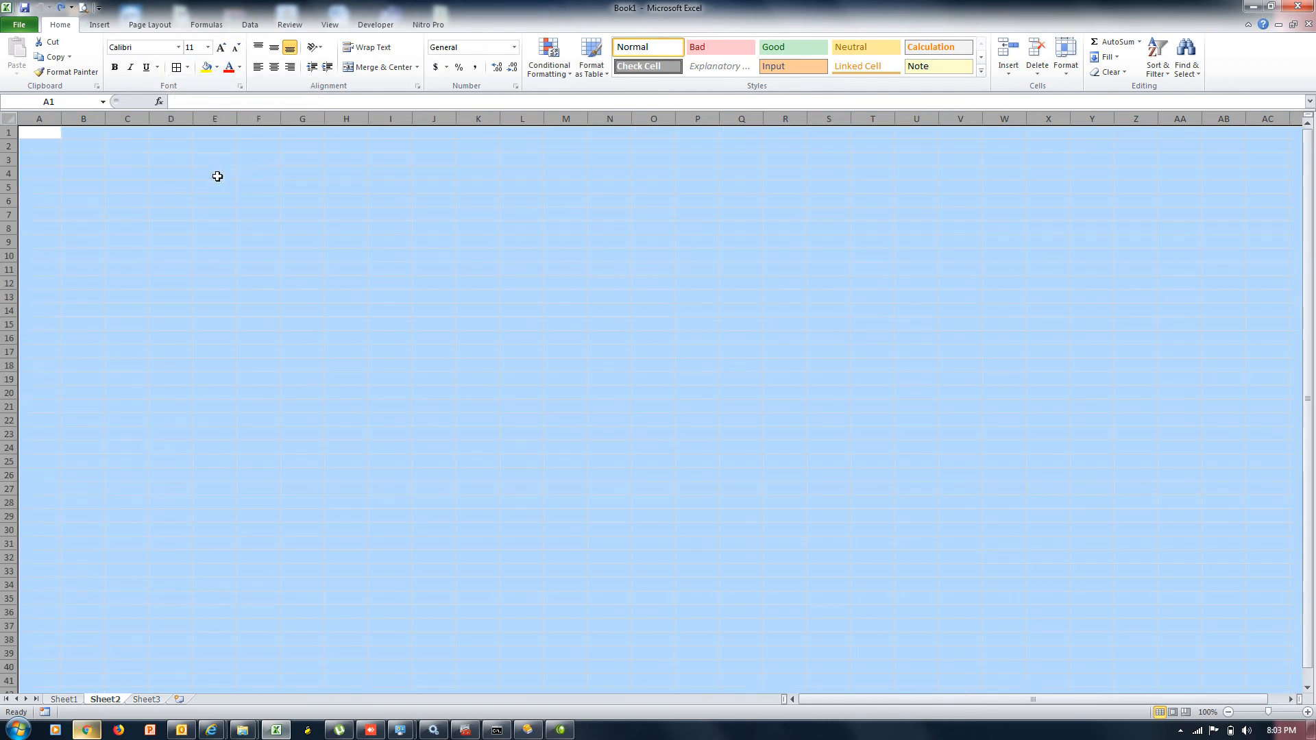
click(177, 66)
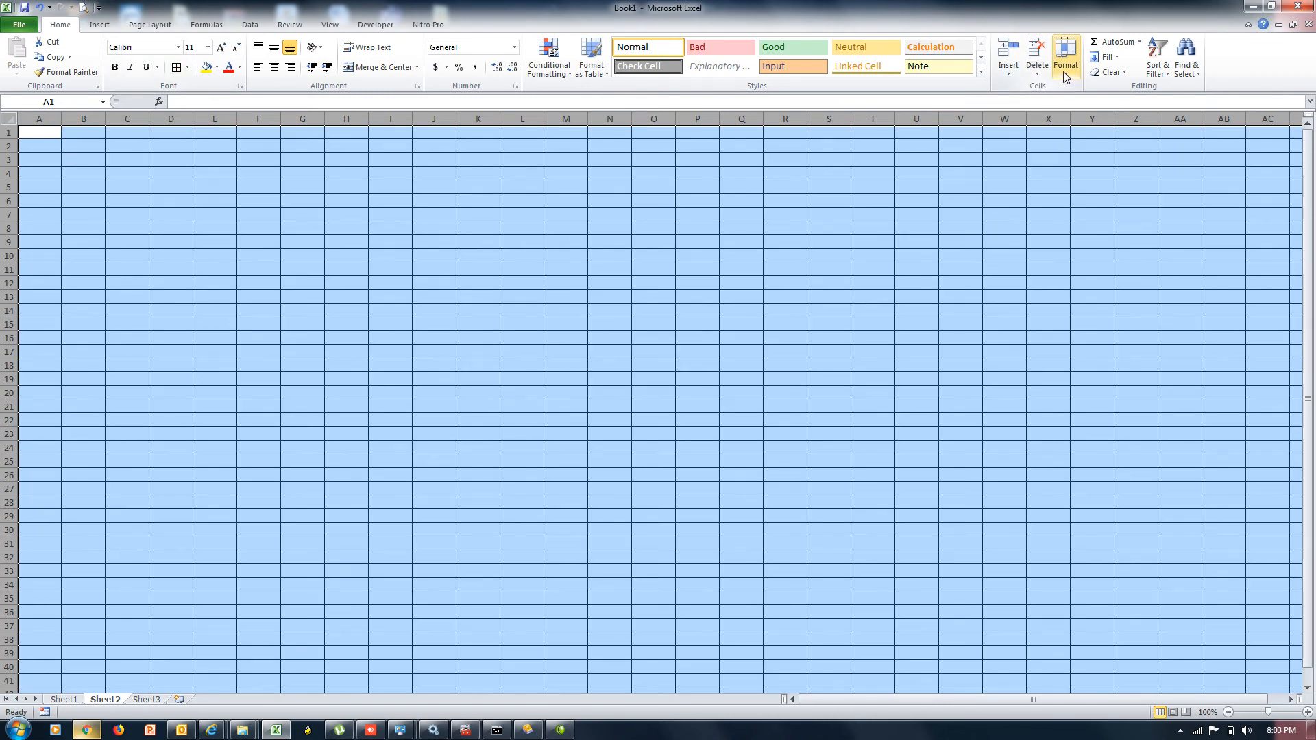
Try row heights 60 and then 90, auto-fitting rows back to standard height after each
click(1066, 69)
click(1080, 103)
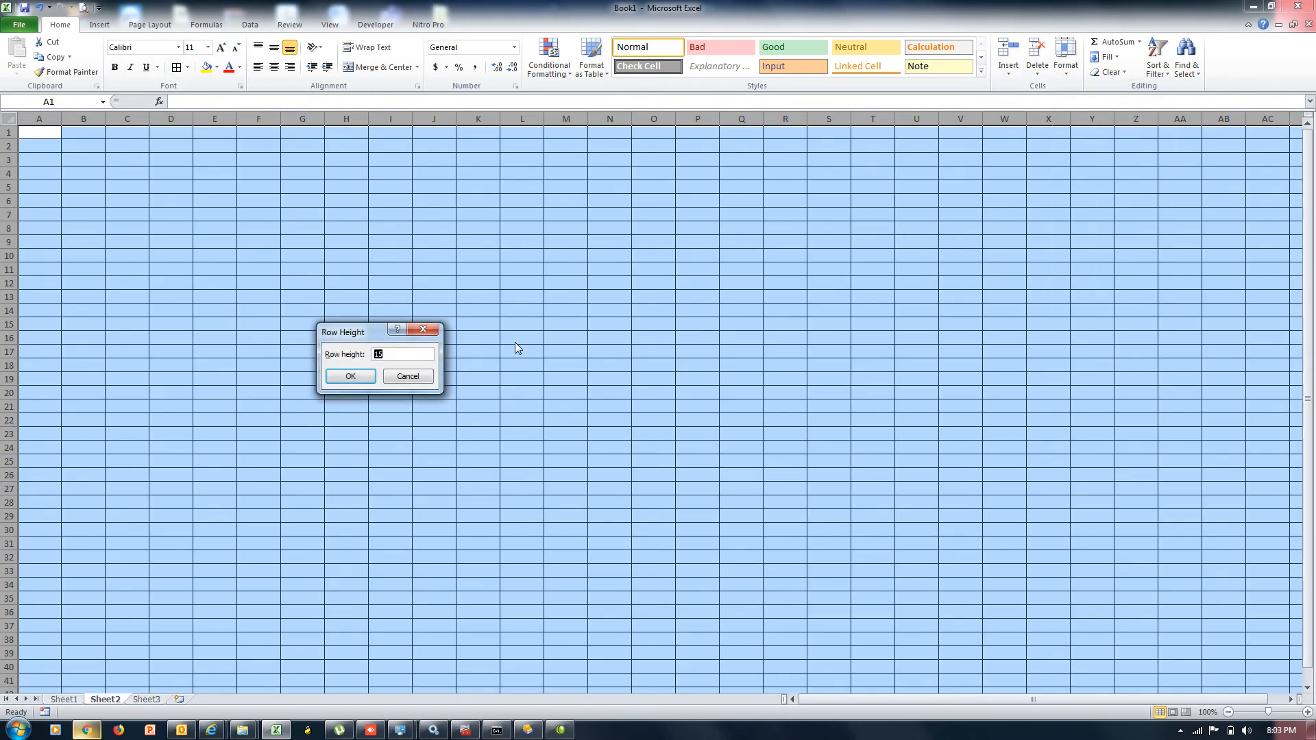
text(60)
key(Return)
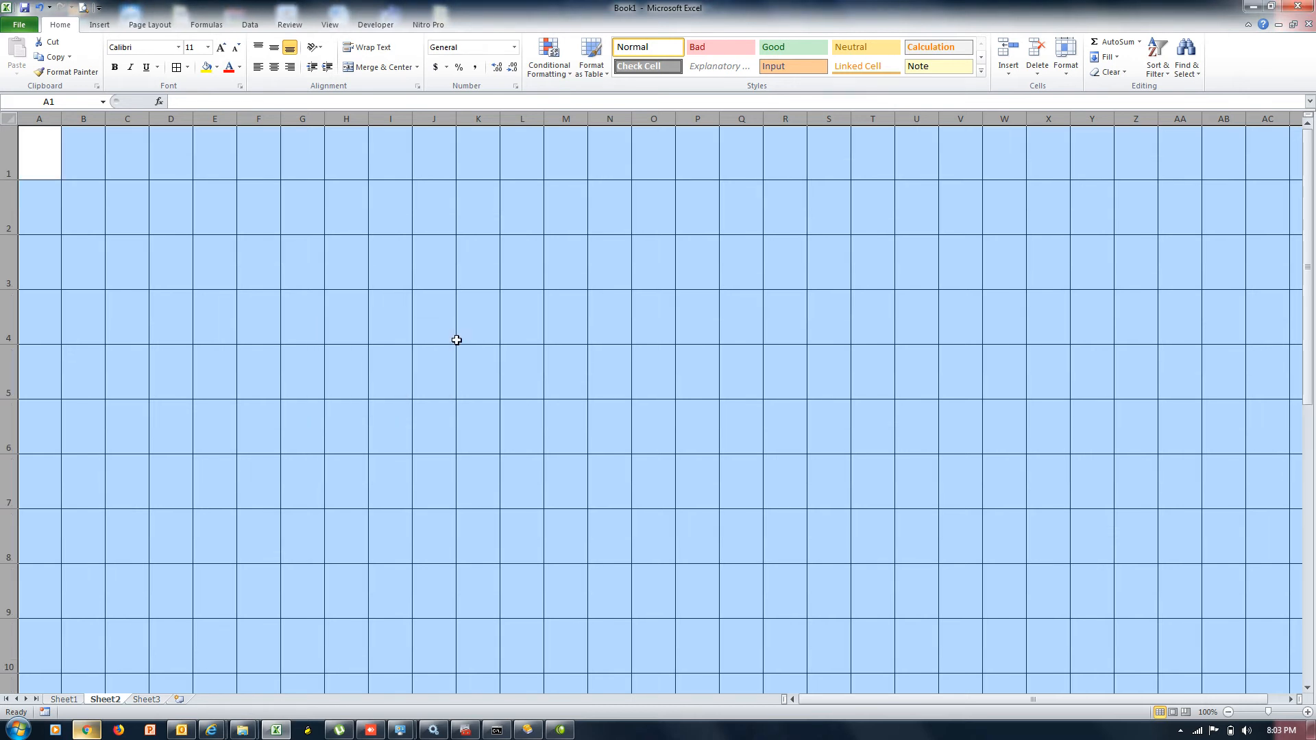
click(1067, 72)
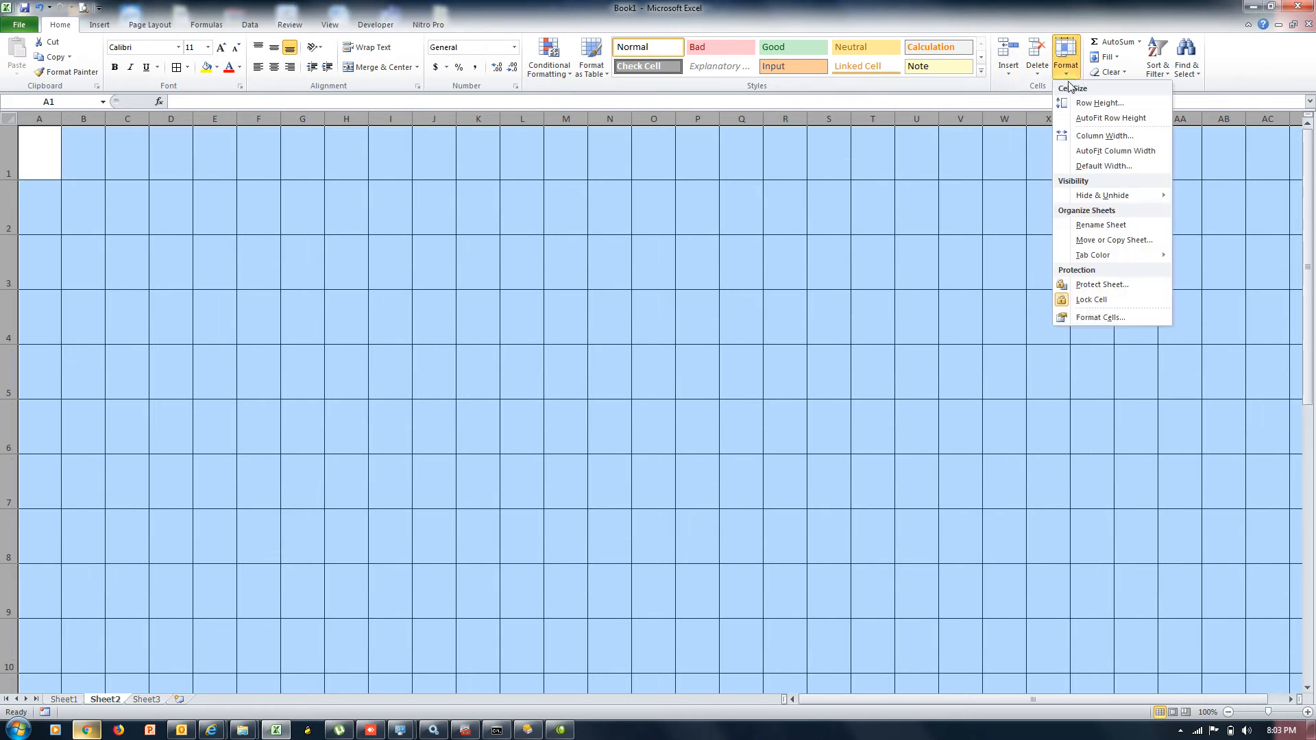
click(1108, 121)
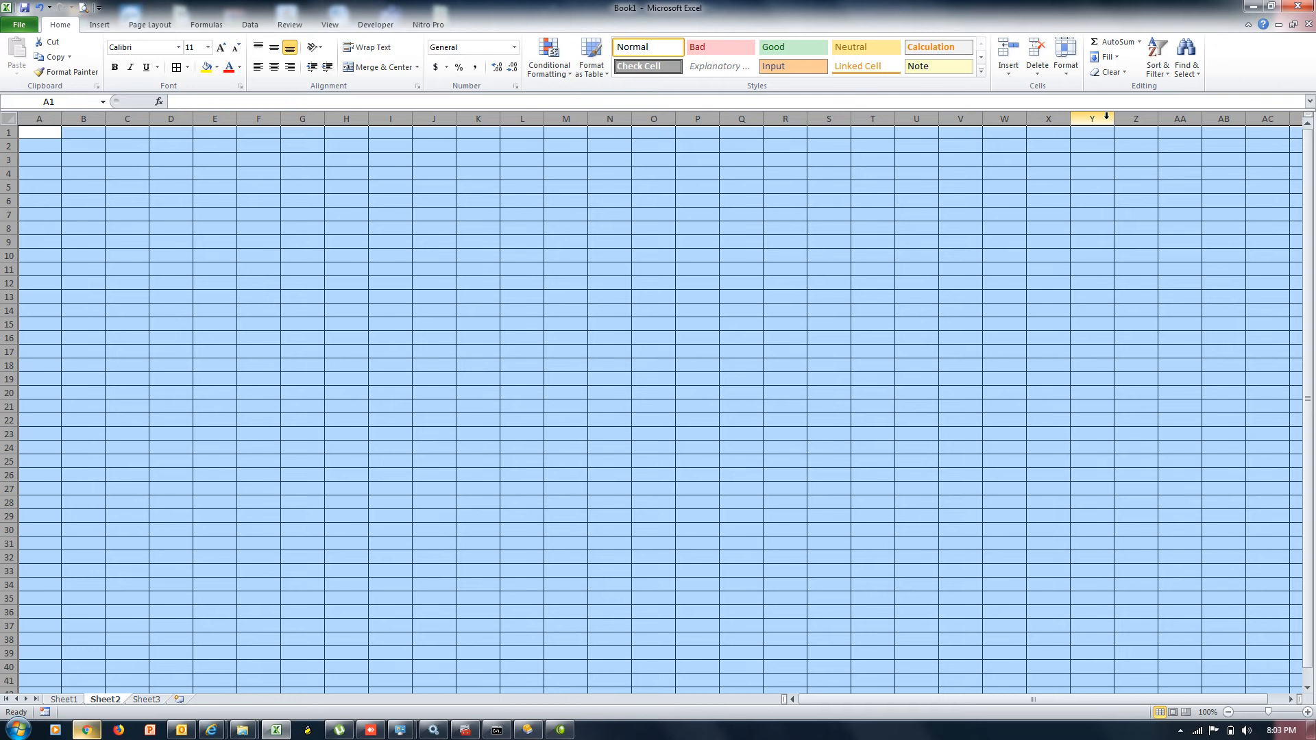
click(1066, 63)
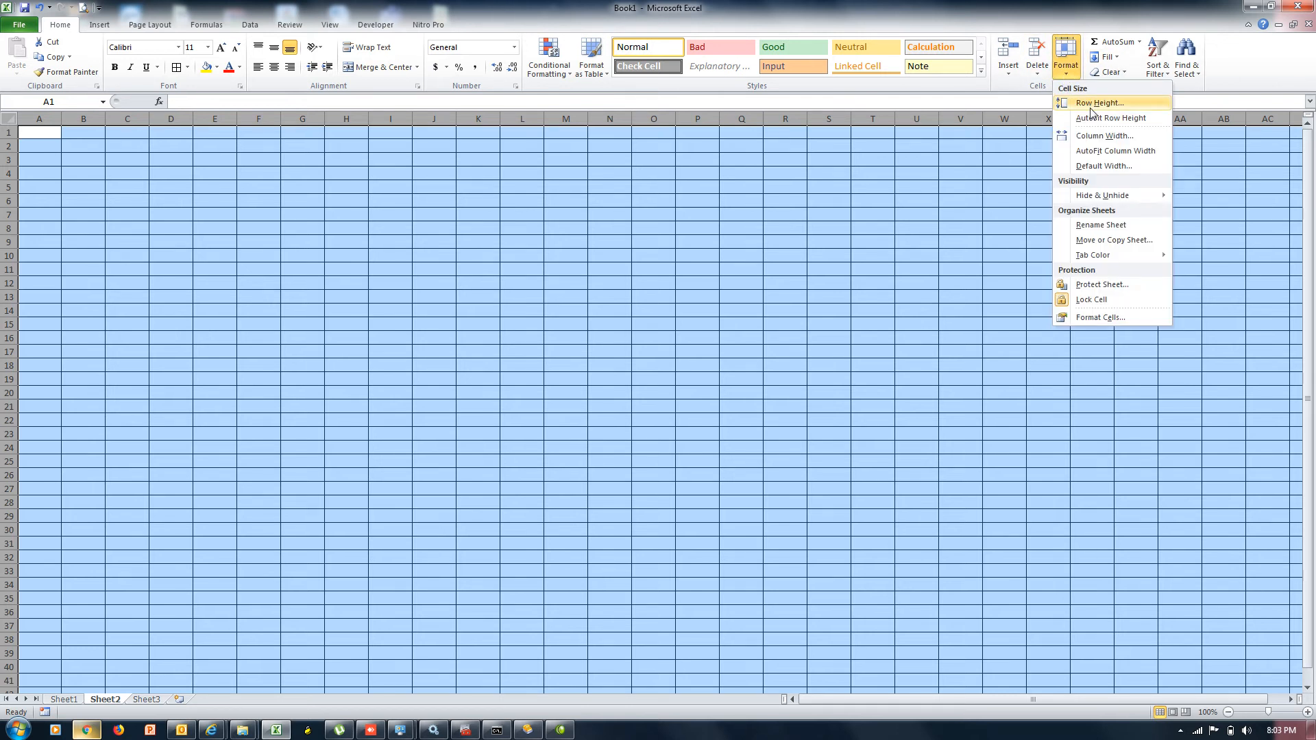
click(1092, 110)
text(90)
key(Return)
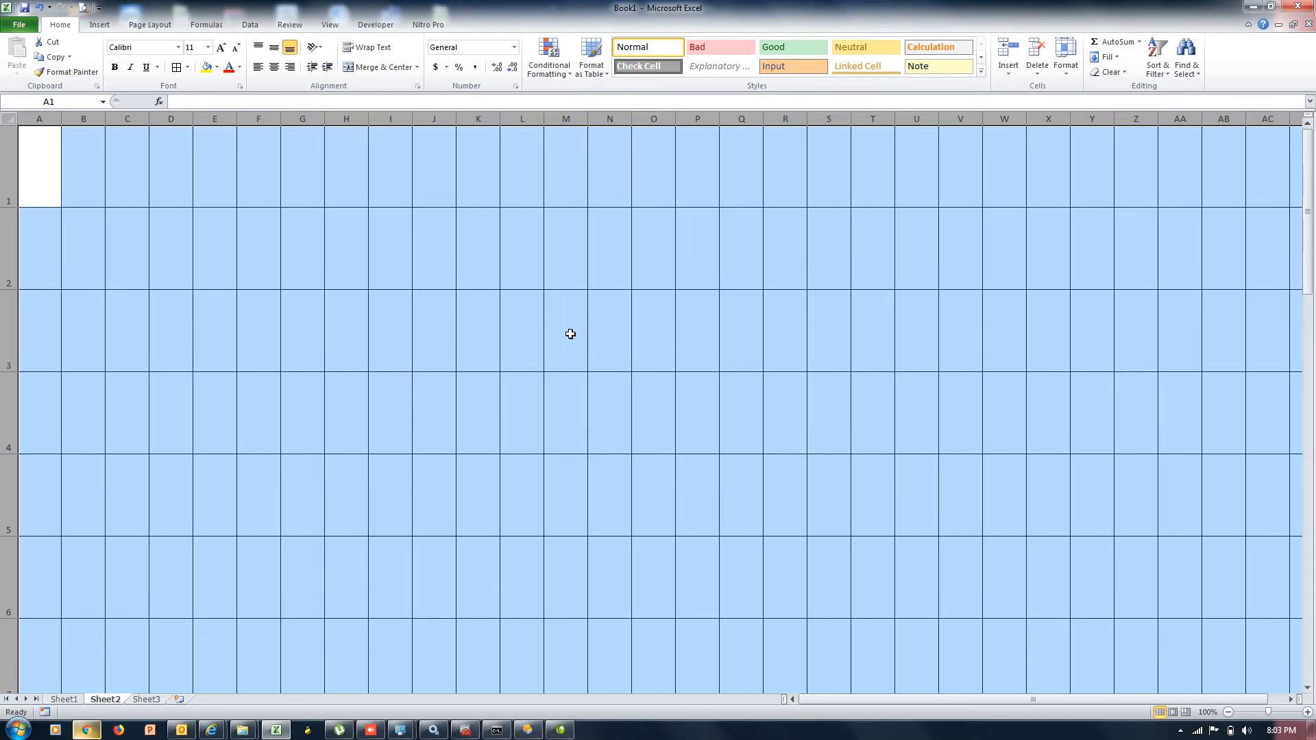
click(1067, 72)
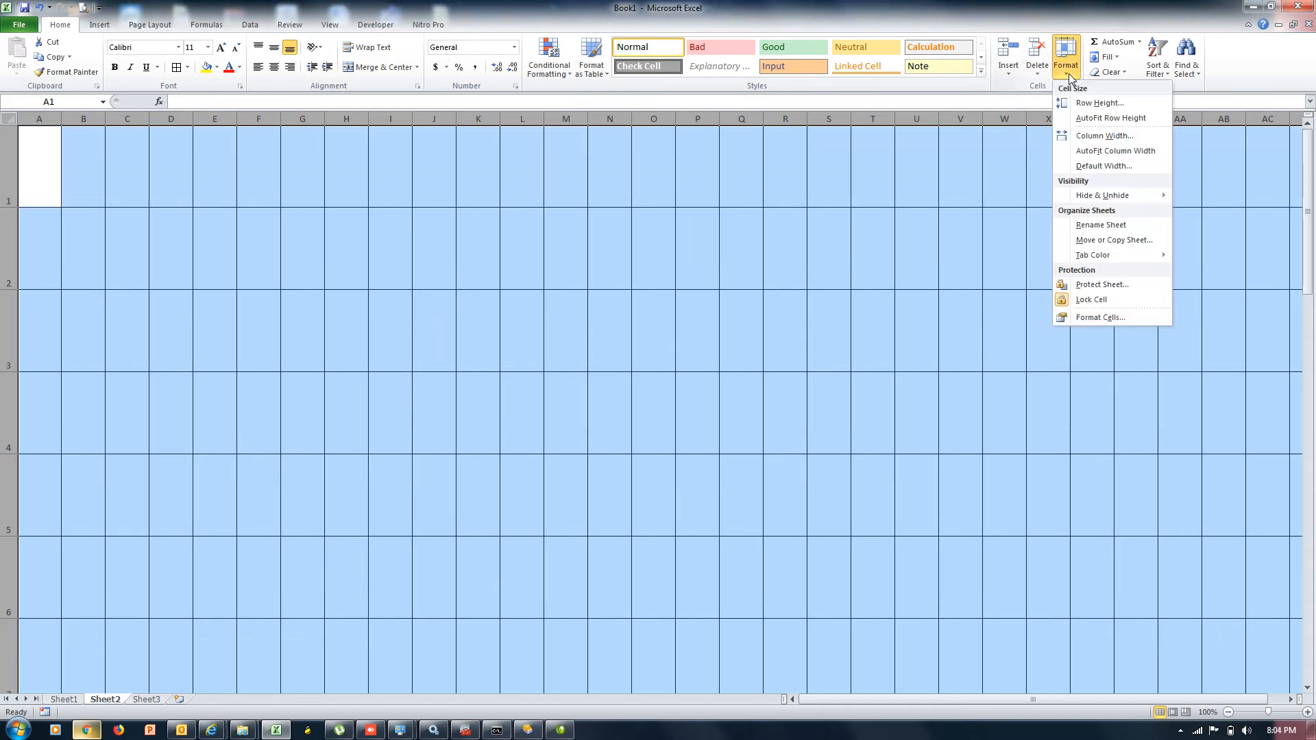
click(1085, 119)
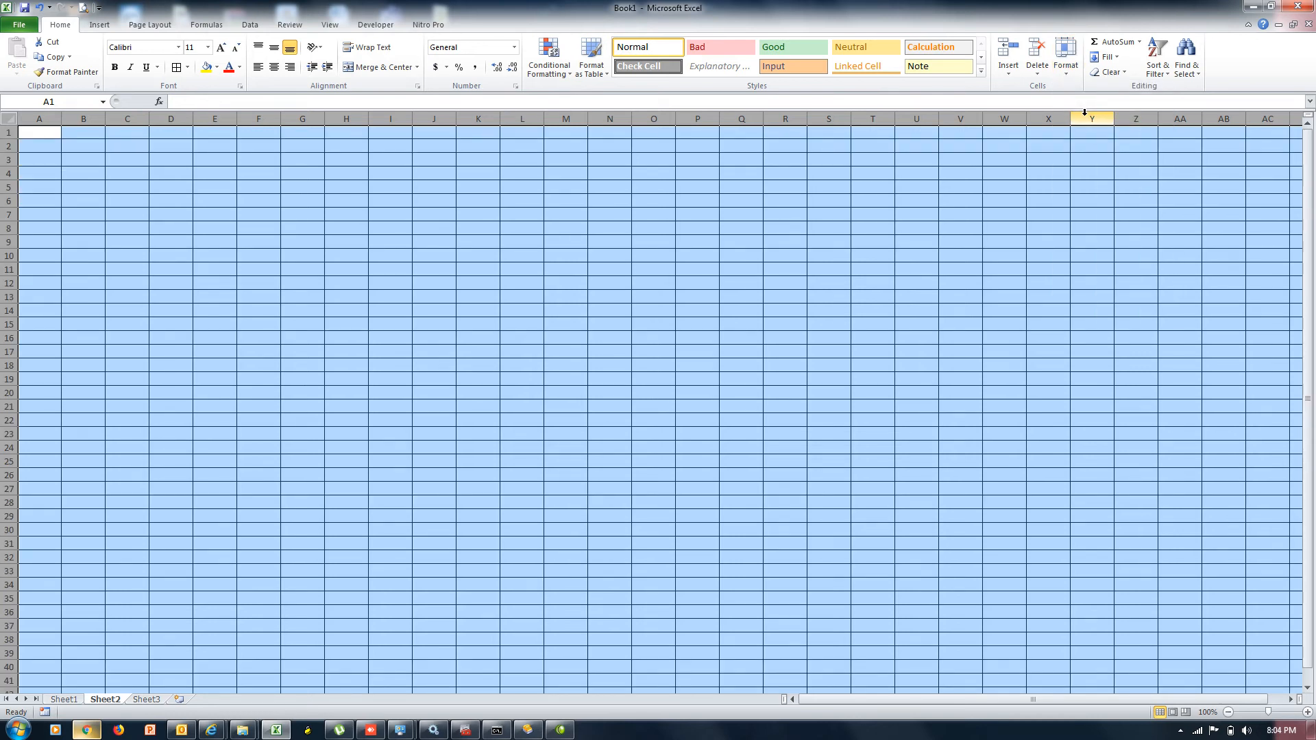
Set the Column Width of every column on Sheet2 to 20
click(1066, 75)
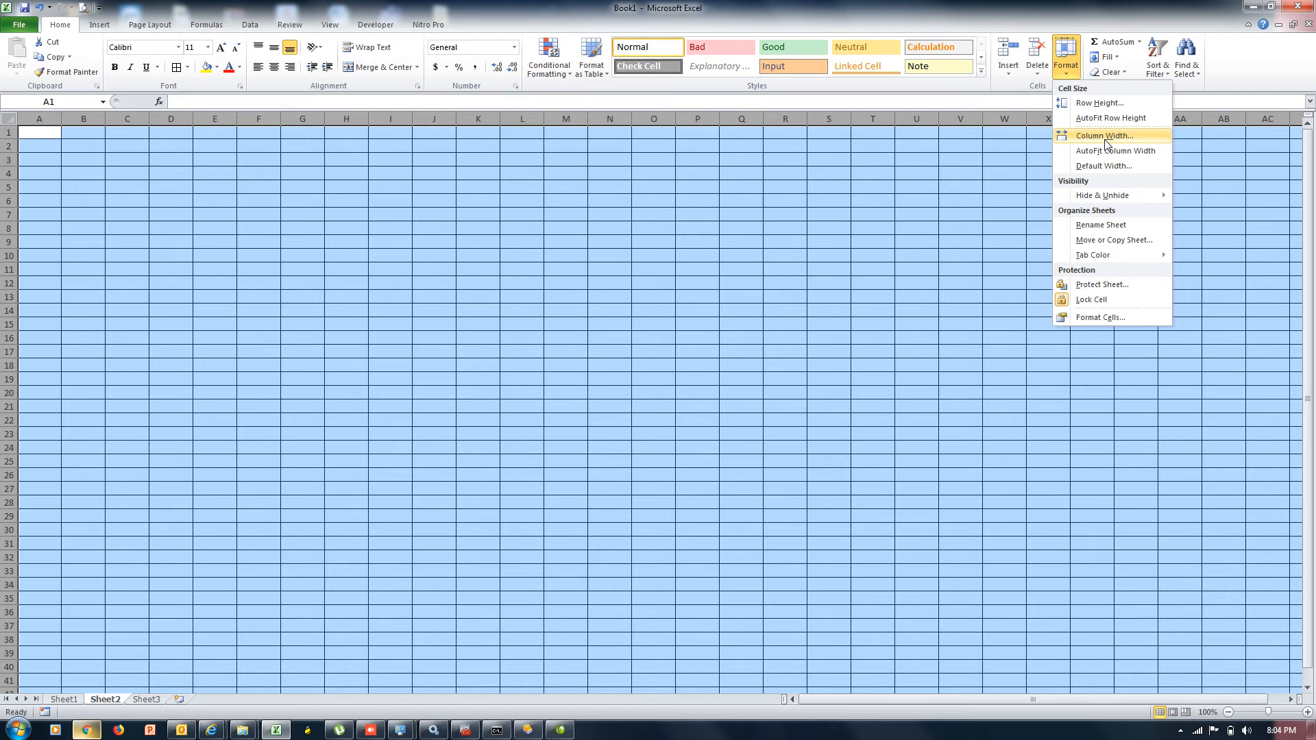
click(1105, 140)
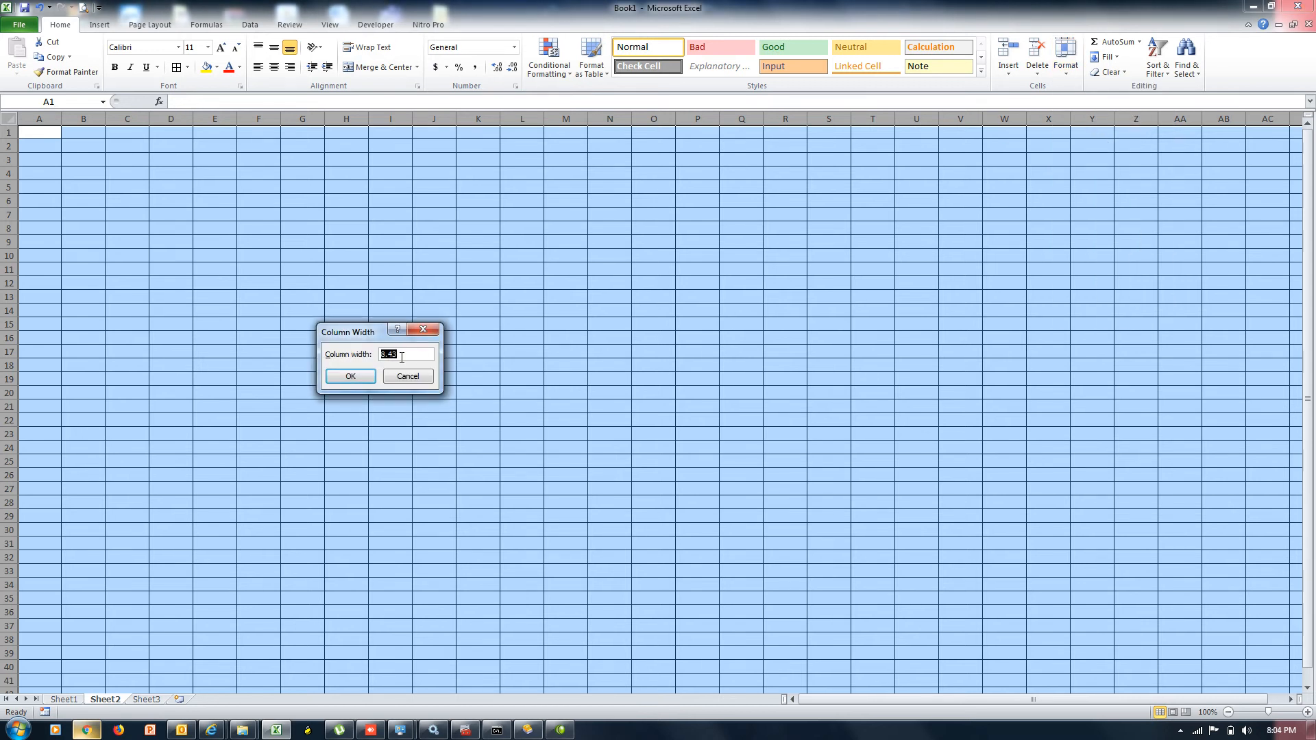
text(2)
key(Return)
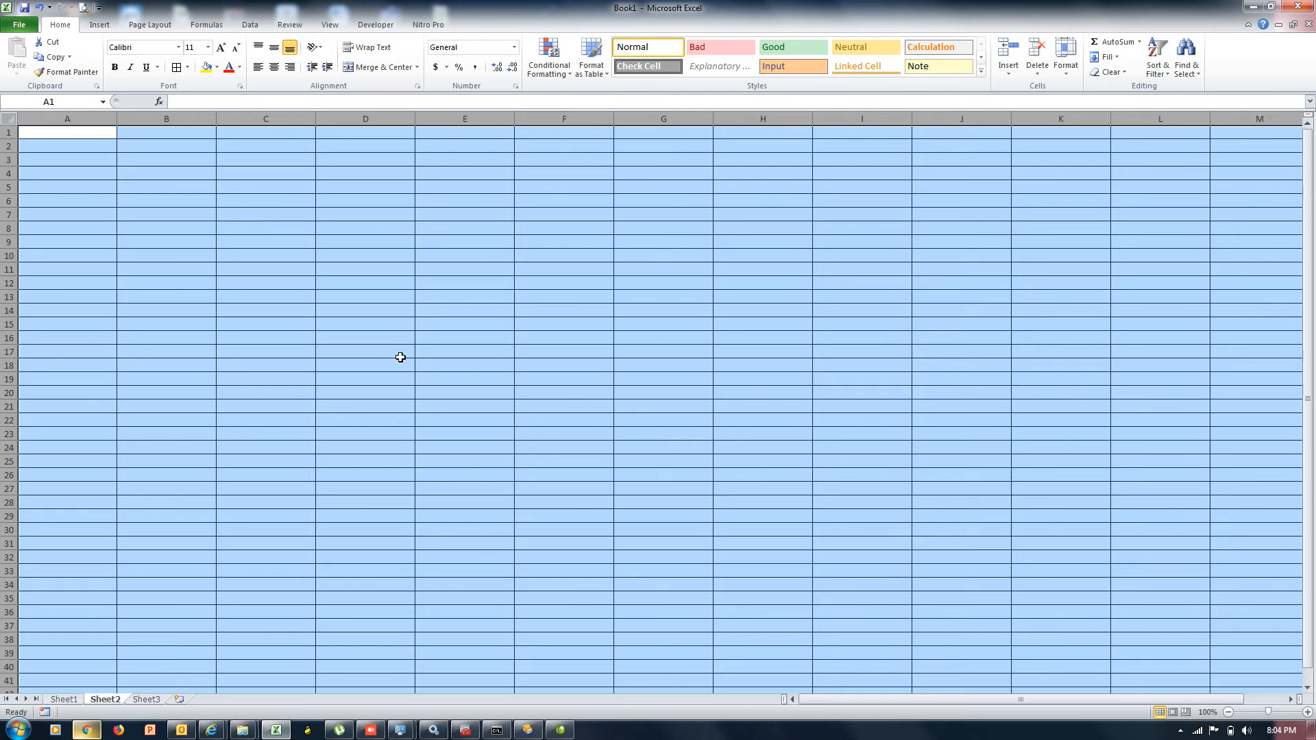
click(1064, 72)
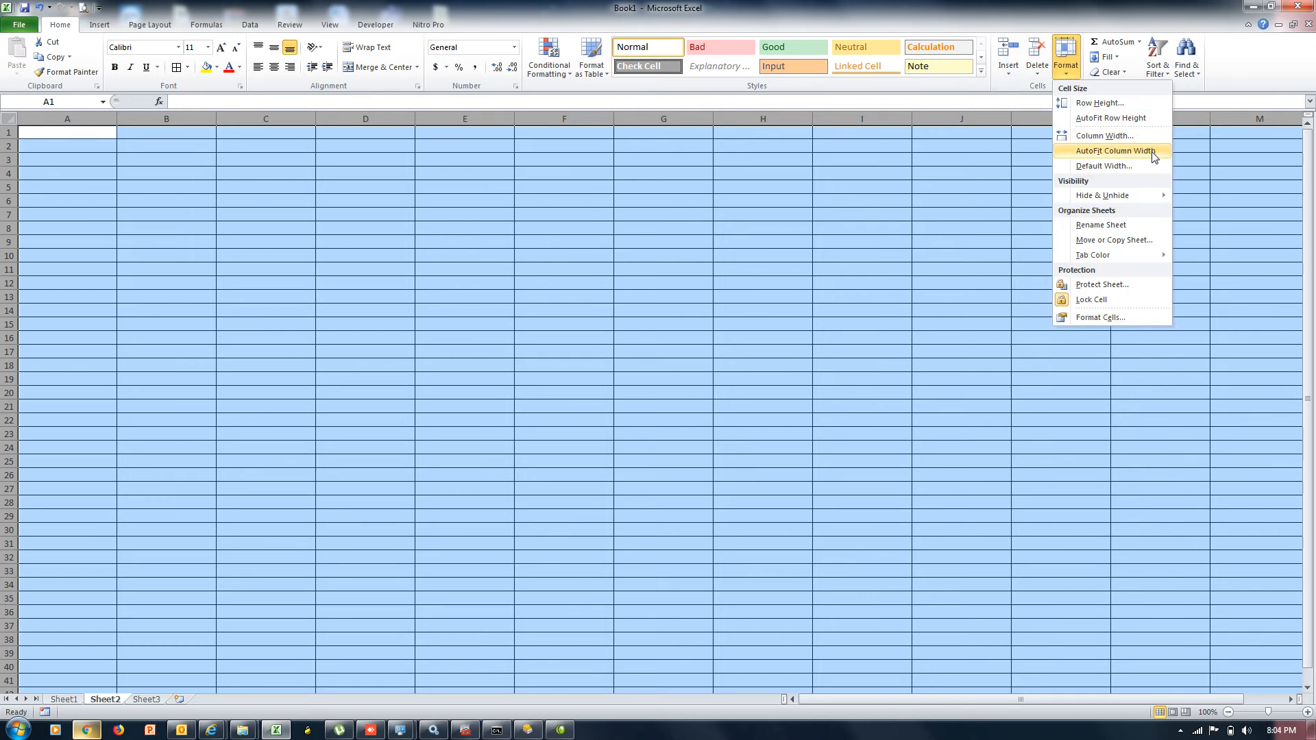
Enter 8.43 as the Default Width so Sheet2 shows columns A through AC again
click(1116, 168)
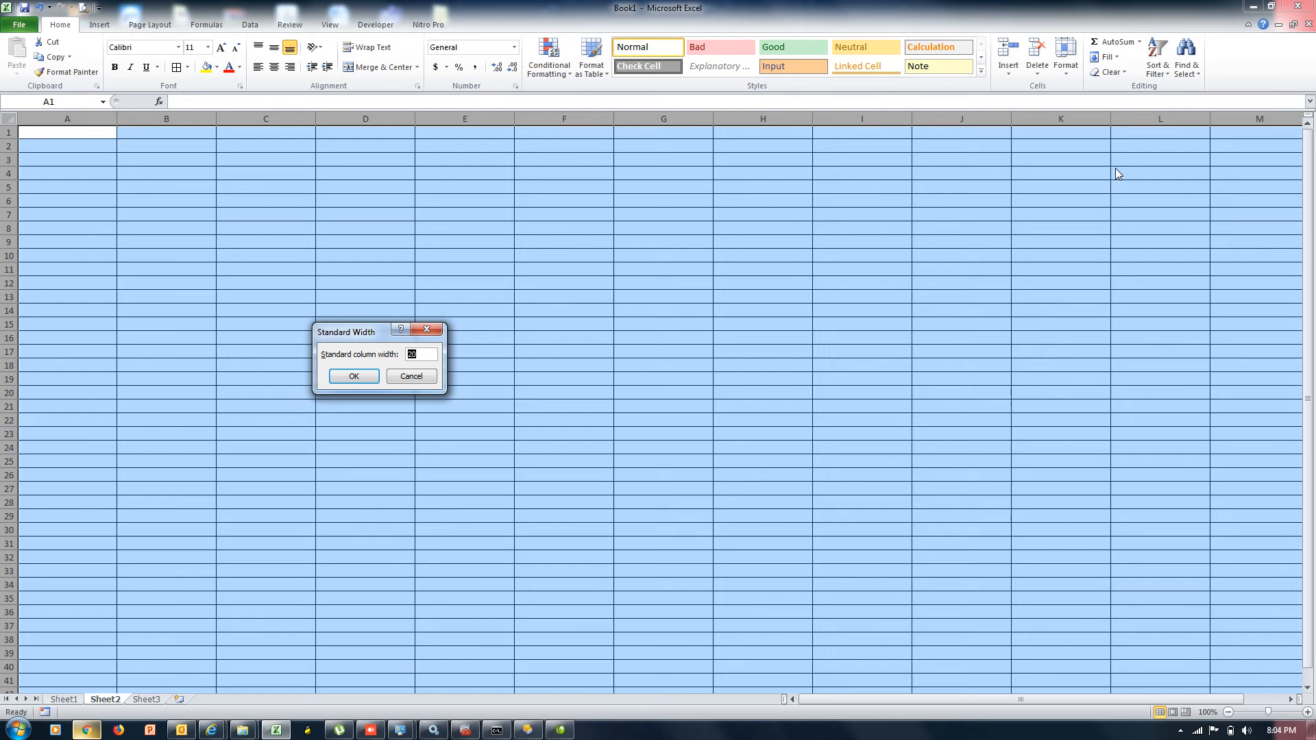
text(8.43)
click(355, 375)
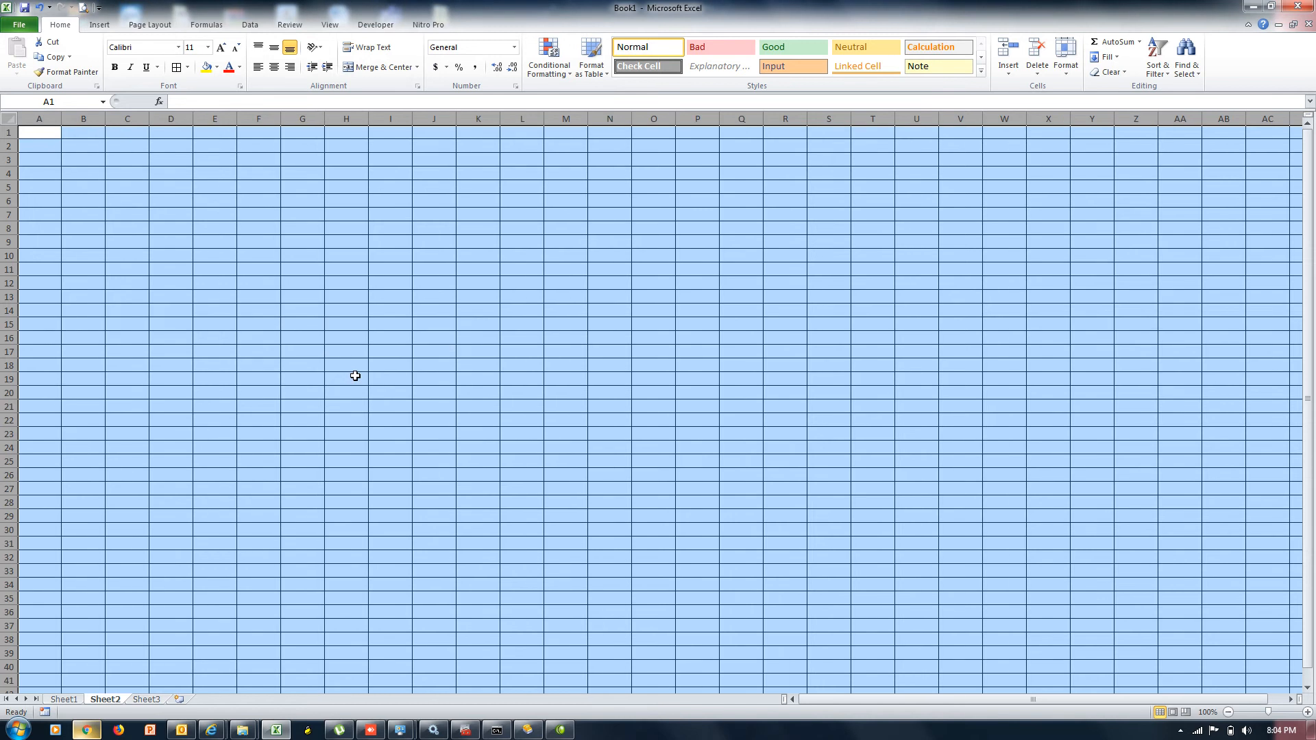
Select A1:R20, fill every cell with asad using Ctrl+Enter, and zoom in
key(ctrl+Home)
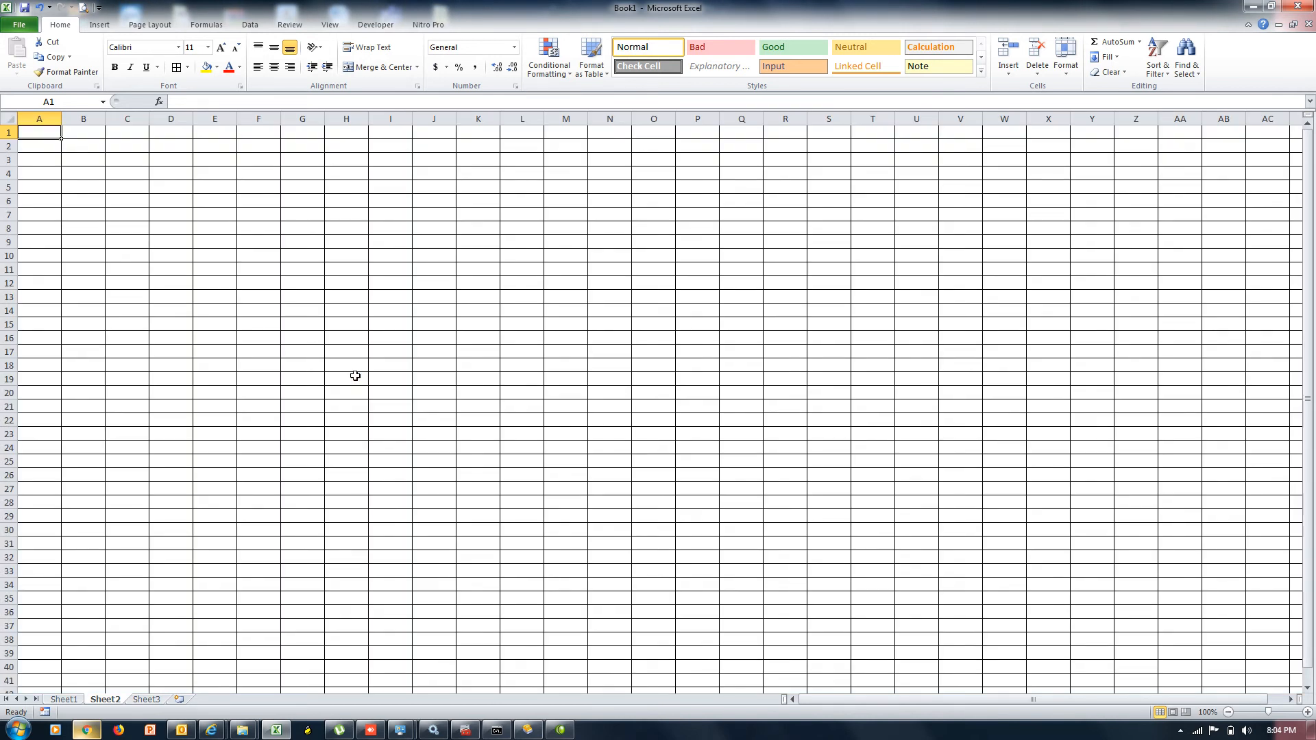
key(shift+Right)
key(shift+Right)
key(shift+Right)
key(shift+Right)
key(shift+Right)
key(shift+Right)
key(shift+Right)
key(shift+Right)
key(shift+Right)
key(shift+Right)
key(shift+Right)
key(shift+Right)
key(shift+Right)
key(shift+Right)
key(shift+Right)
key(shift+Right)
key(shift+Right)
key(shift+Down)
key(shift+Down)
key(shift+Down)
key(shift+Down)
key(shift+Down)
key(shift+Down)
key(shift+Down)
key(shift+Down)
key(shift+Down)
key(shift+Down)
key(shift+Down)
key(shift+Down)
key(shift+Down)
key(shift+Down)
key(shift+Down)
key(shift+Down)
key(shift+Down)
key(shift+Down)
key(shift+Down)
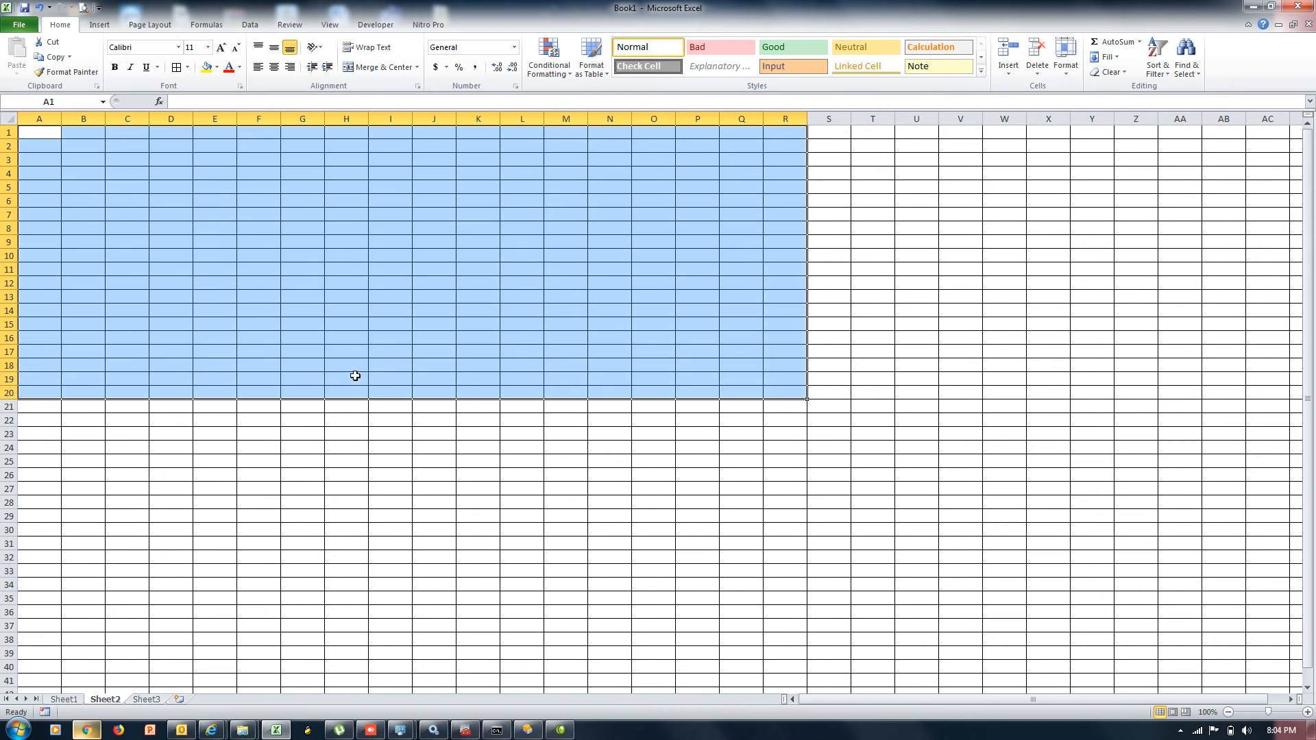
text(asad)
key(ctrl+Return)
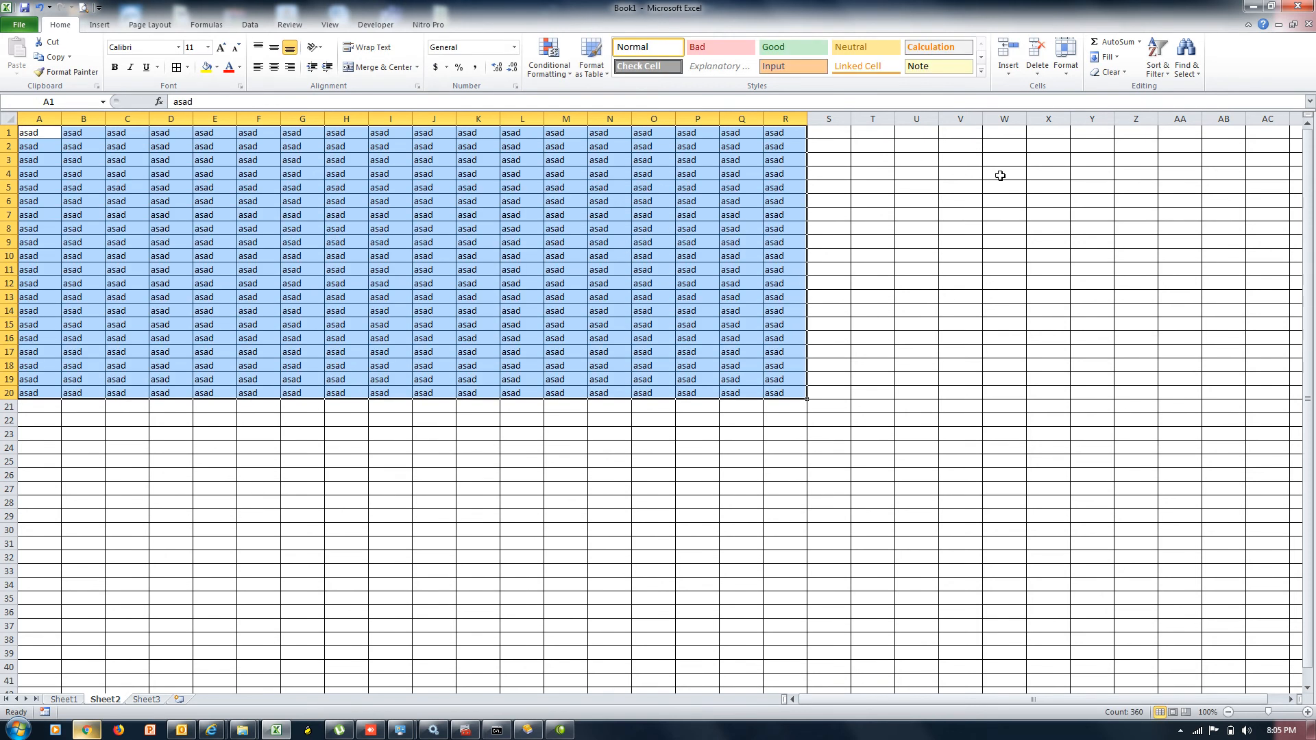
drag(1269, 713, 1275, 716)
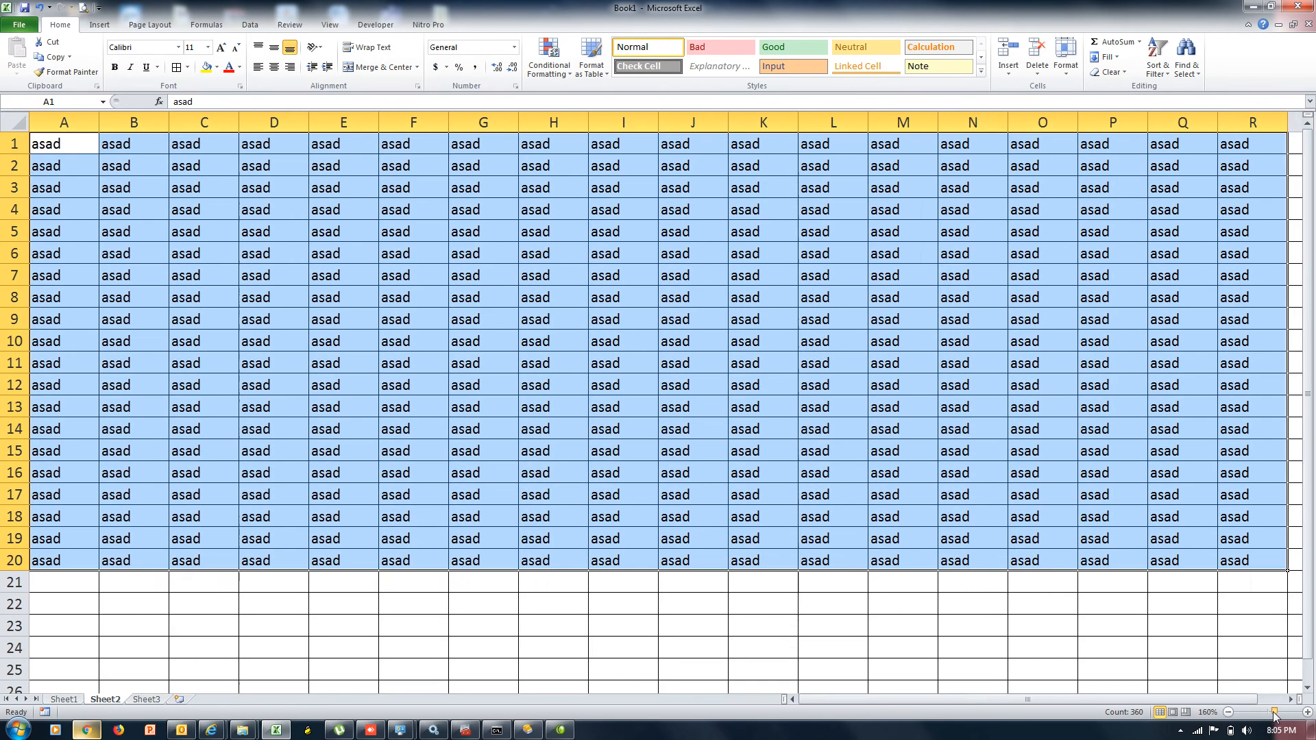
click(1067, 74)
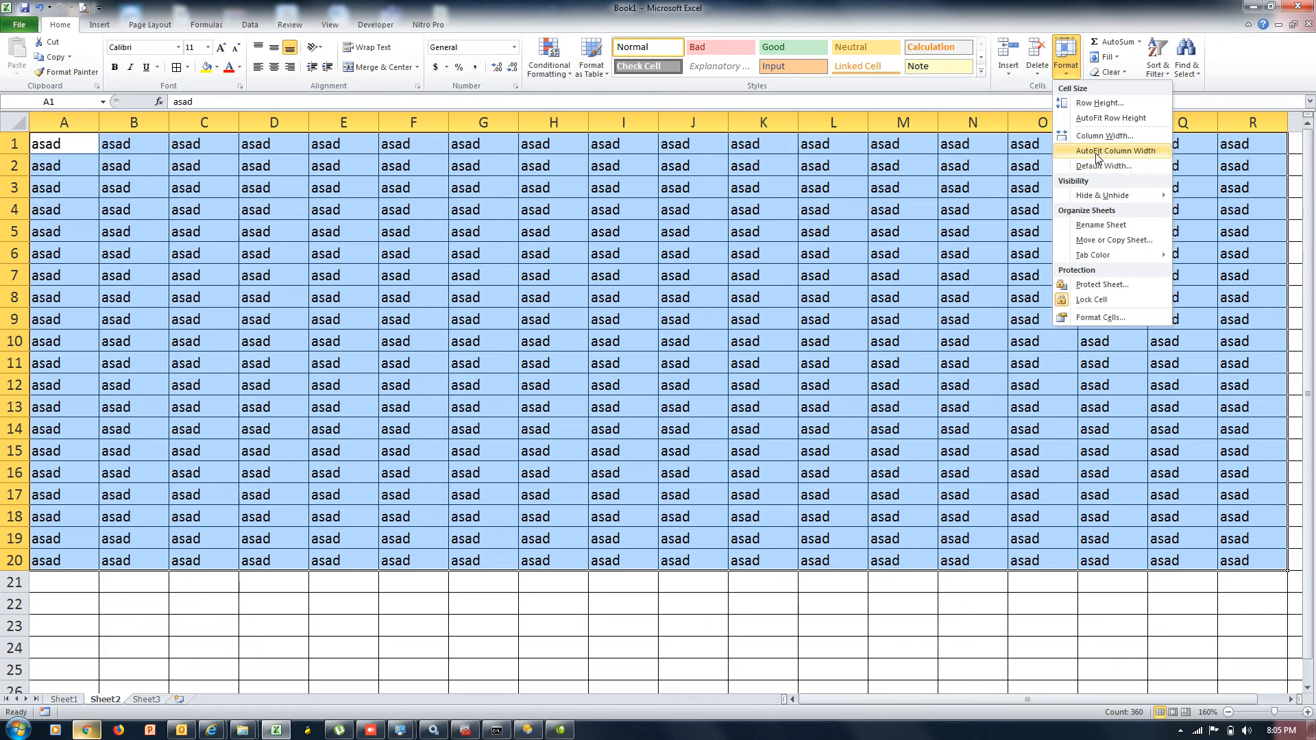
click(1097, 152)
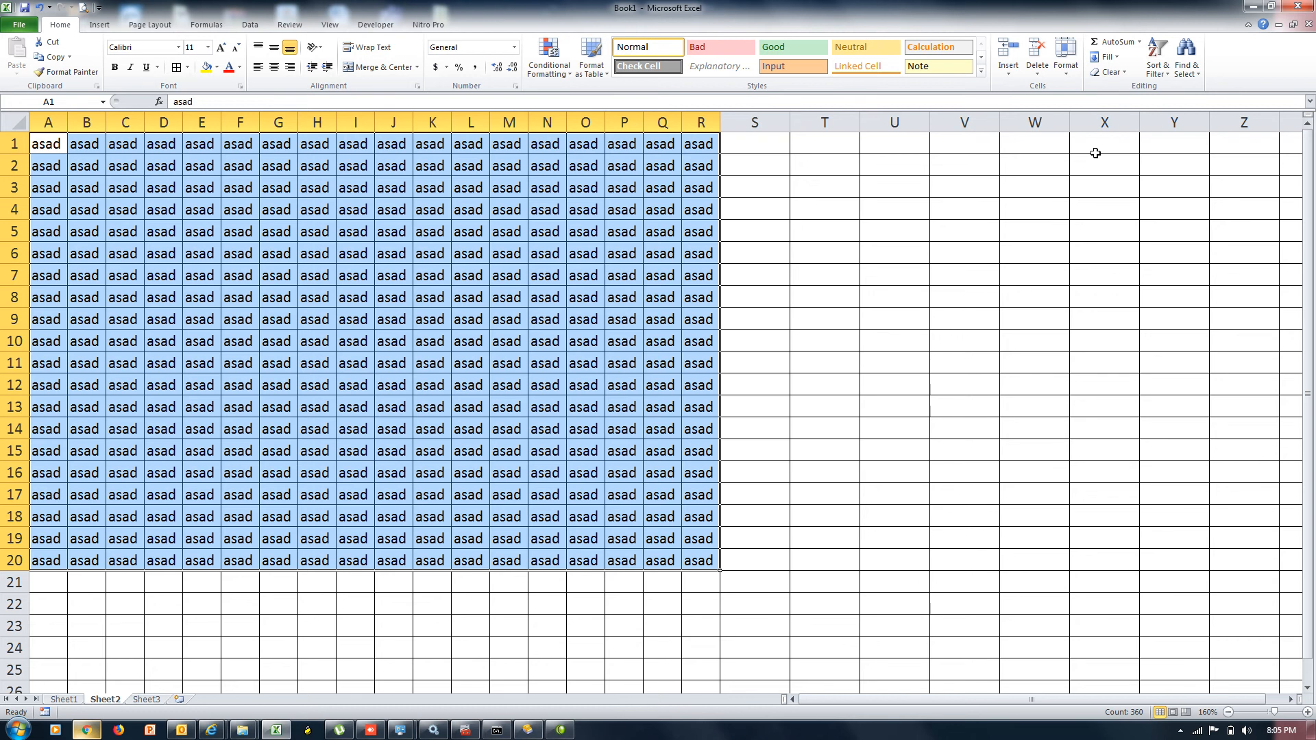
key(ctrl+z)
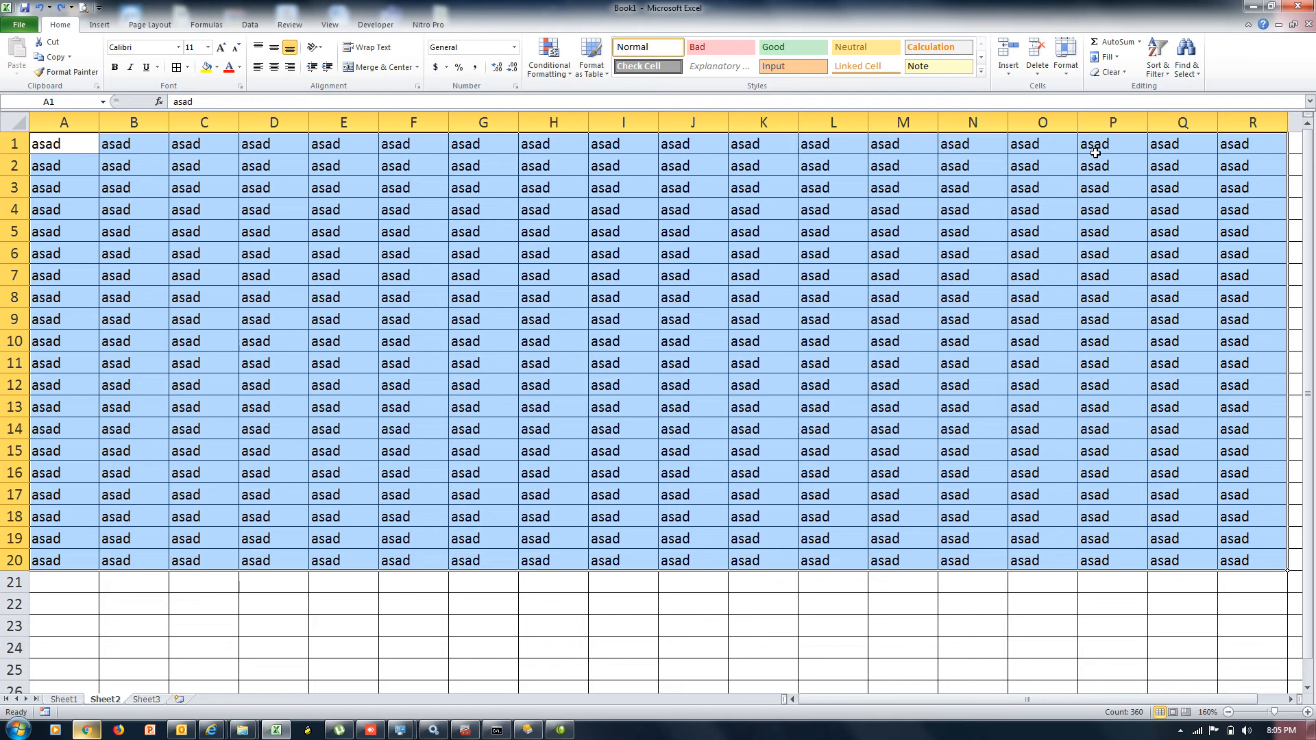
key(ctrl+a)
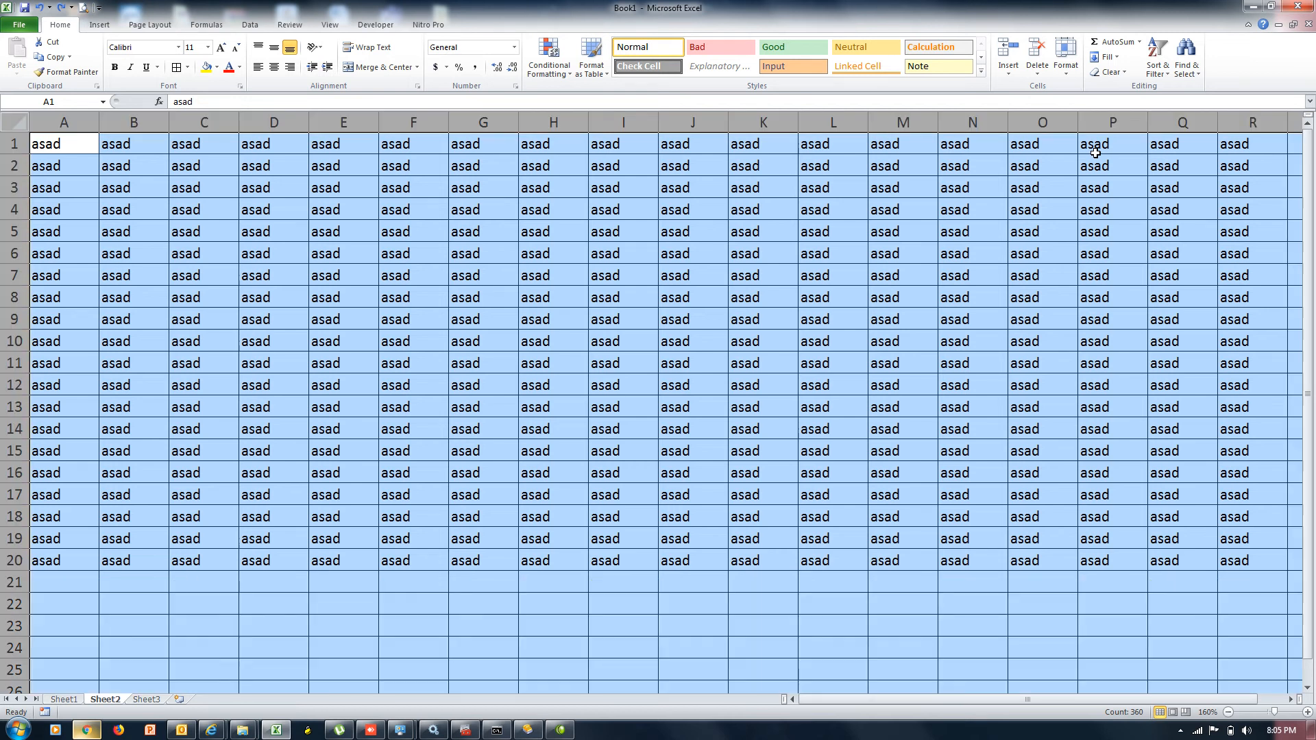
Set the row height to 0, hiding every row, then undo it
click(1066, 68)
click(1084, 105)
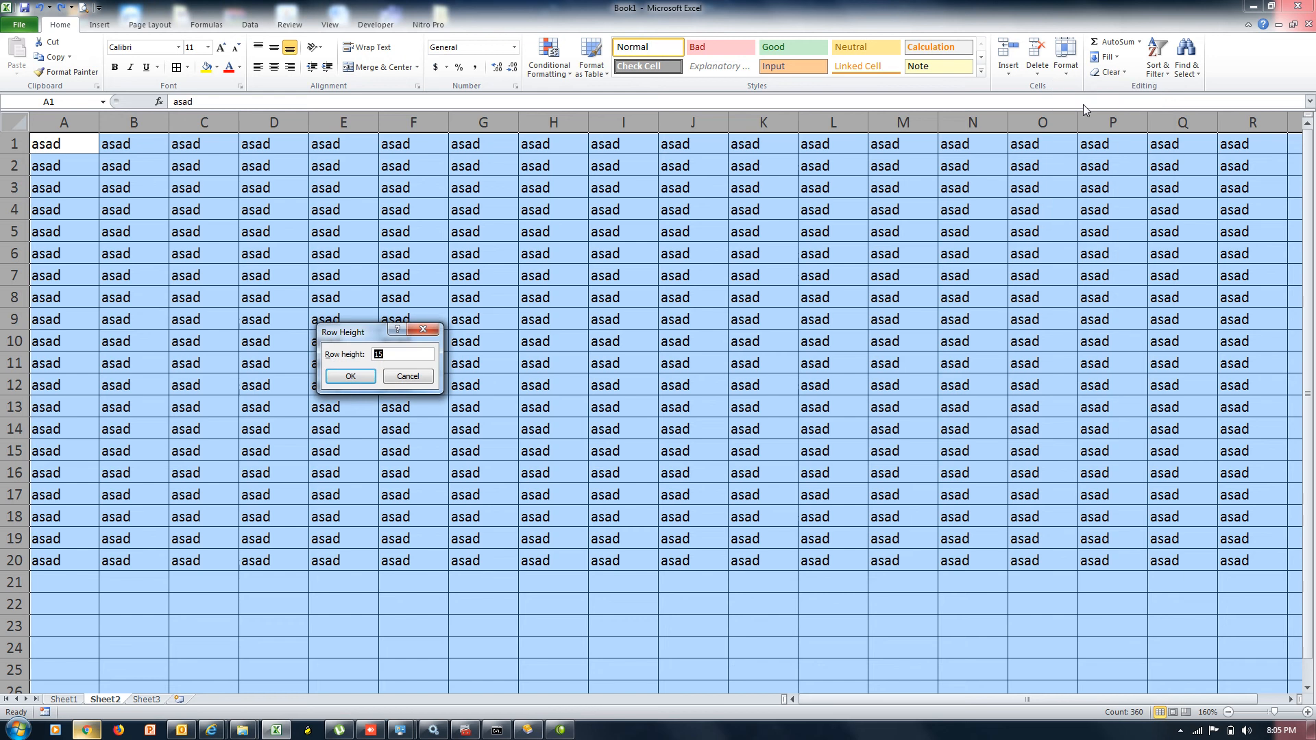
text(0)
key(Return)
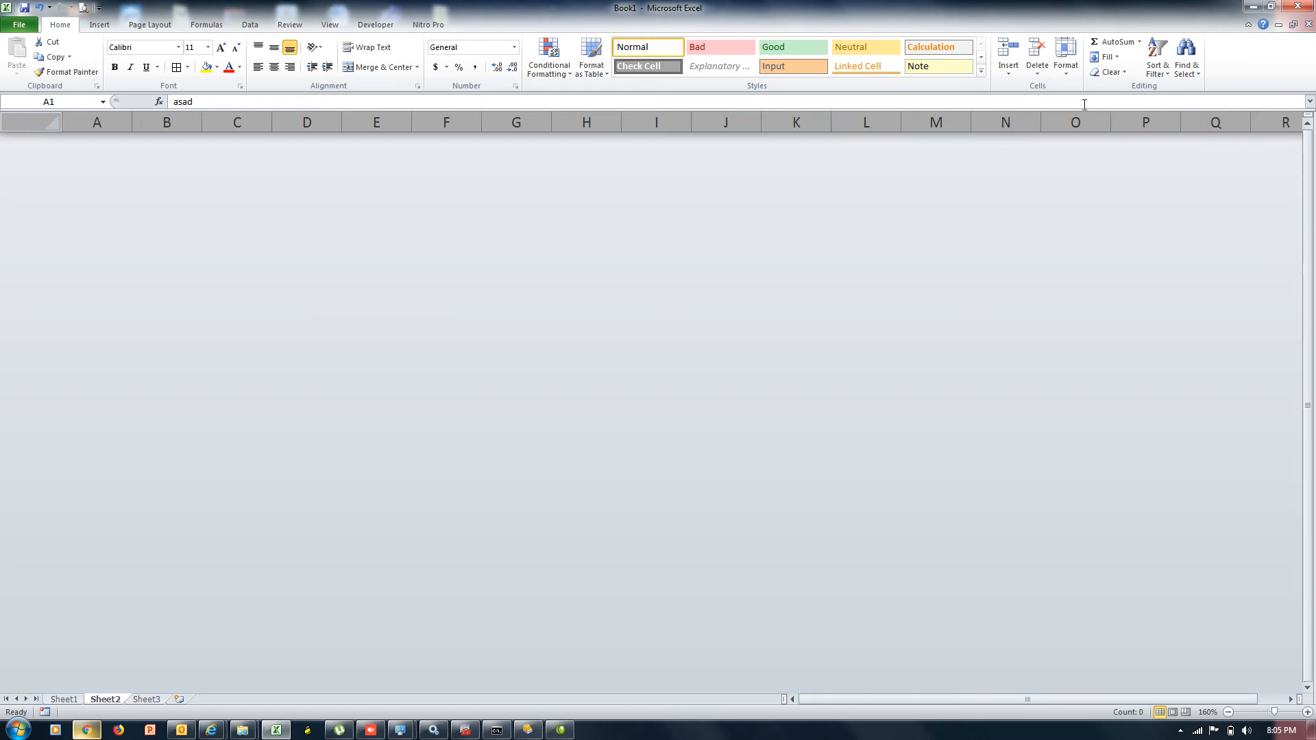
key(ctrl+z)
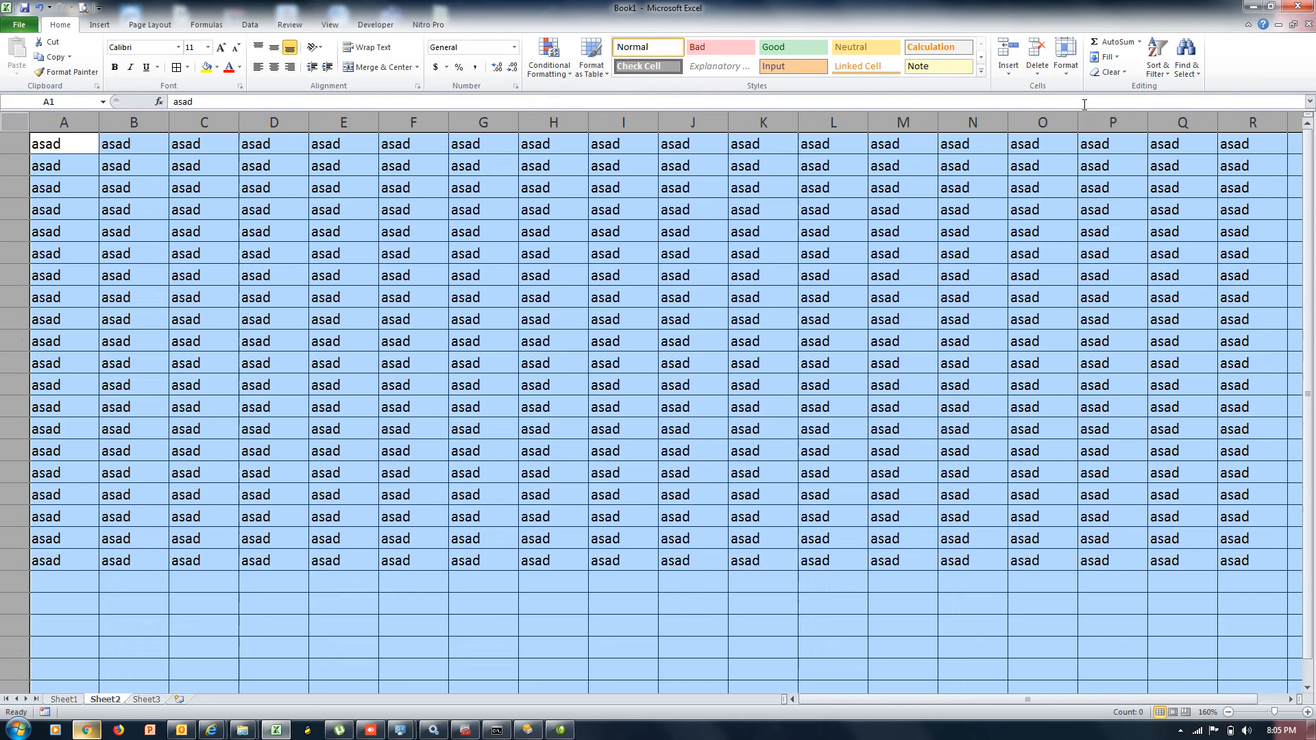
Apply a row height of 25, then undo it
click(1065, 77)
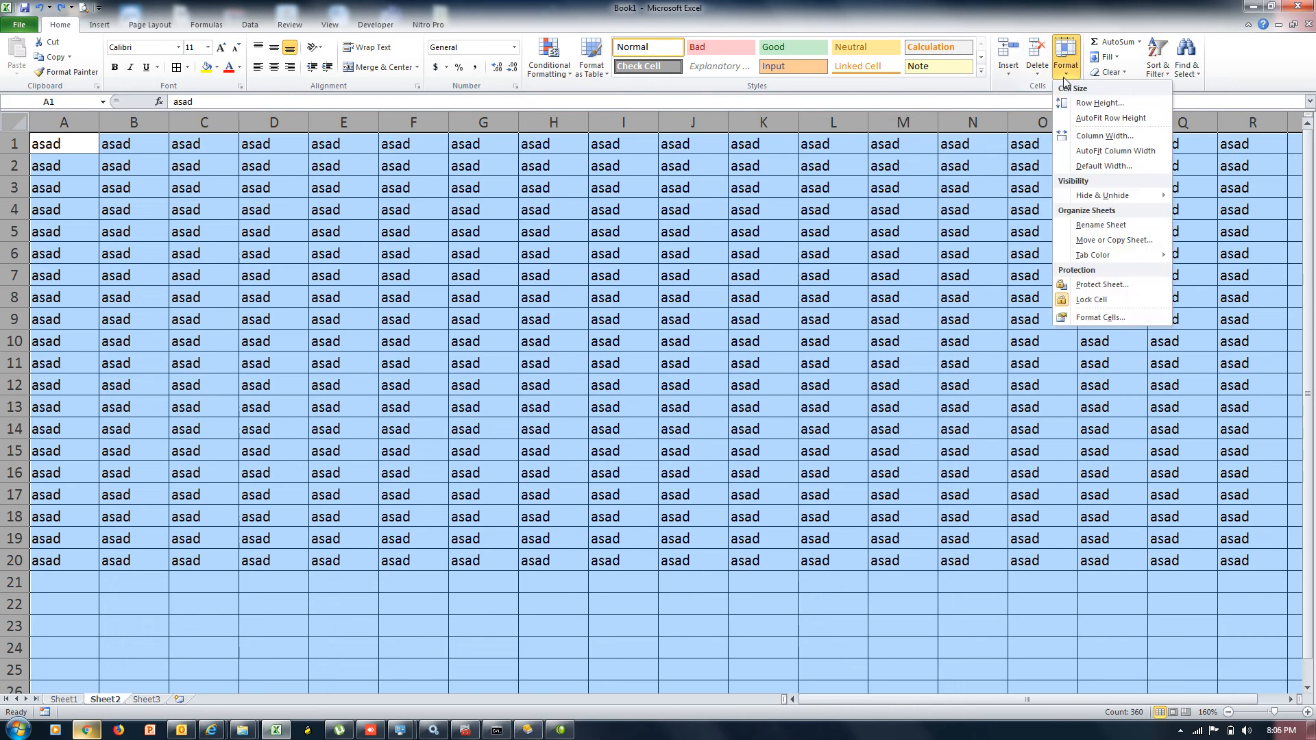
click(1086, 103)
text(256)
key(Return)
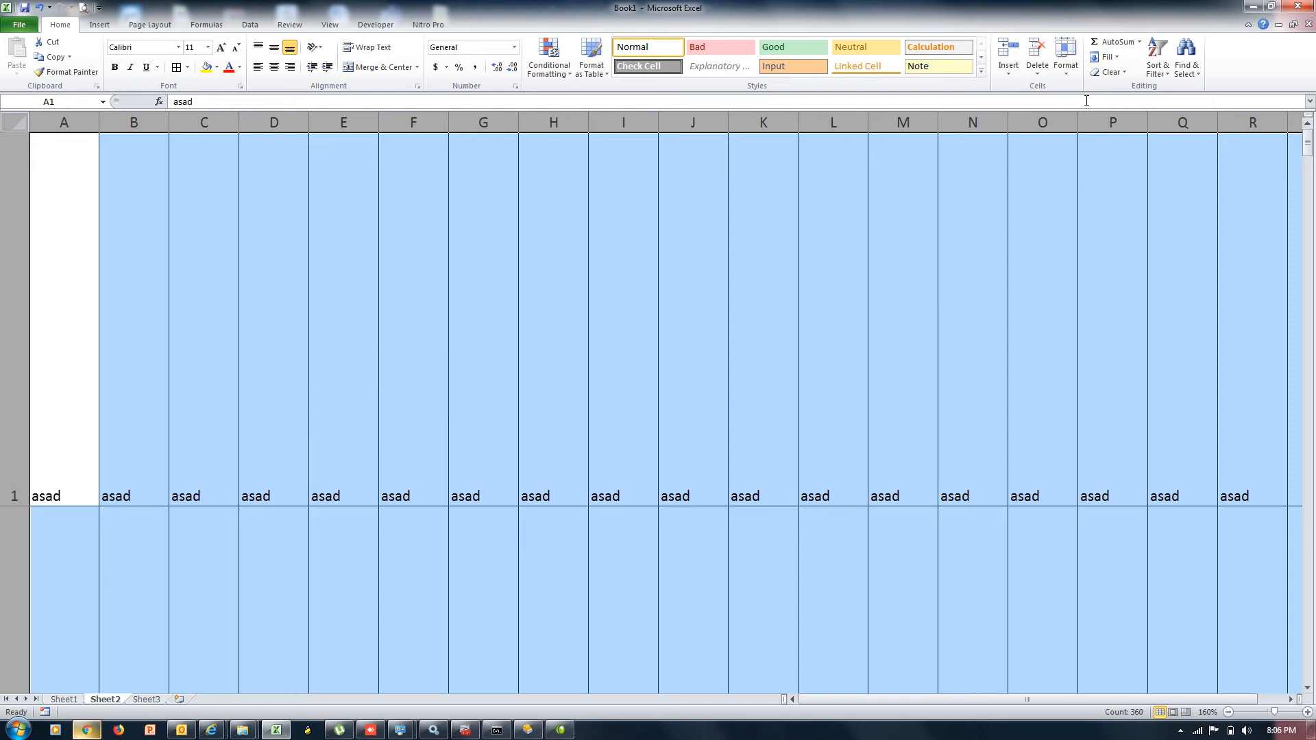
key(ctrl+z)
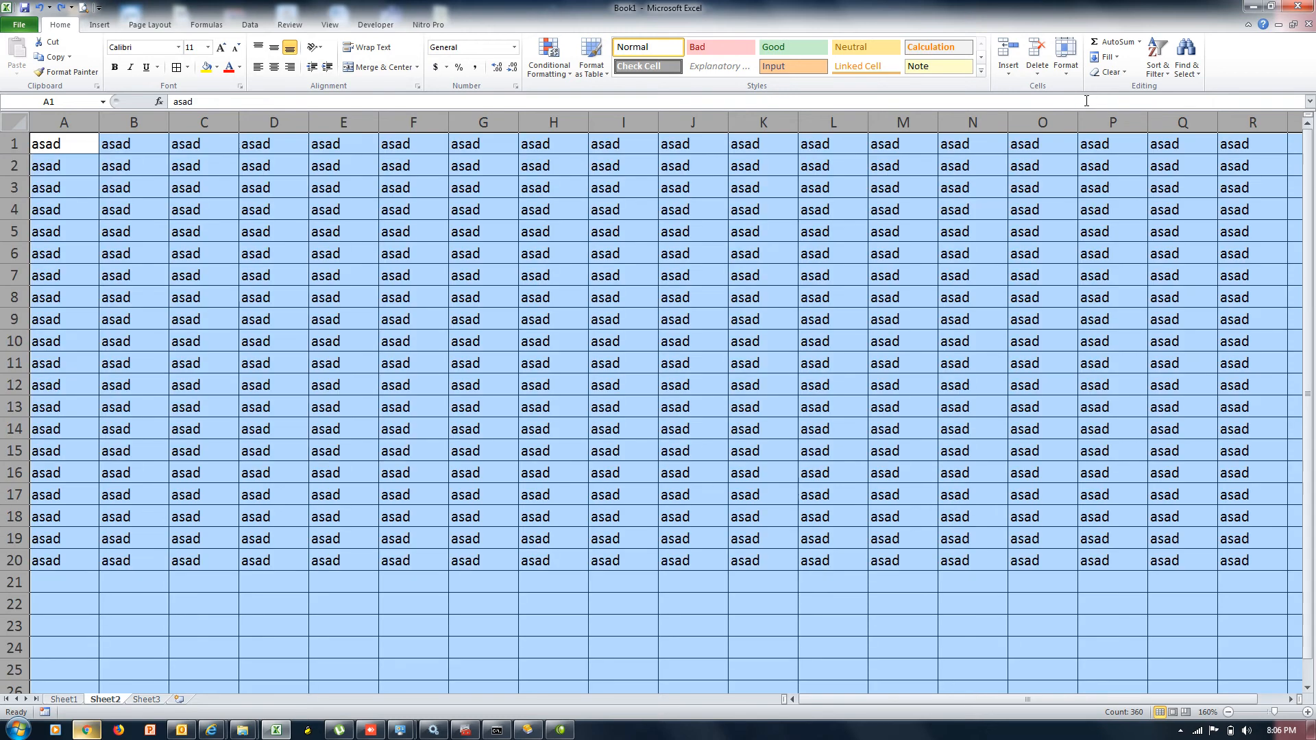
Enter a row height of 100000, dismiss the 0–409 limit error, and cancel the dialog
click(1067, 75)
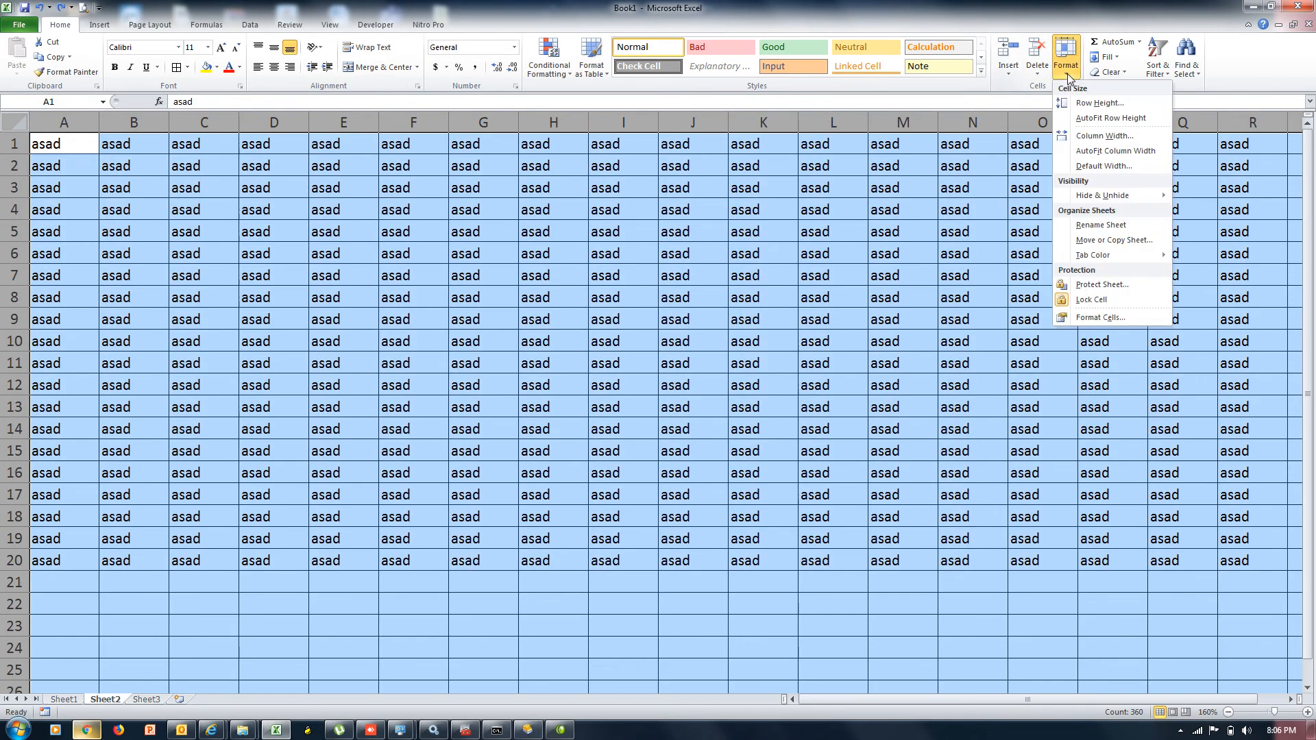
click(1086, 105)
text(100000)
key(Return)
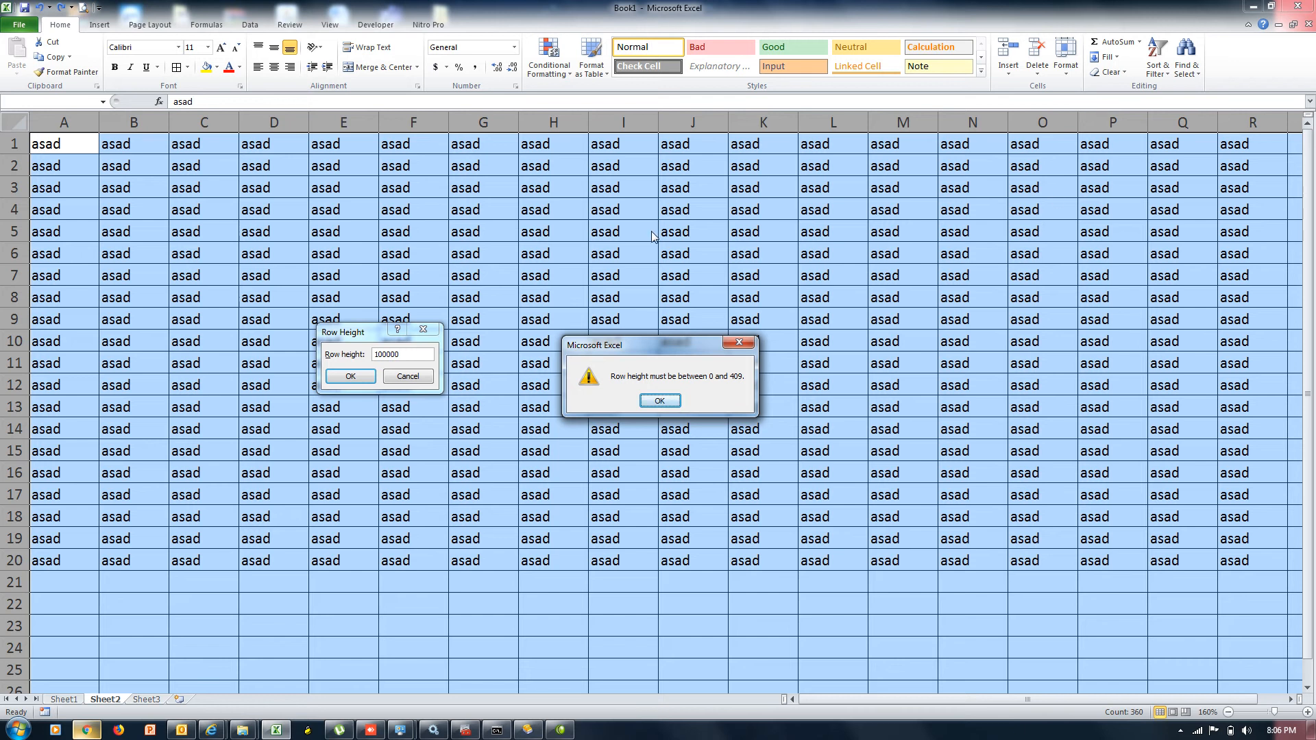
click(666, 403)
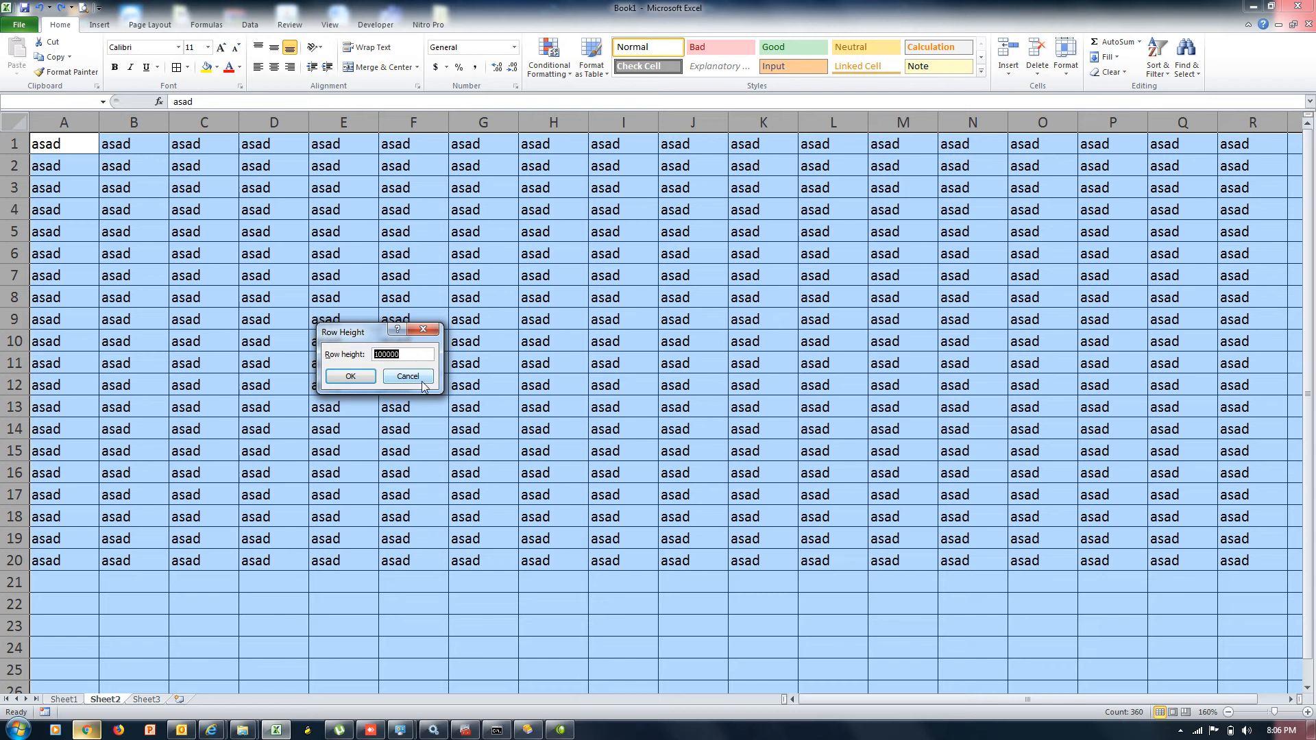
click(420, 377)
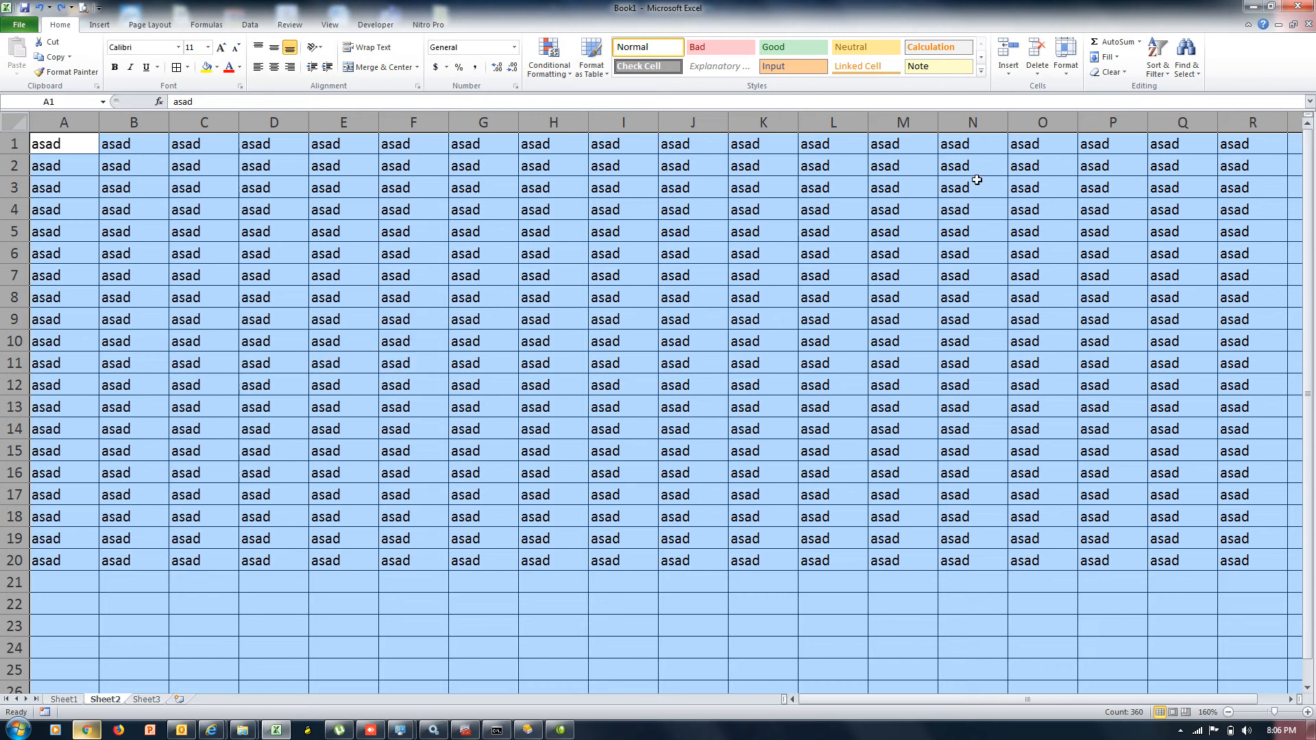
click(1067, 77)
Enter a column width of 256 to trigger the 0–255 limit error, then open the Run box
click(1096, 136)
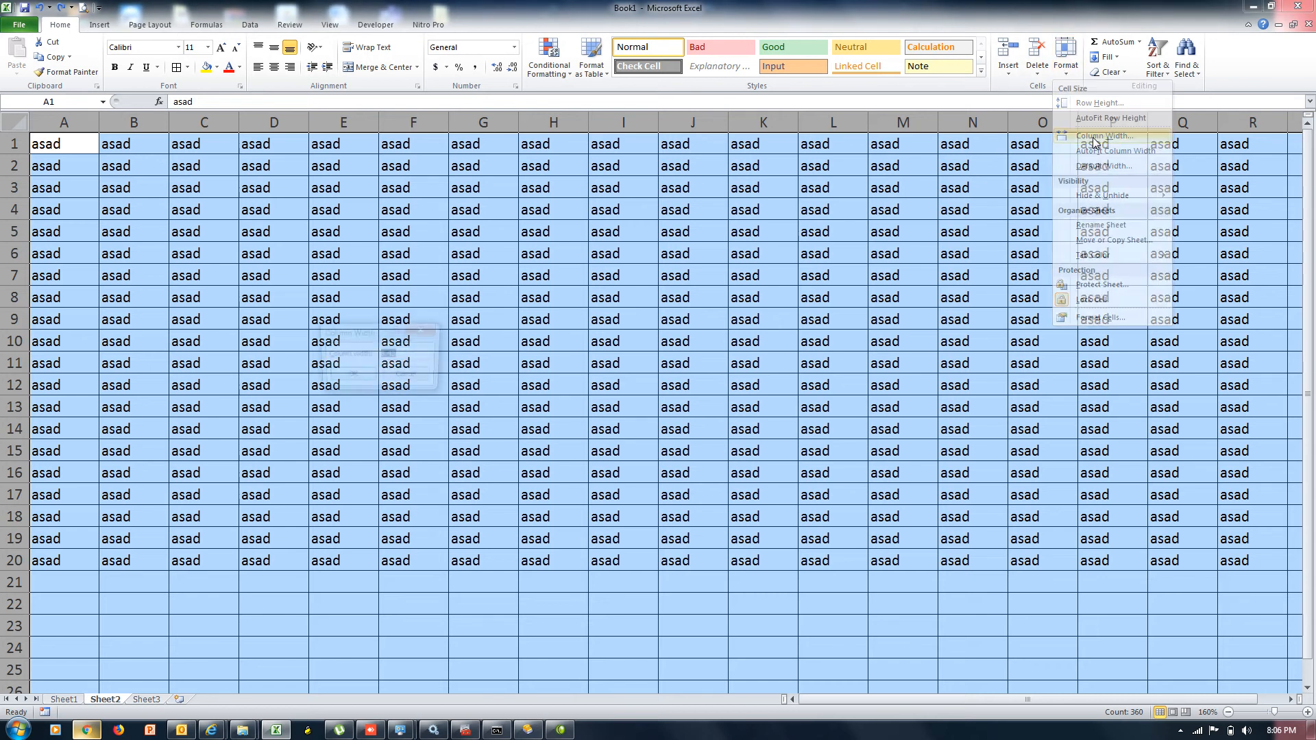
text(25)
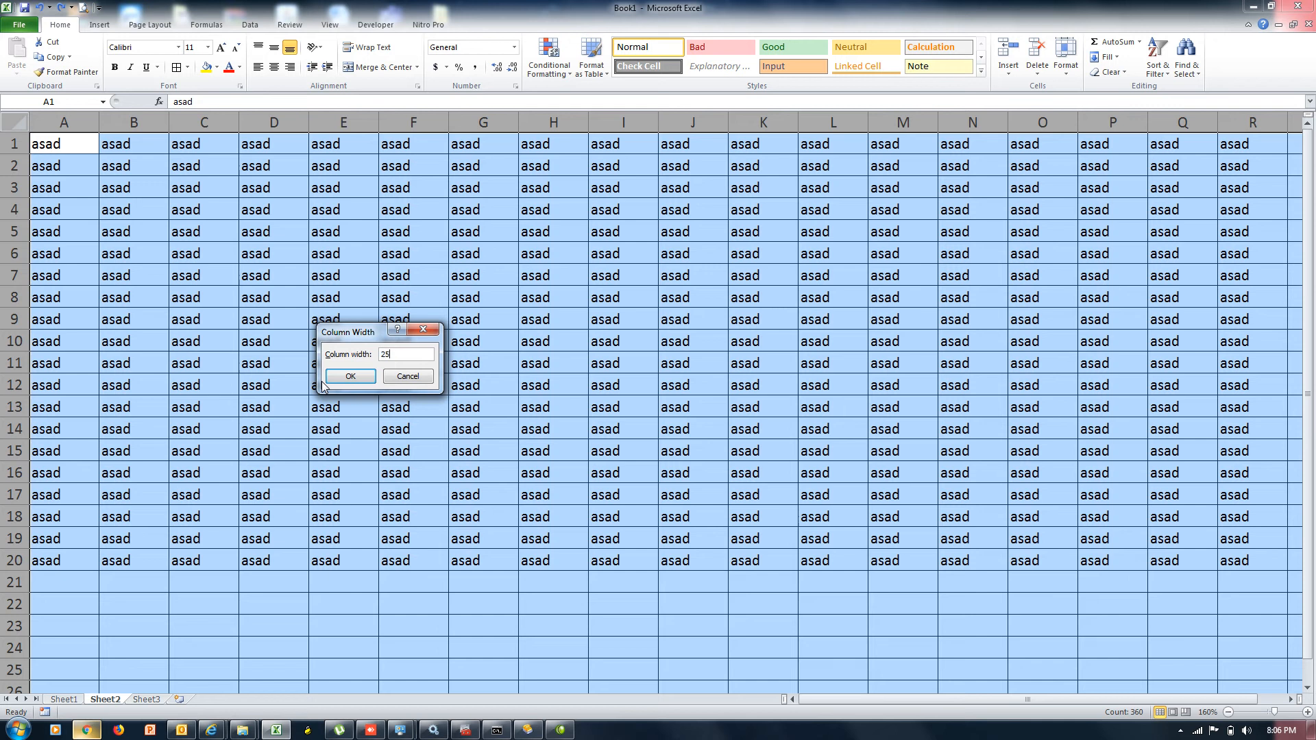
text(6)
key(Return)
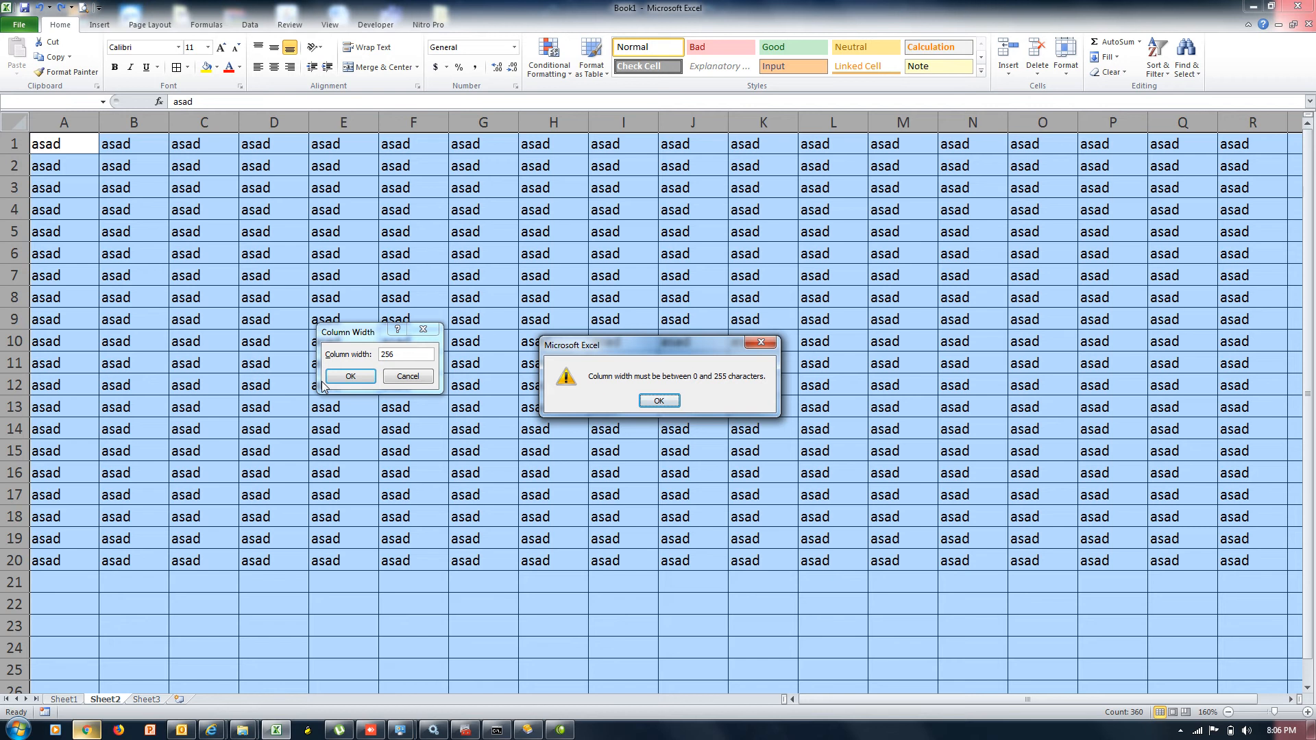
key(super+r)
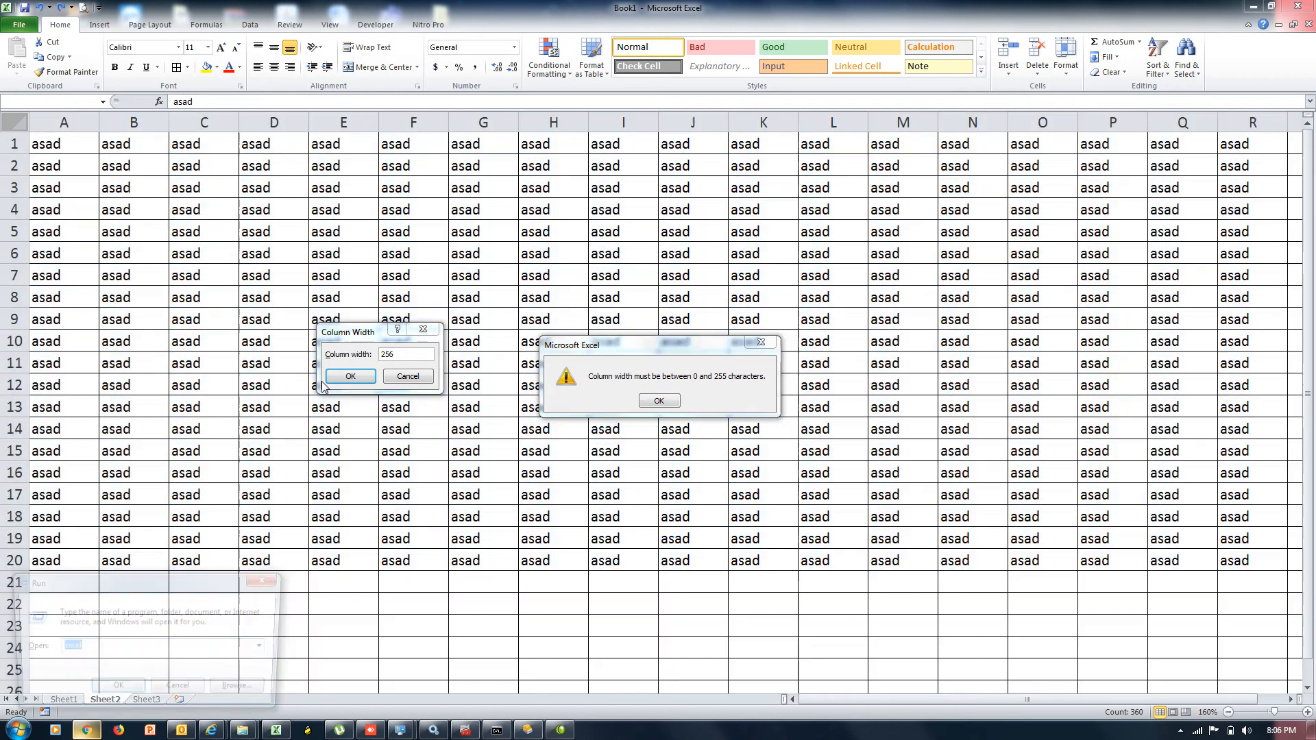
key(Return)
Launch Notepad and write 'Next Sheet Shortcut key' with the value Shift + F11
key(Return)
text(notepad)
key(Return)
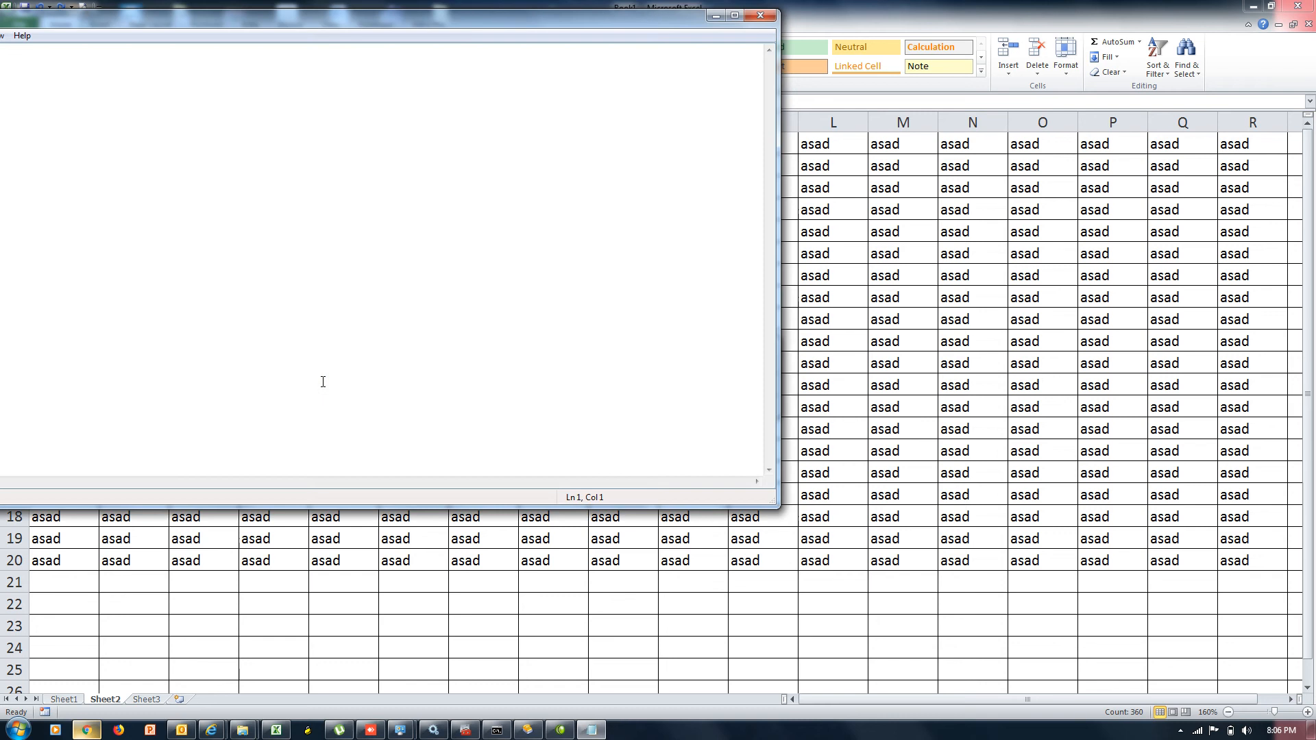
drag(425, 23, 567, 28)
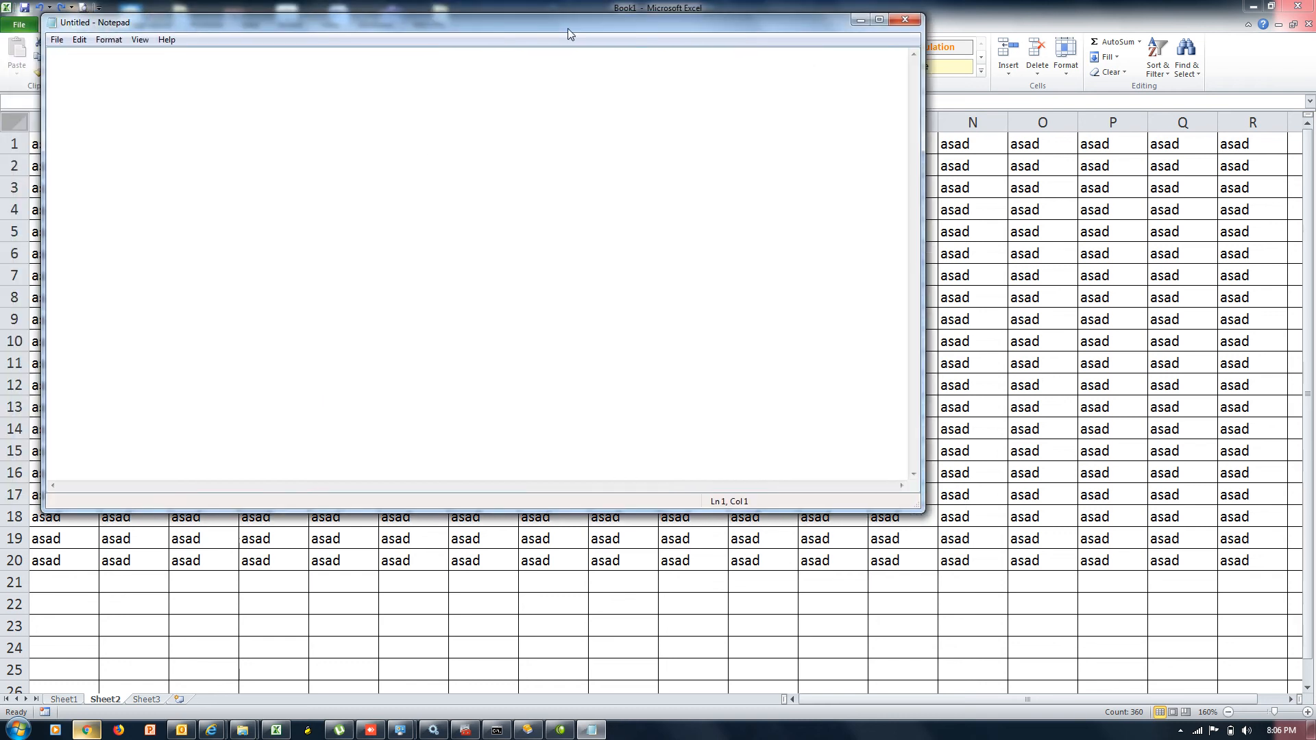
text(Next Sheet Shortcut key)
key(Tab)
key(Tab)
text(Shift + F11)
key(Return)
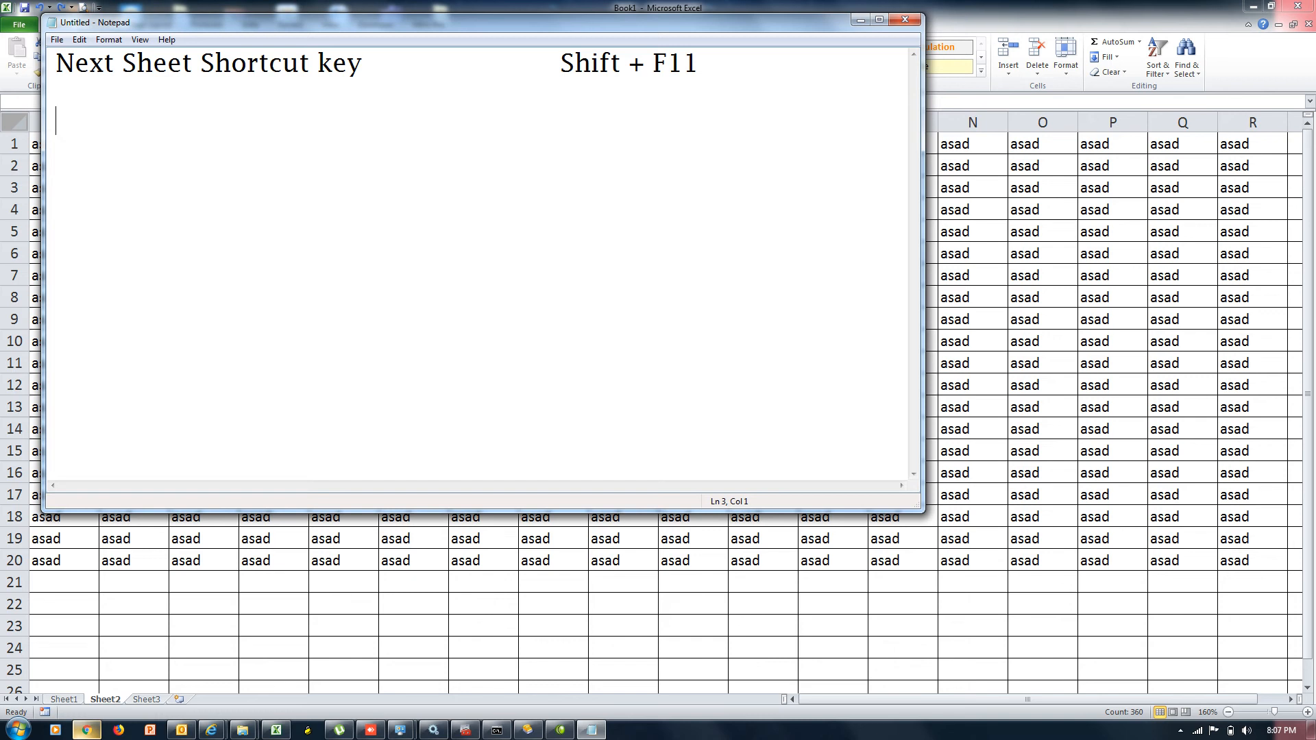
Add a 'bydefault Row Height' line with the value 15
text(Row Height)
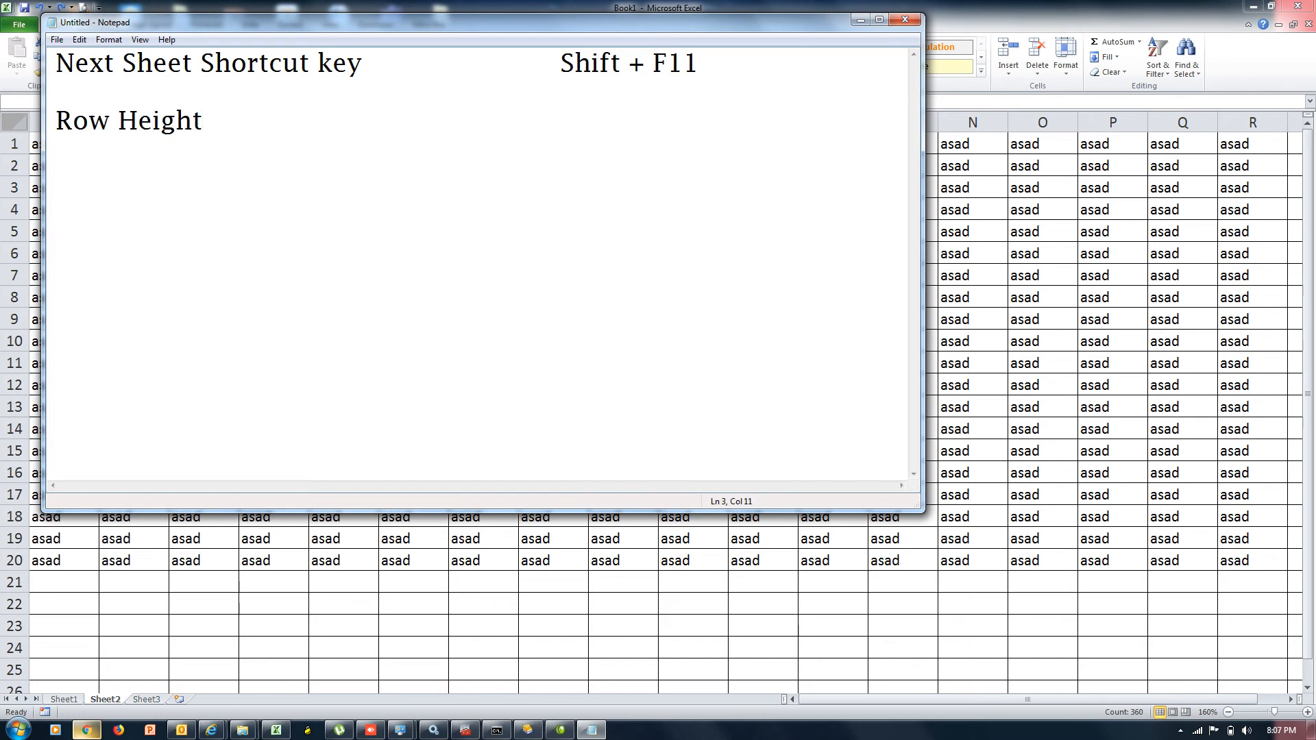
key(Left)
key(Left)
key(Left)
key(Left)
key(Left)
key(Left)
key(Left)
key(Left)
key(Left)
key(Left)
key(Up)
key(Down)
text(byde)
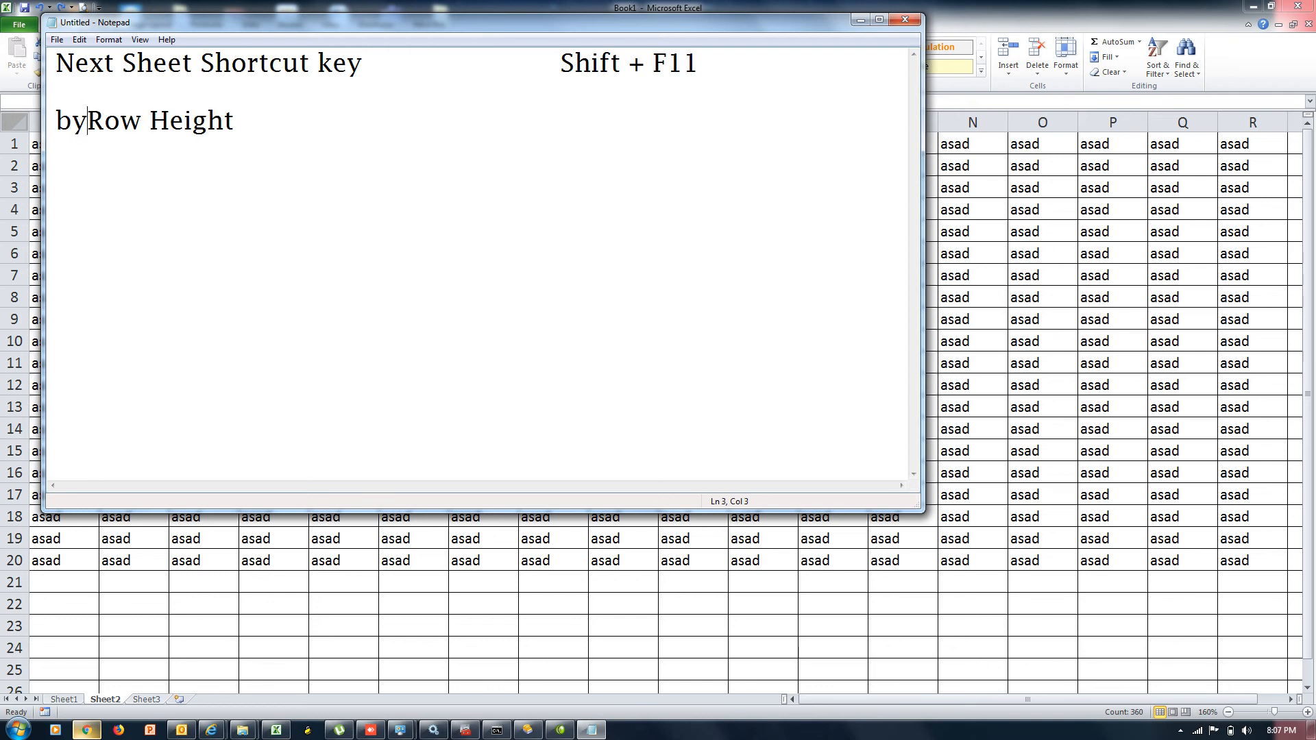
text(fault)
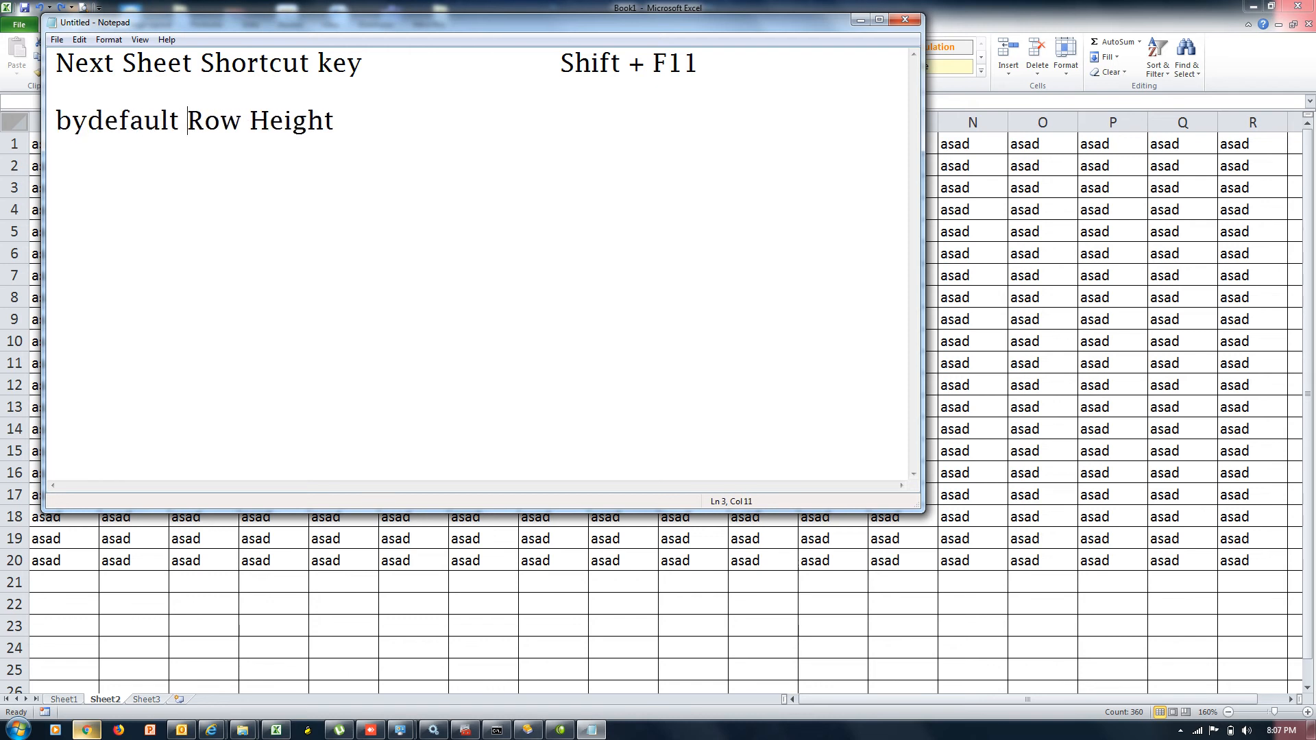
key(End)
key(Tab)
key(Tab)
text(15)
key(Return)
Add lines for Min Row Height 0 and Max Row Height 409
text(Min Row W)
key(BackSpace)
text(Height)
key(Tab)
key(Tab)
key(Tab)
text(0)
key(Return)
text(MAx)
key(BackSpace)
key(BackSpace)
text(a)
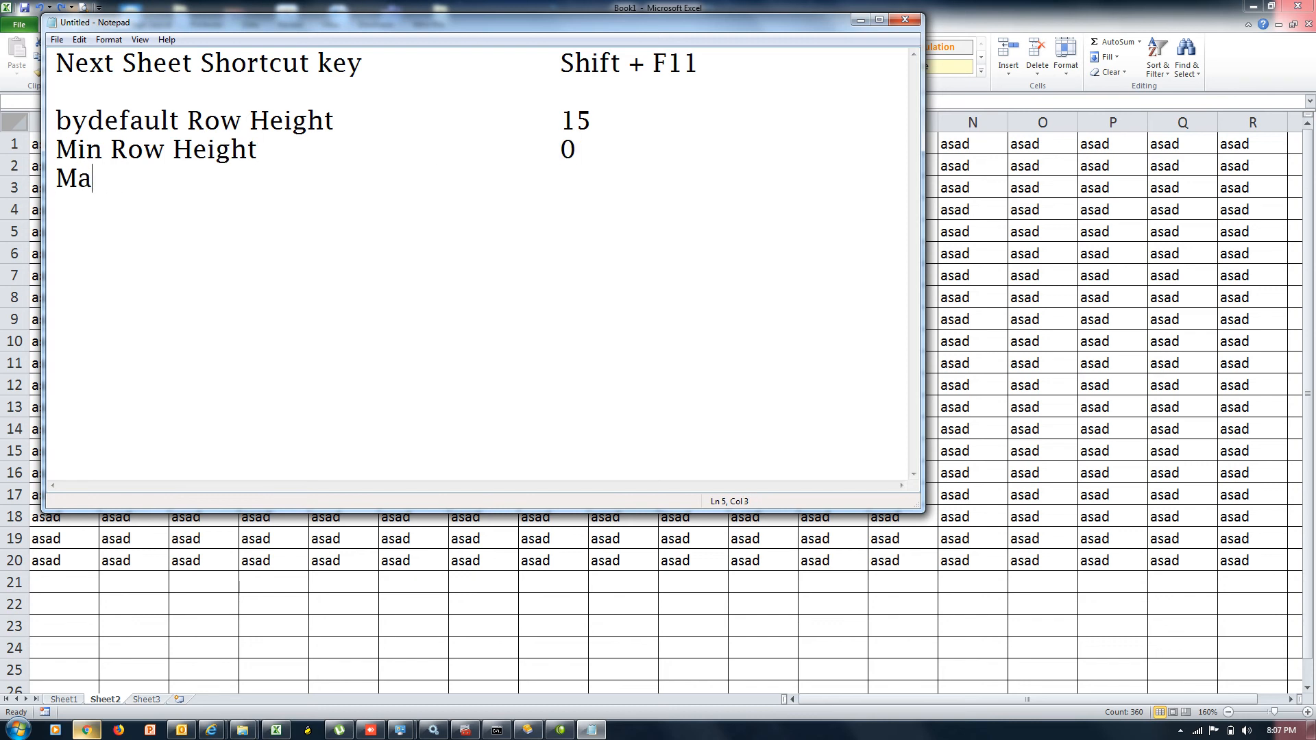
text(x Row Height)
key(Tab)
key(Tab)
key(Tab)
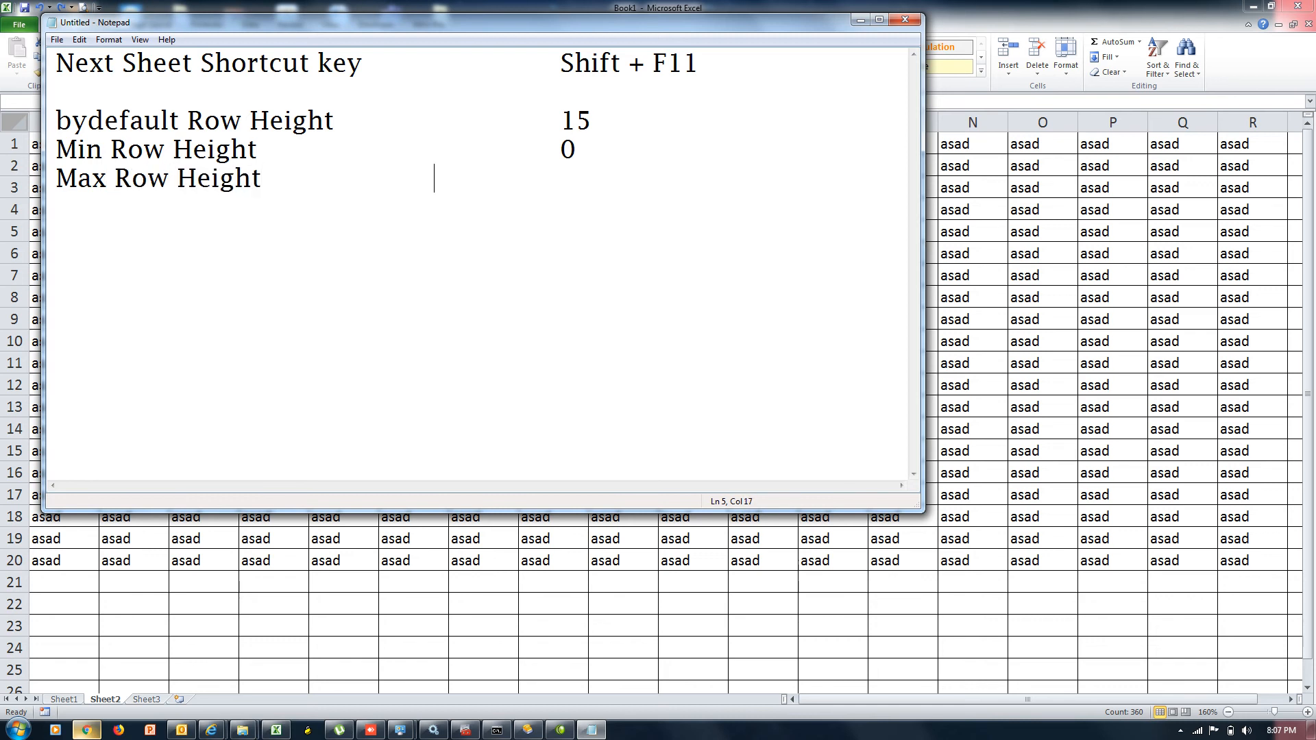
text(409)
key(Return)
key(Return)
Add a 'Bydefault Column Width' line with the value 8.43
text(Column)
key(BackSpace)
key(BackSpace)
key(BackSpace)
key(BackSpace)
key(BackSpace)
key(BackSpace)
text(Byde)
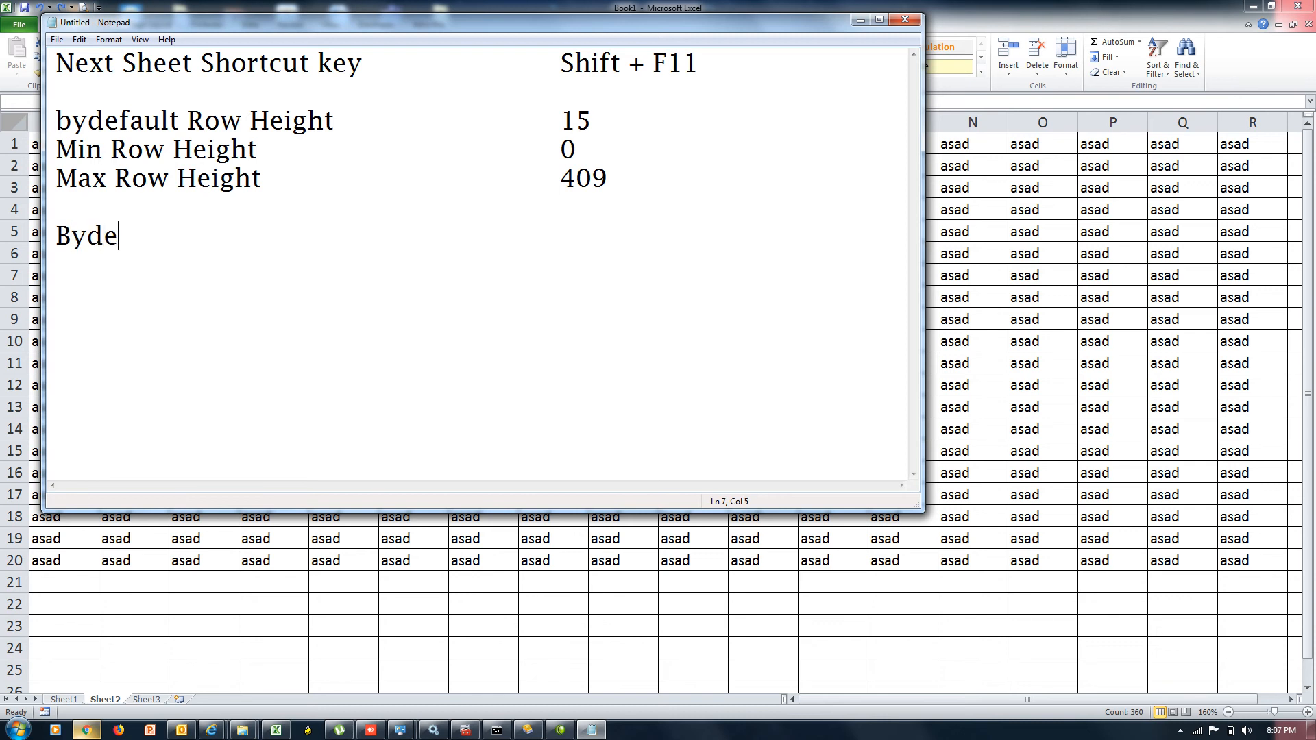
text(fault Column Width)
key(Tab)
key(Tab)
text(8.43)
key(Return)
Add lines for Min Column Width 0 and Max Column Width 255
text(Min )
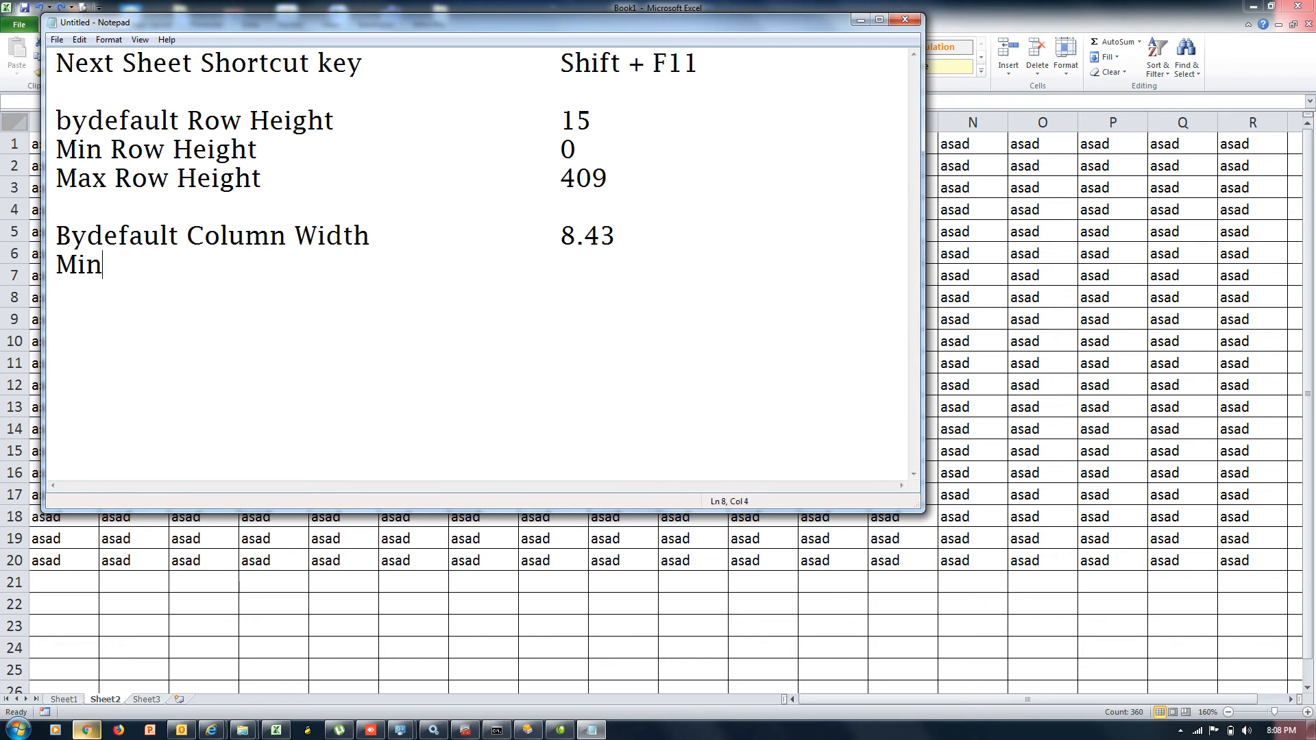
text(Column Width)
key(Tab)
key(Tab)
key(Tab)
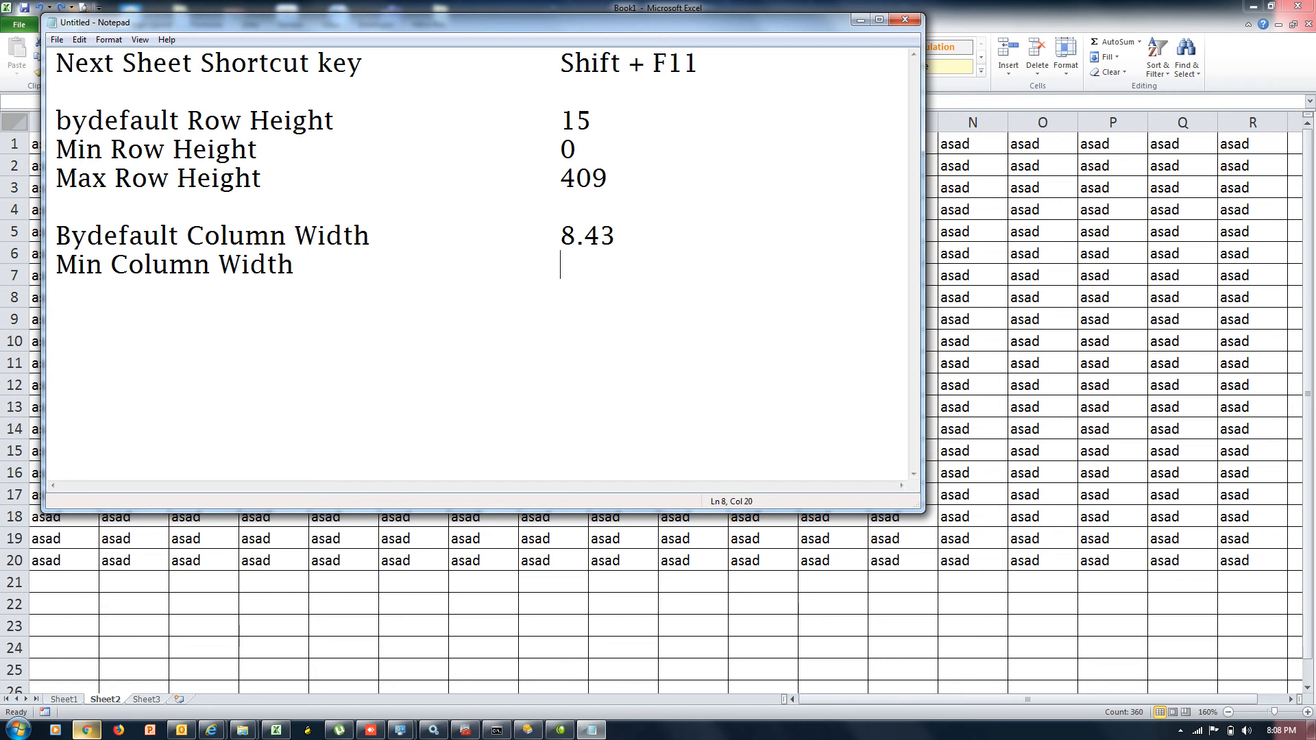
text(0)
key(Return)
text(MAx)
key(BackSpace)
text(z)
key(BackSpace)
key(BackSpace)
text(z)
key(BackSpace)
text(z)
key(BackSpace)
text(ax Co0l)
key(BackSpace)
key(BackSpace)
key(BackSpace)
text(olumn Width)
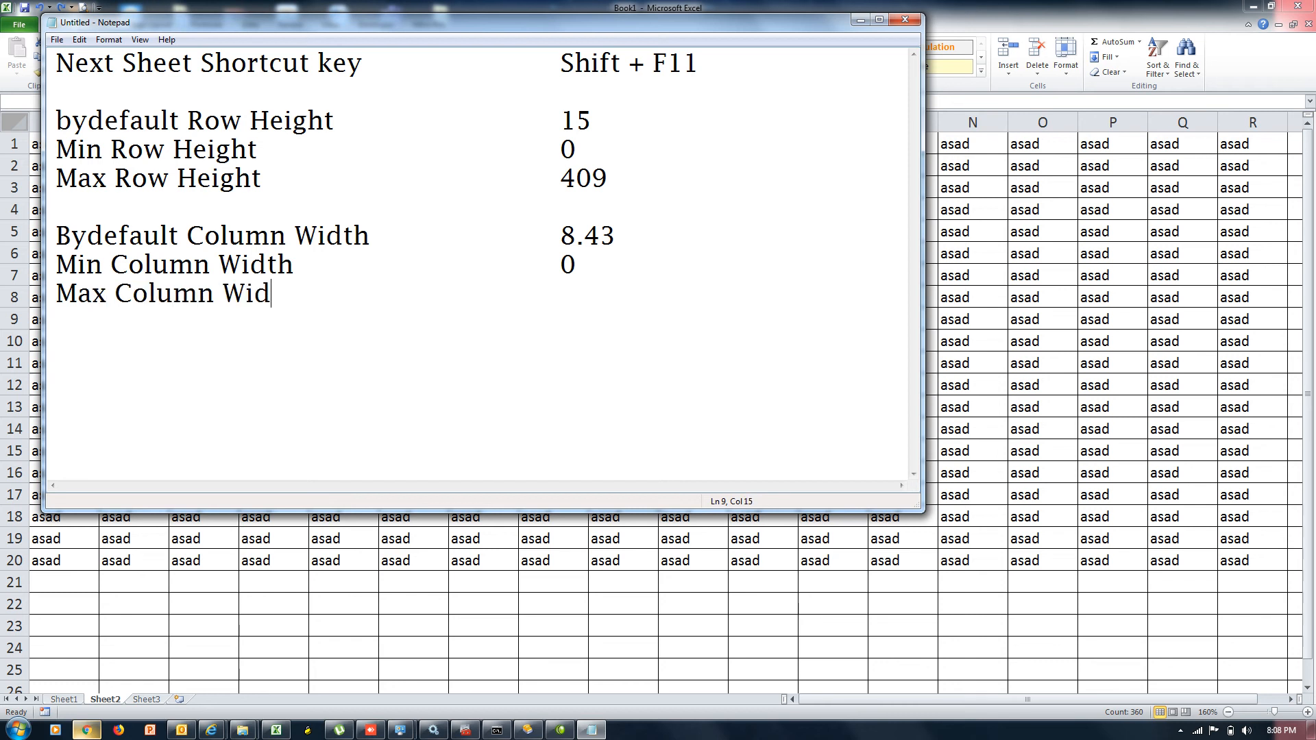
key(Tab)
key(Tab)
text(255)
key(Return)
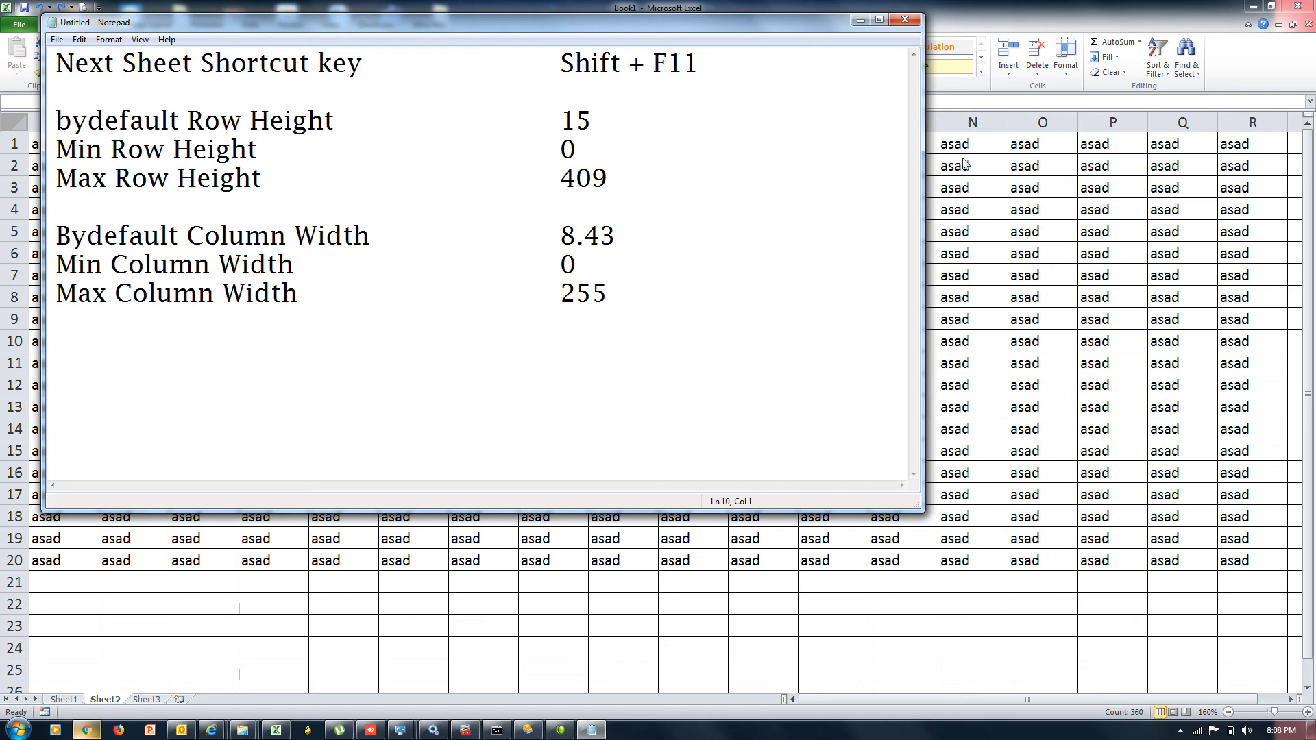
click(990, 225)
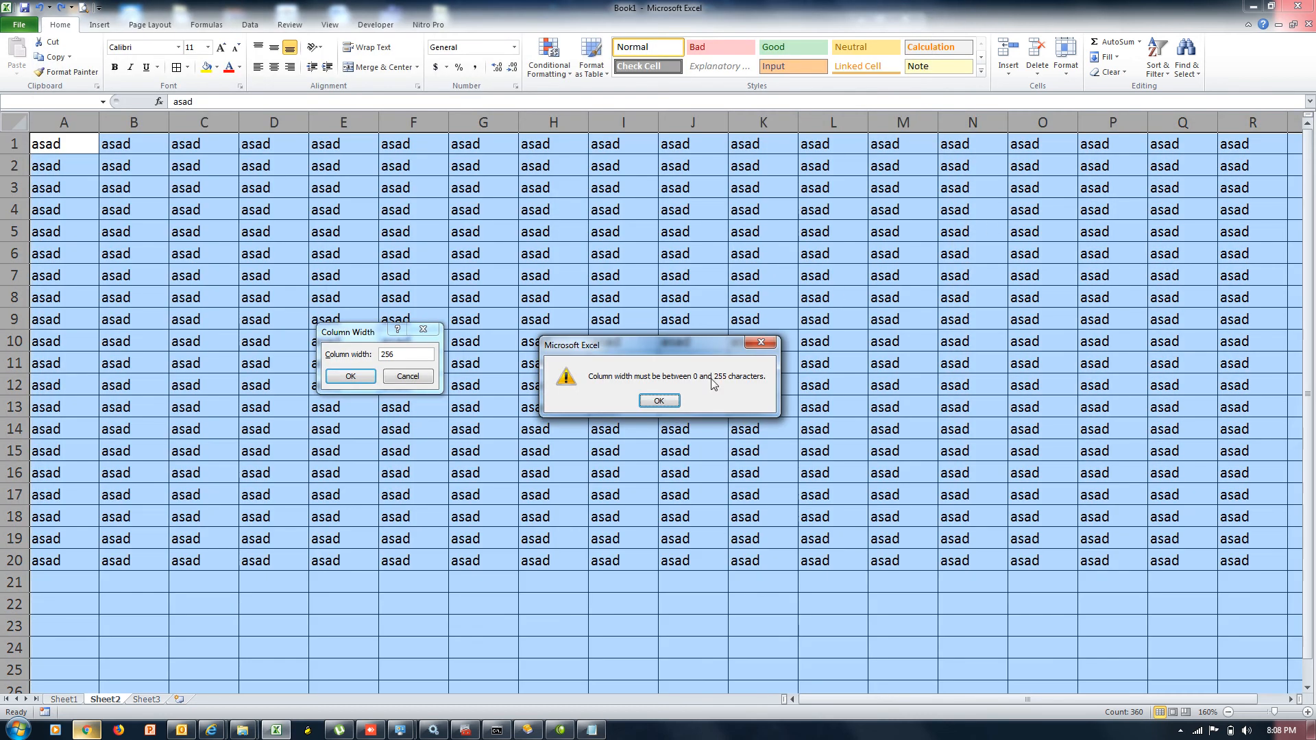
click(661, 402)
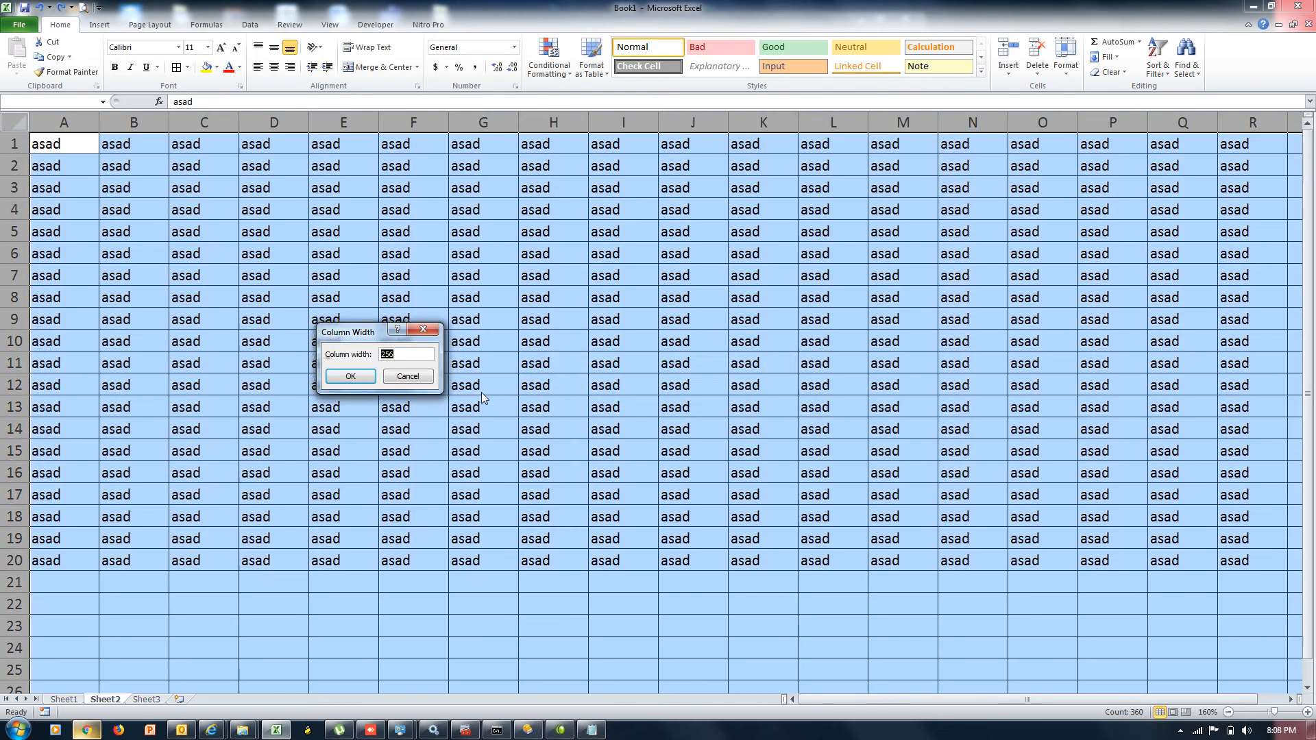
click(407, 376)
click(1068, 69)
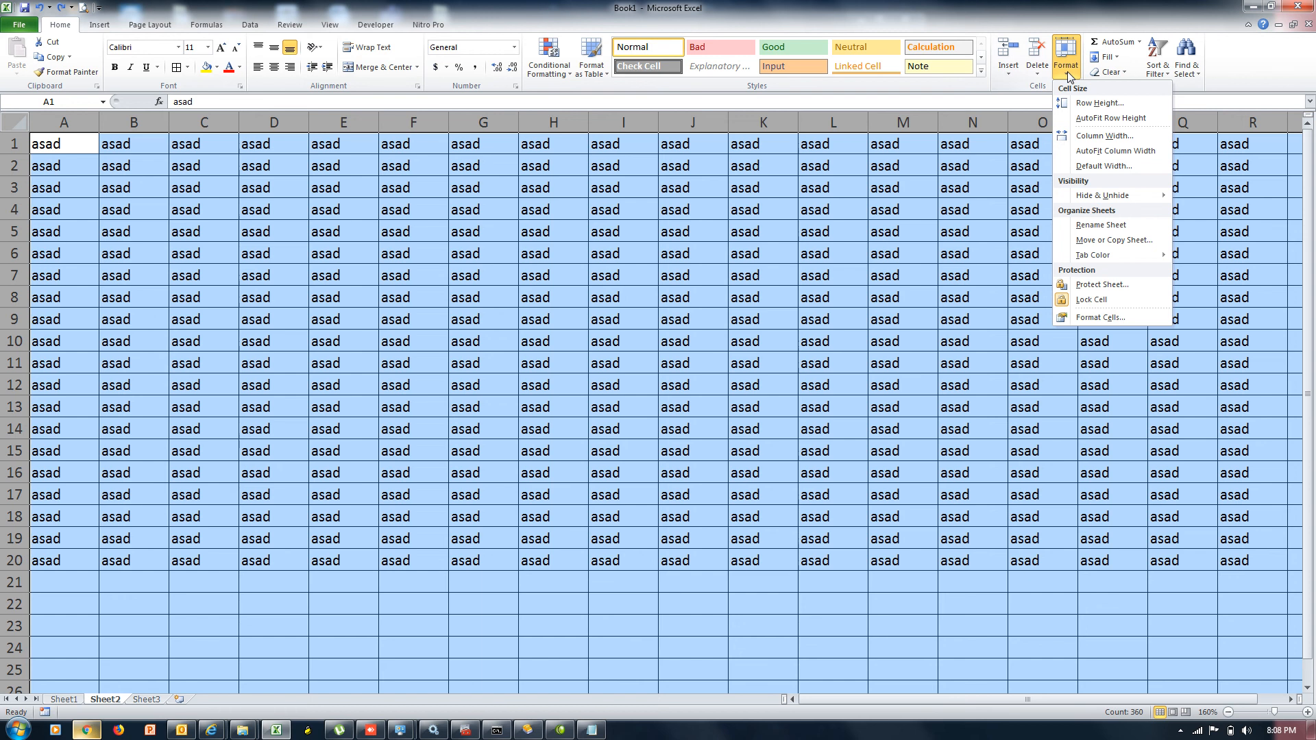
click(741, 235)
click(741, 234)
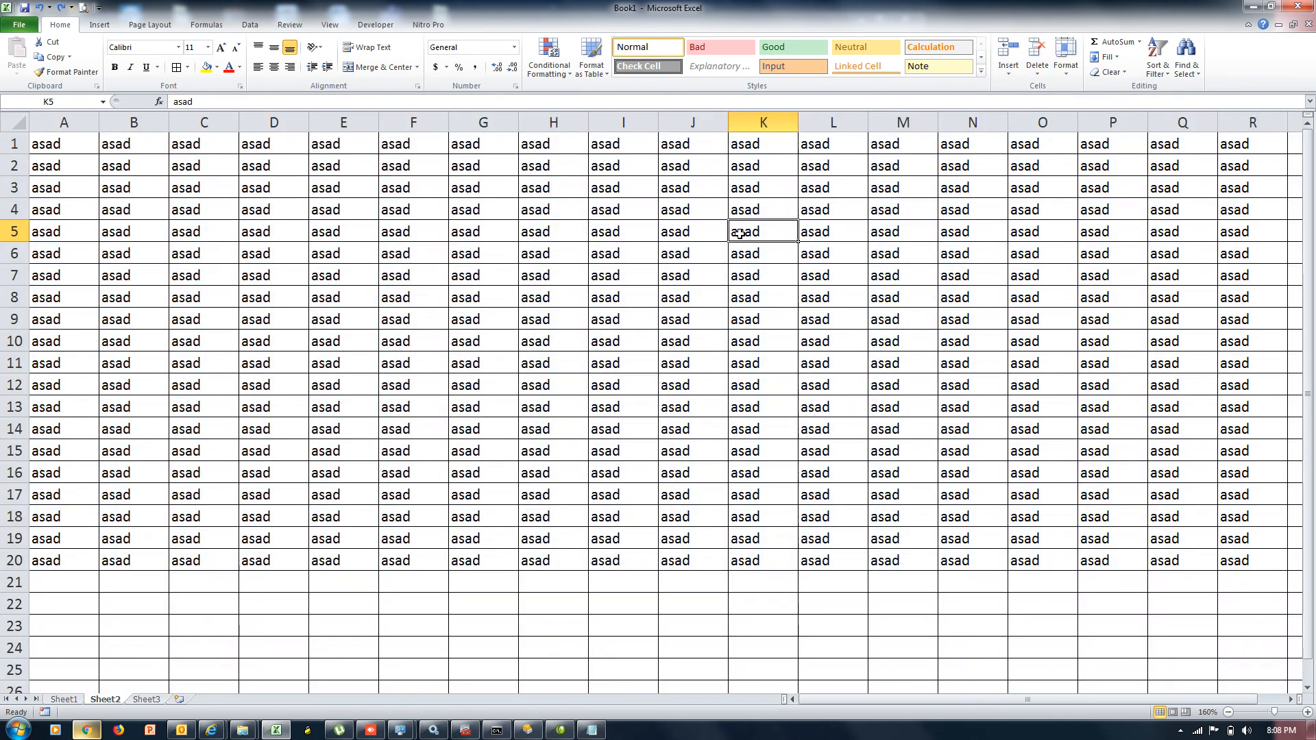
click(1068, 68)
mouse_move(1091, 199)
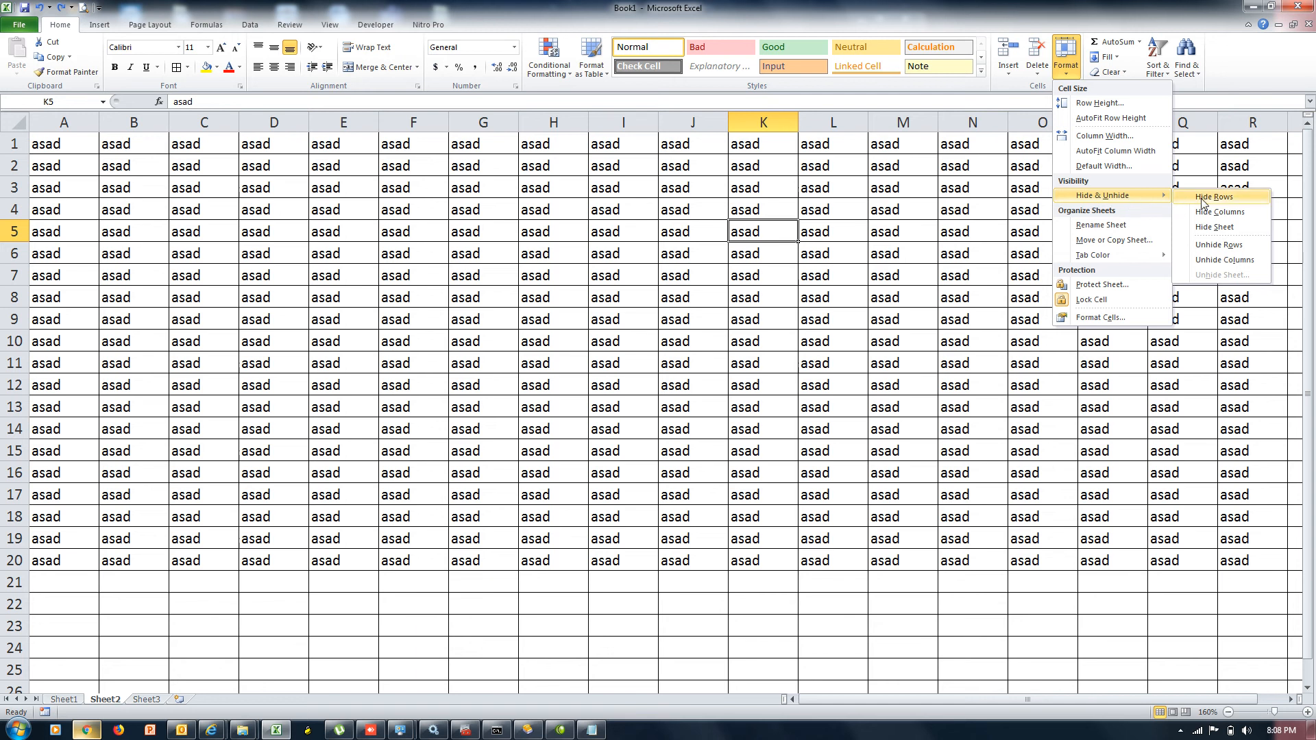
click(960, 237)
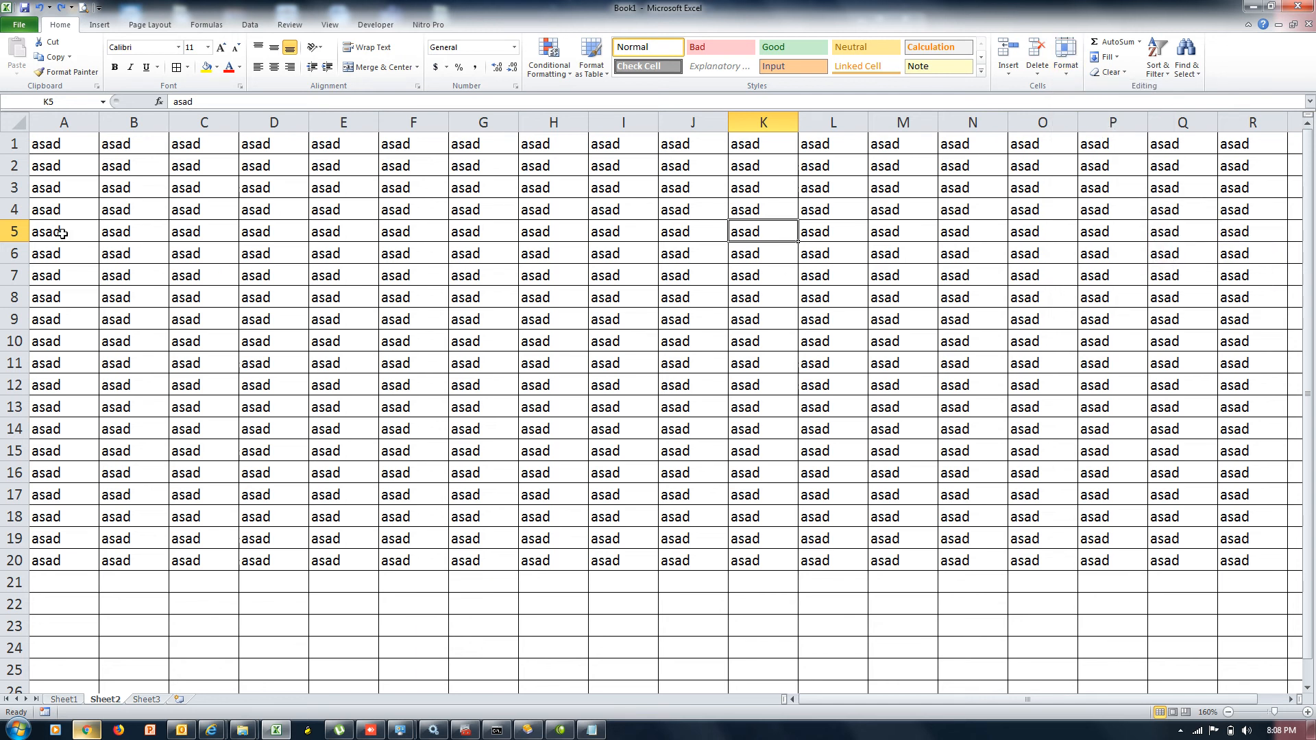
click(38, 233)
Fill 1 across A5:R5 with Ctrl+R
text(1)
key(Tab)
click(38, 233)
key(shift+Right)
key(shift+Right)
key(shift+Right)
key(shift+Right)
key(shift+Right)
key(shift+Right)
key(shift+Right)
key(shift+Right)
key(shift+Right)
key(shift+Right)
key(shift+Right)
key(shift+Right)
key(shift+Right)
key(shift+Right)
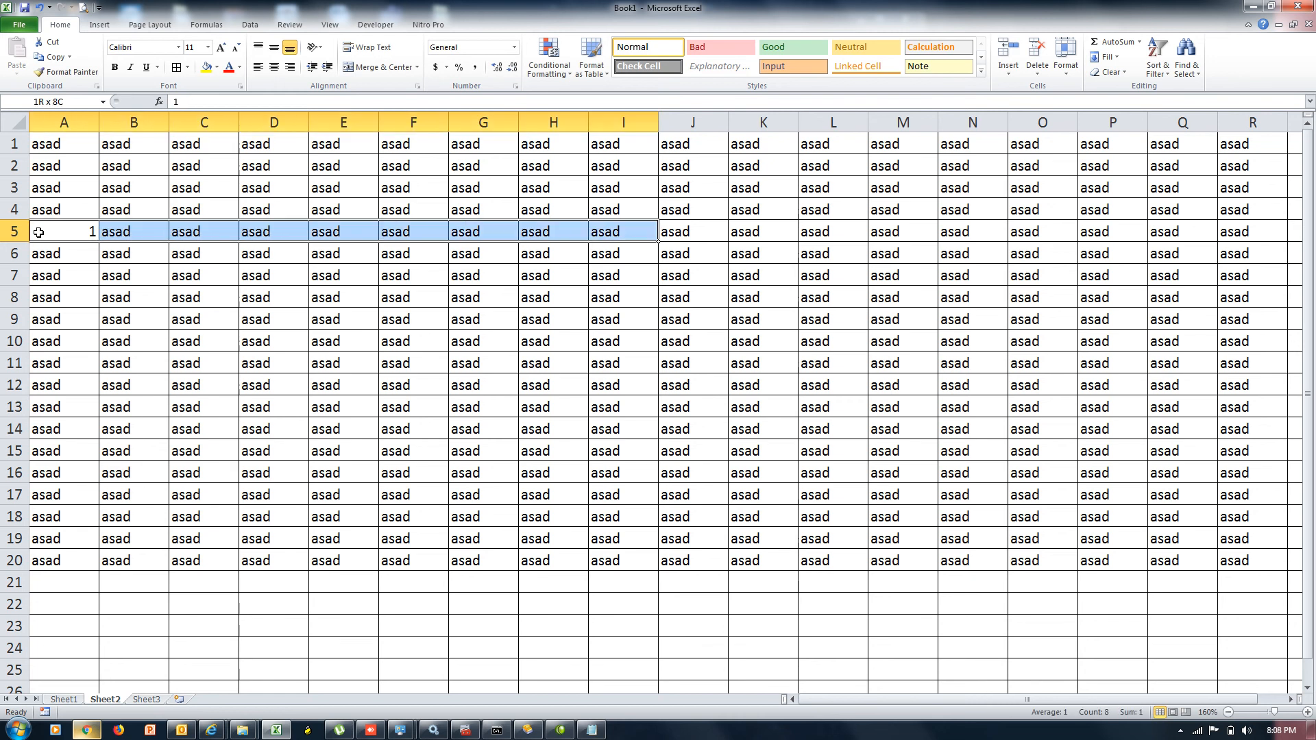
key(shift+Right)
key(shift+Right)
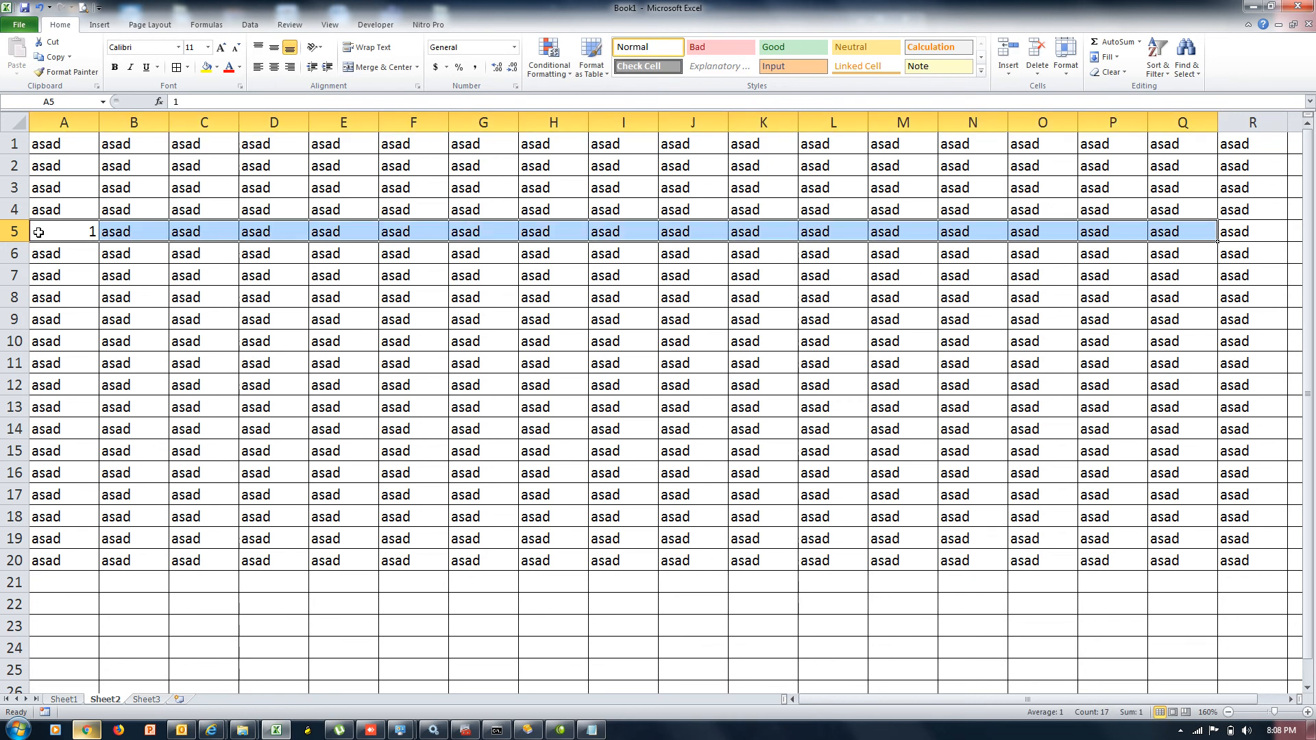
key(shift+Right)
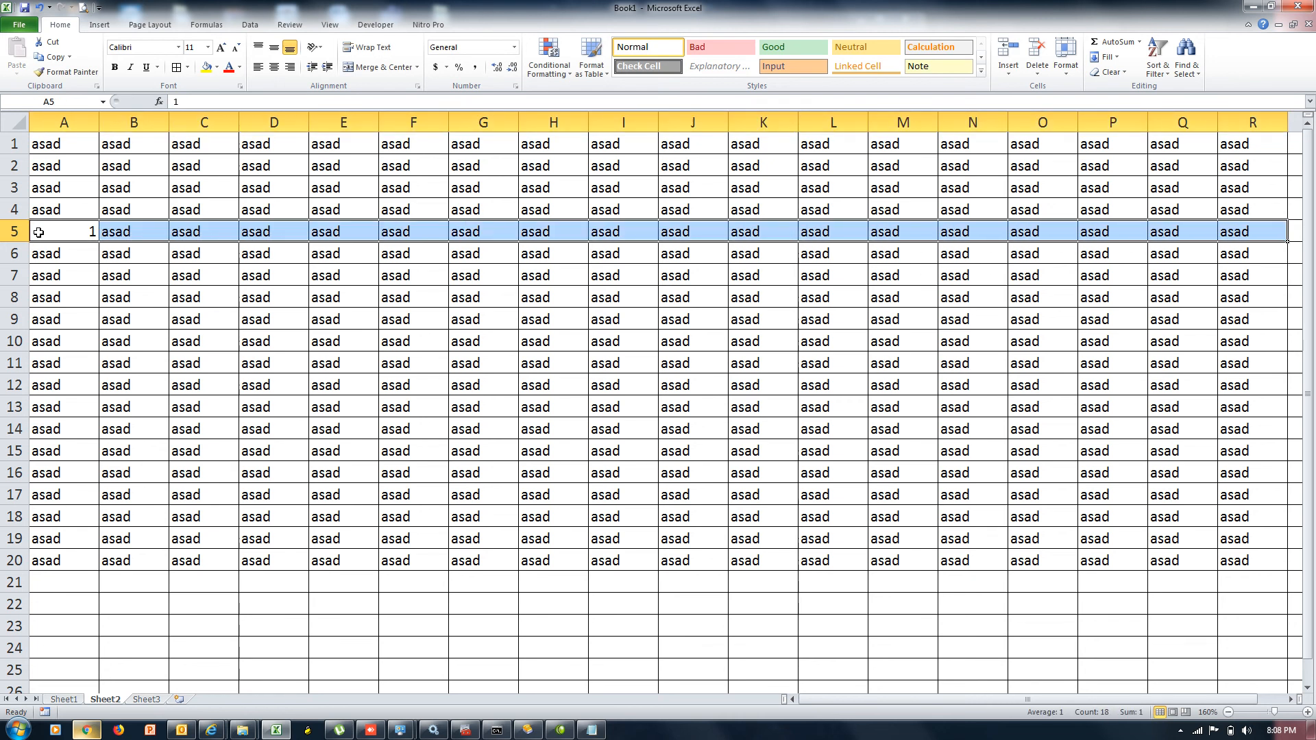
key(ctrl+r)
Fill 2 across A8:R8 with Ctrl+R
key(Down)
key(Down)
key(Down)
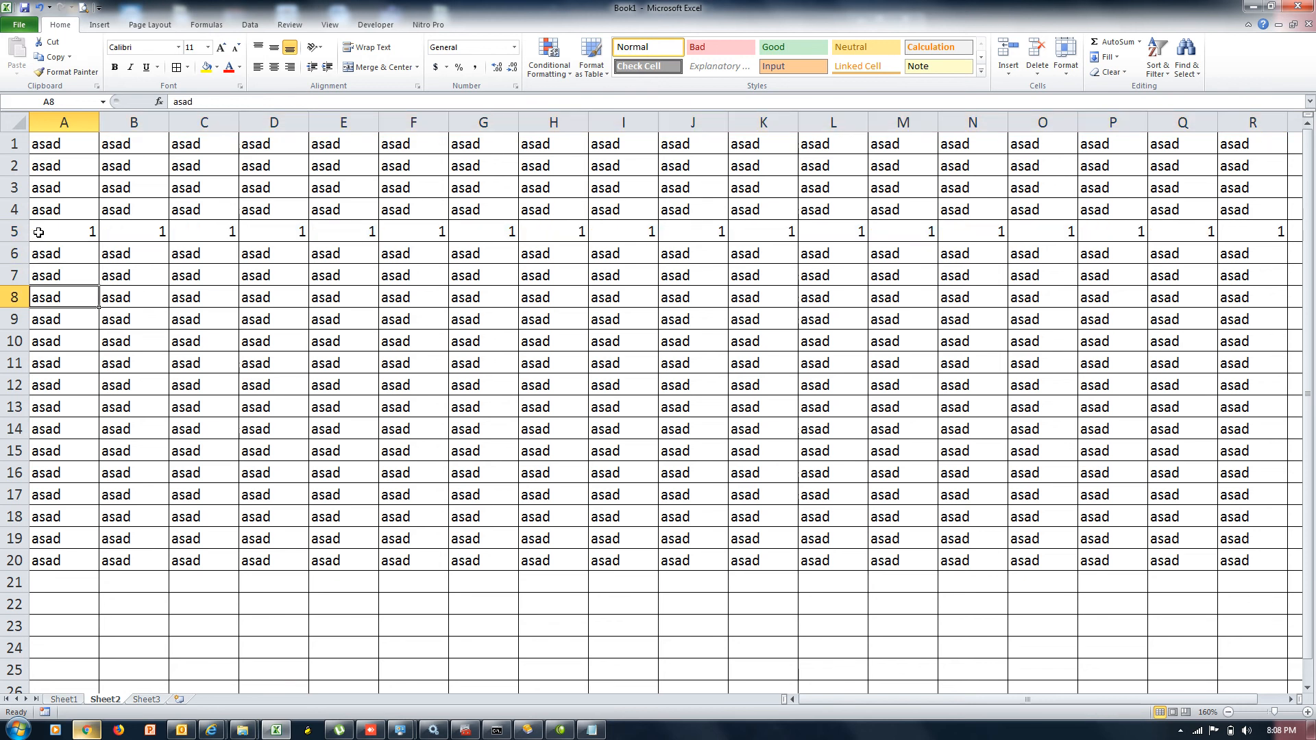
text(2)
key(Tab)
key(Left)
key(shift+Right)
key(shift+Right)
key(shift+Right)
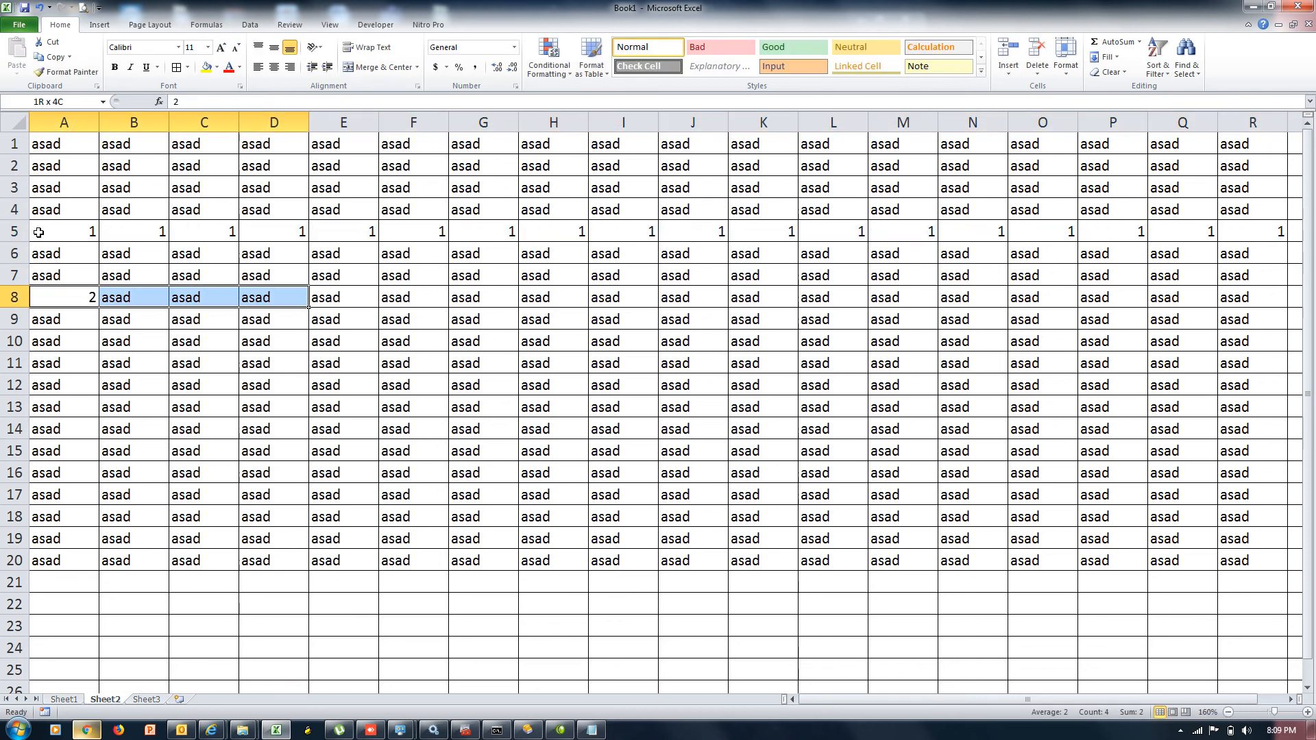
key(shift+Right)
key(shift+Right)
key(shift+Right)
key(shift+Right)
key(shift+Right)
key(shift+Right)
key(shift+Right)
key(shift+Right)
key(shift+Right)
key(shift+Right)
key(shift+Right)
key(shift+Right)
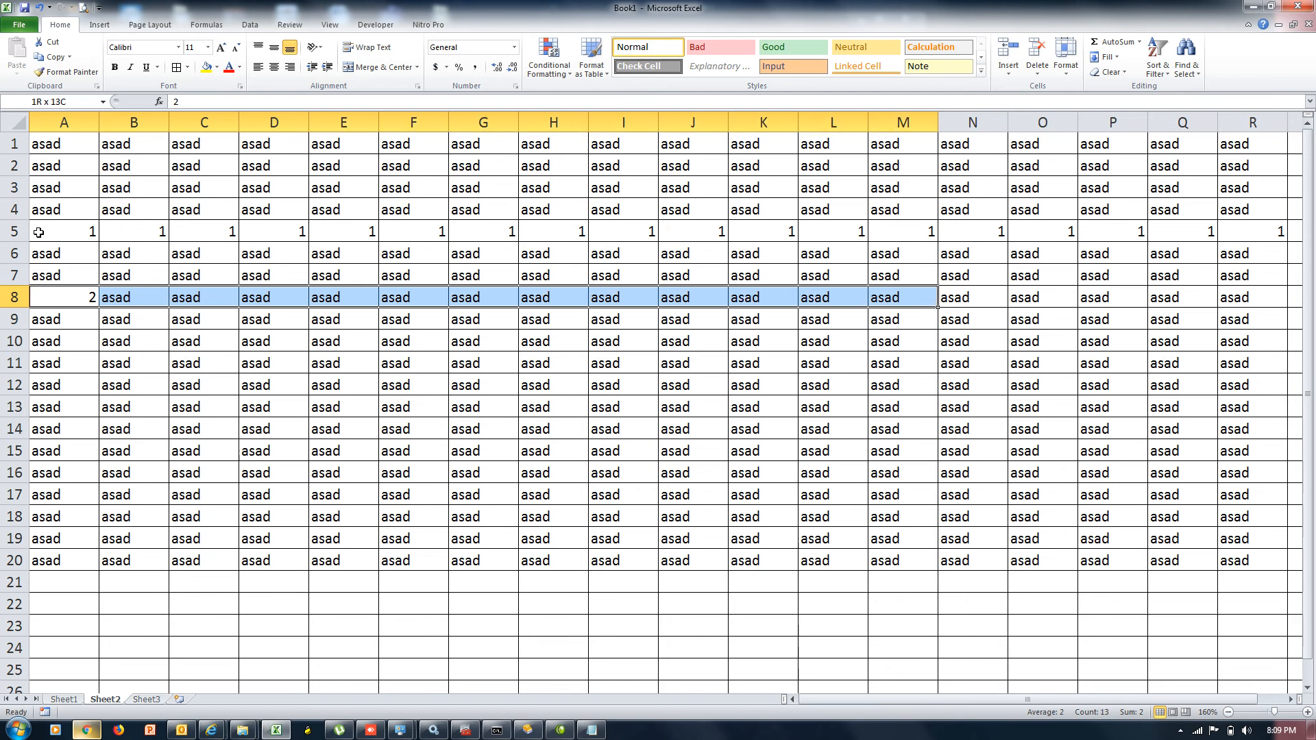
key(shift+Right)
key(shift+Right)
key(ctrl+r)
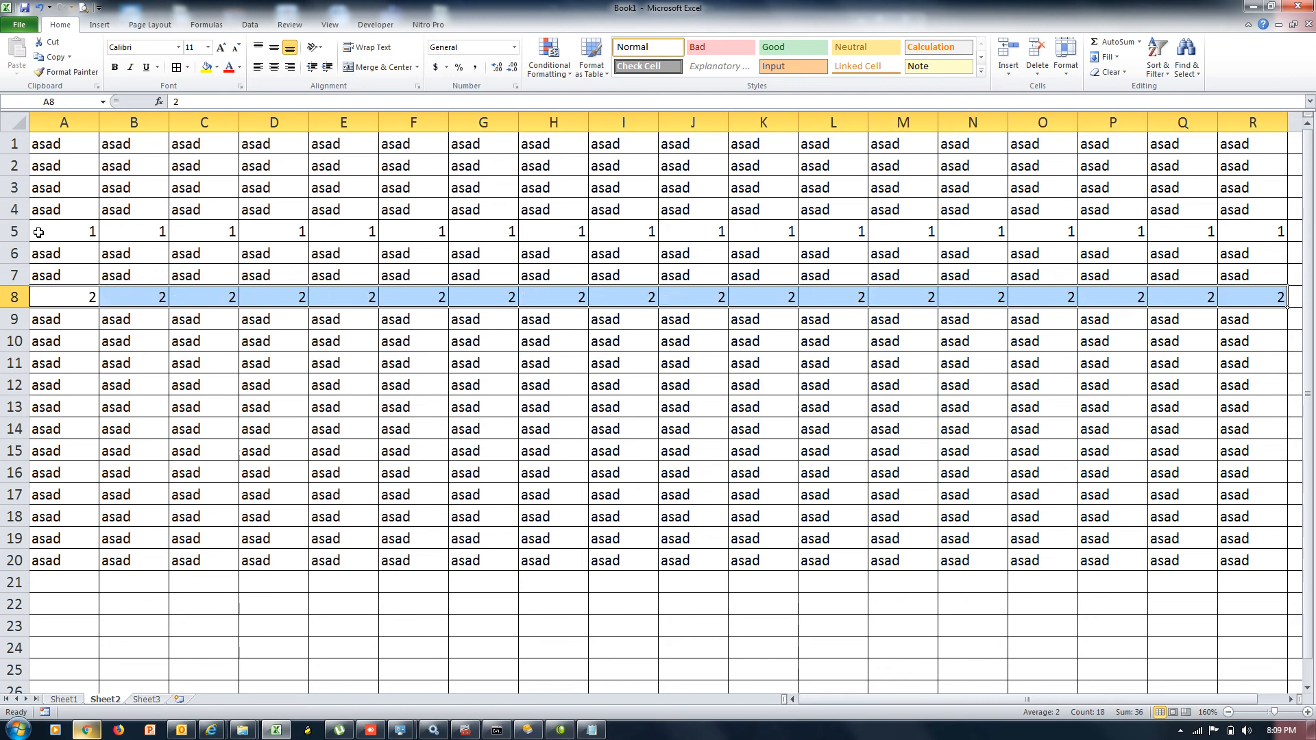
Fill 5 across A12:R12 with Ctrl+R
key(Down)
key(Down)
key(Down)
key(Down)
text(5)
key(shift+Right)
key(shift+Right)
key(shift+Right)
key(shift+Right)
key(shift+Right)
key(shift+Right)
key(shift+Right)
key(shift+Right)
key(shift+Right)
key(shift+Right)
key(shift+Right)
key(shift+Right)
key(shift+Right)
key(shift+Right)
key(shift+Right)
key(shift+Right)
key(shift+Right)
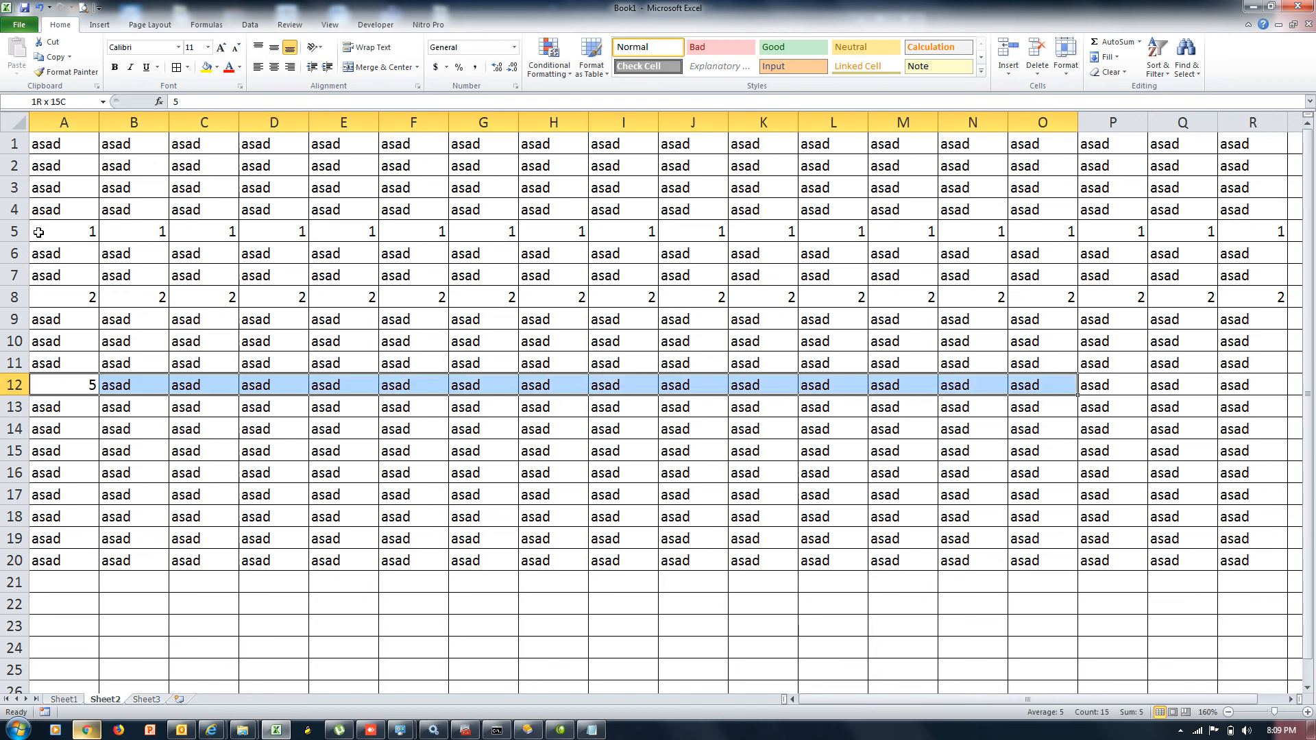
key(ctrl+r)
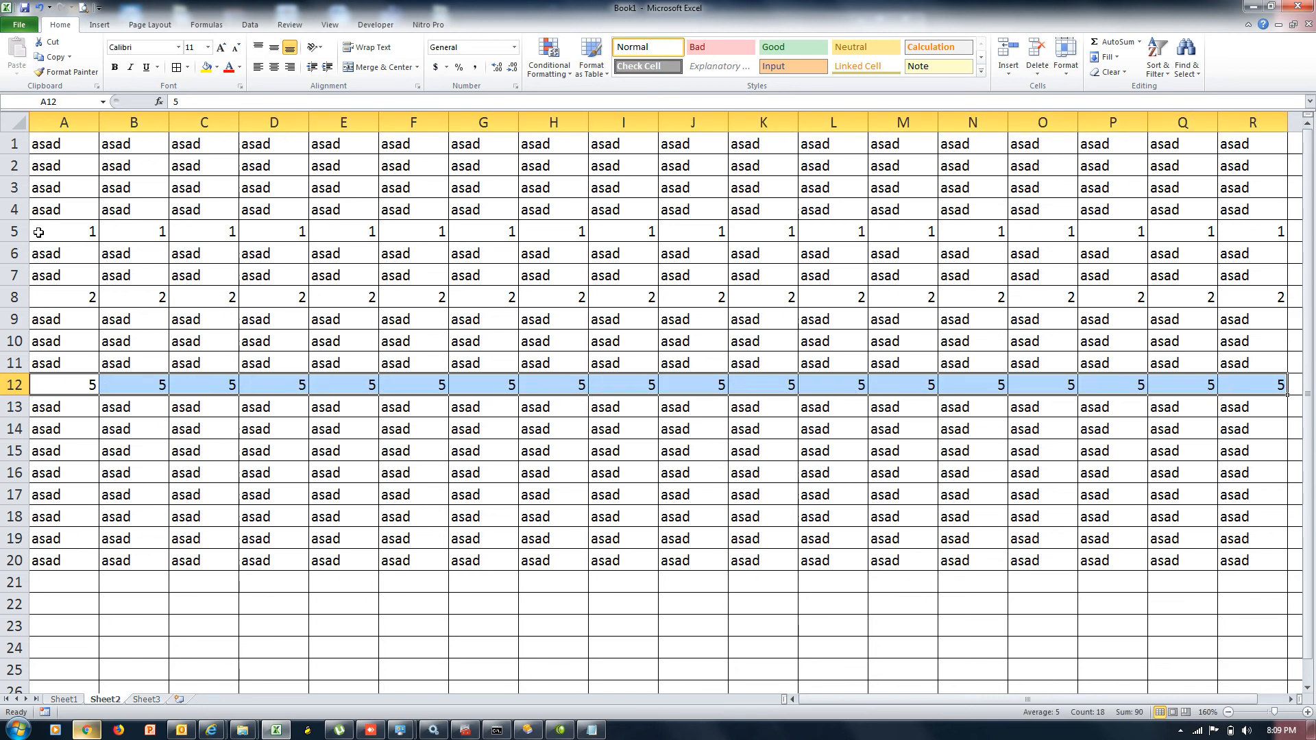
click(39, 232)
drag(14, 297, 15, 389)
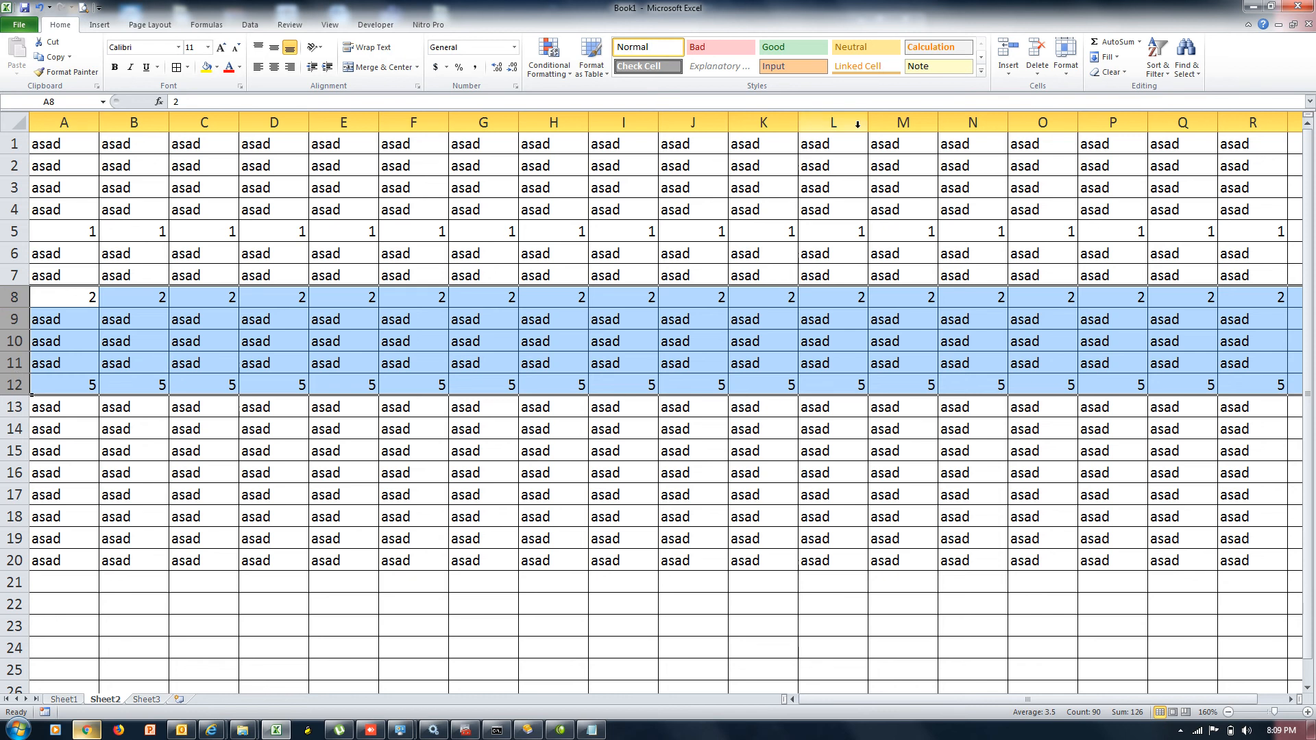
click(1068, 72)
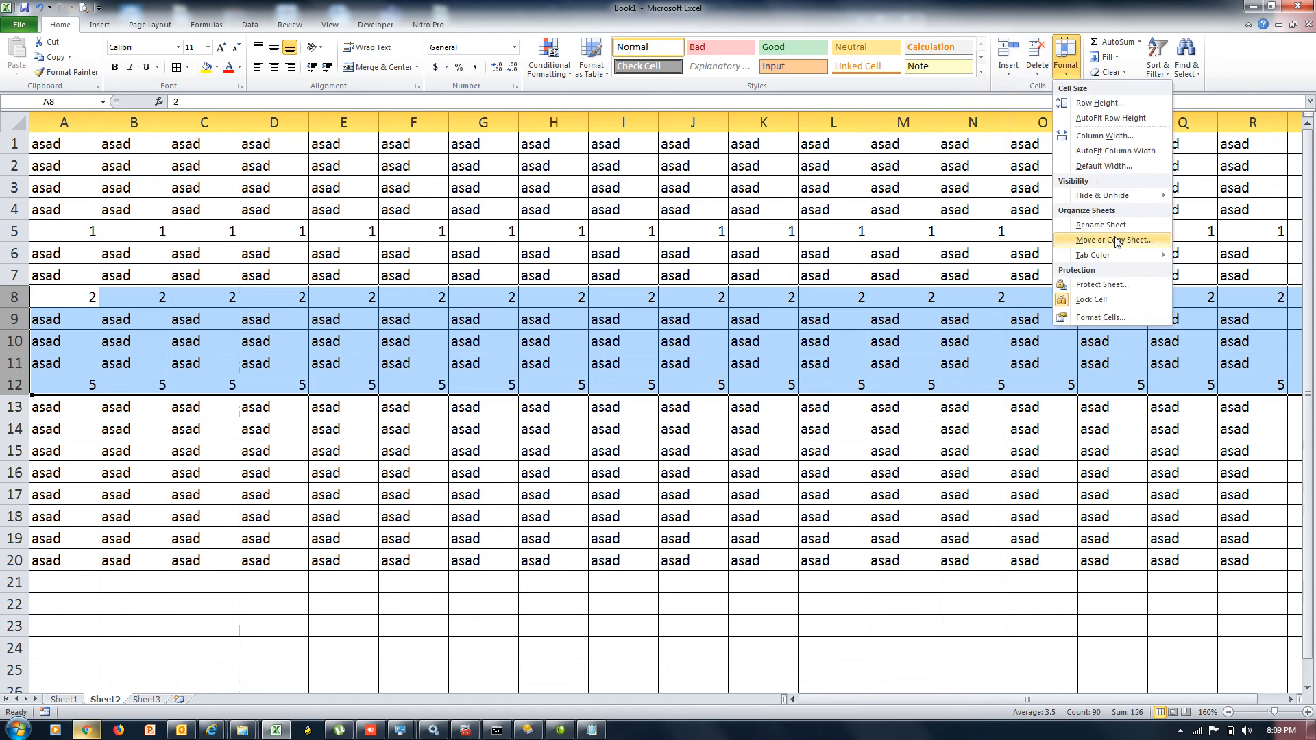
mouse_move(1122, 200)
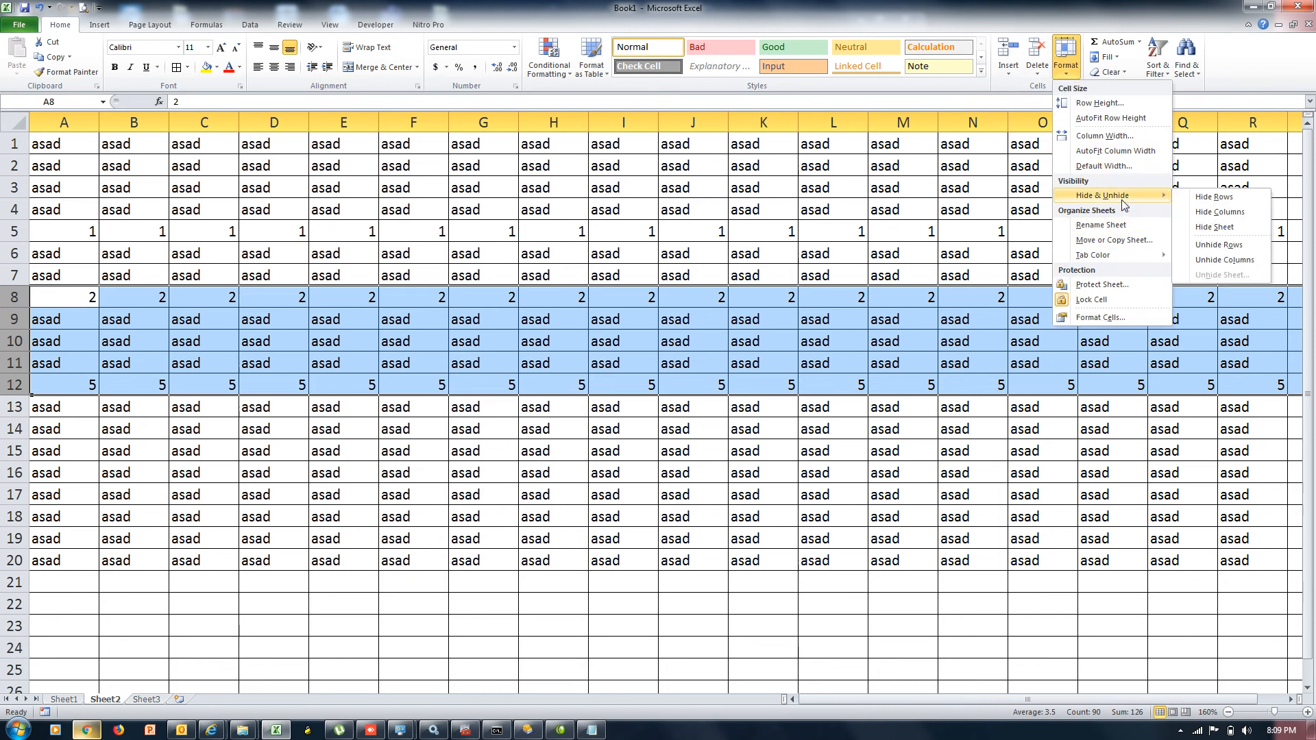
click(1214, 198)
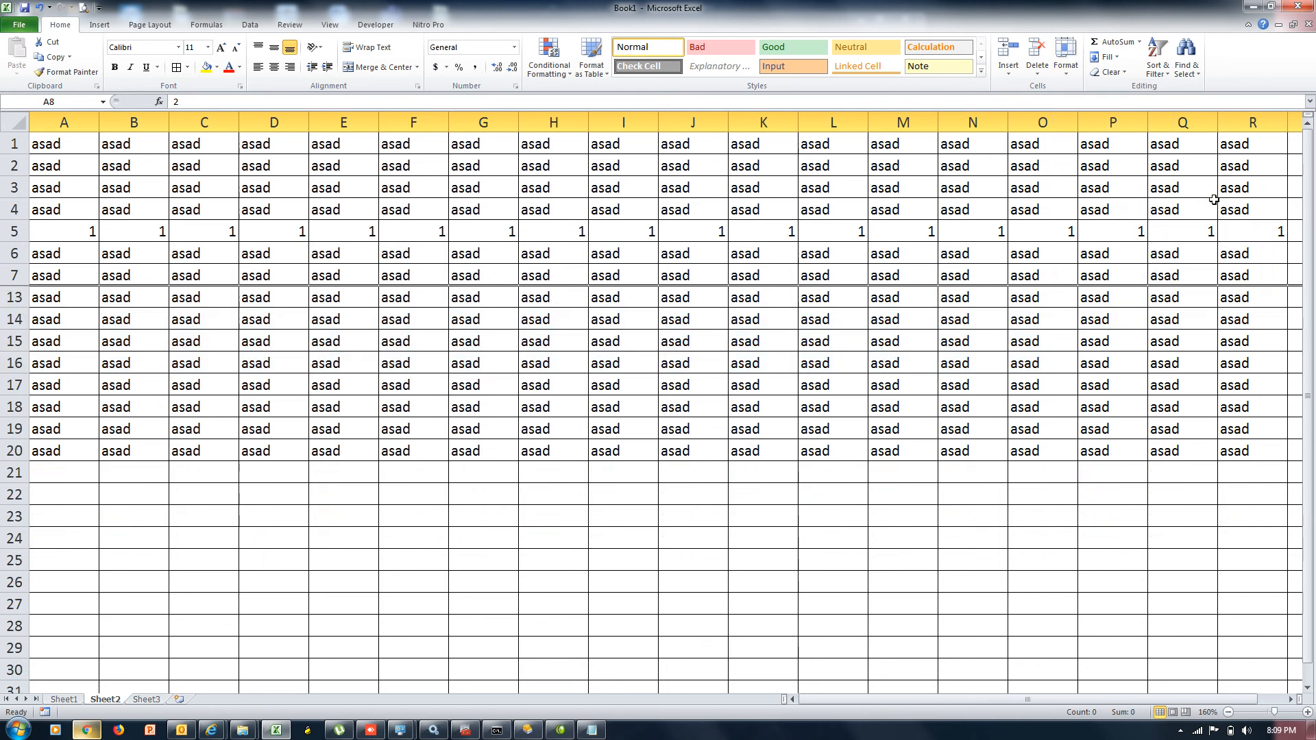
key(ctrl+z)
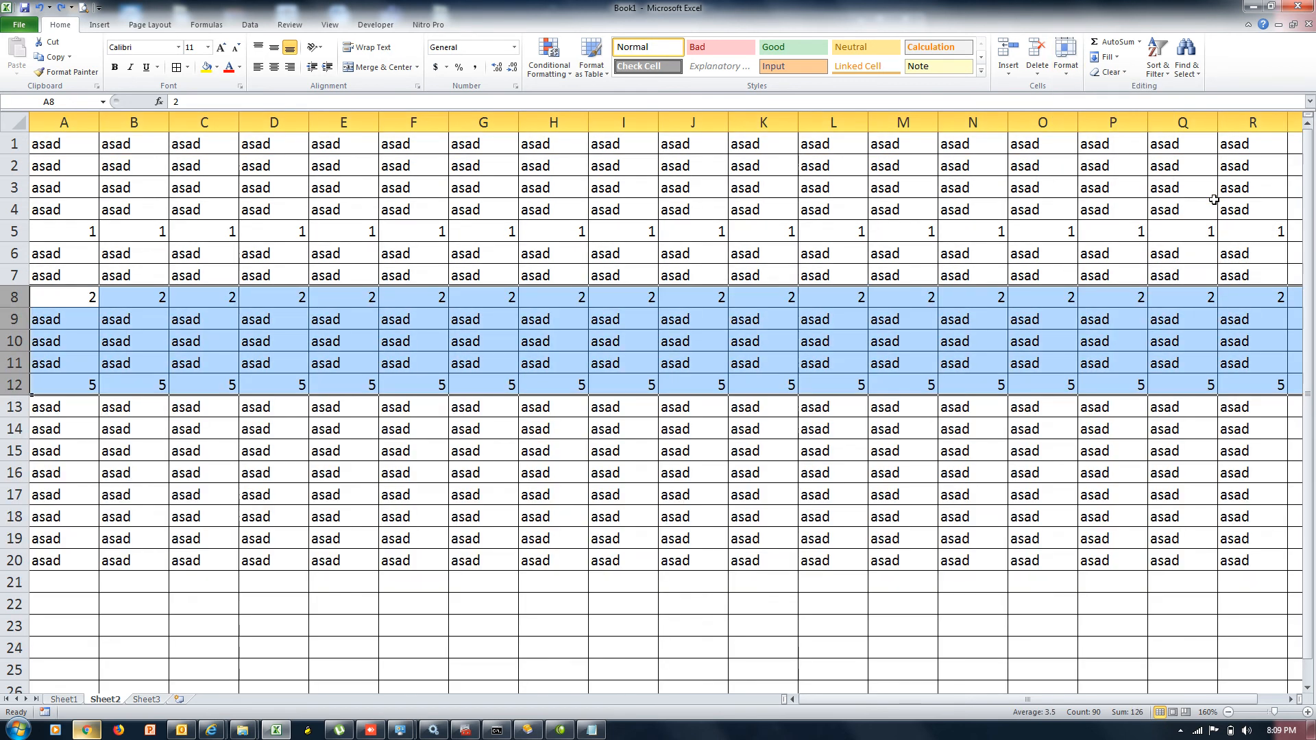
key(ctrl+y)
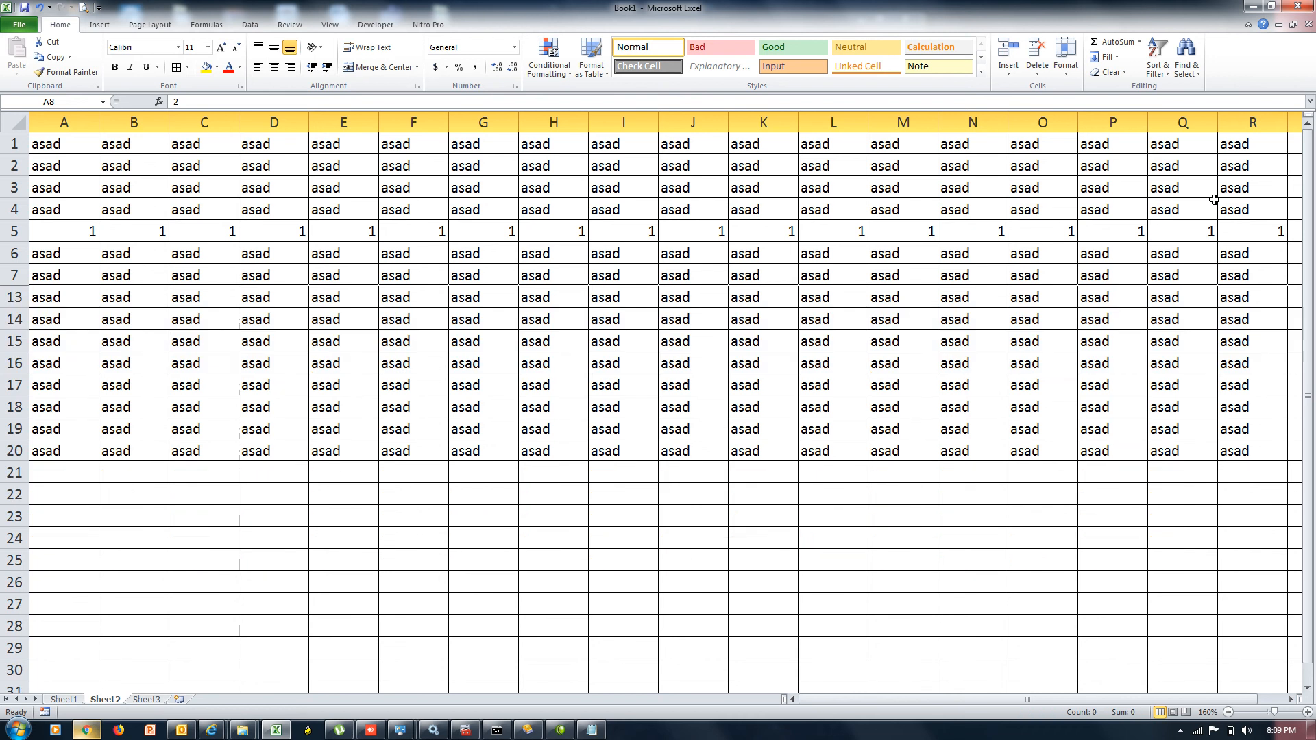
key(ctrl+z)
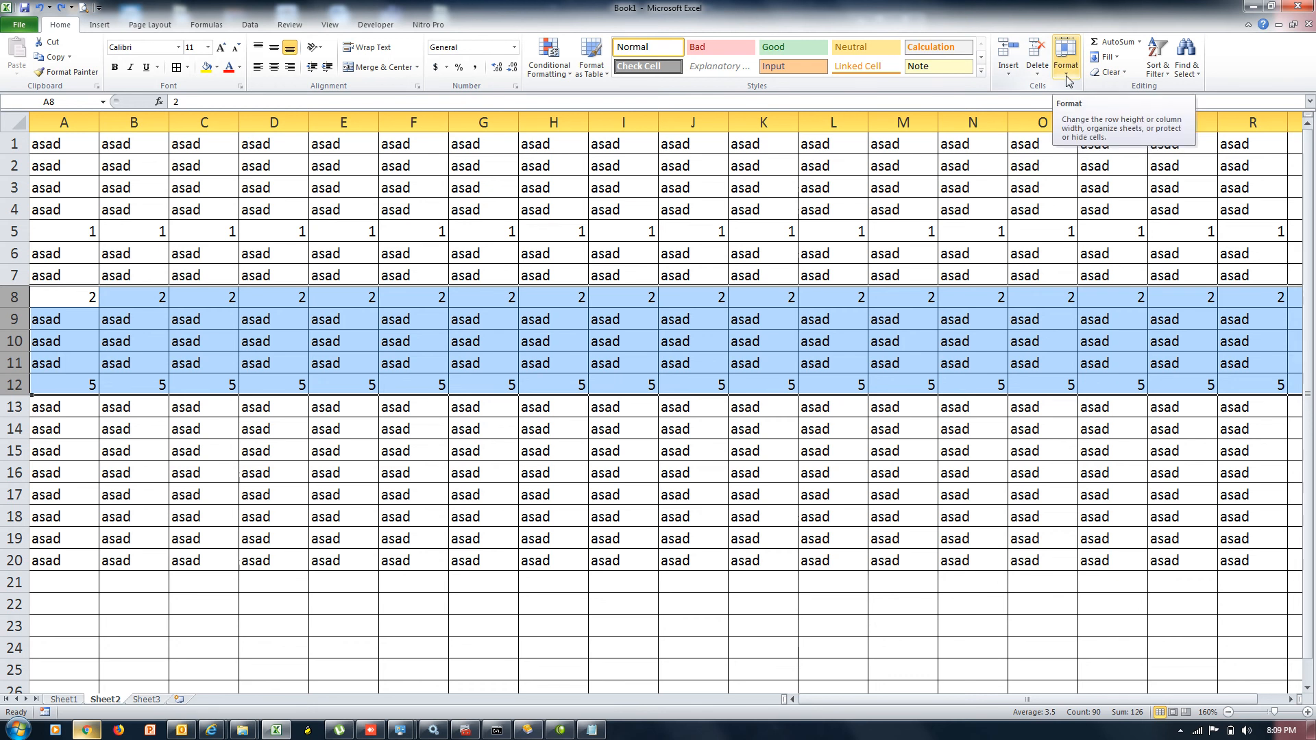
Hide columns G through N via Format > Hide & Unhide
click(675, 345)
drag(515, 121, 1004, 82)
click(1063, 76)
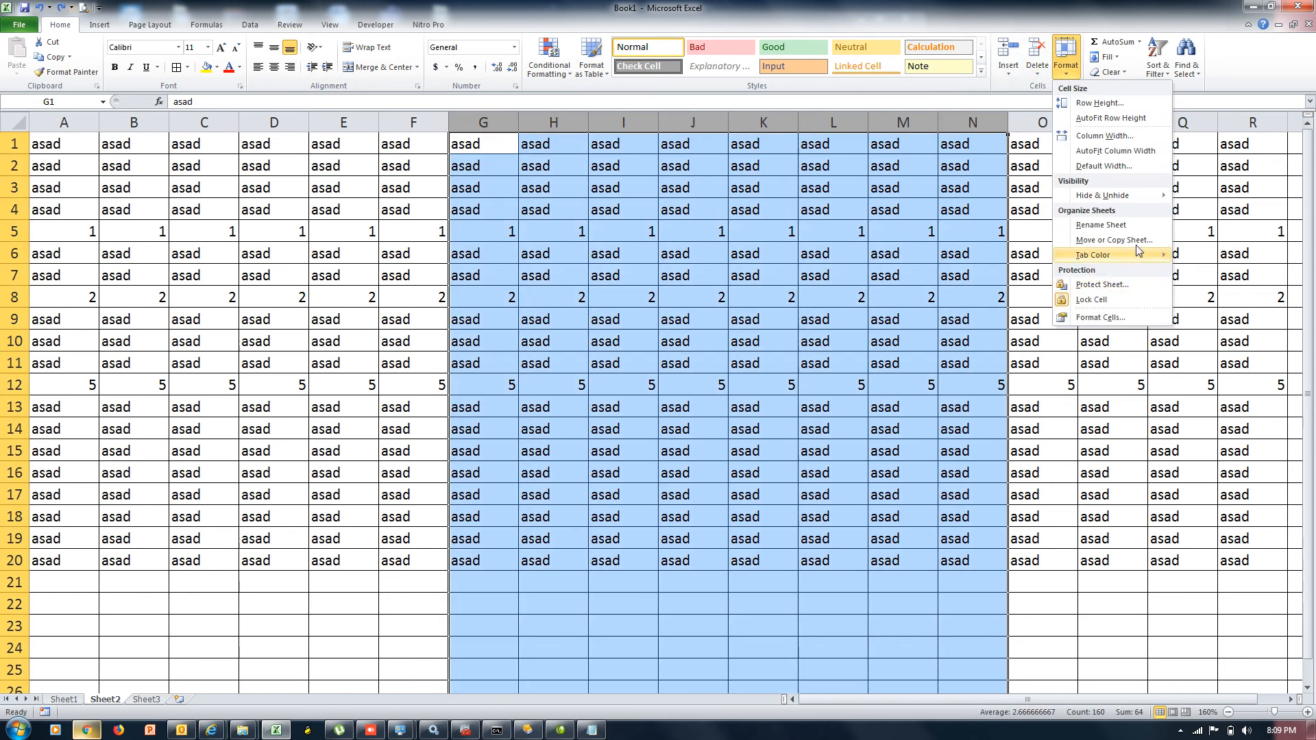
mouse_move(1130, 199)
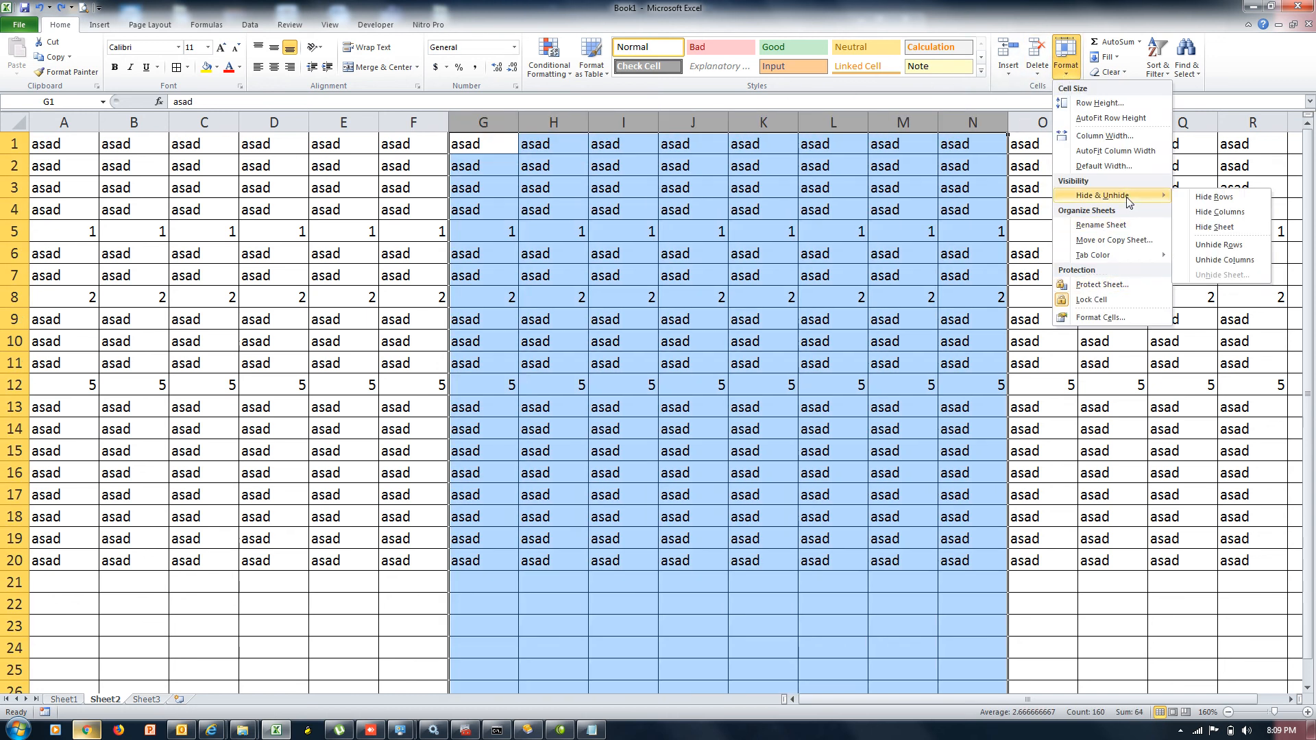
click(1214, 217)
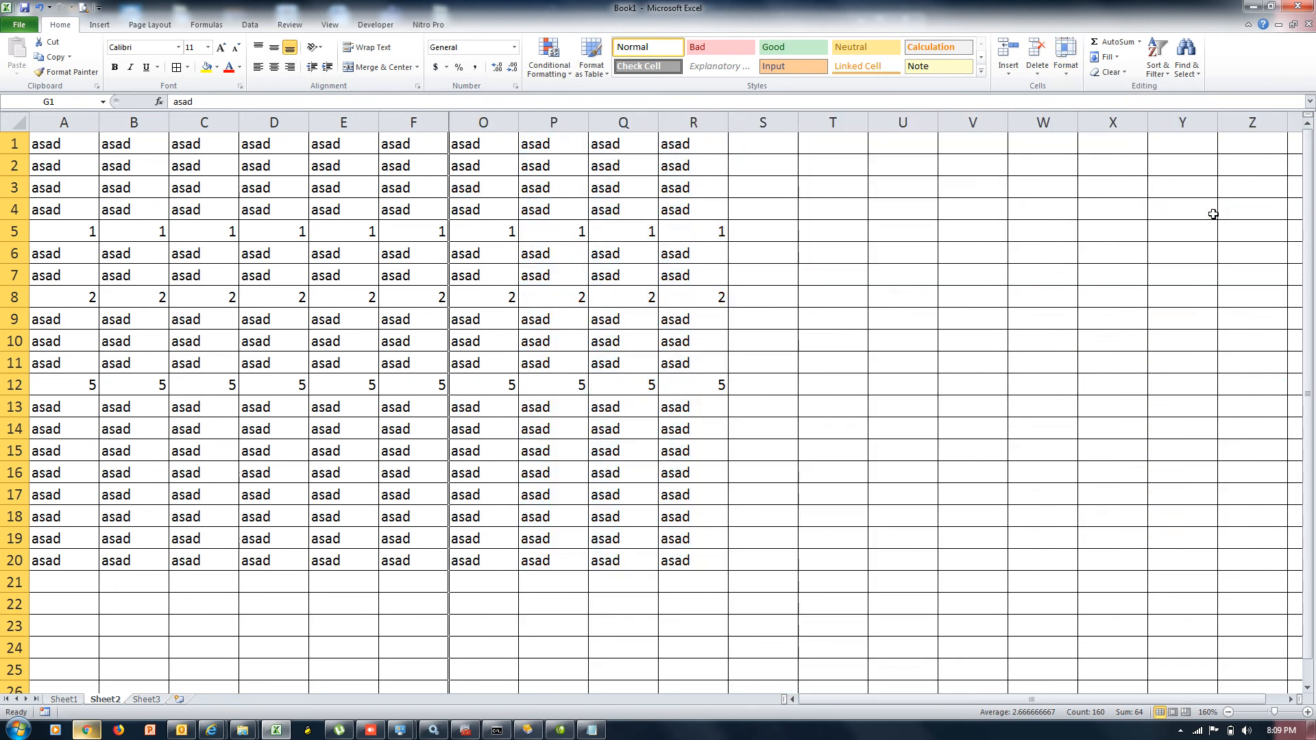
Unhide columns G–N, then hide F–O with Ctrl+0 and undo it
click(847, 236)
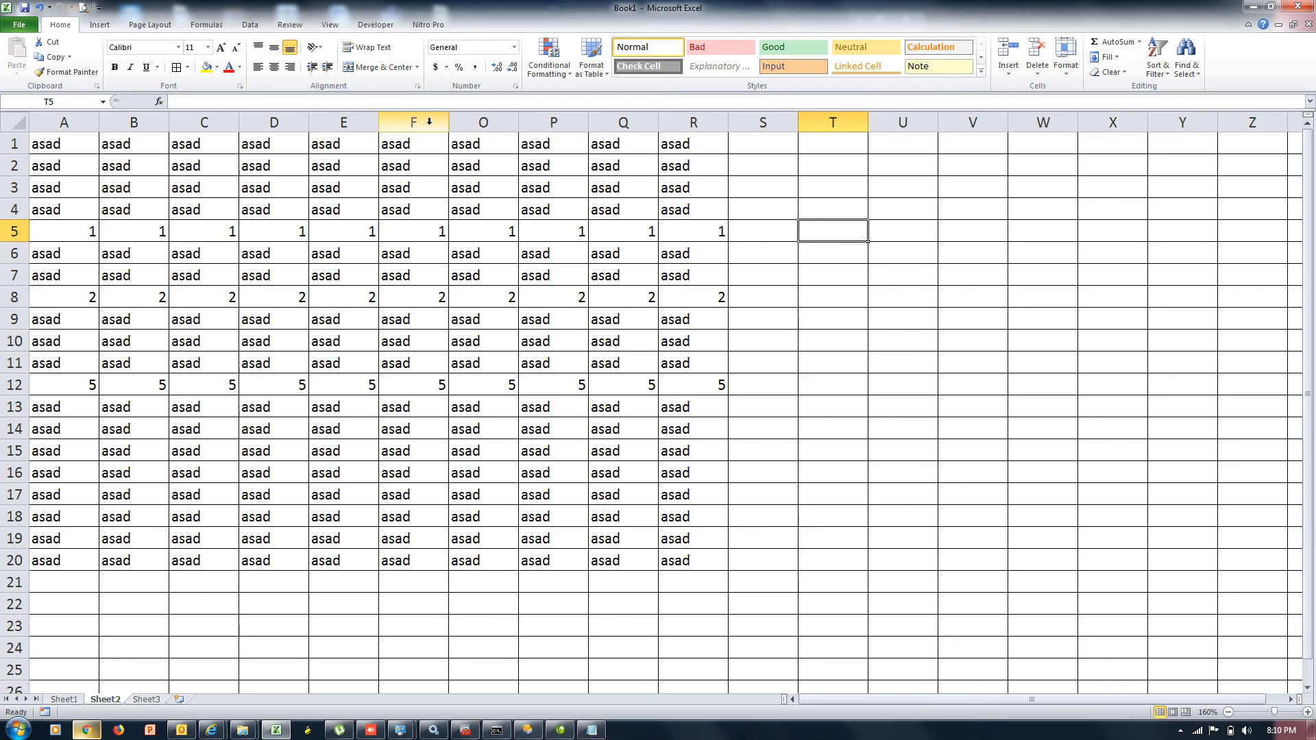
drag(429, 122, 480, 122)
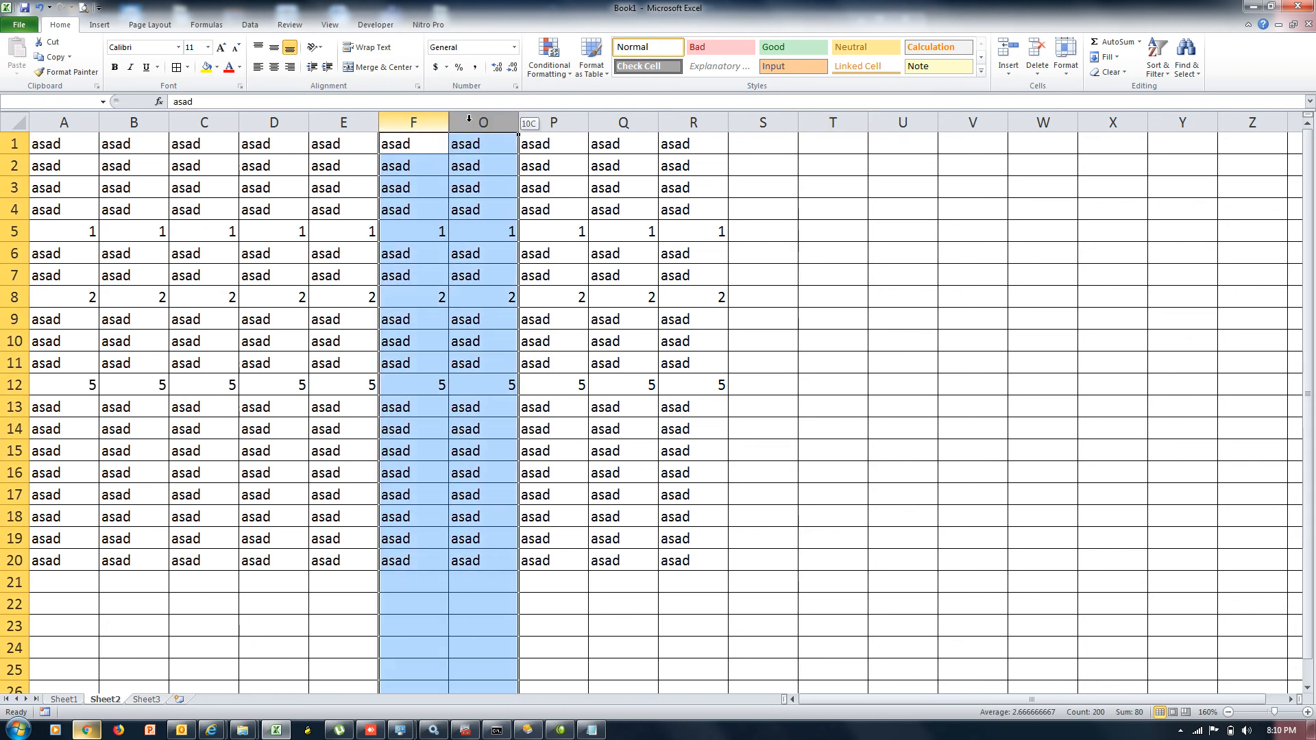
click(1073, 81)
mouse_move(1111, 198)
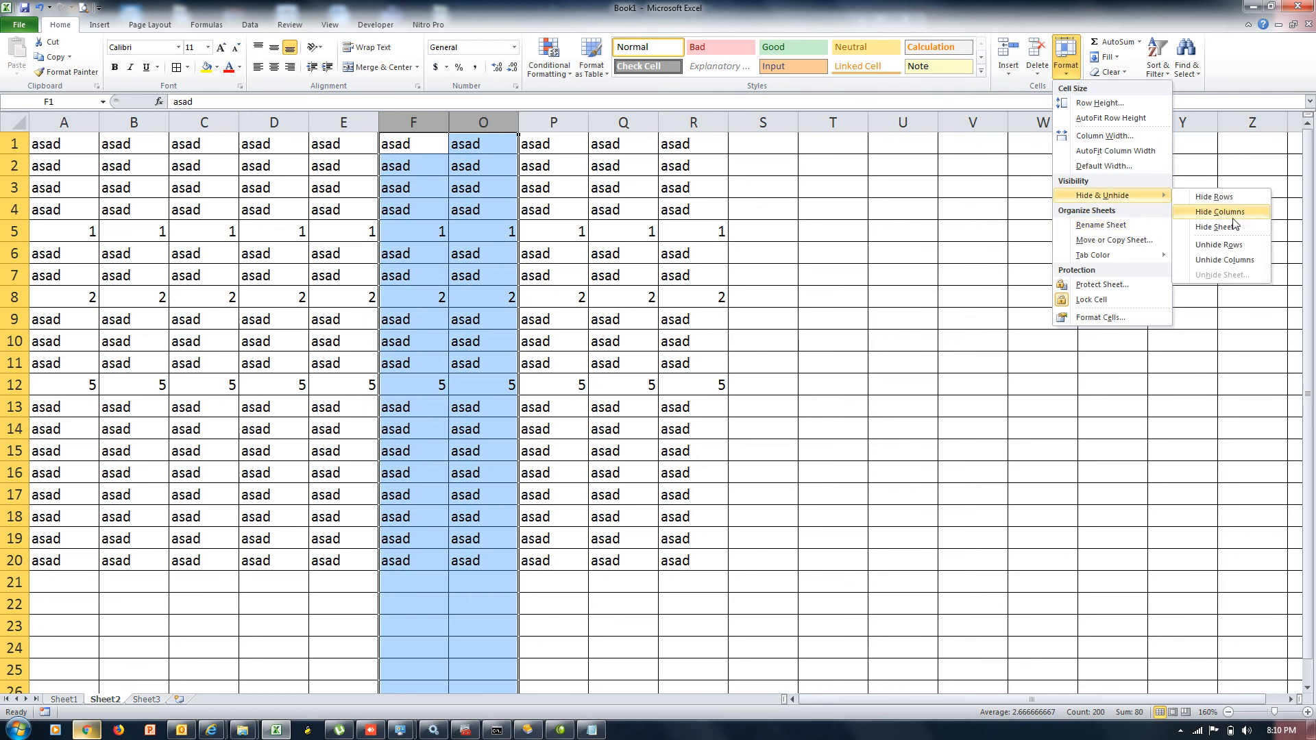
click(1225, 260)
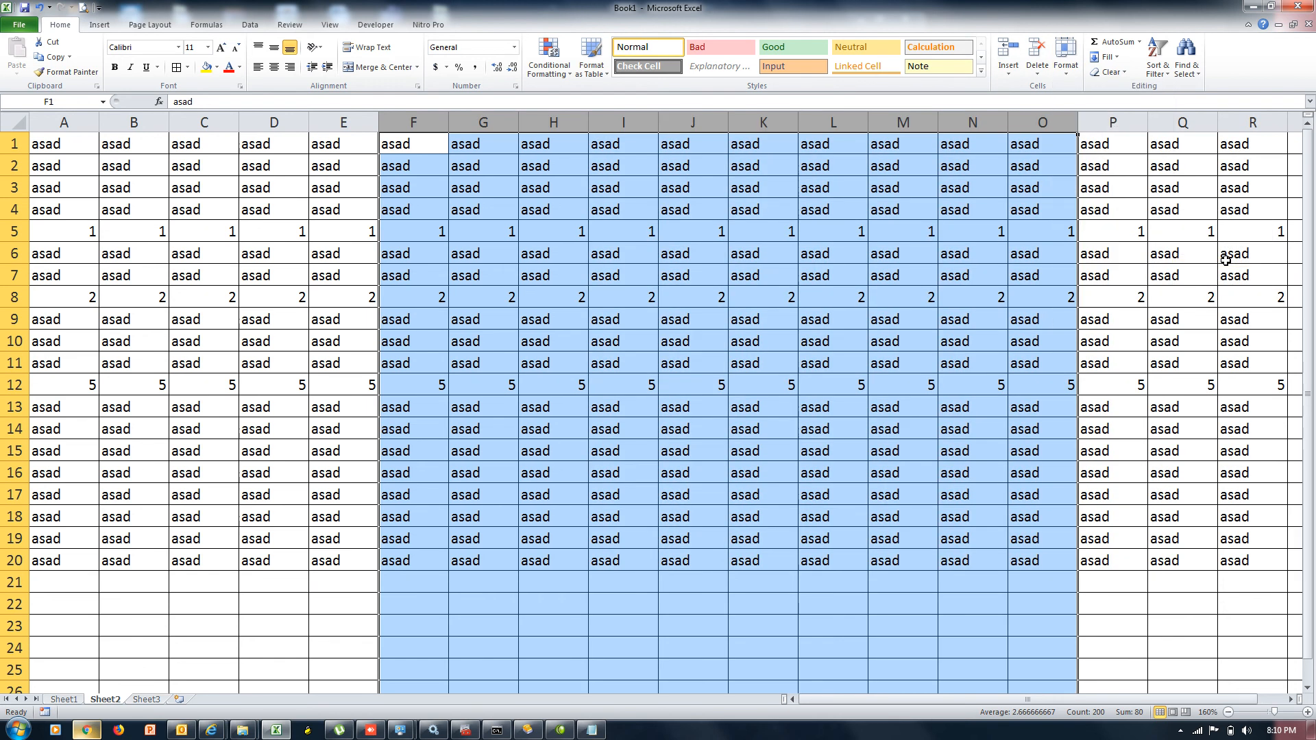
key(ctrl+0)
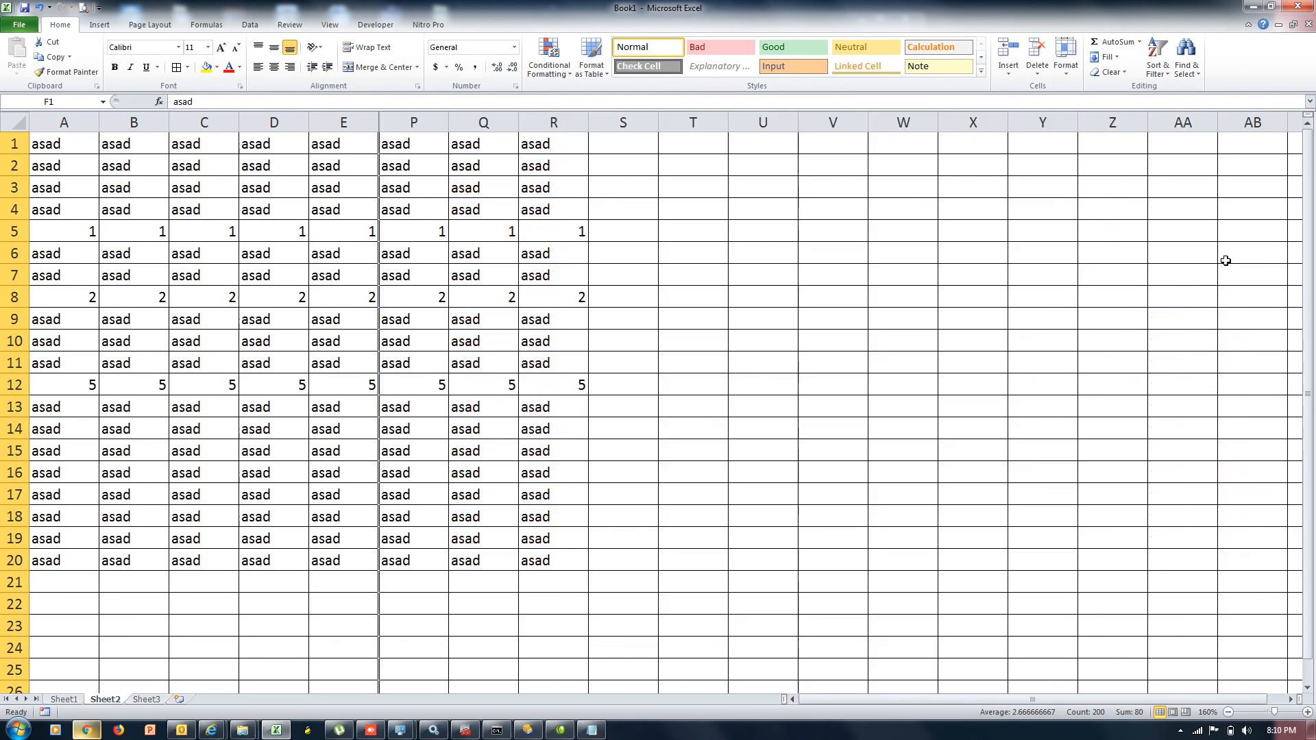
key(ctrl+z)
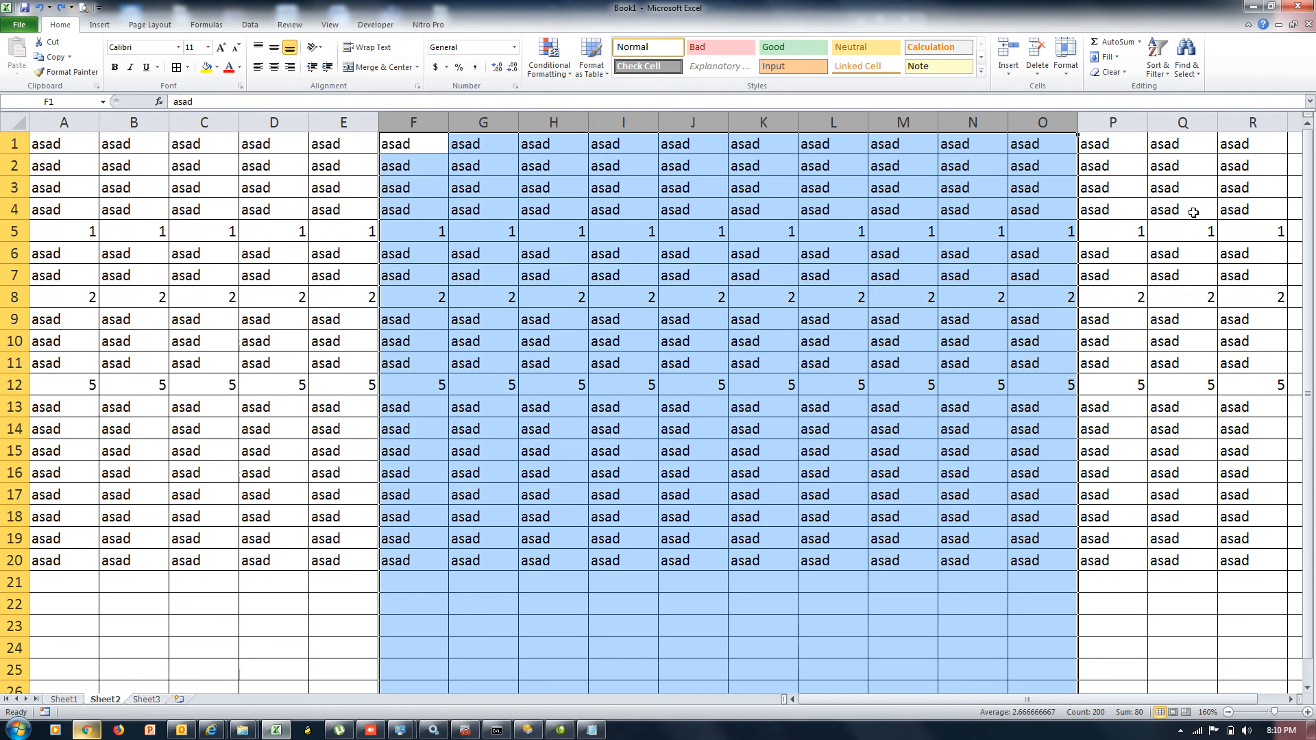
Hide Sheet2 with Format > Hide & Unhide > Hide Sheet
click(1066, 77)
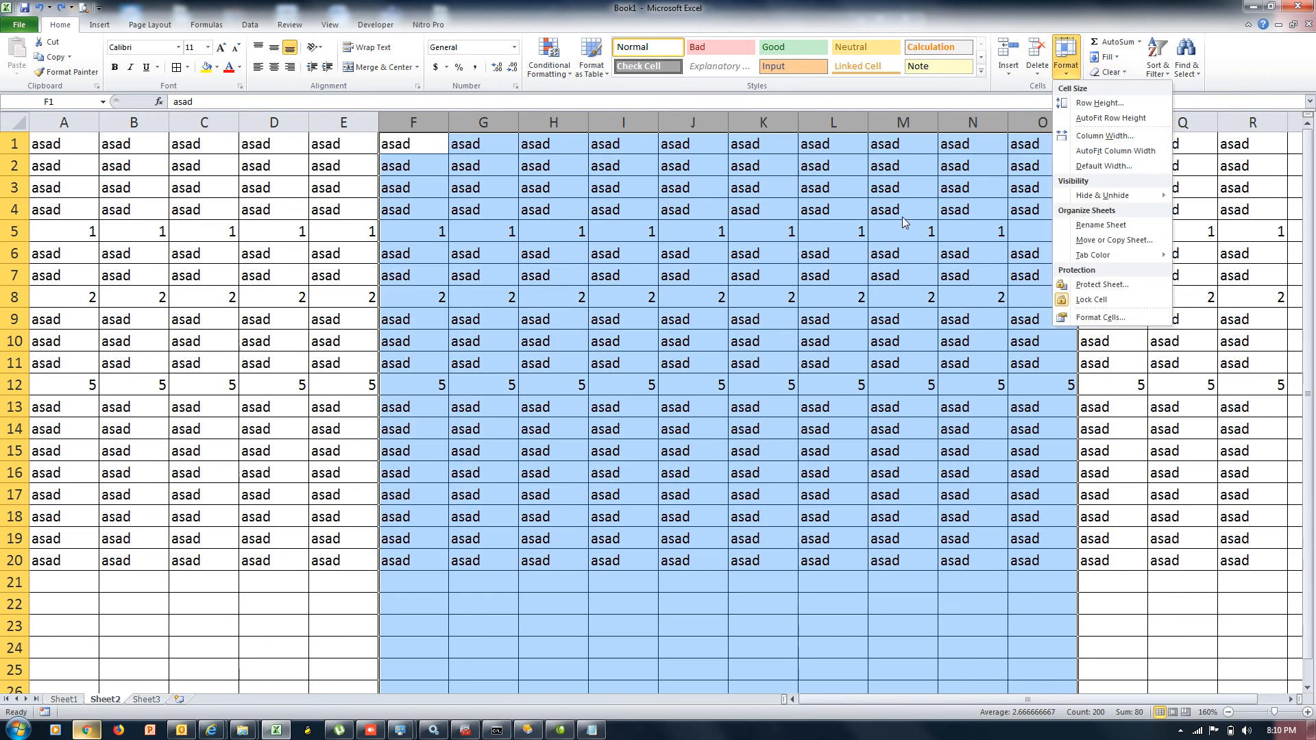
mouse_move(1117, 198)
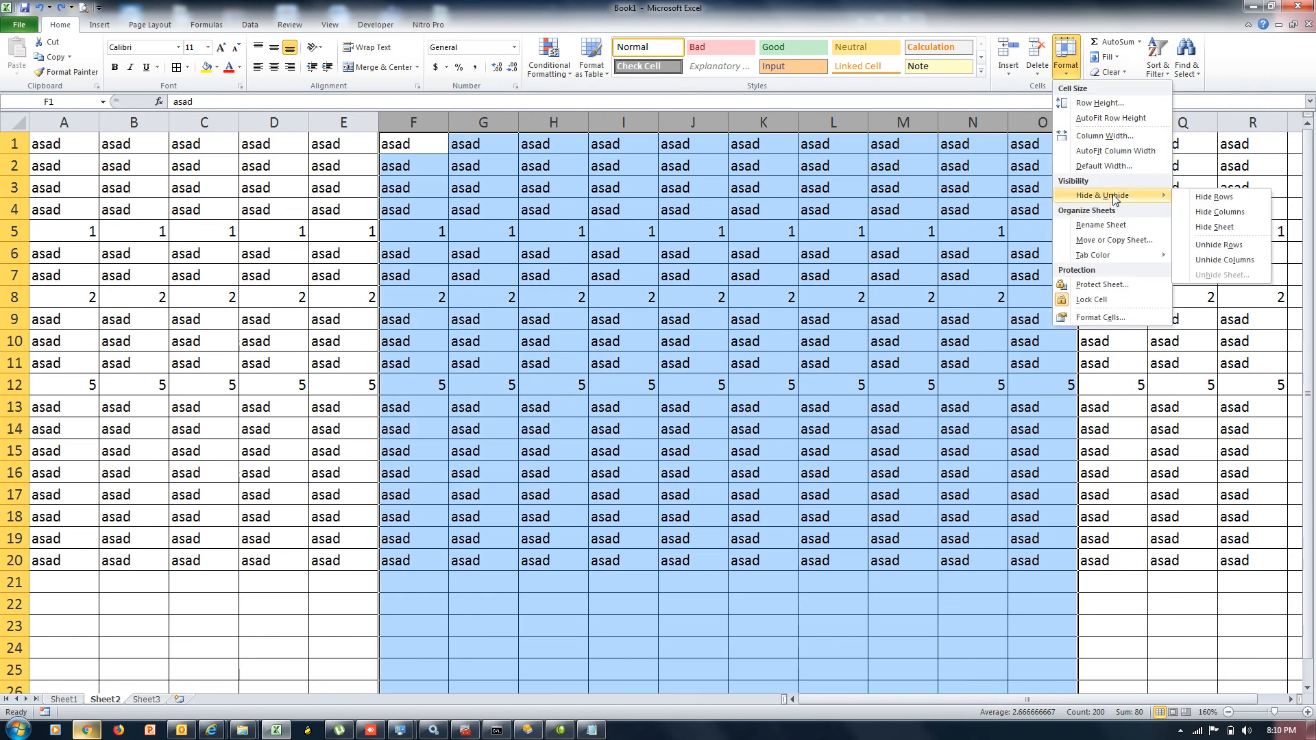
click(1221, 230)
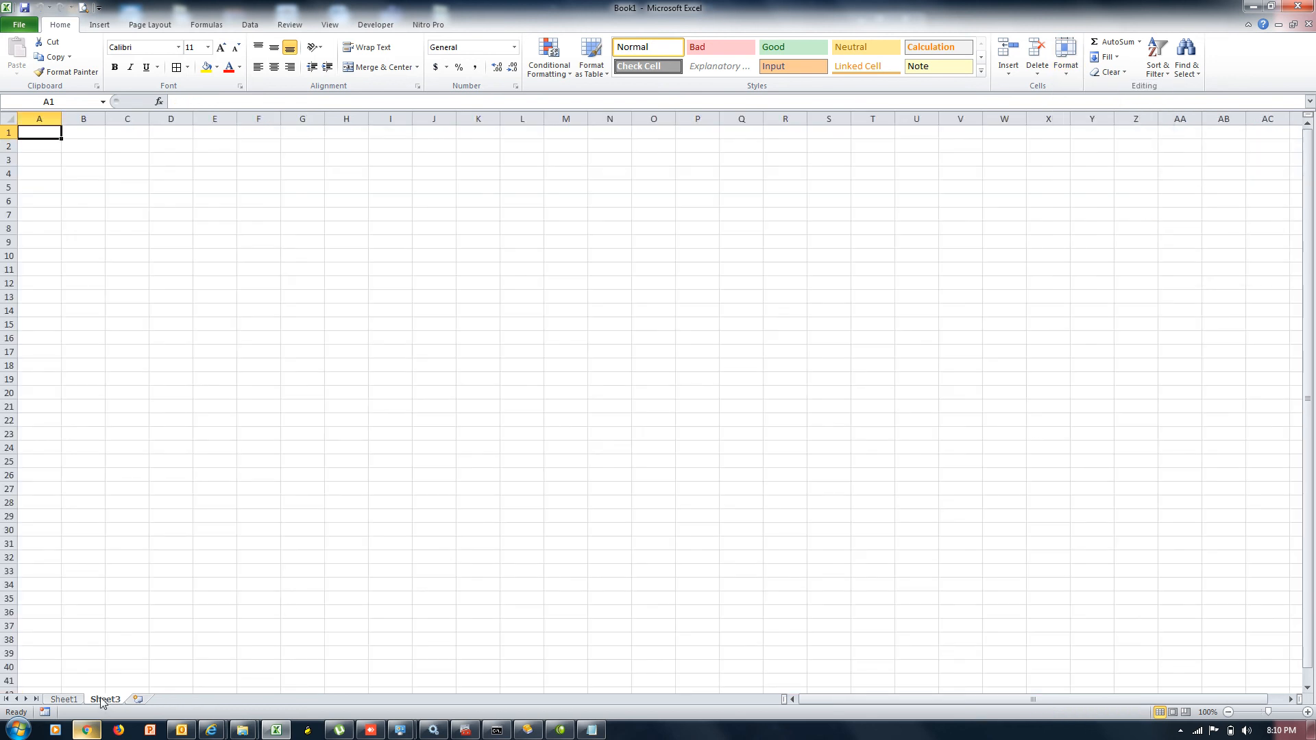
Hide Sheet3 using Format > Hide & Unhide > Hide Sheet
click(1068, 74)
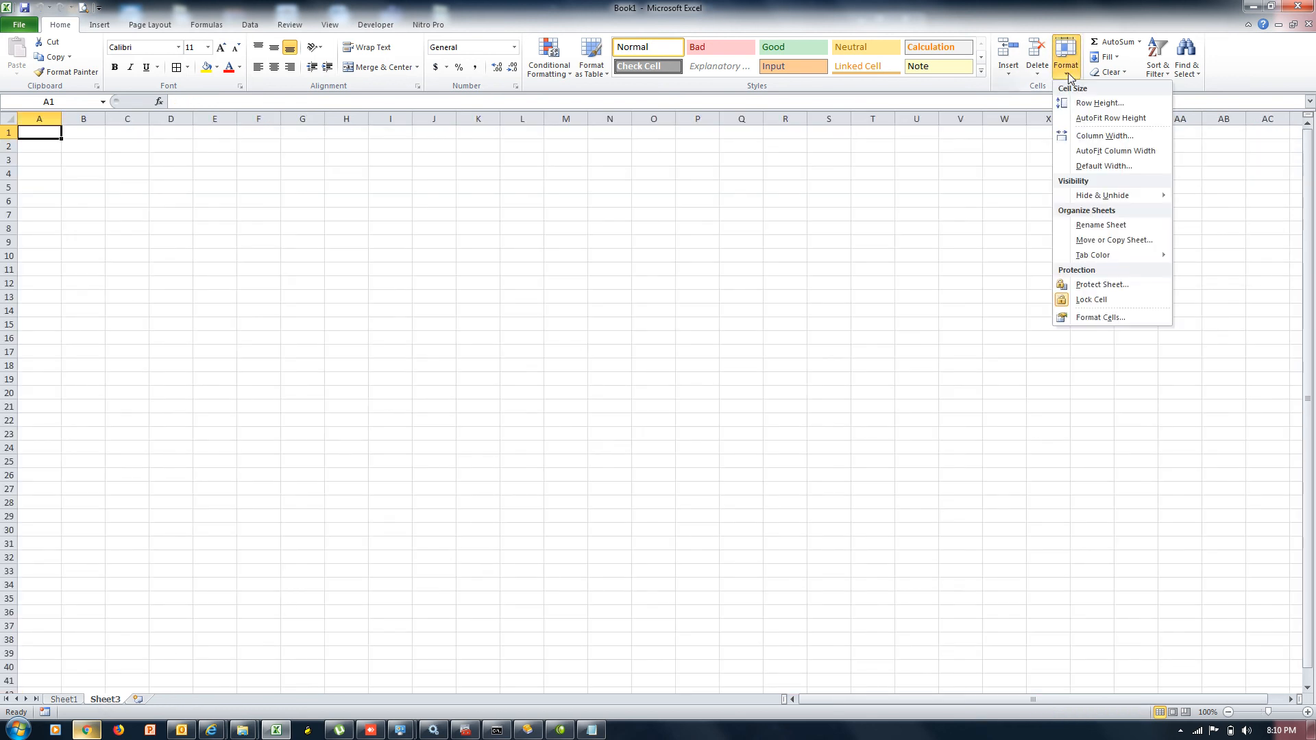
mouse_move(1113, 195)
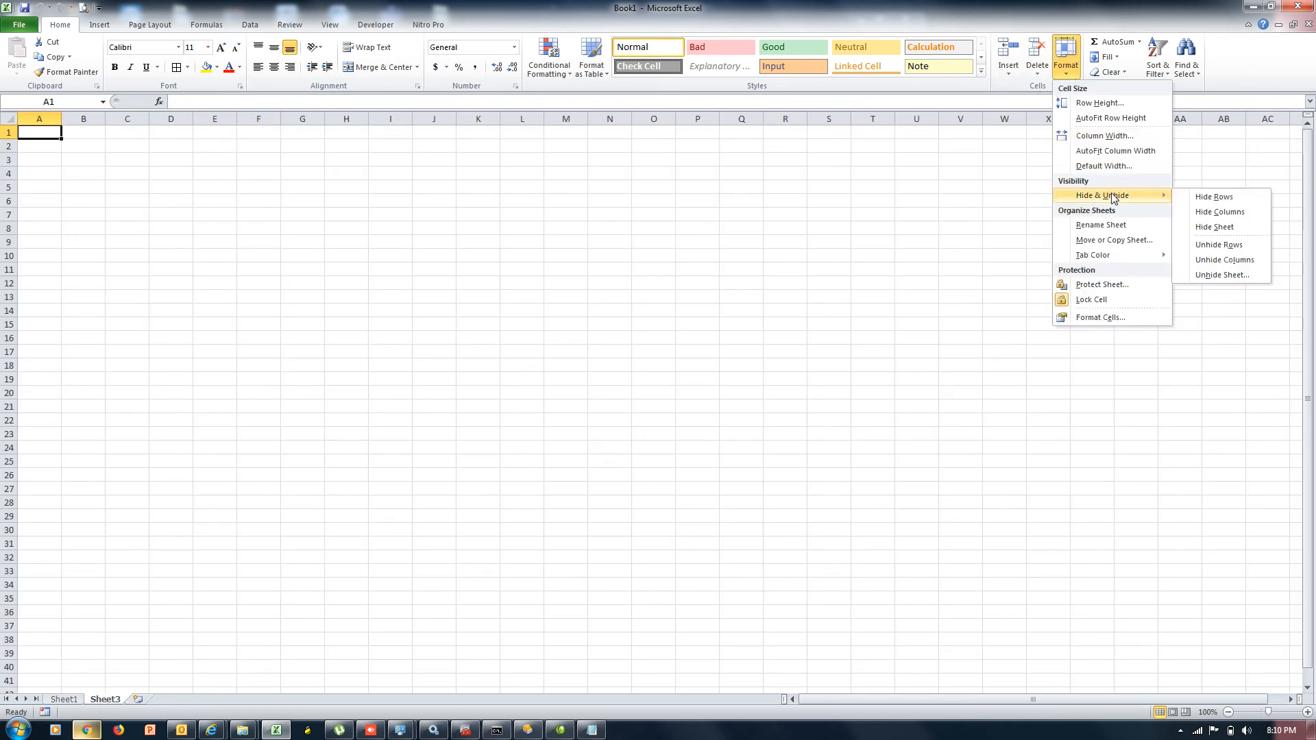
click(1215, 227)
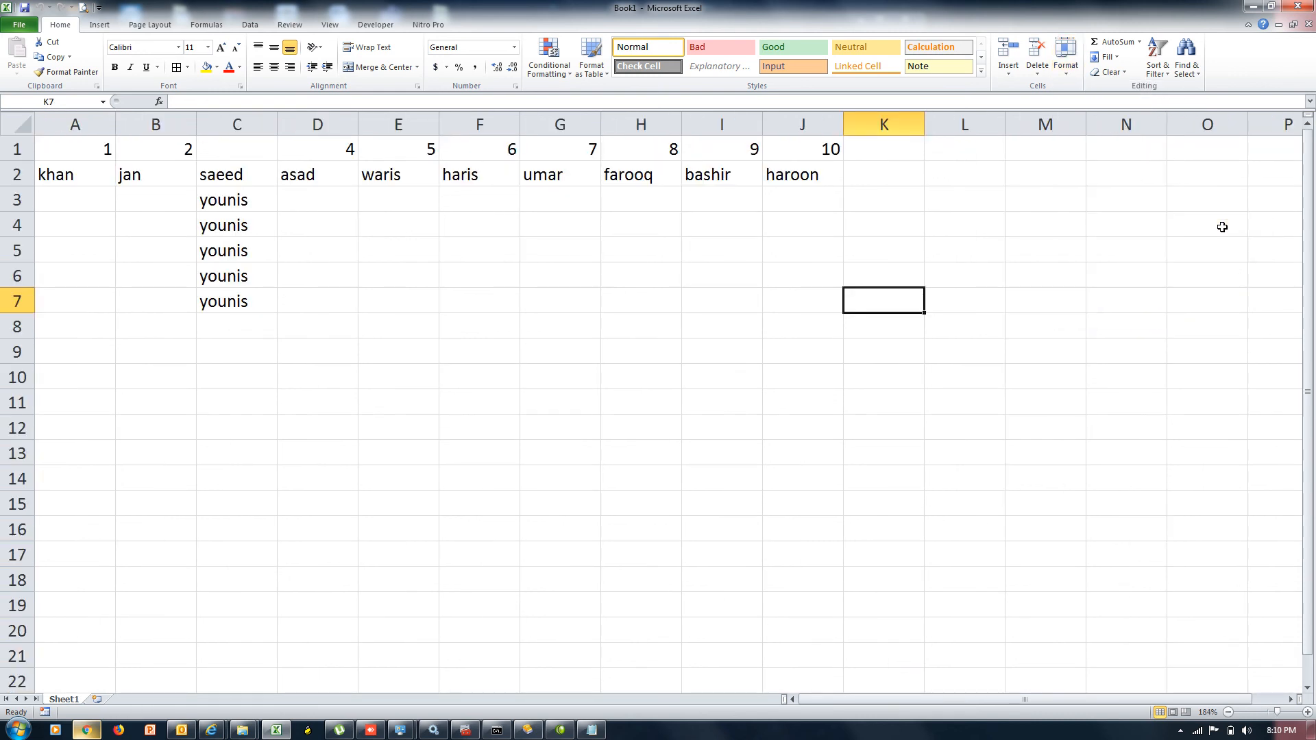
click(1067, 77)
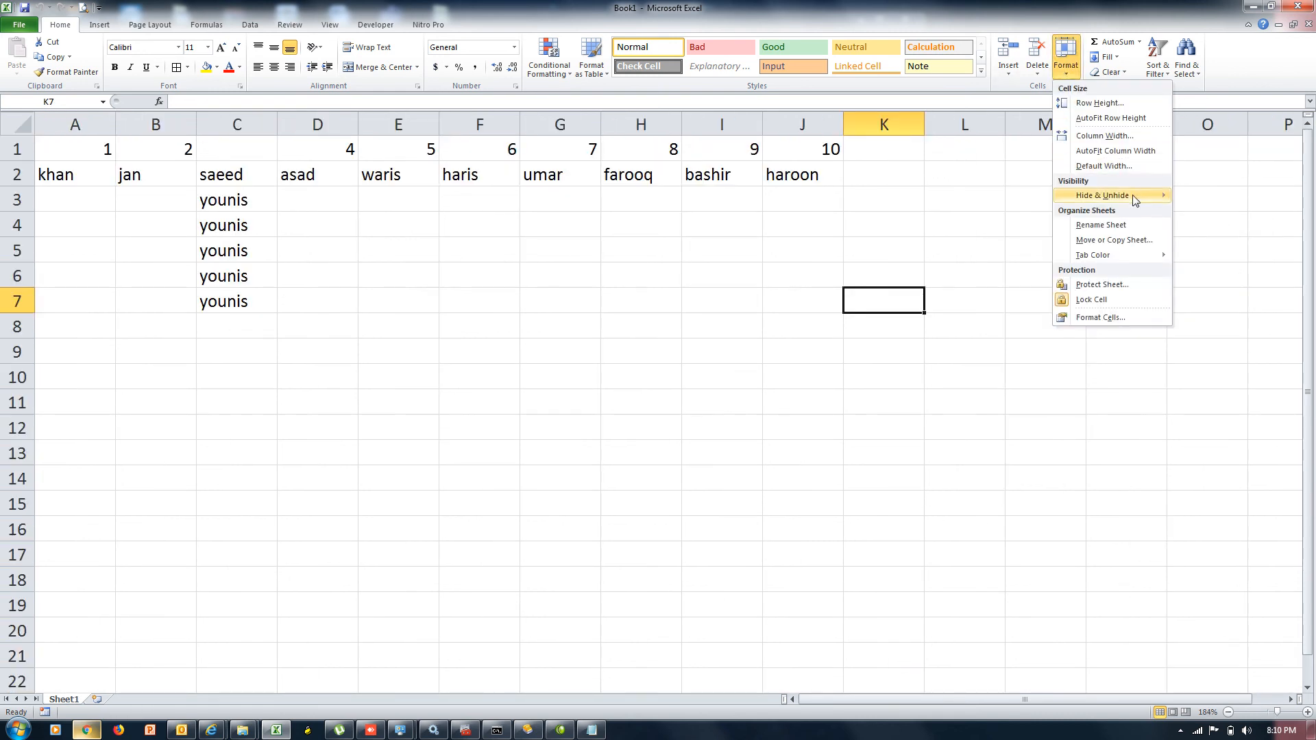
mouse_move(1135, 197)
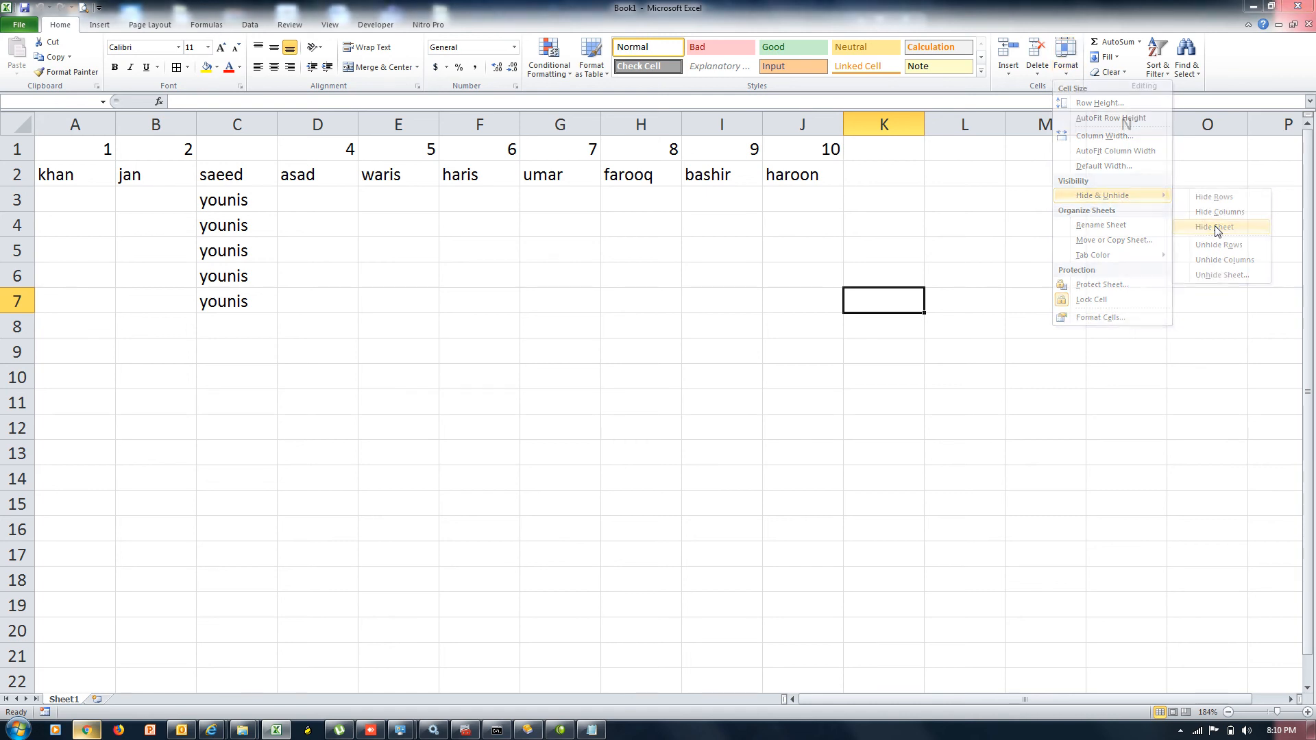
Try hiding and deleting Sheet1, dismiss both one-visible-sheet warnings, then insert Sheet6
click(1217, 229)
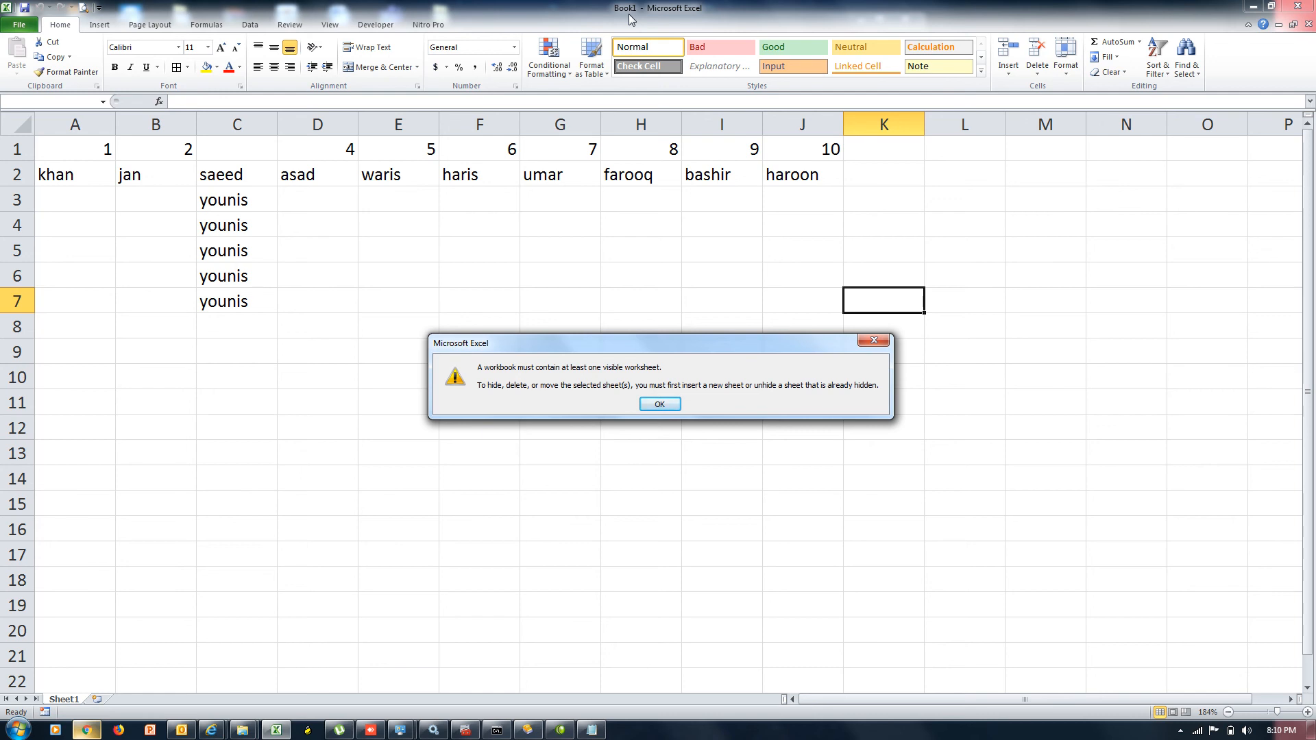
click(660, 404)
click(1037, 69)
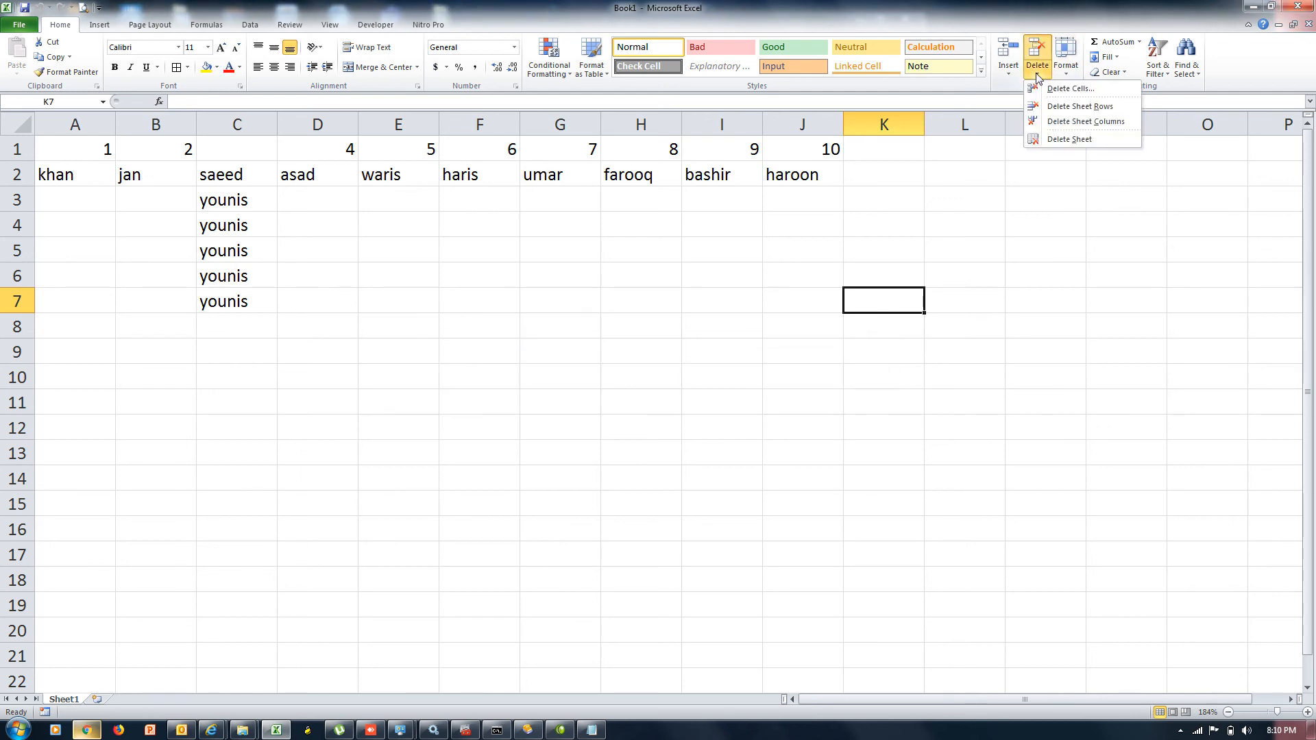
click(1060, 140)
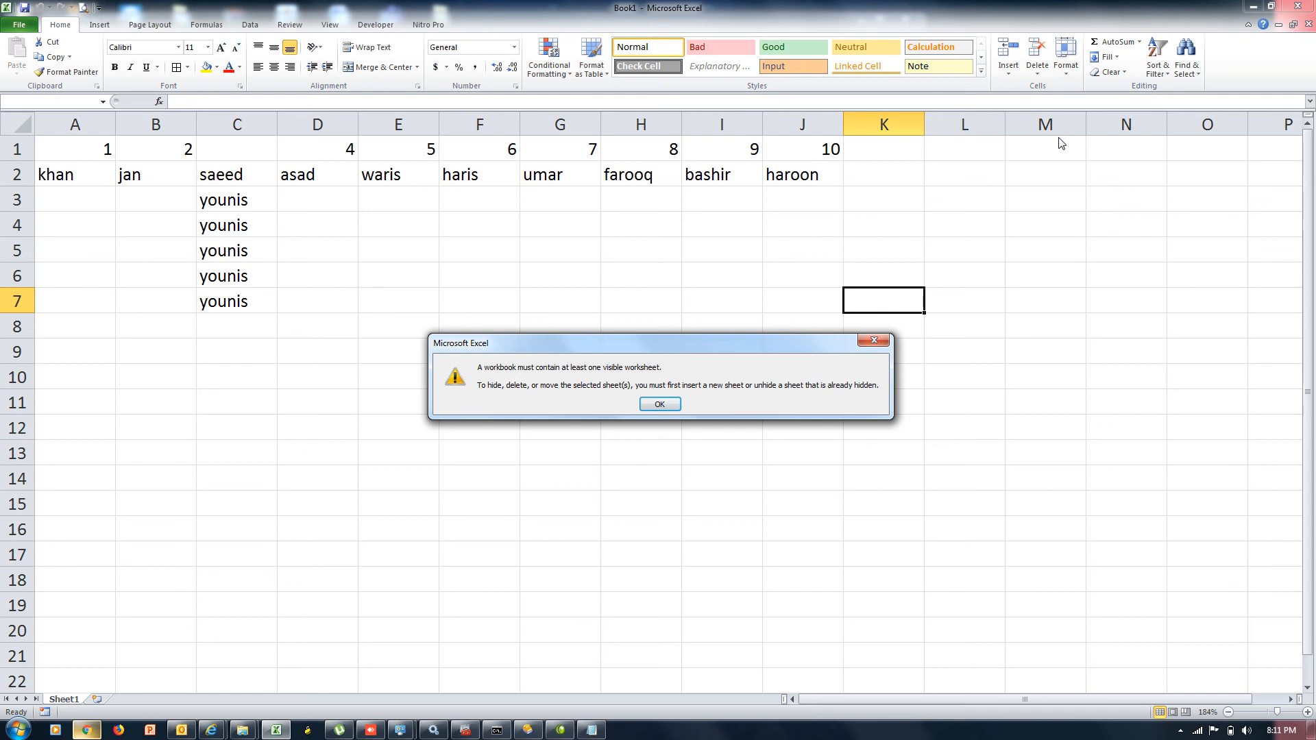
click(659, 405)
click(102, 700)
Delete Sheet1 via Home > Delete > Delete Sheet and confirm the permanent deletion
click(68, 702)
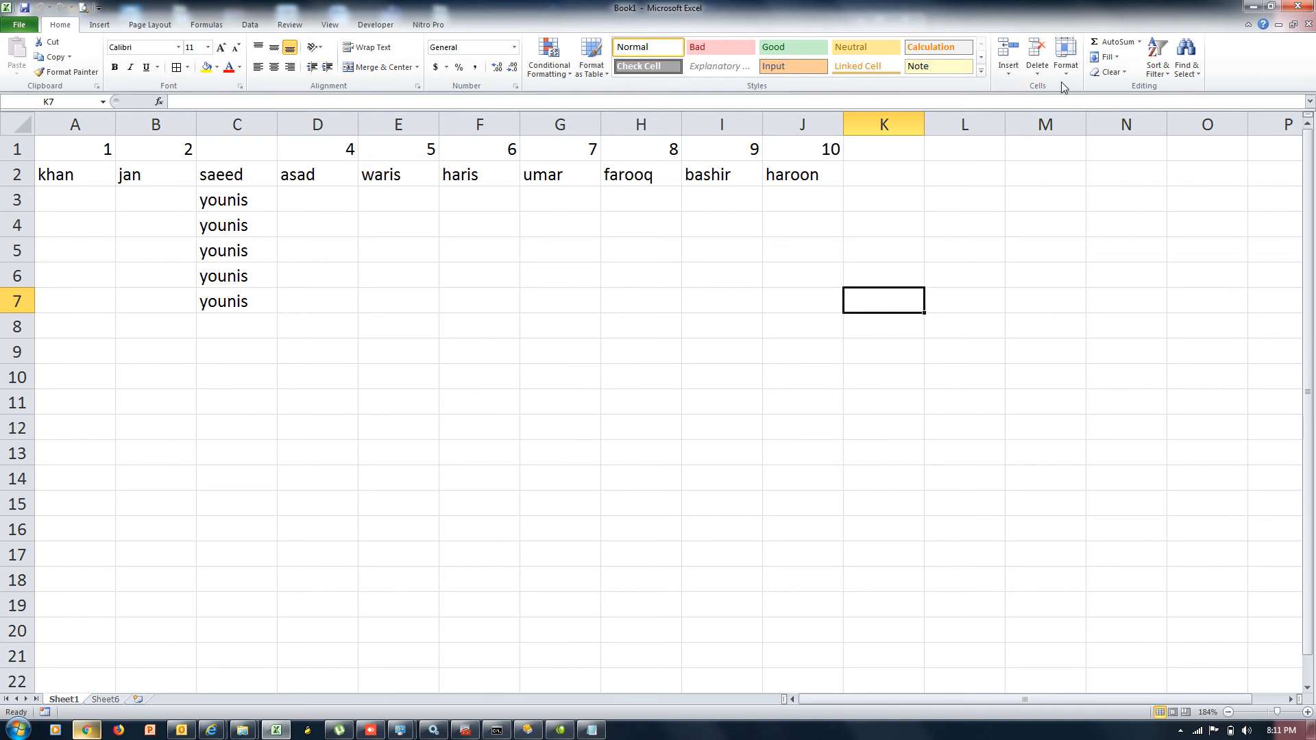
click(1037, 69)
click(1059, 140)
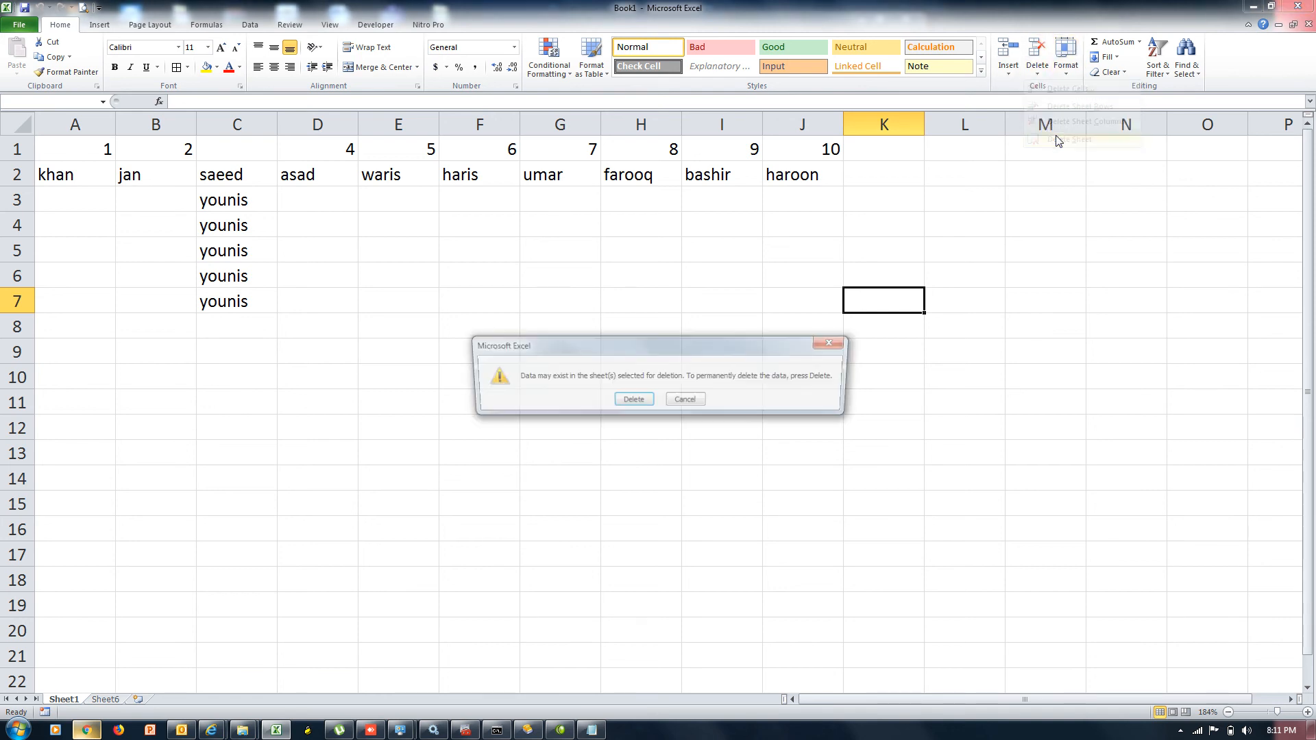
click(629, 401)
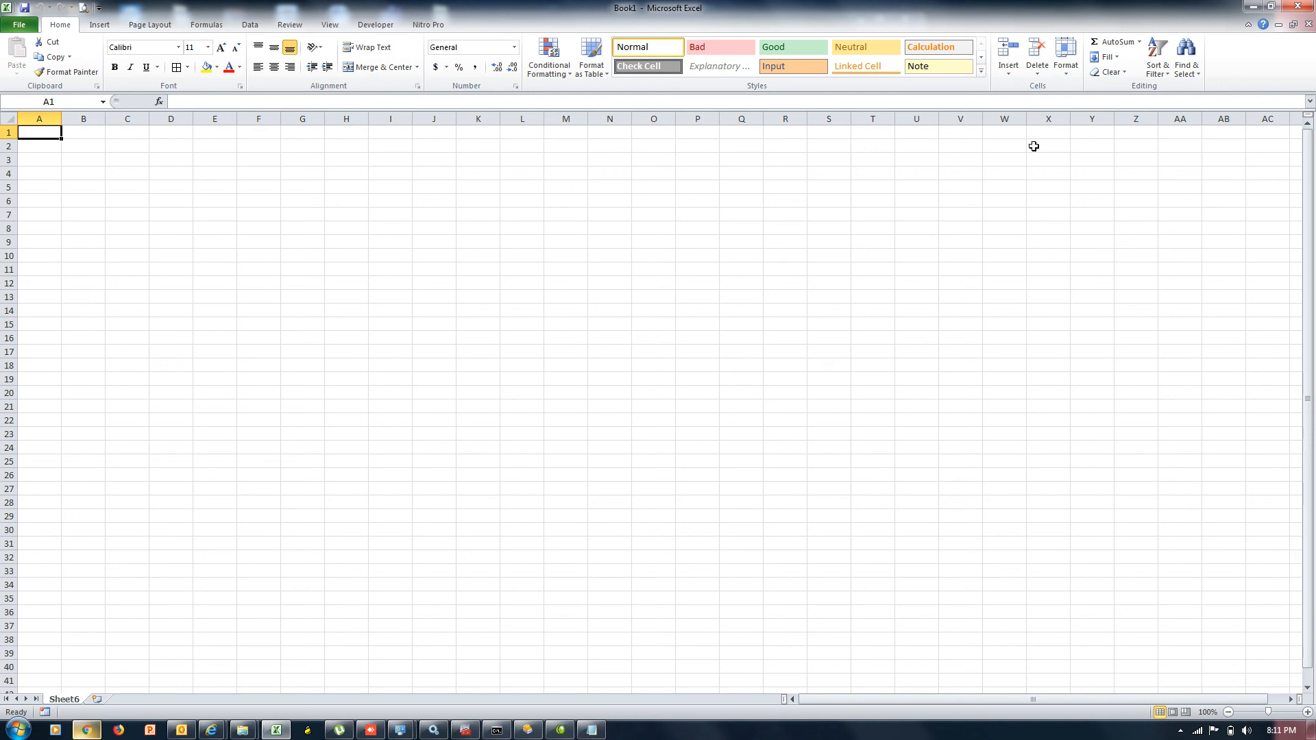
click(1066, 65)
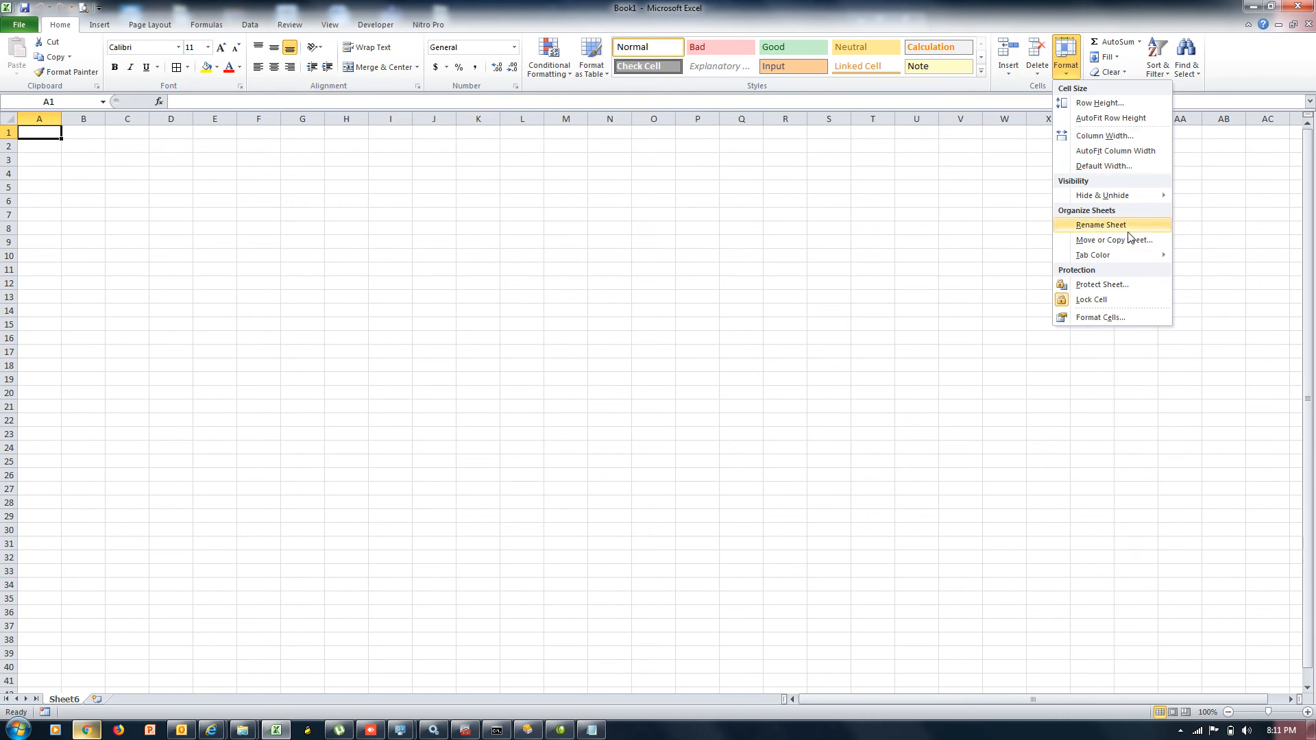
Unhide Sheet2 from the Unhide Sheet list
mouse_move(1116, 199)
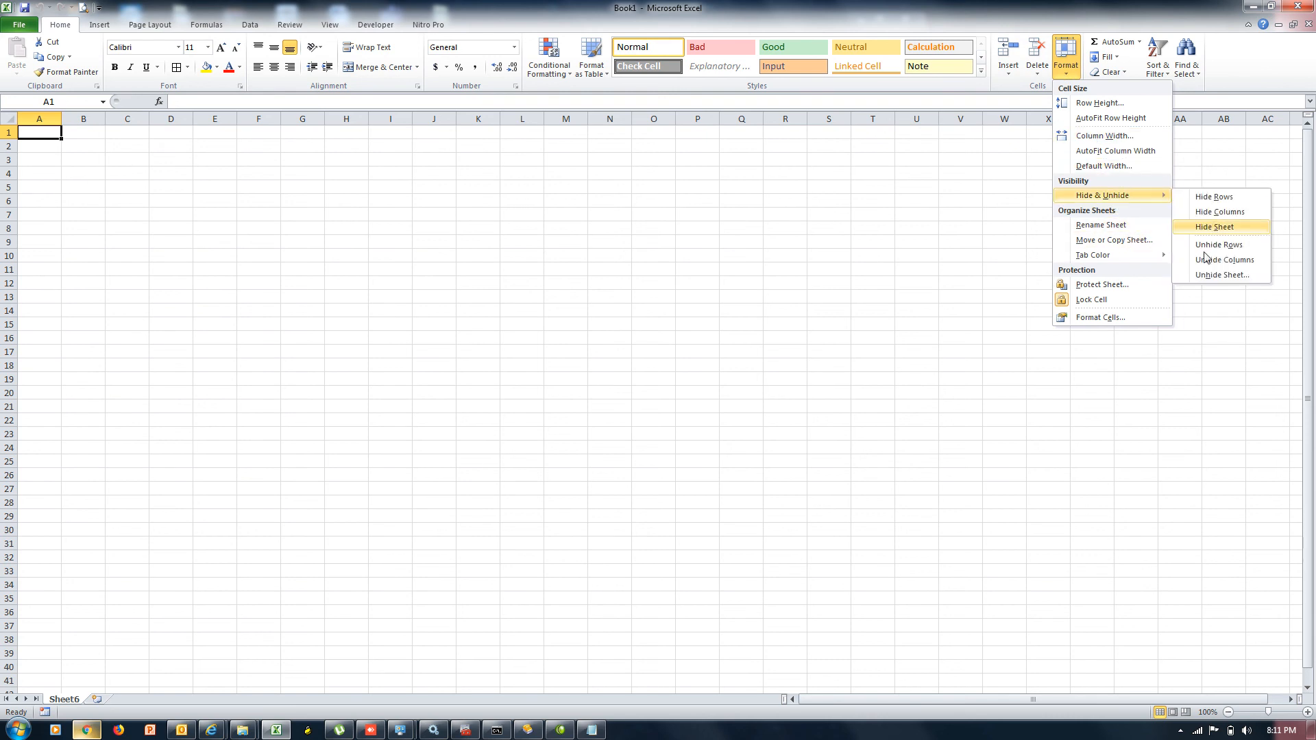
click(1206, 276)
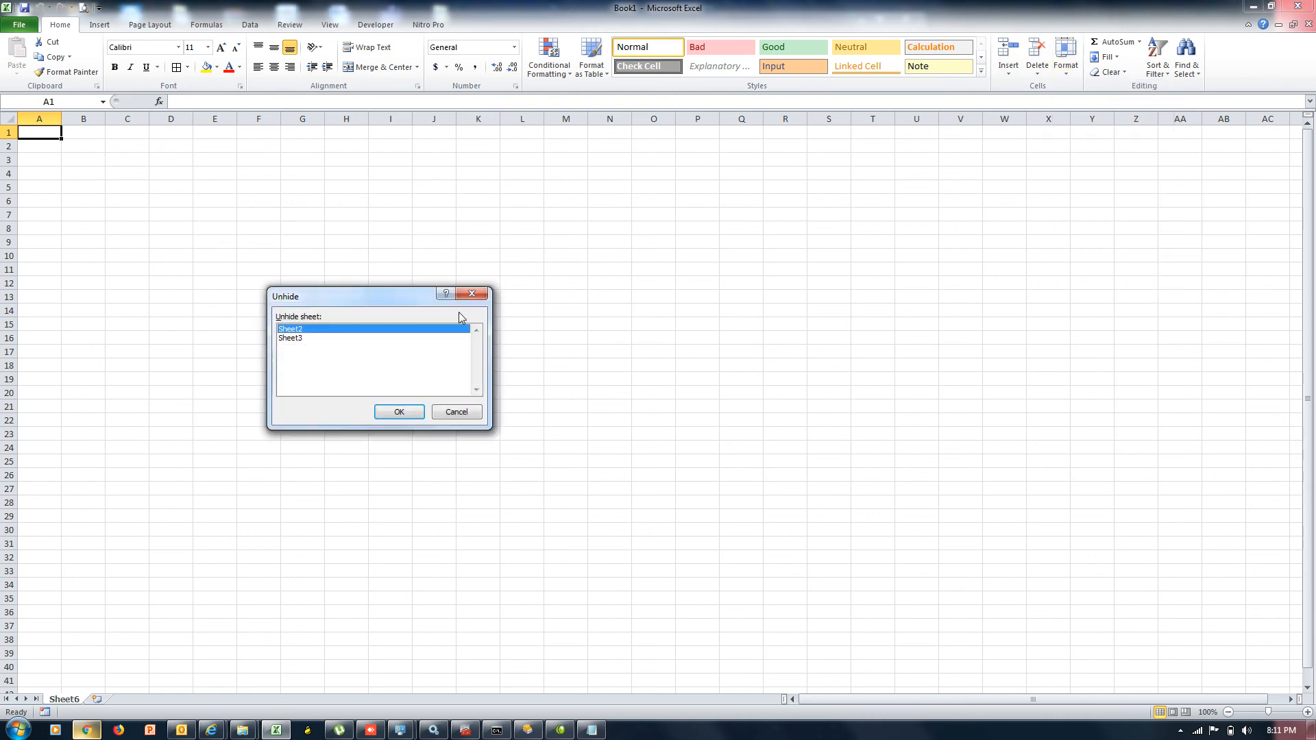
click(410, 411)
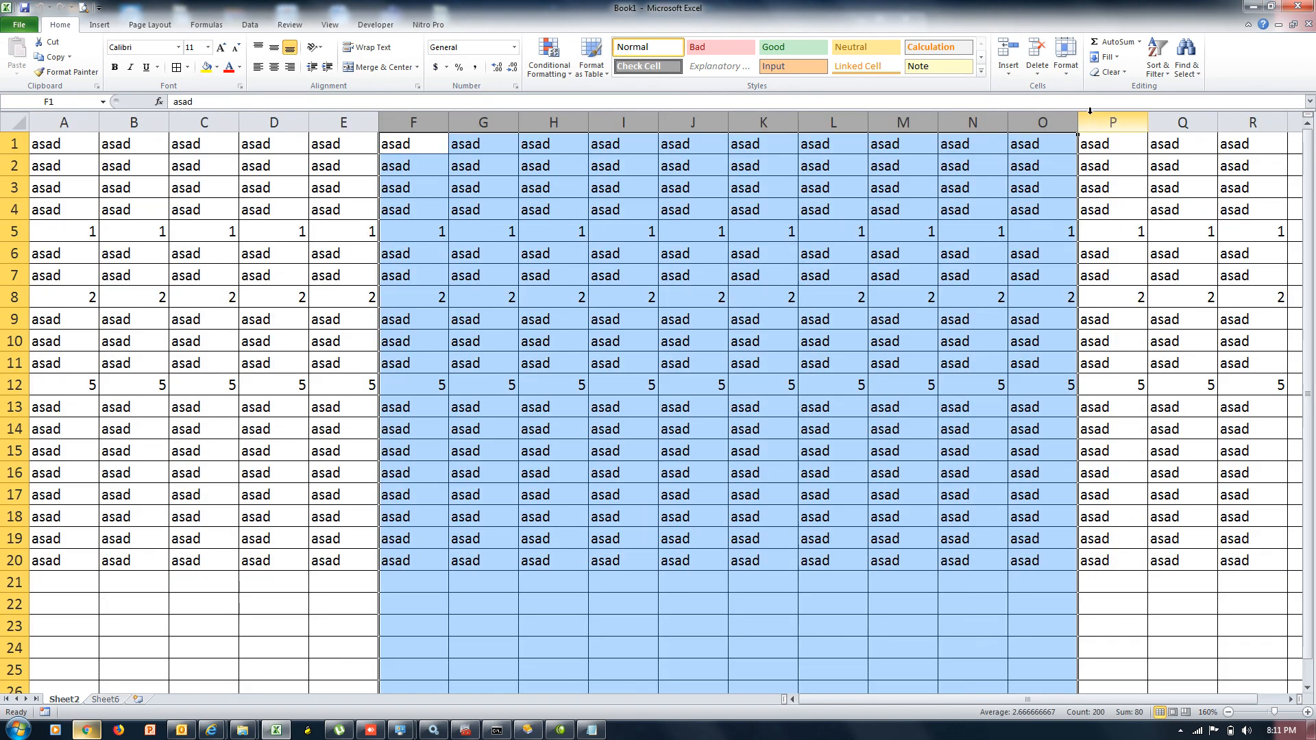
Unhide Sheet3 the same way, then switch to Sheet2
click(1075, 74)
mouse_move(1136, 198)
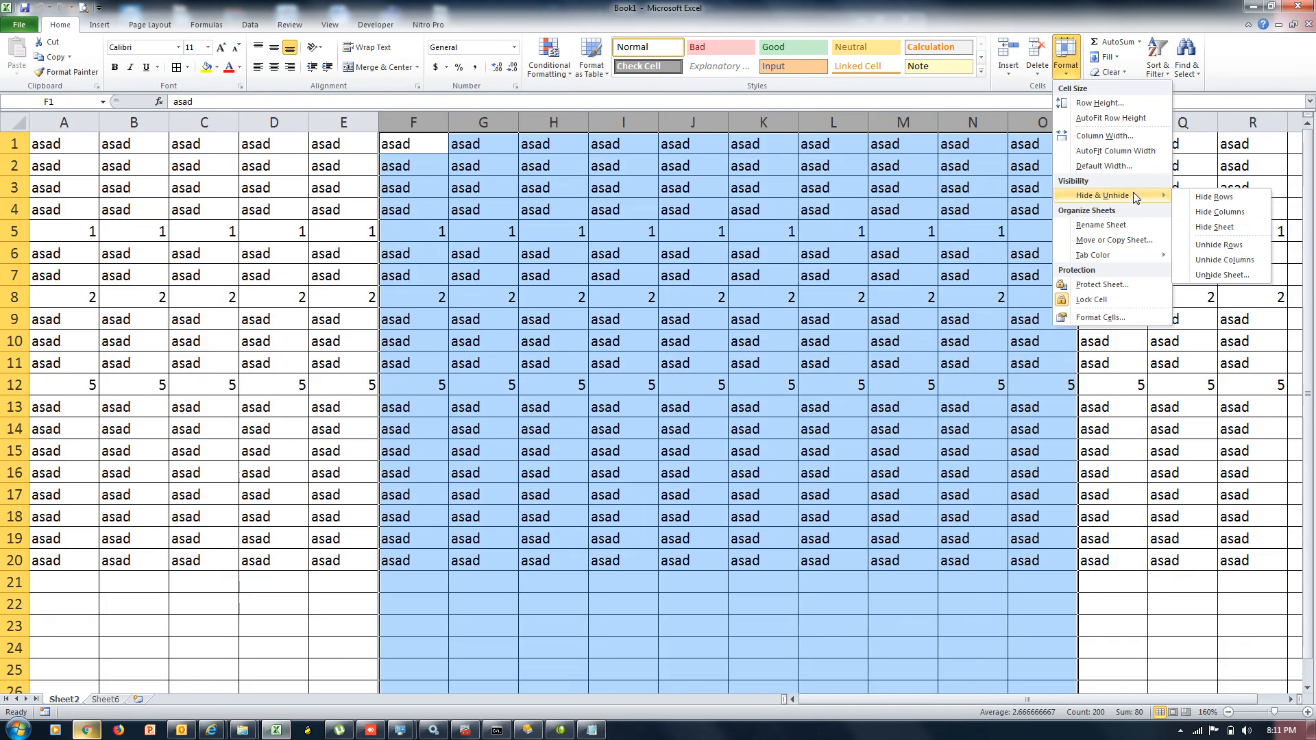
click(1211, 276)
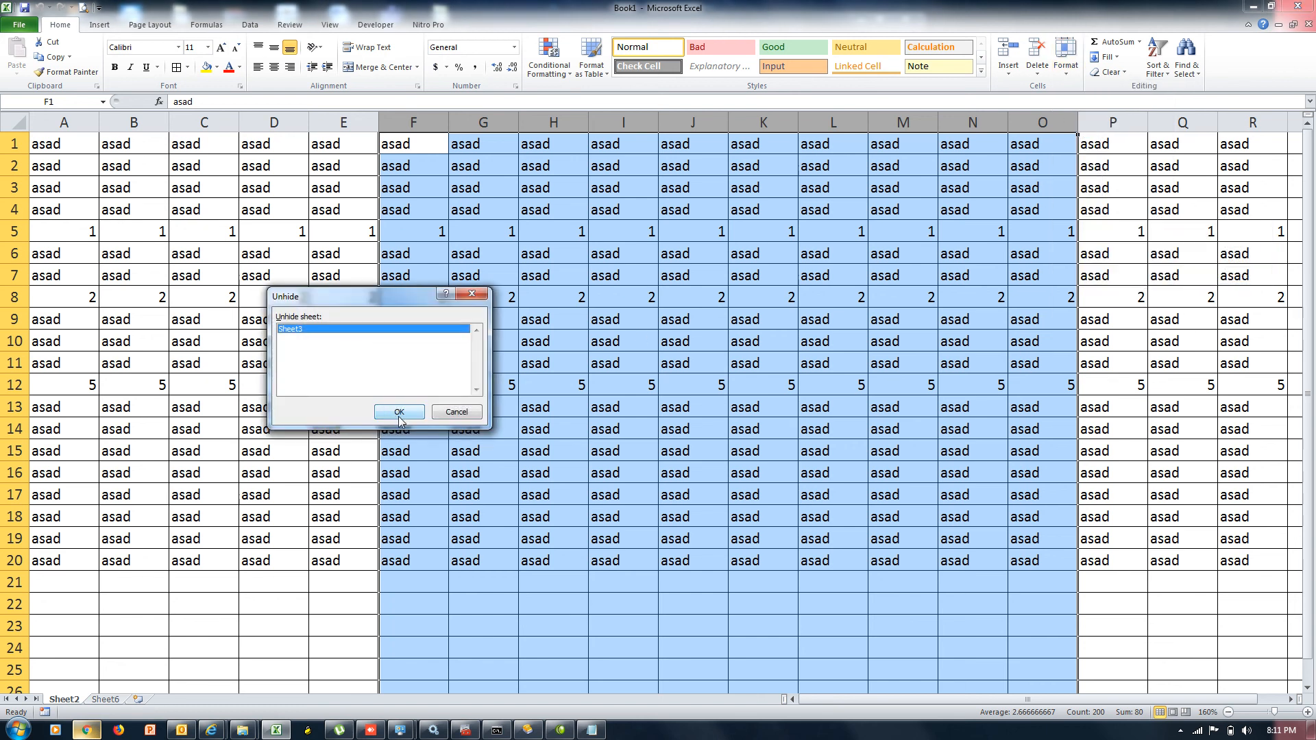
click(402, 414)
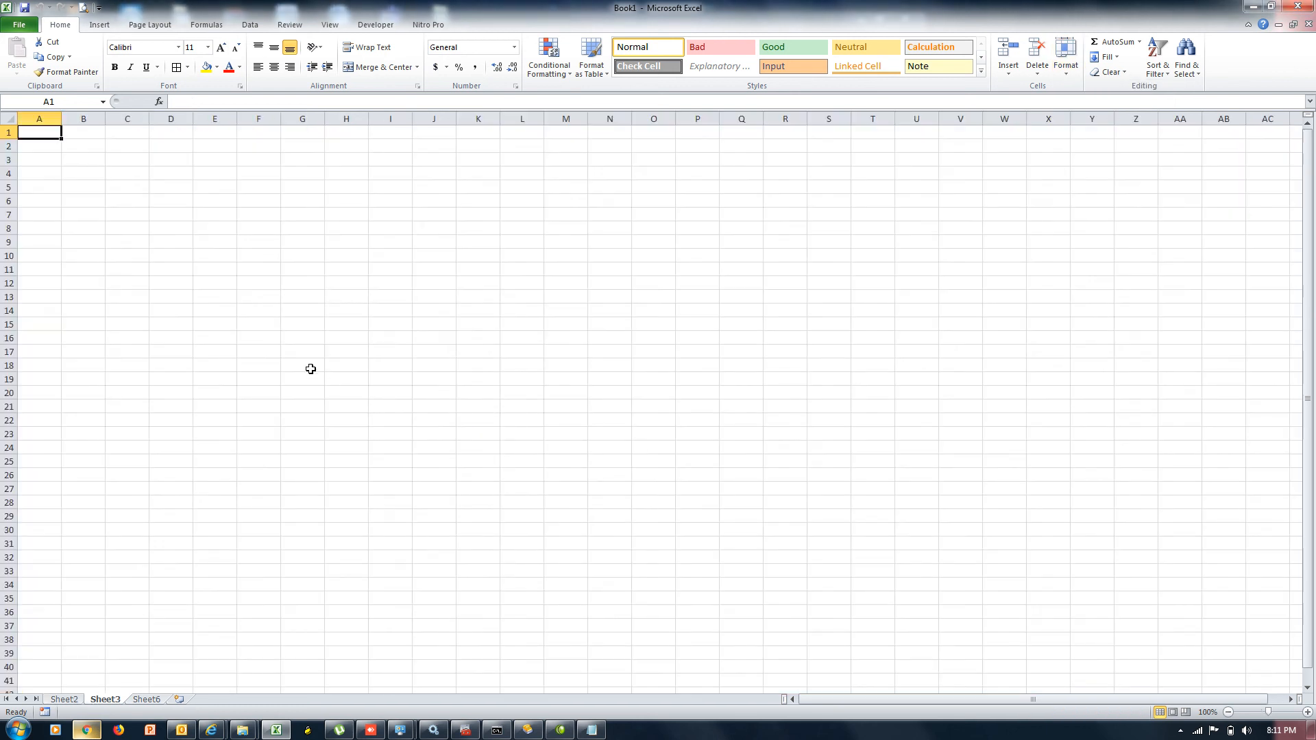
click(71, 702)
Rename the Sheet2 tab to DIT
double_click(63, 700)
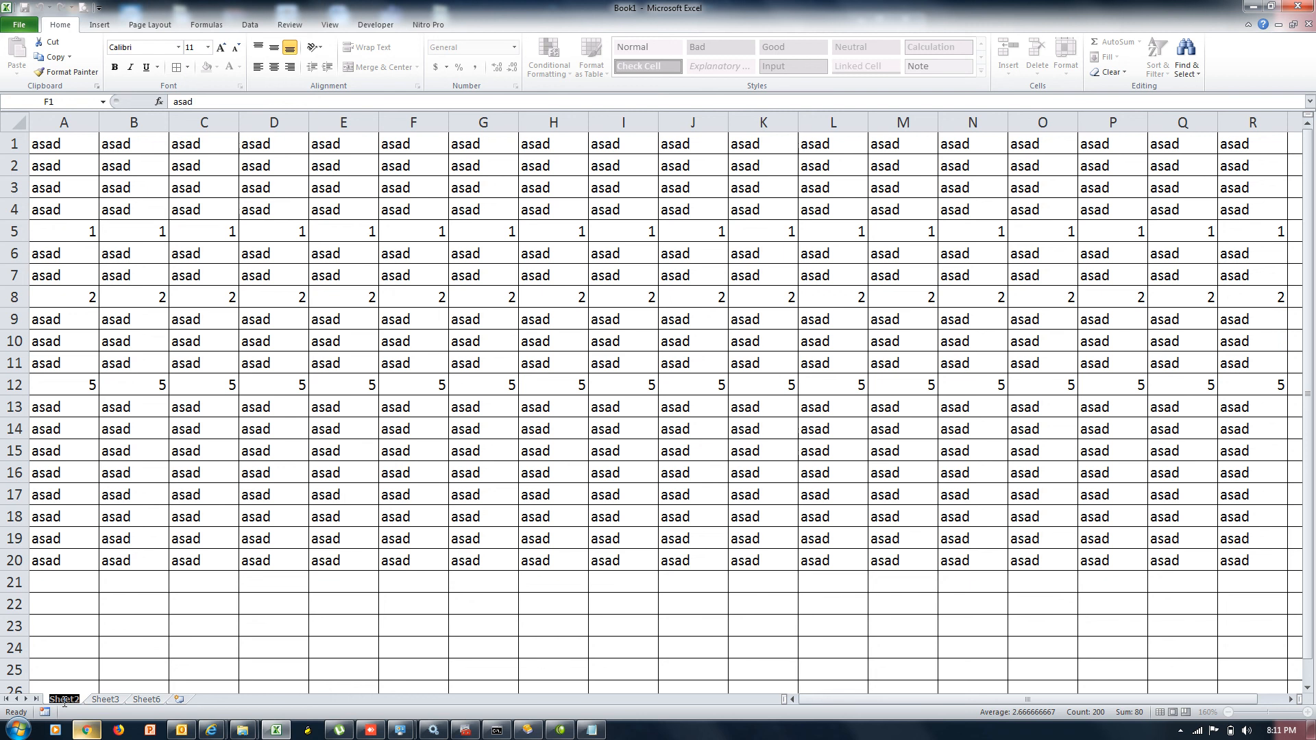
text(DTI)
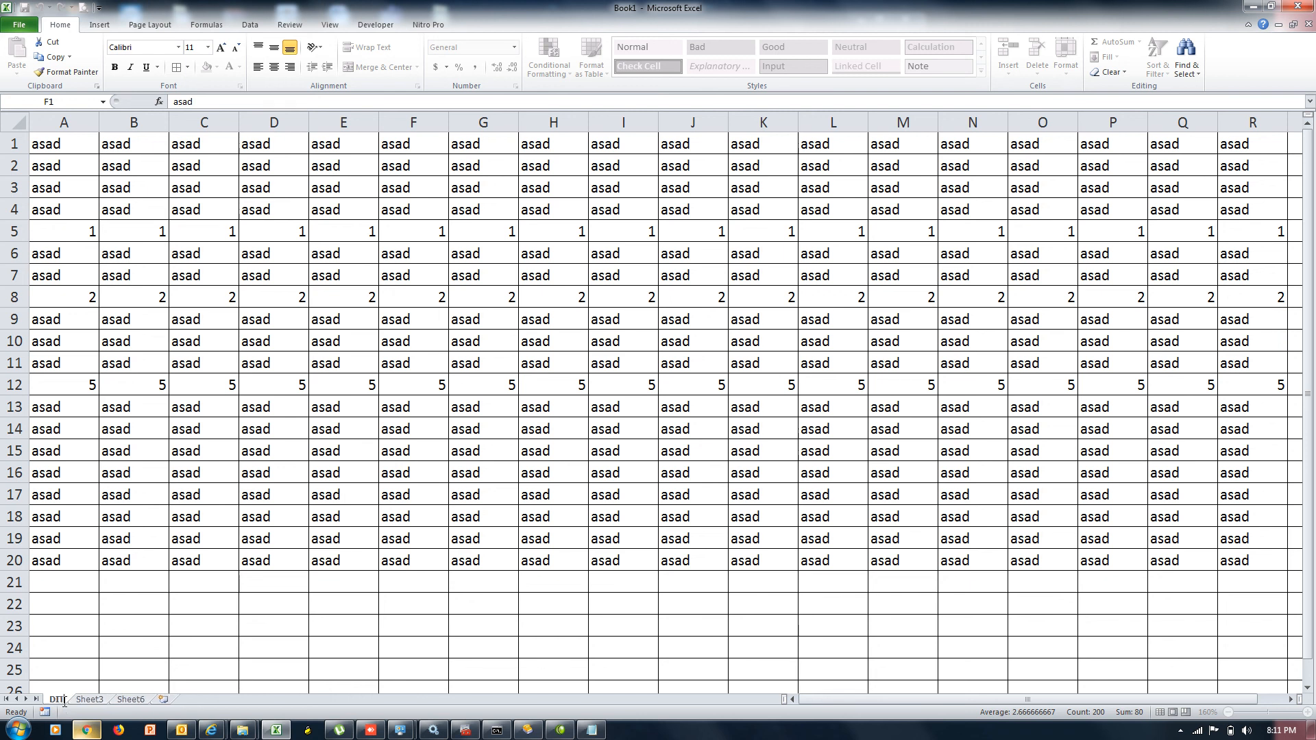
key(Return)
Rename Sheet3 to umar using Format > Rename Sheet
click(89, 704)
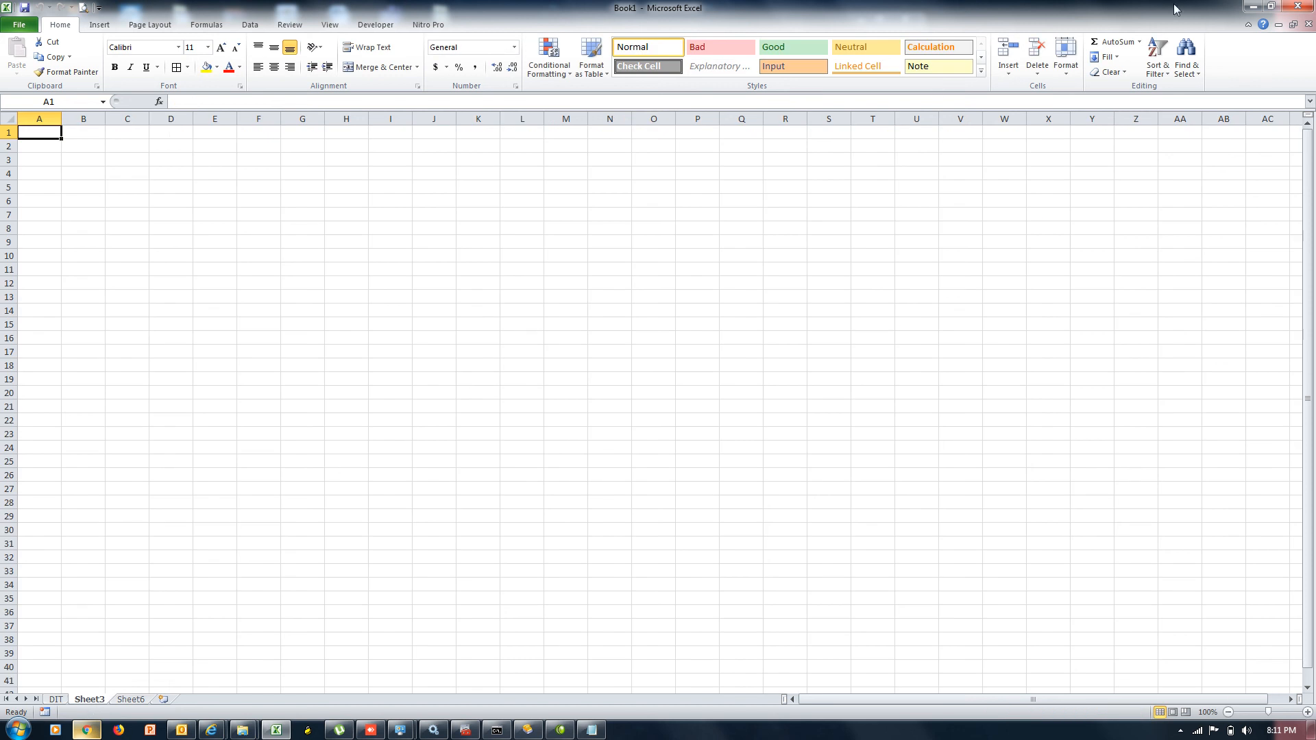
click(1066, 58)
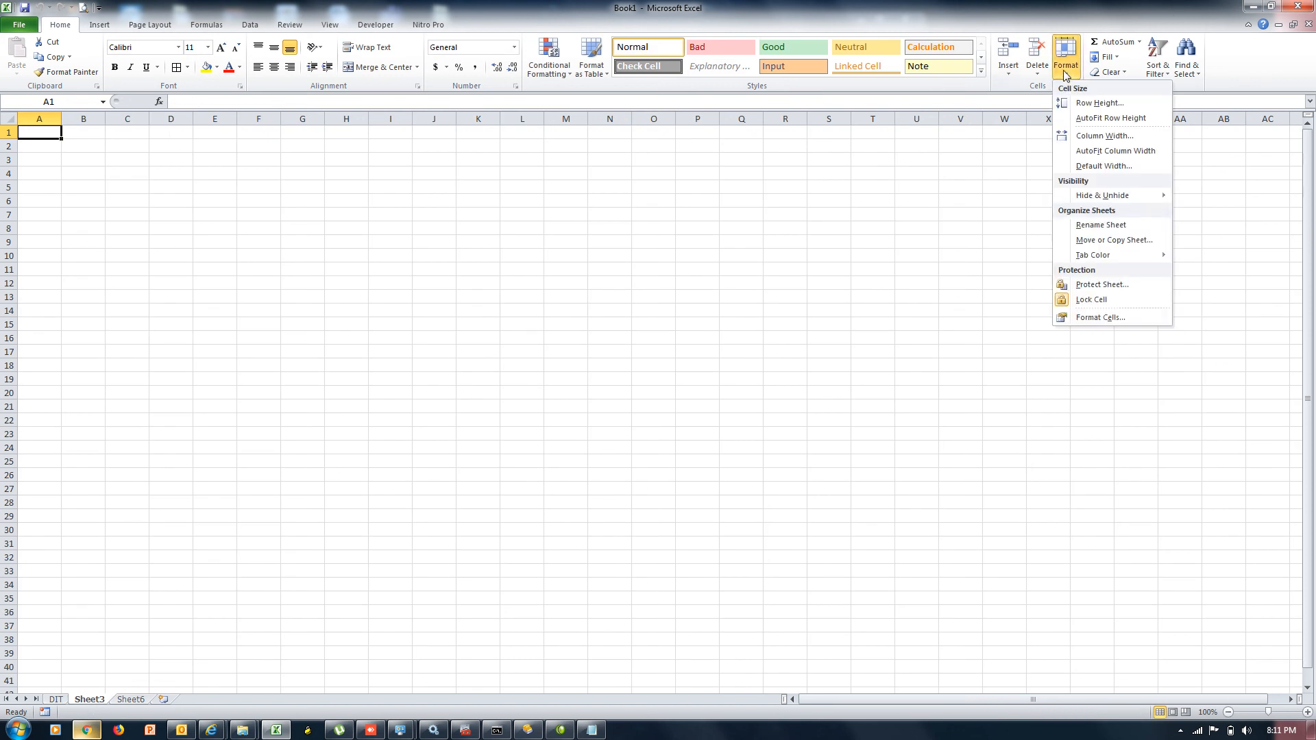
click(1104, 226)
text(Umar)
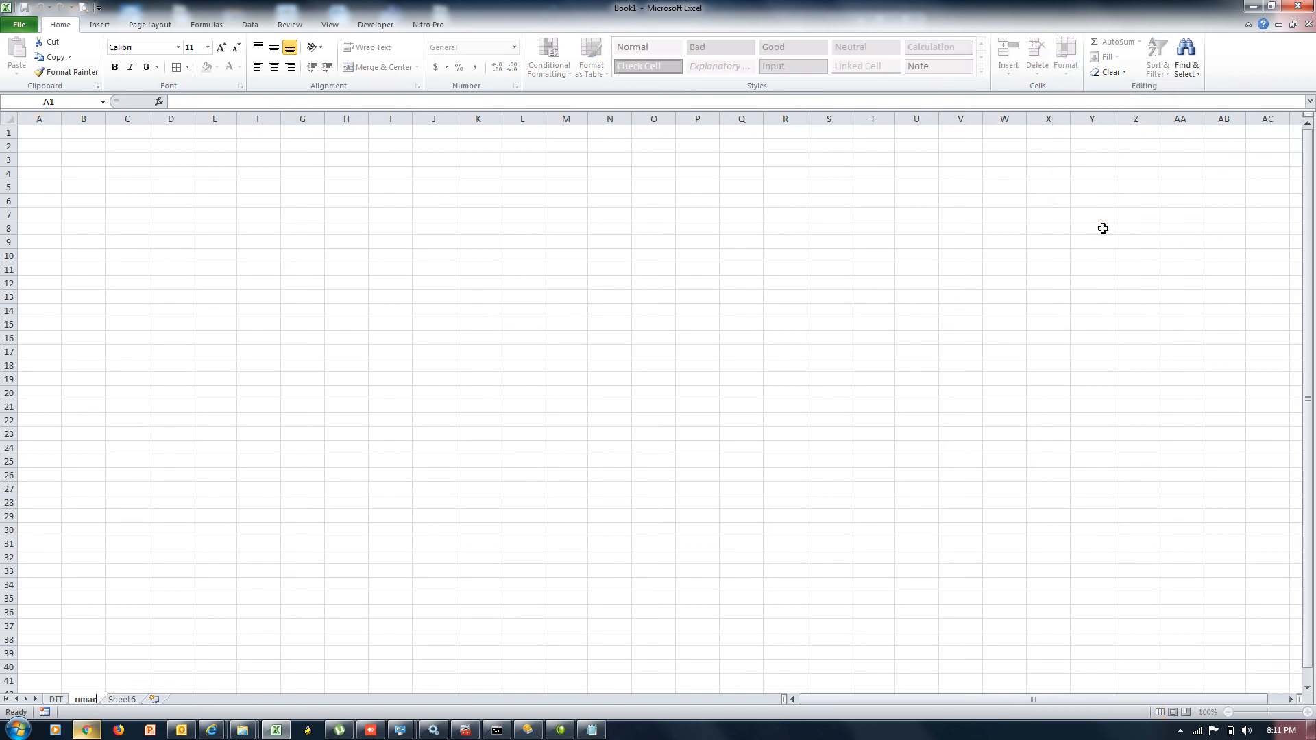
key(Return)
Move the DIT sheet to the end of the workbook with Move or Copy
click(59, 700)
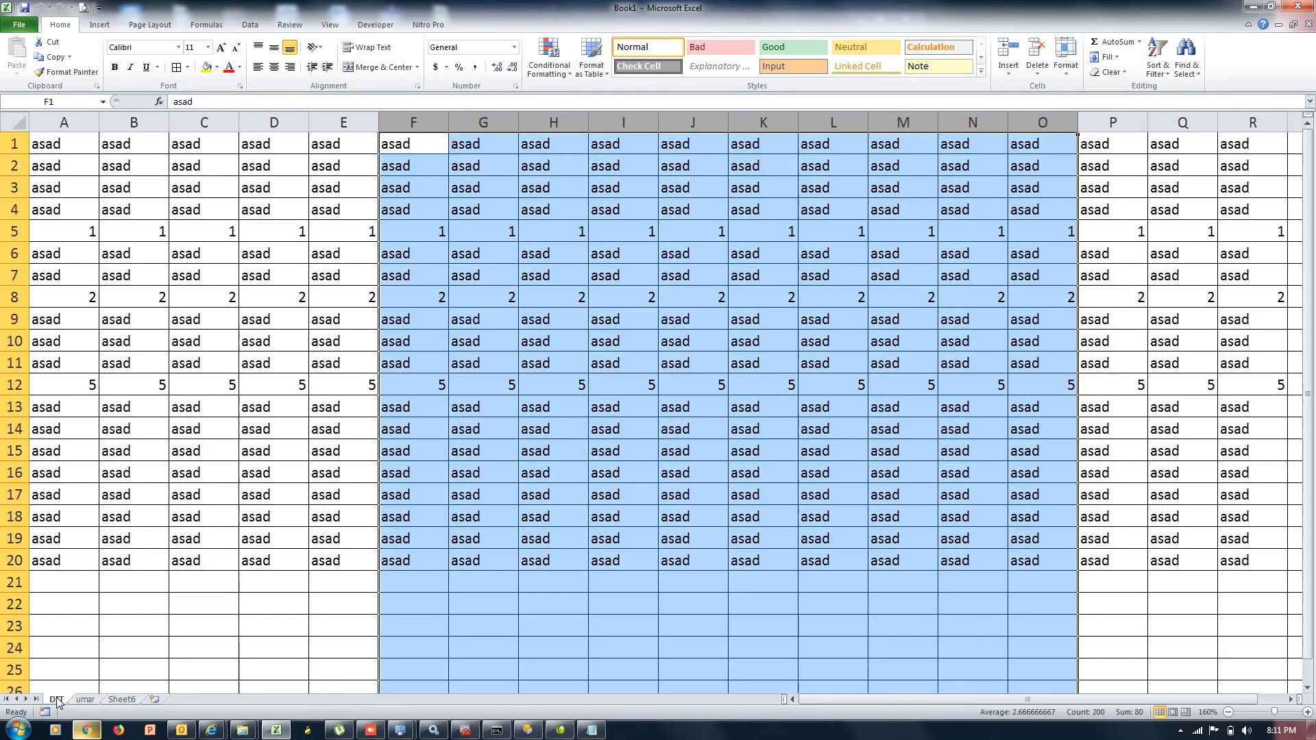
click(1068, 66)
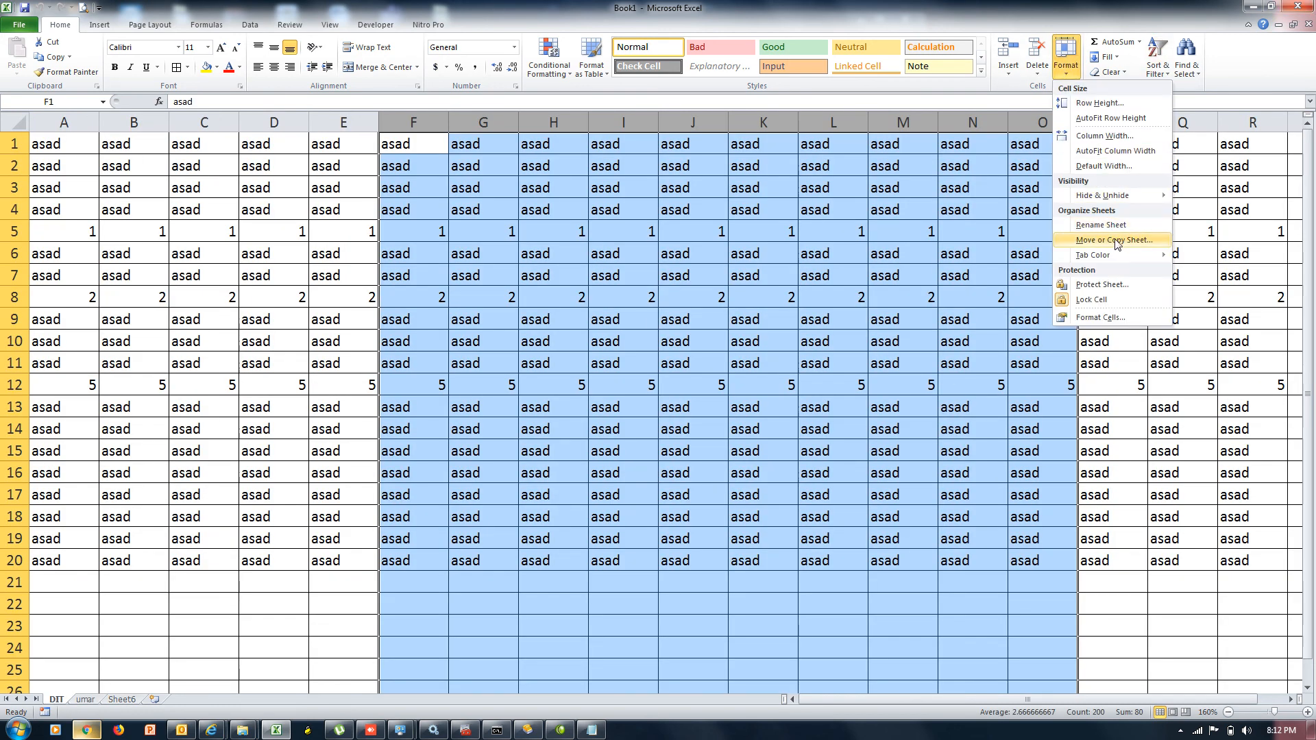
click(842, 274)
click(652, 336)
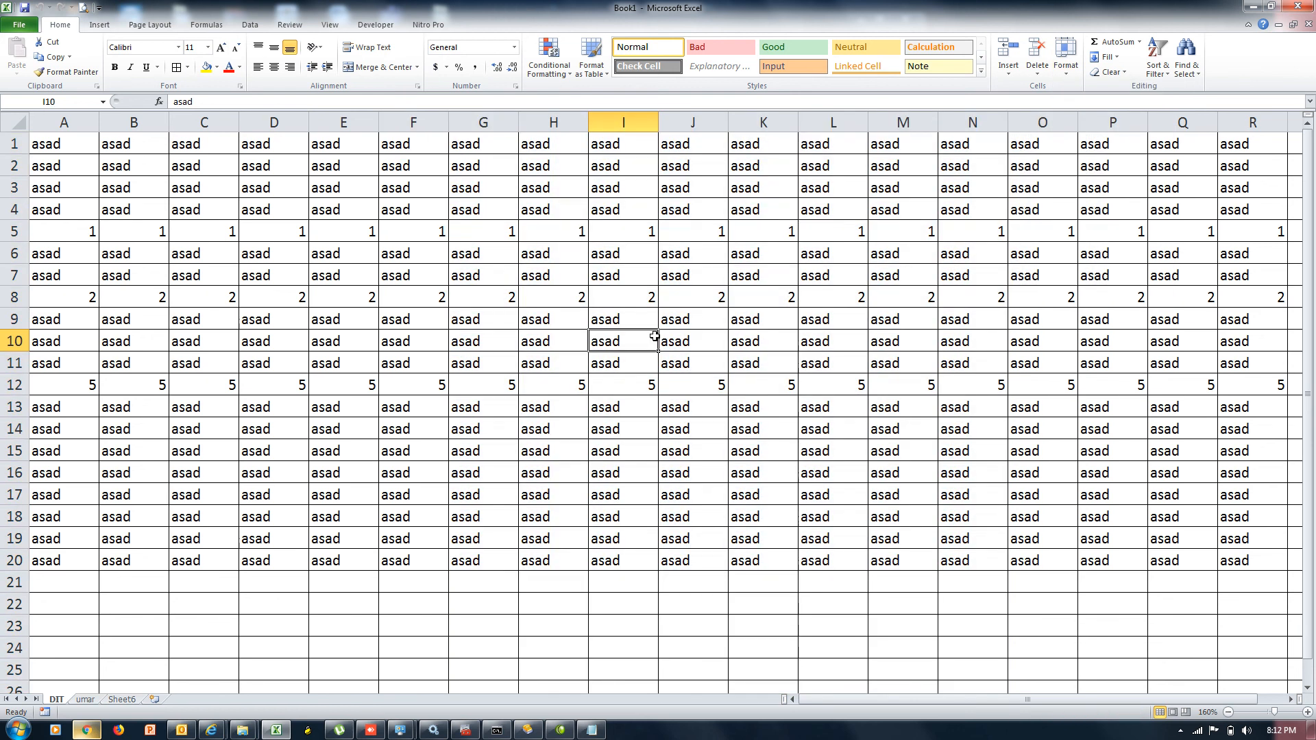
mouse_move(56, 700)
mouse_down()
mouse_move(157, 706)
mouse_move(37, 703)
mouse_move(54, 701)
mouse_up()
click(1067, 77)
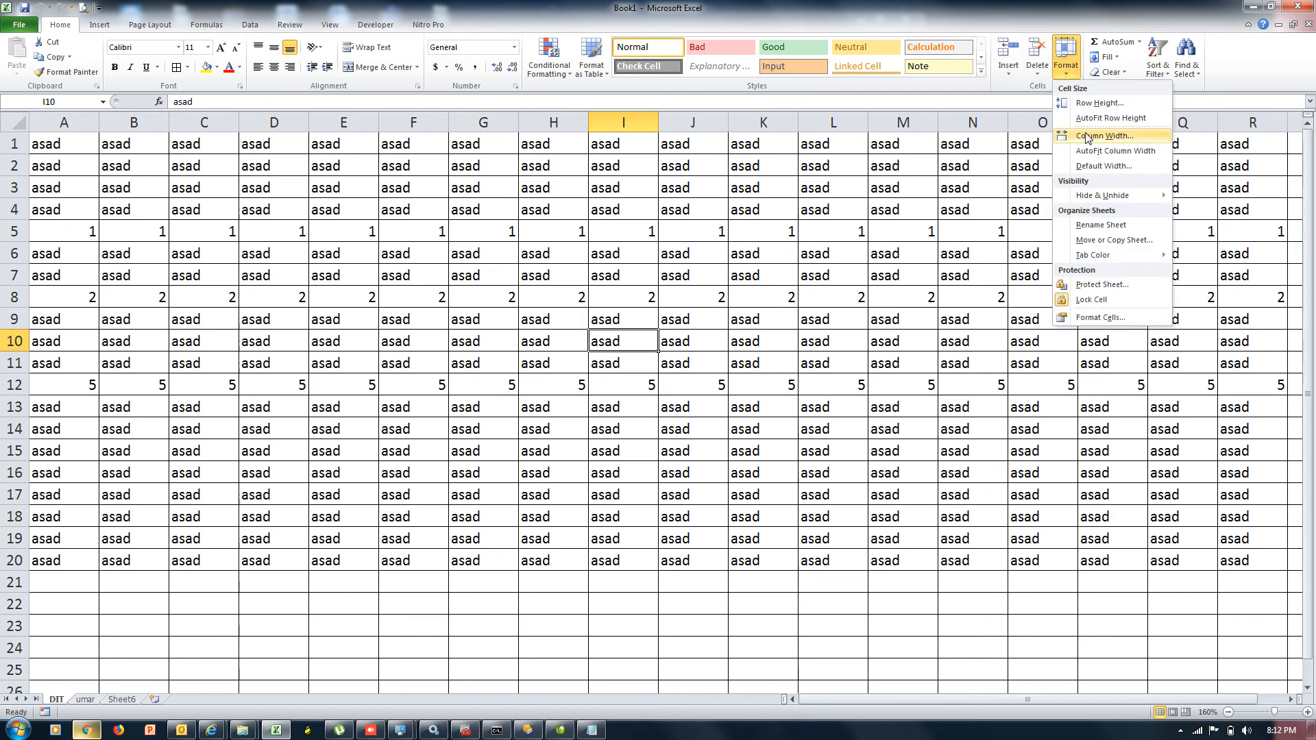
click(1114, 240)
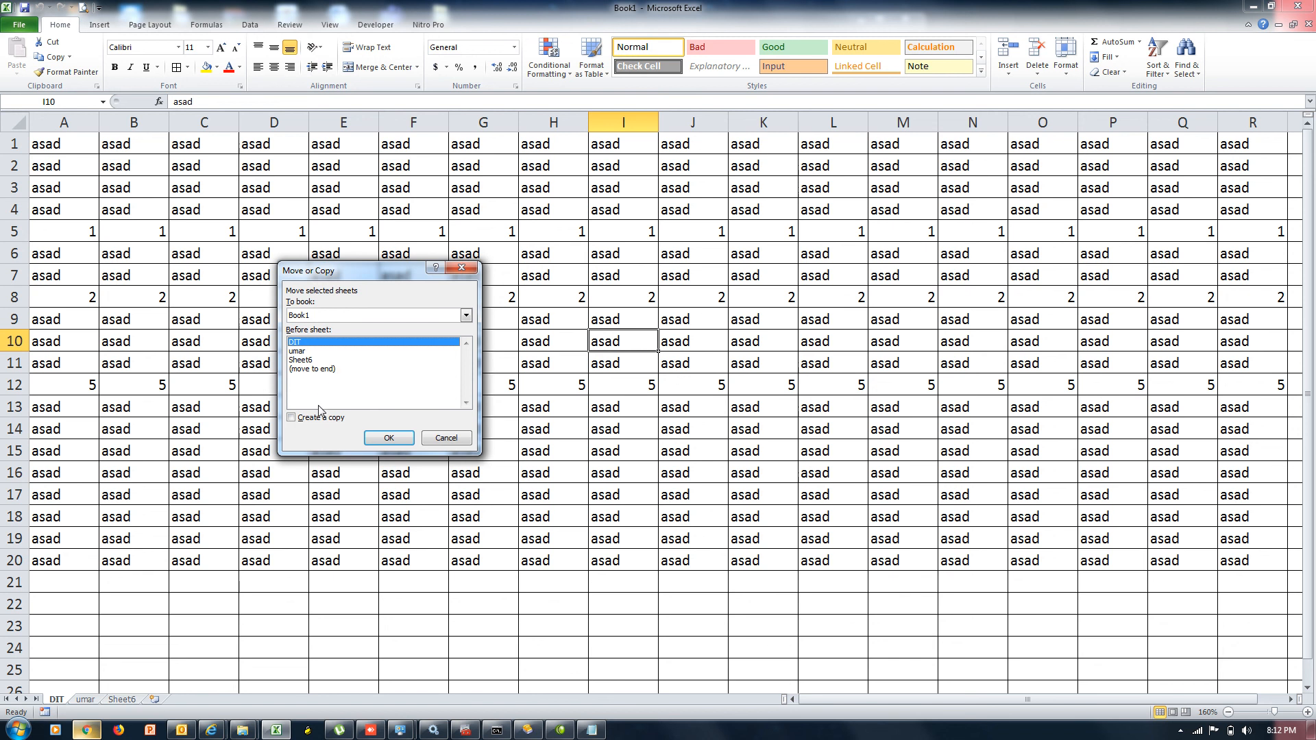
click(313, 370)
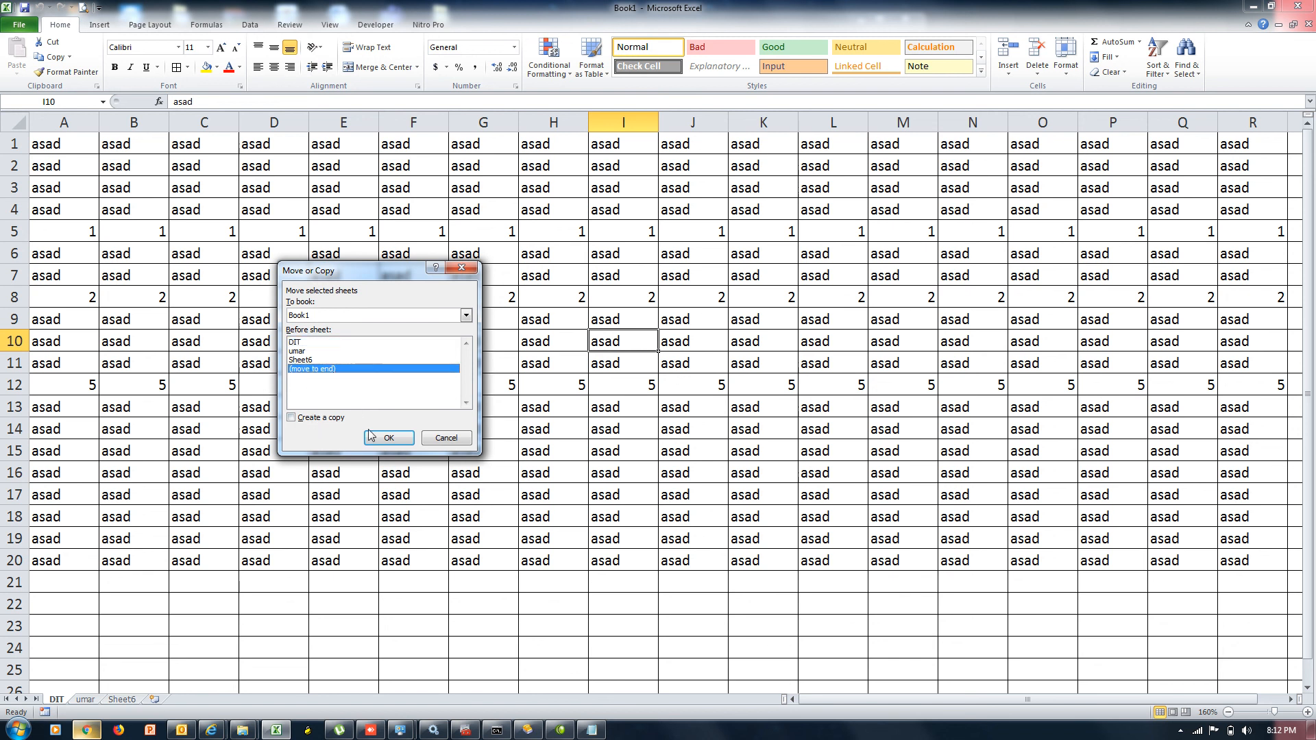
click(389, 438)
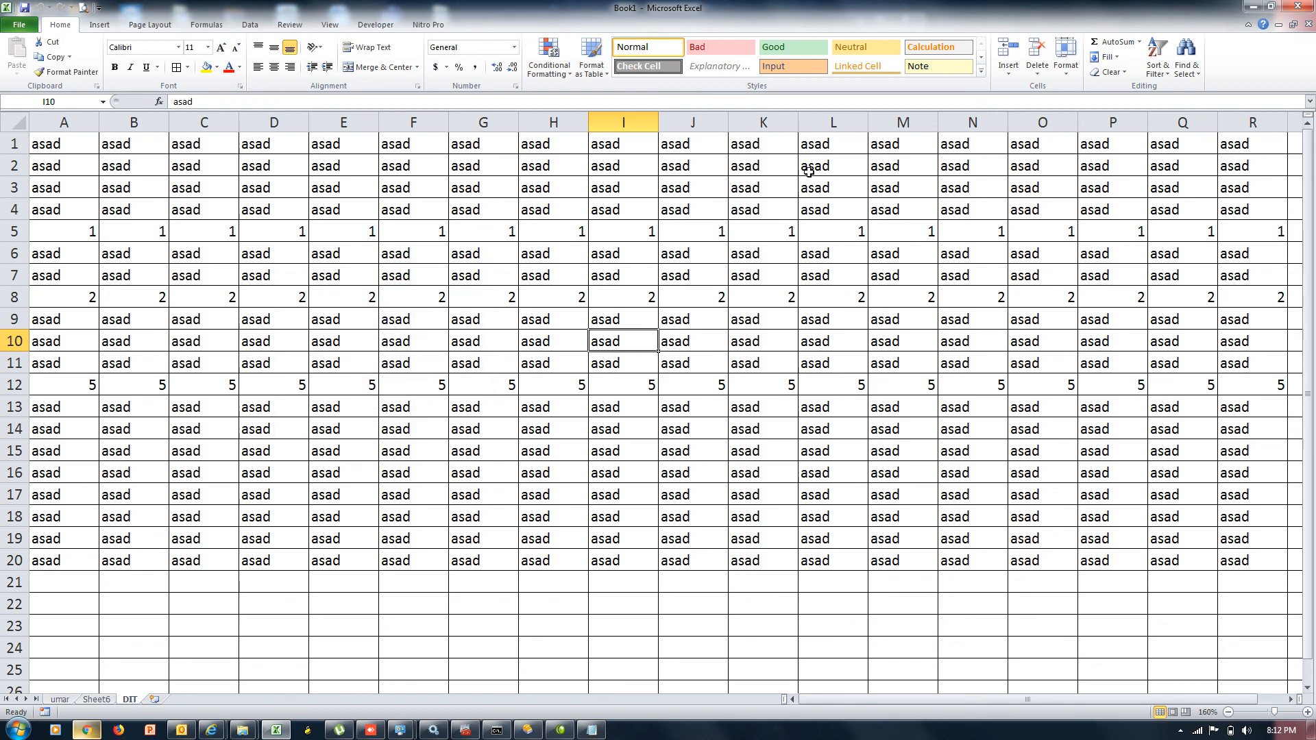
Move DIT before Sheet6, then drag its tab to the front of the workbook
click(1066, 58)
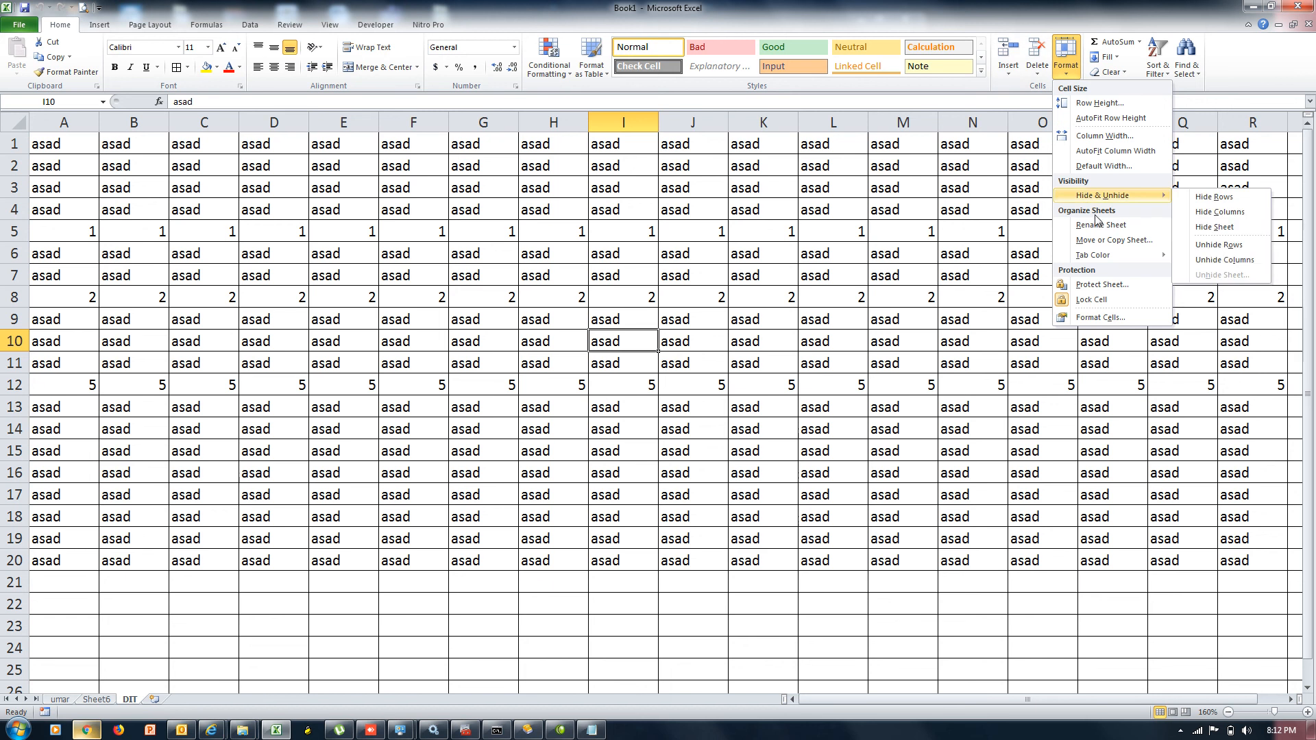
click(1101, 241)
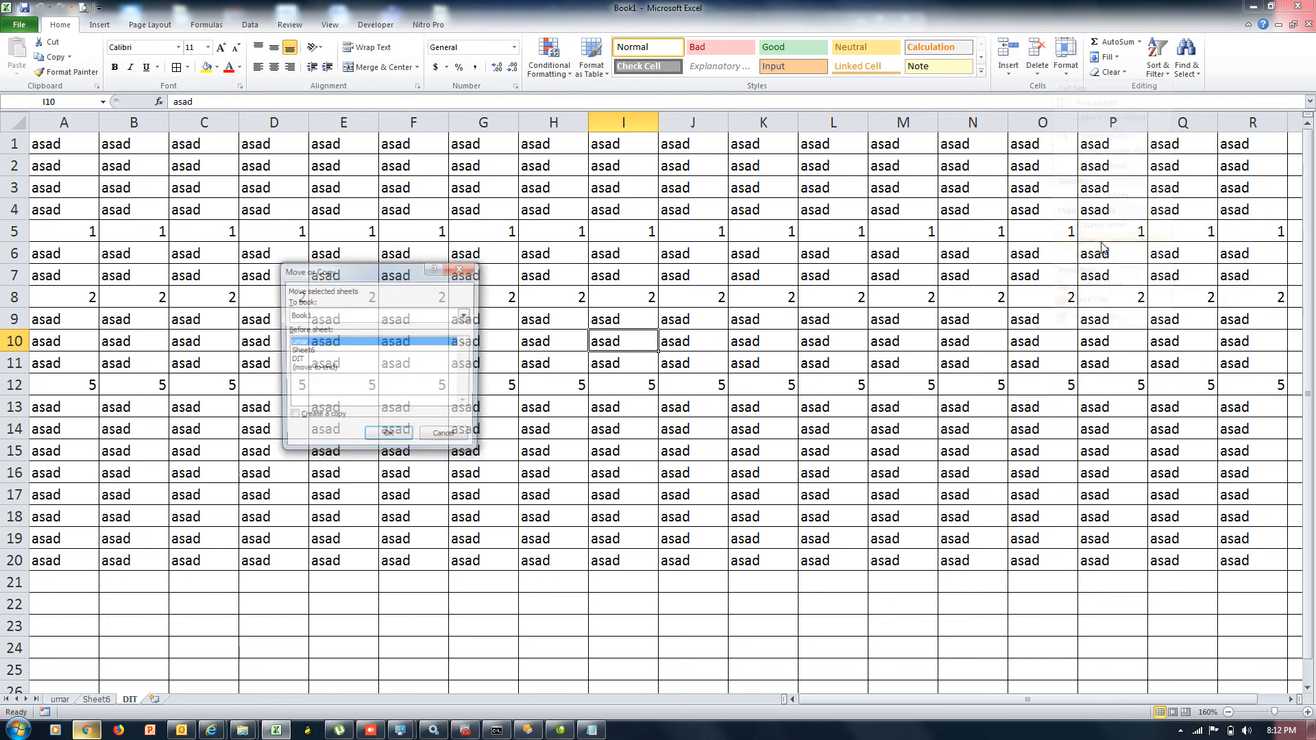
click(310, 352)
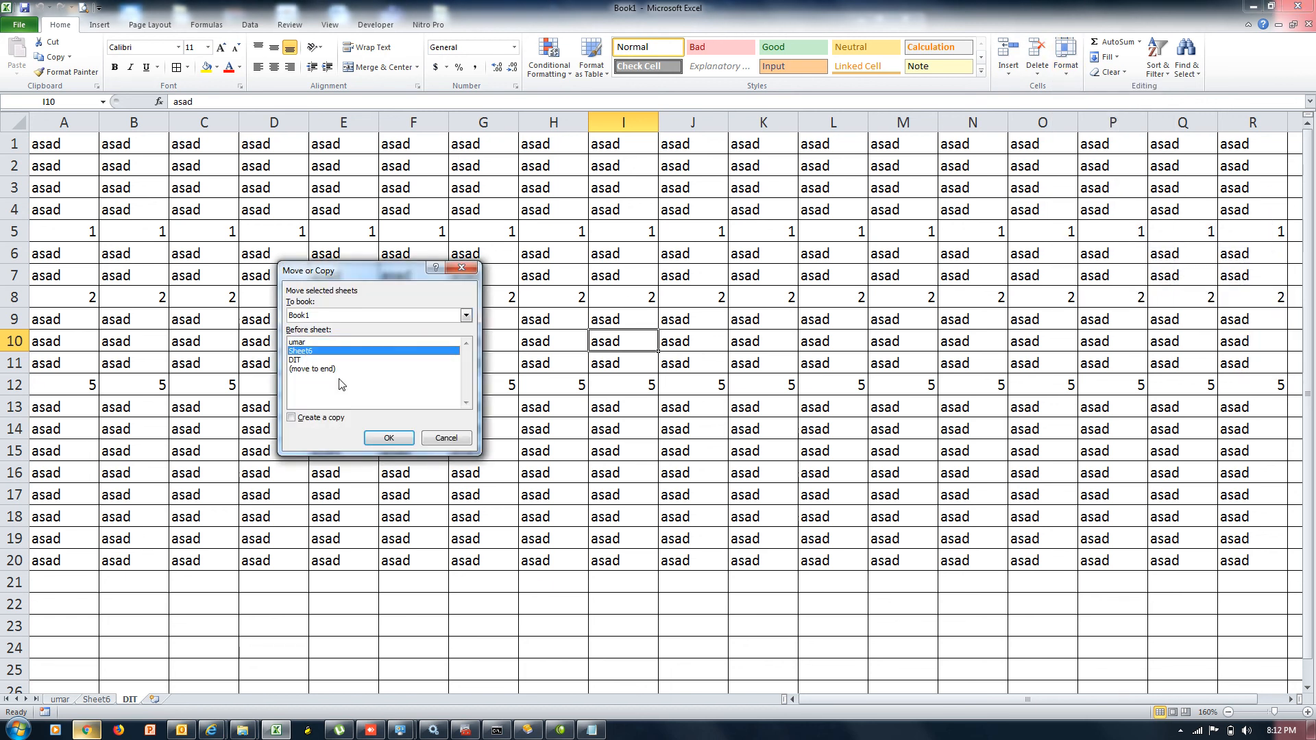
click(388, 438)
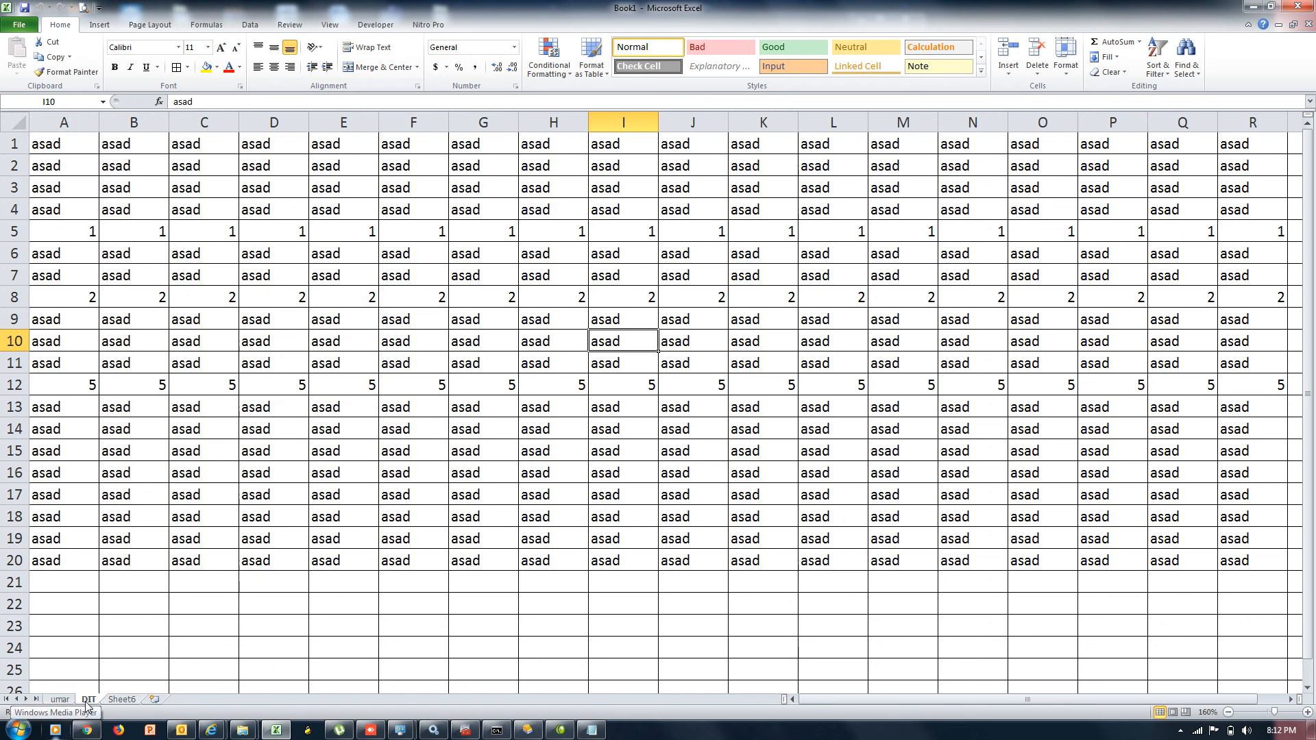
drag(85, 701, 57, 701)
Copy the DIT sheet to the end of the workbook with Create a copy ticked, making DIT (2)
click(1066, 80)
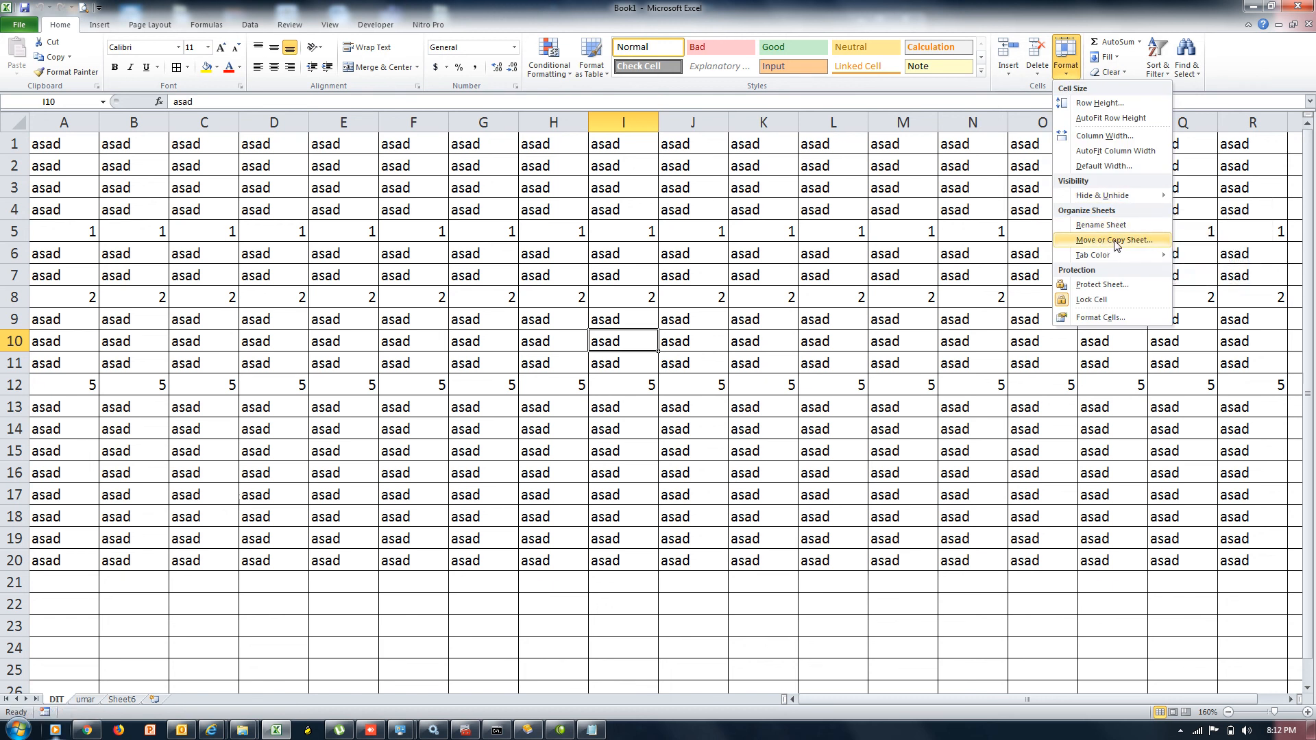
click(1115, 242)
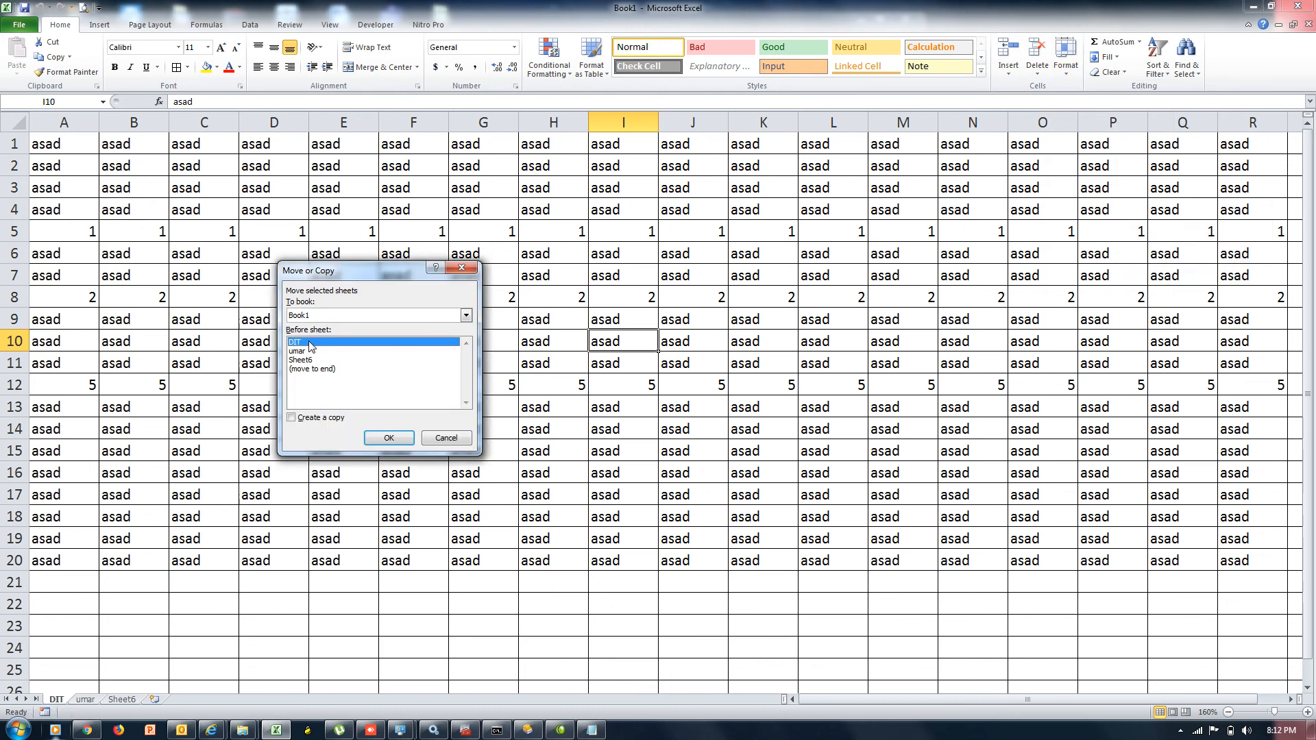
click(310, 370)
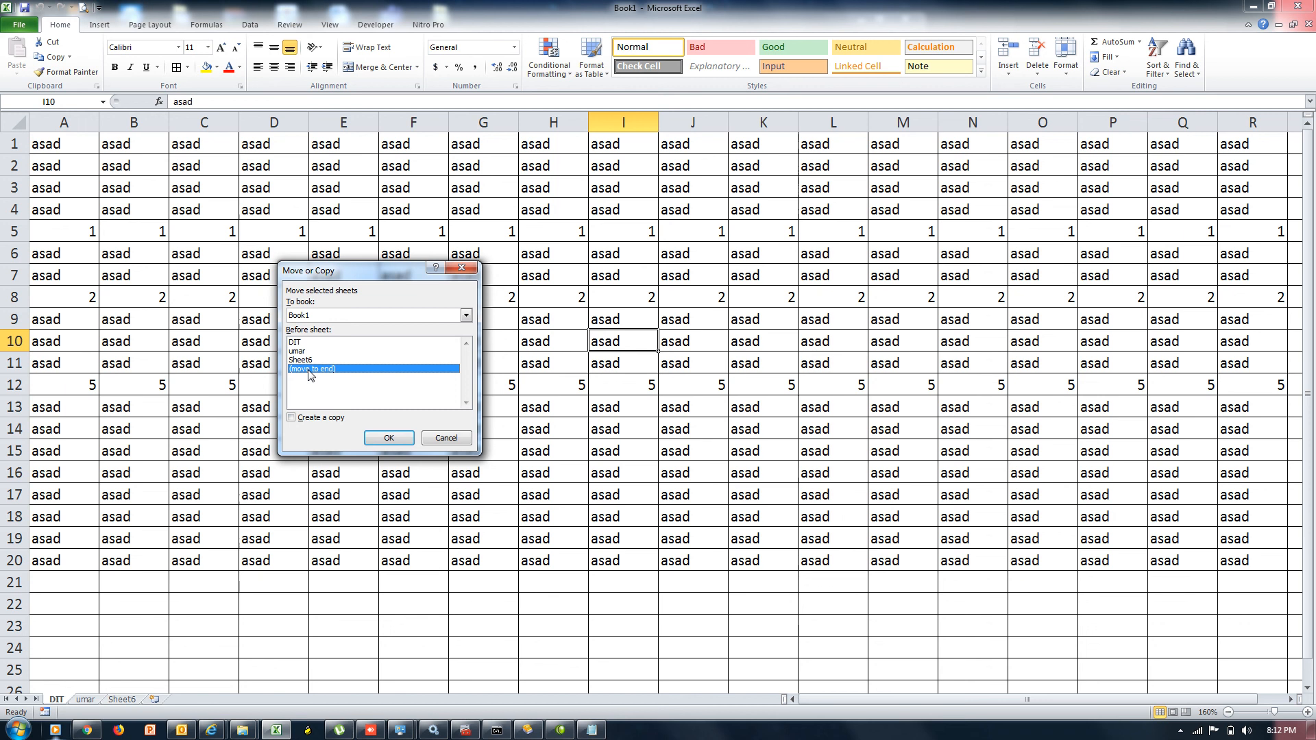
click(308, 419)
click(387, 438)
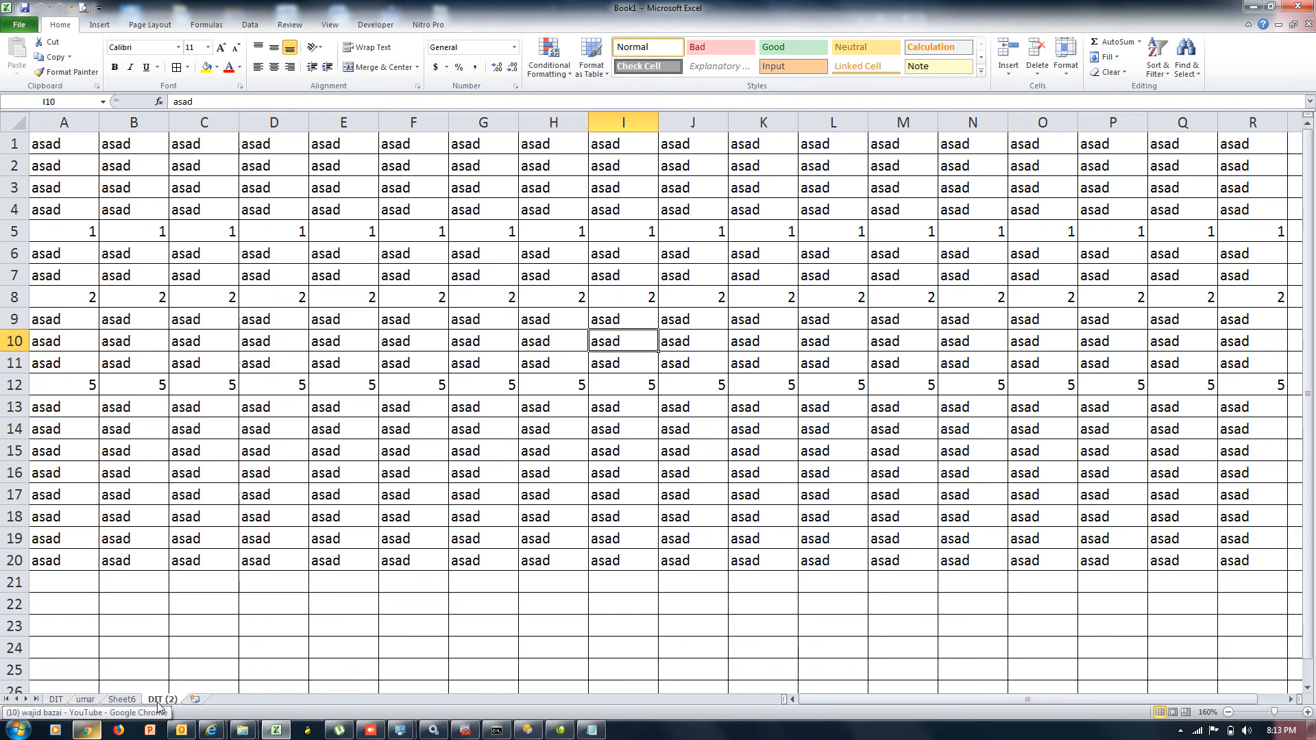
click(57, 700)
Colour the DIT (2) sheet tab dark blue
click(176, 700)
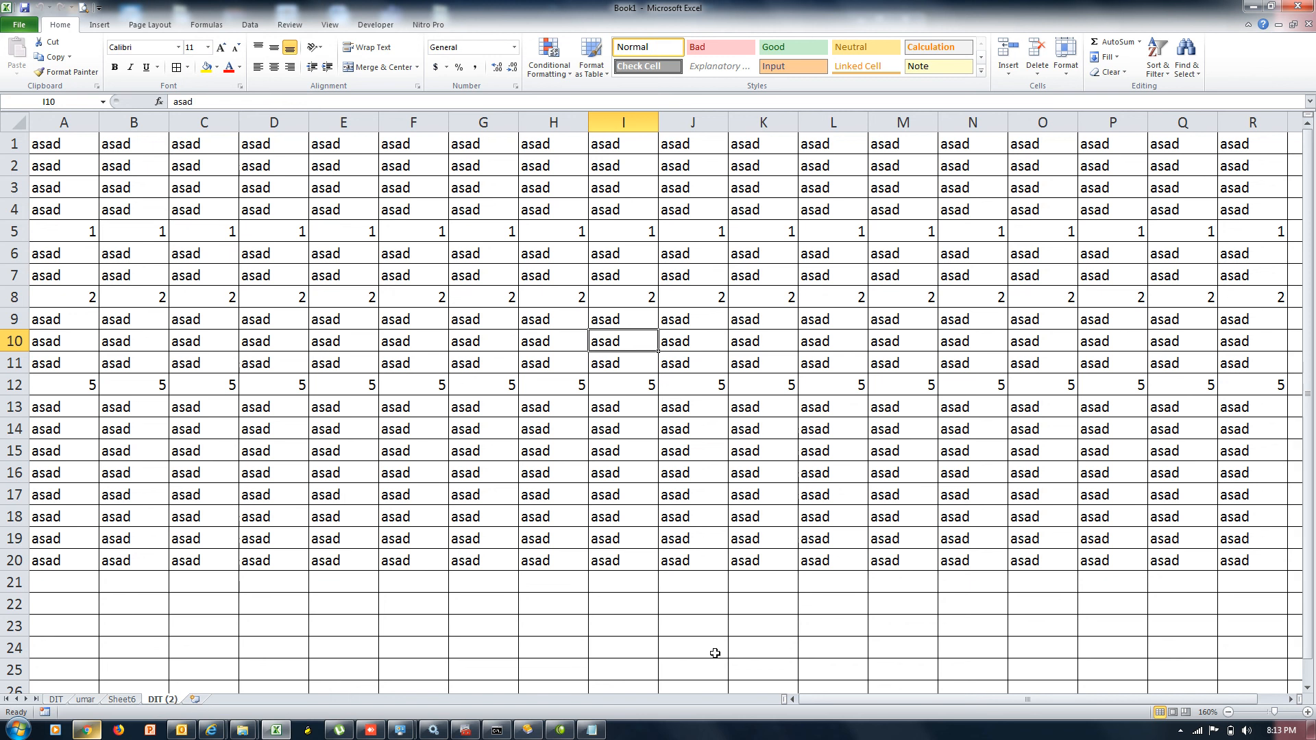
click(1059, 77)
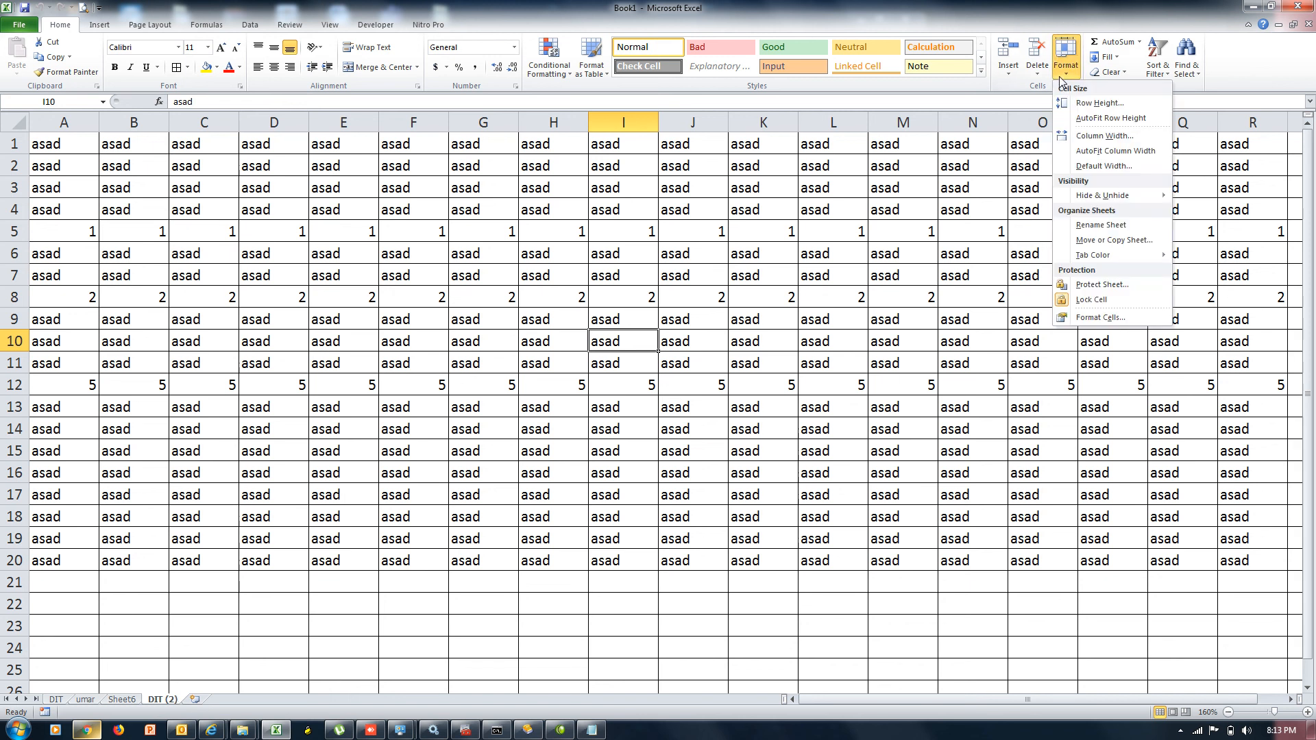
mouse_move(1127, 262)
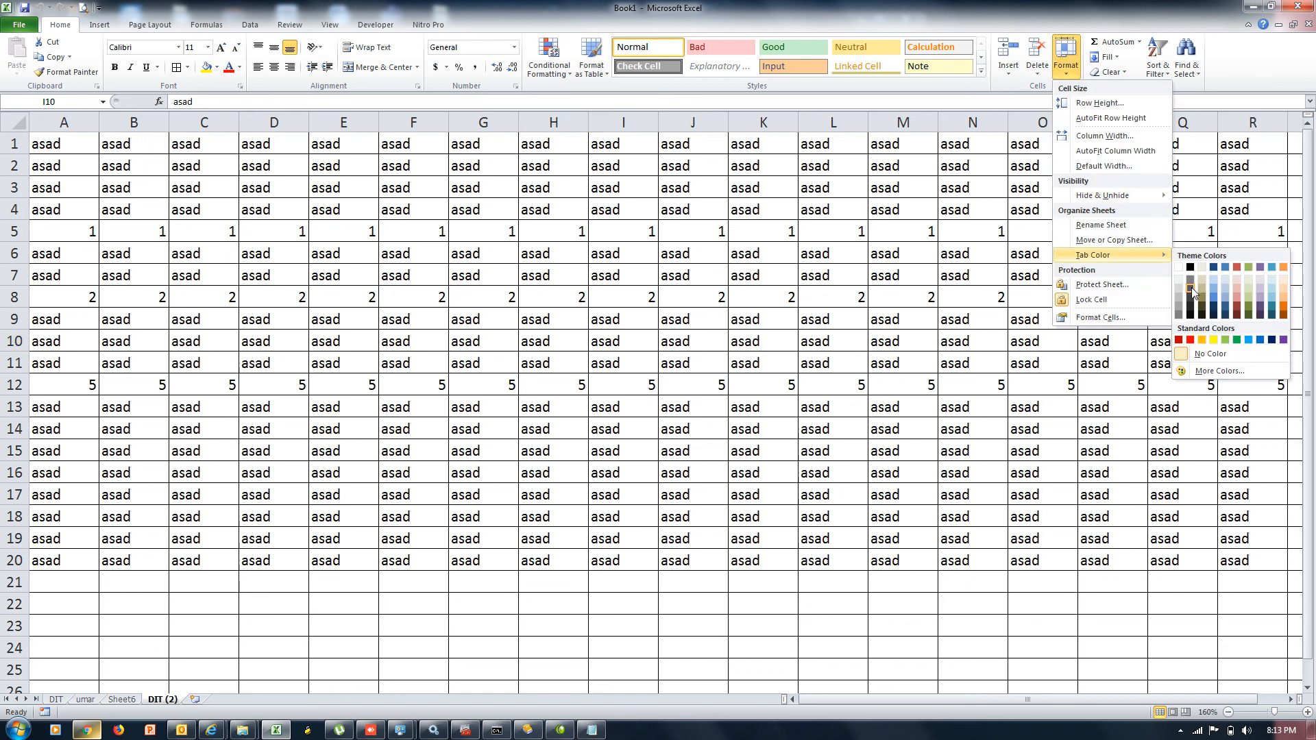
click(1217, 301)
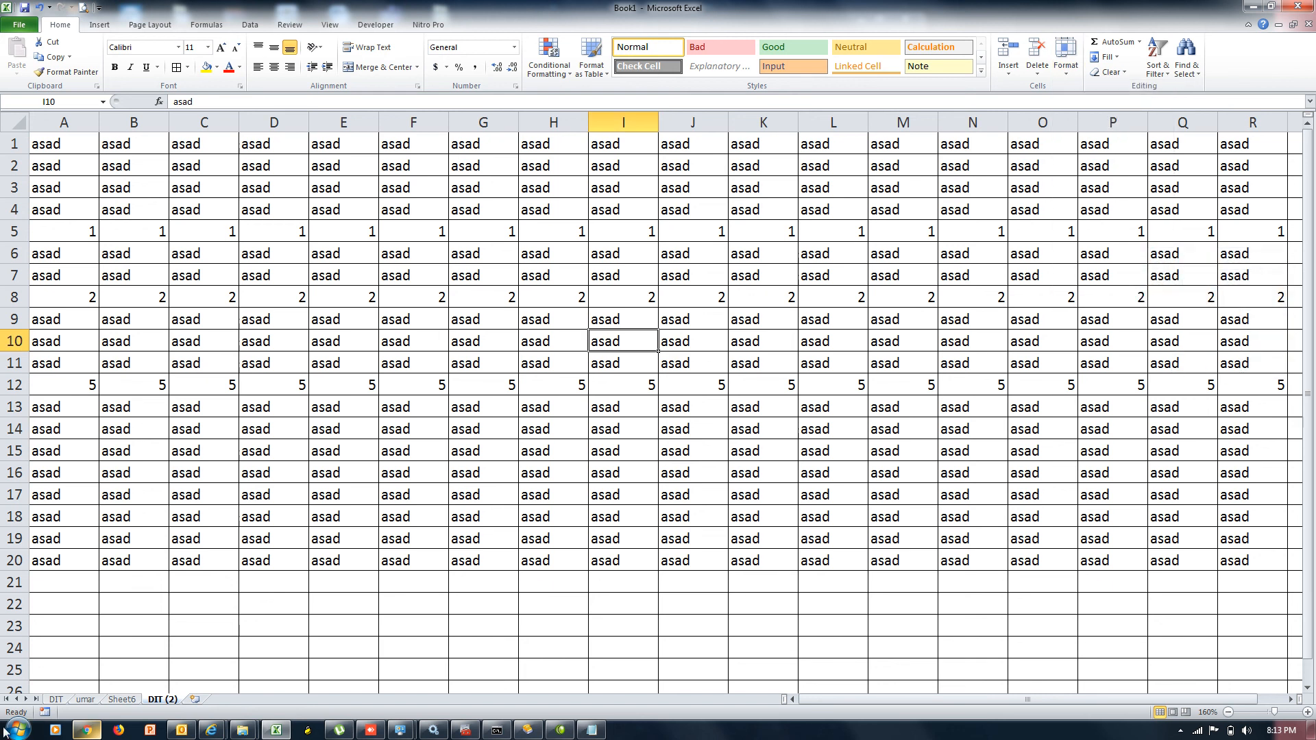
Colour the Sheet6 tab red
click(118, 700)
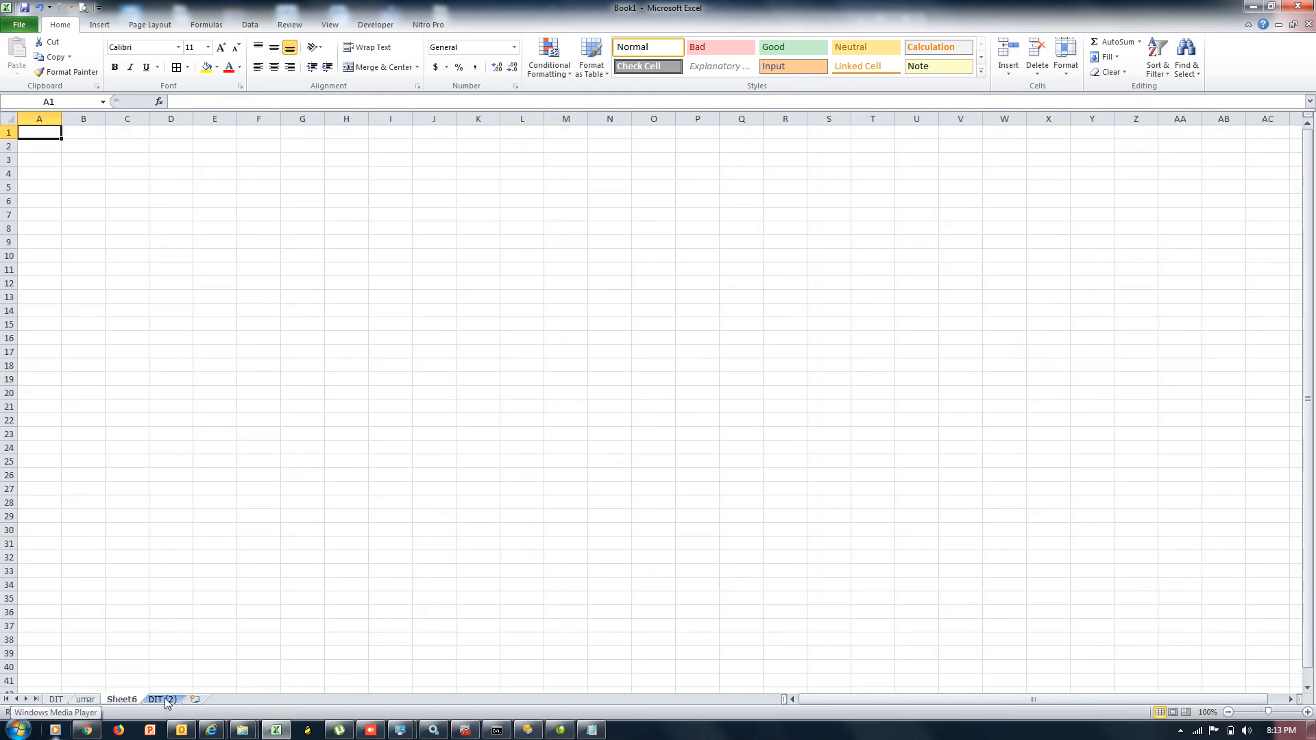
click(1067, 77)
mouse_move(1117, 257)
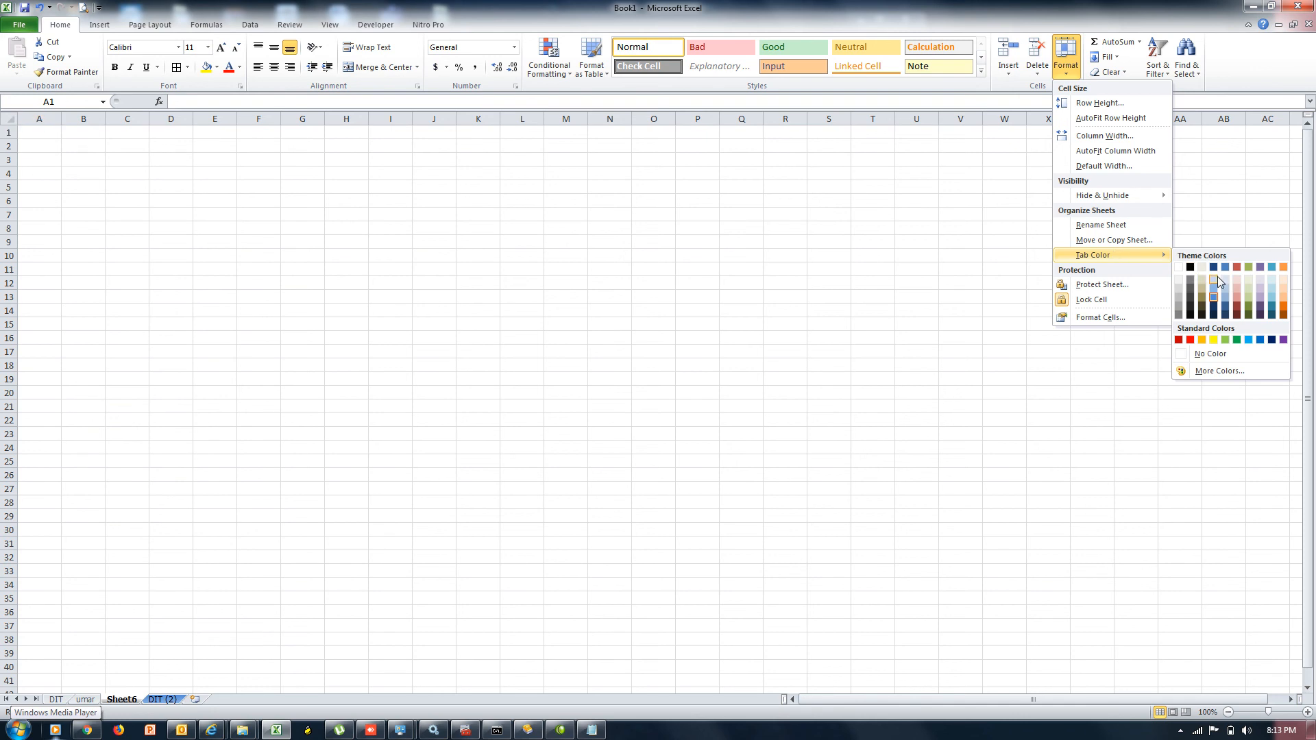
click(1190, 341)
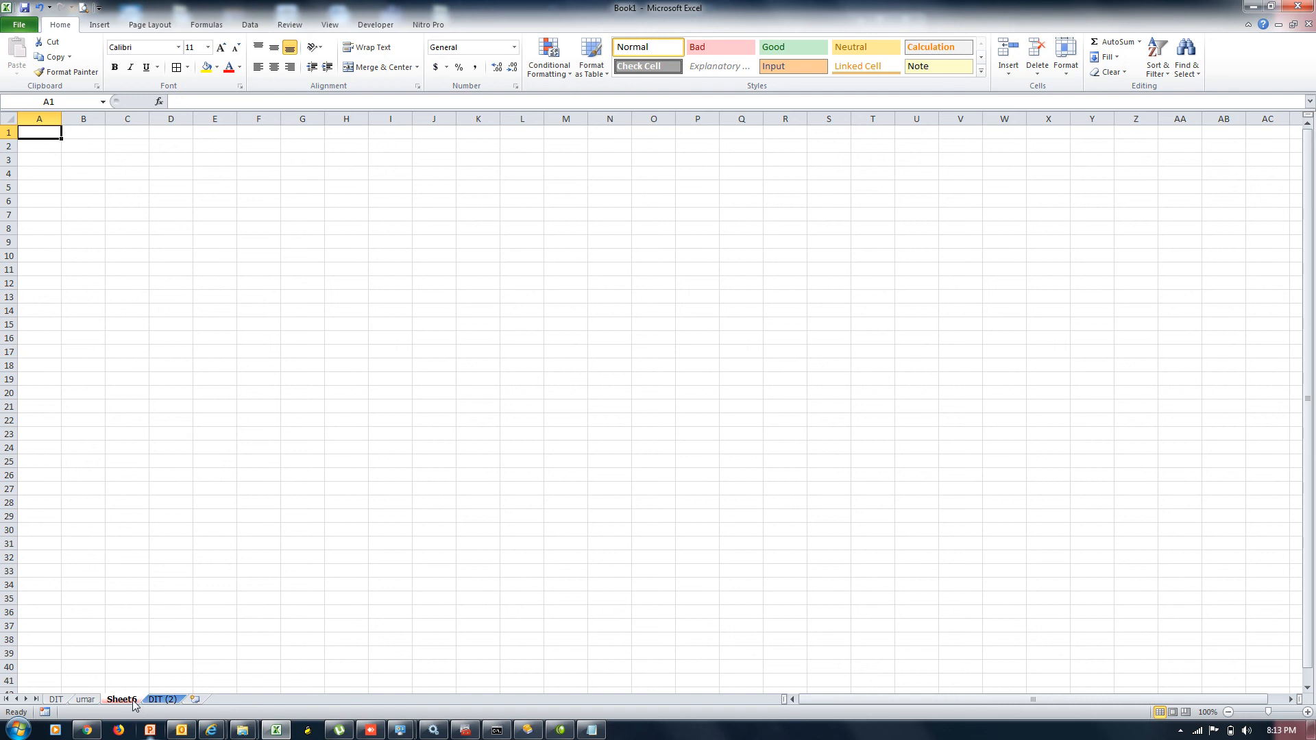
click(90, 700)
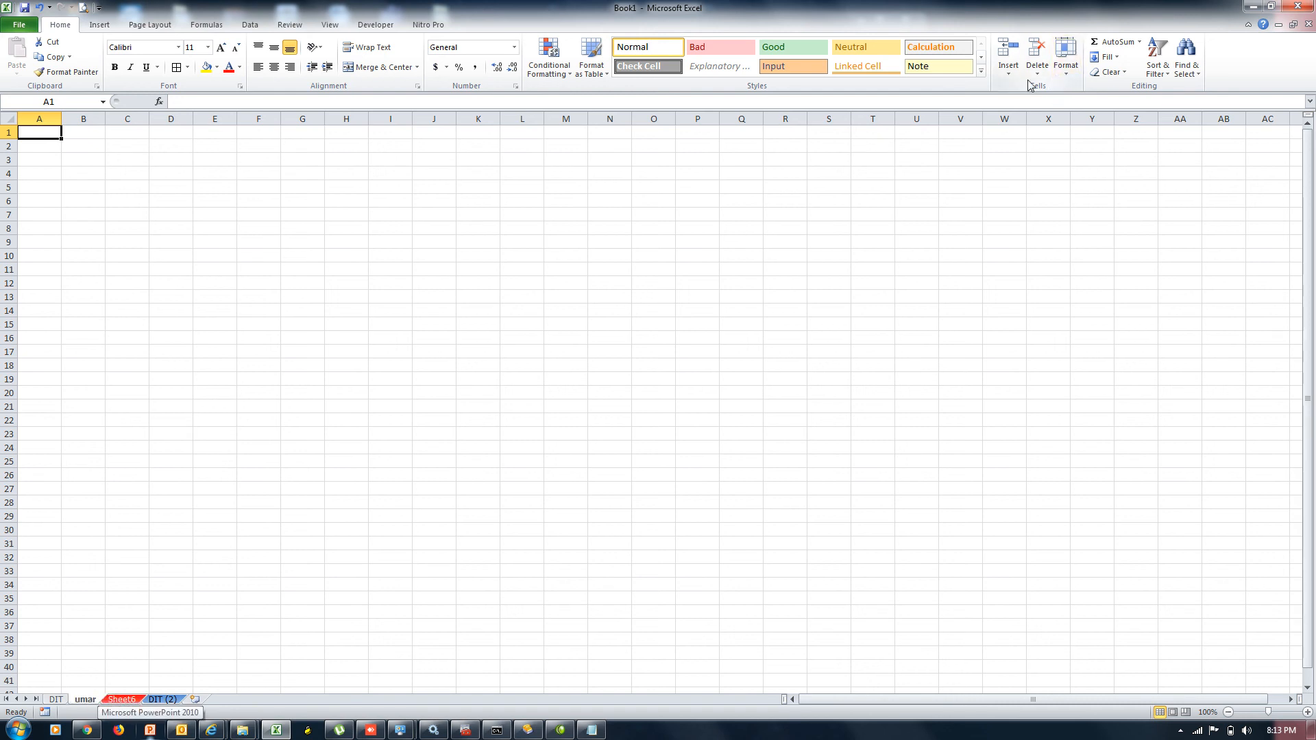
click(59, 700)
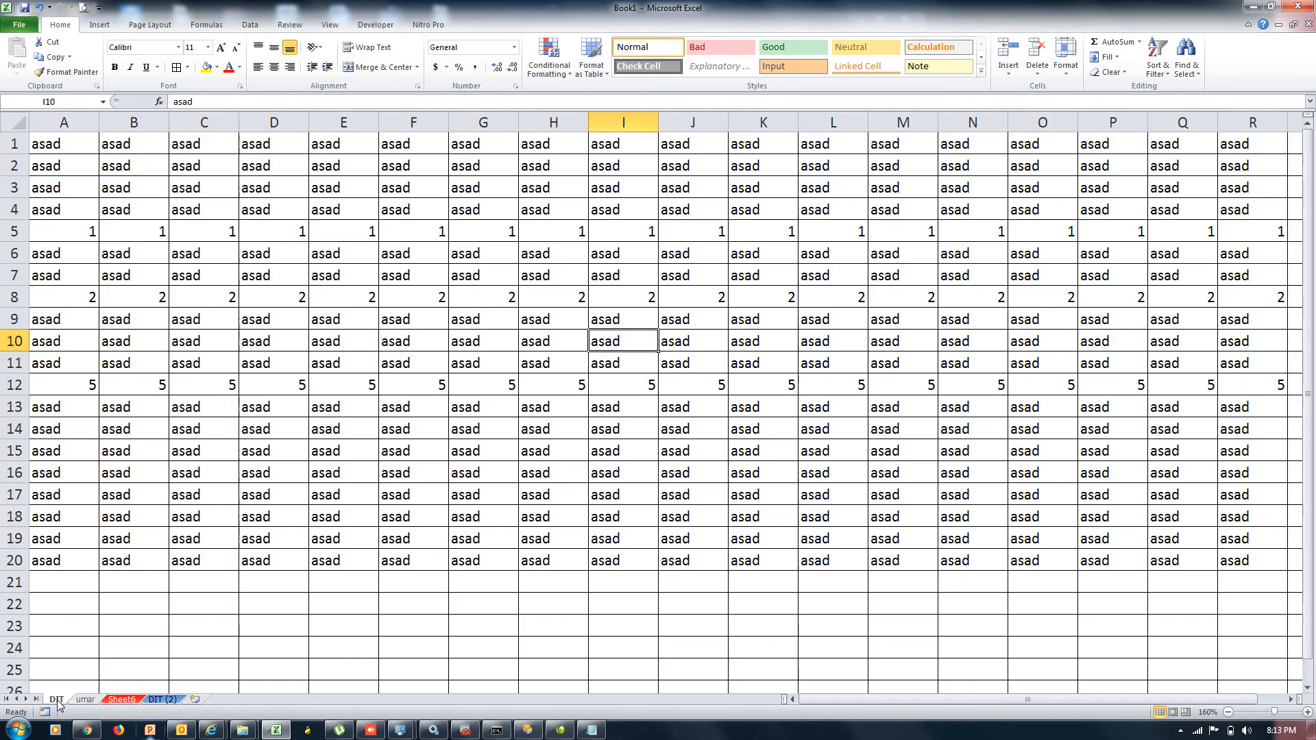
Protect the DIT sheet with a password, entering it twice to confirm
click(1068, 68)
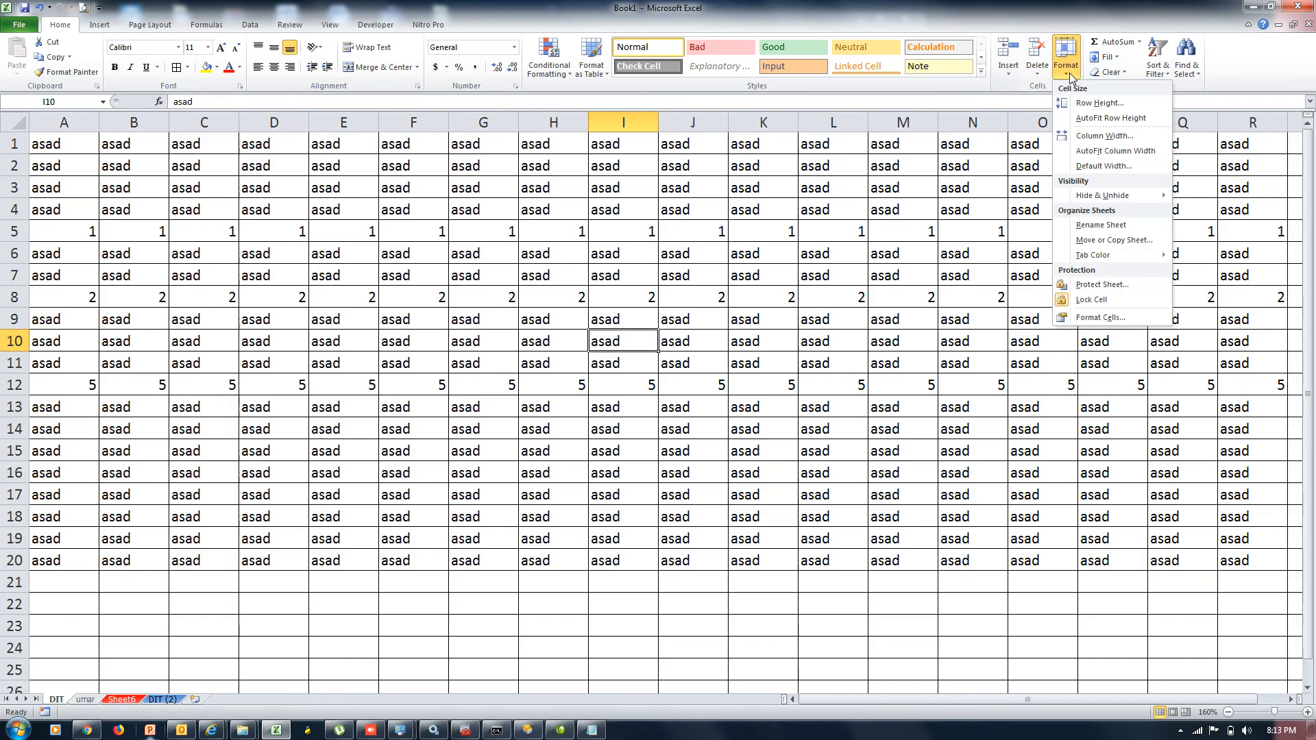
click(1102, 285)
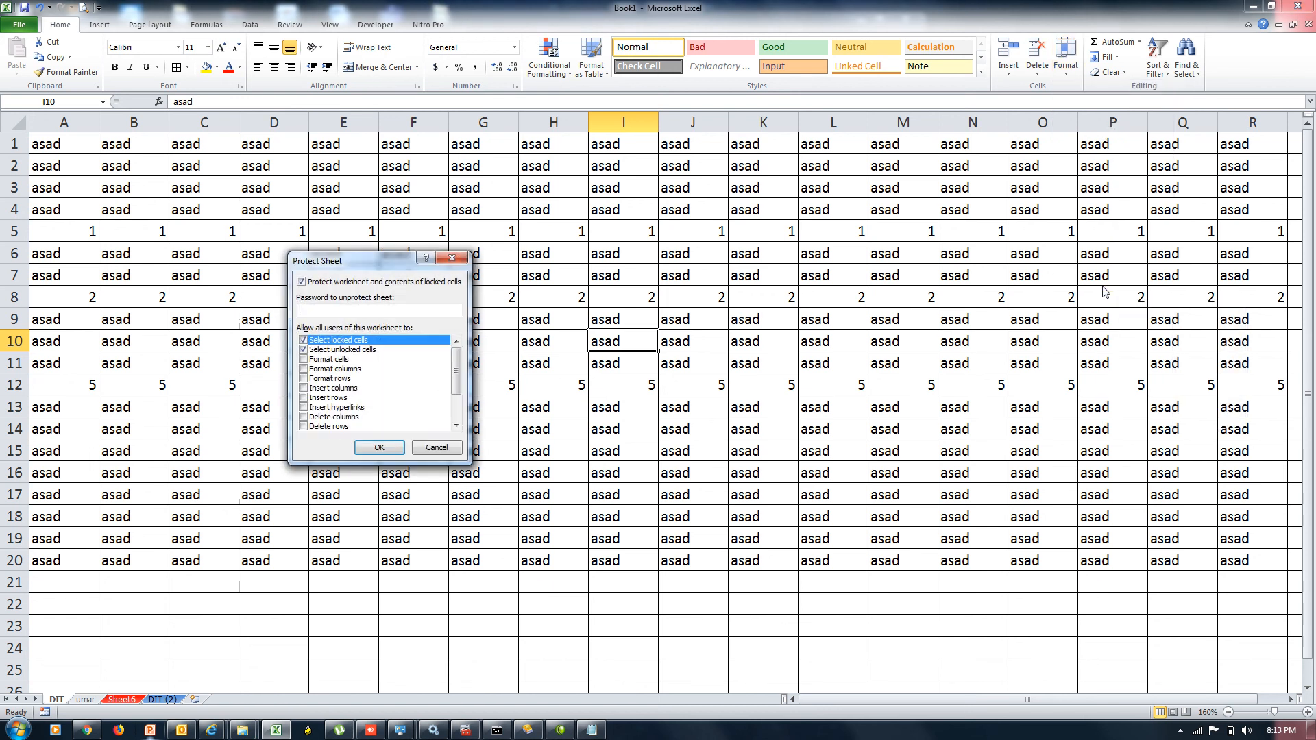
text(1234)
key(Return)
text(1234)
key(Return)
Test editing cell G5 on the protected sheet and dismiss the read-only warning
double_click(475, 233)
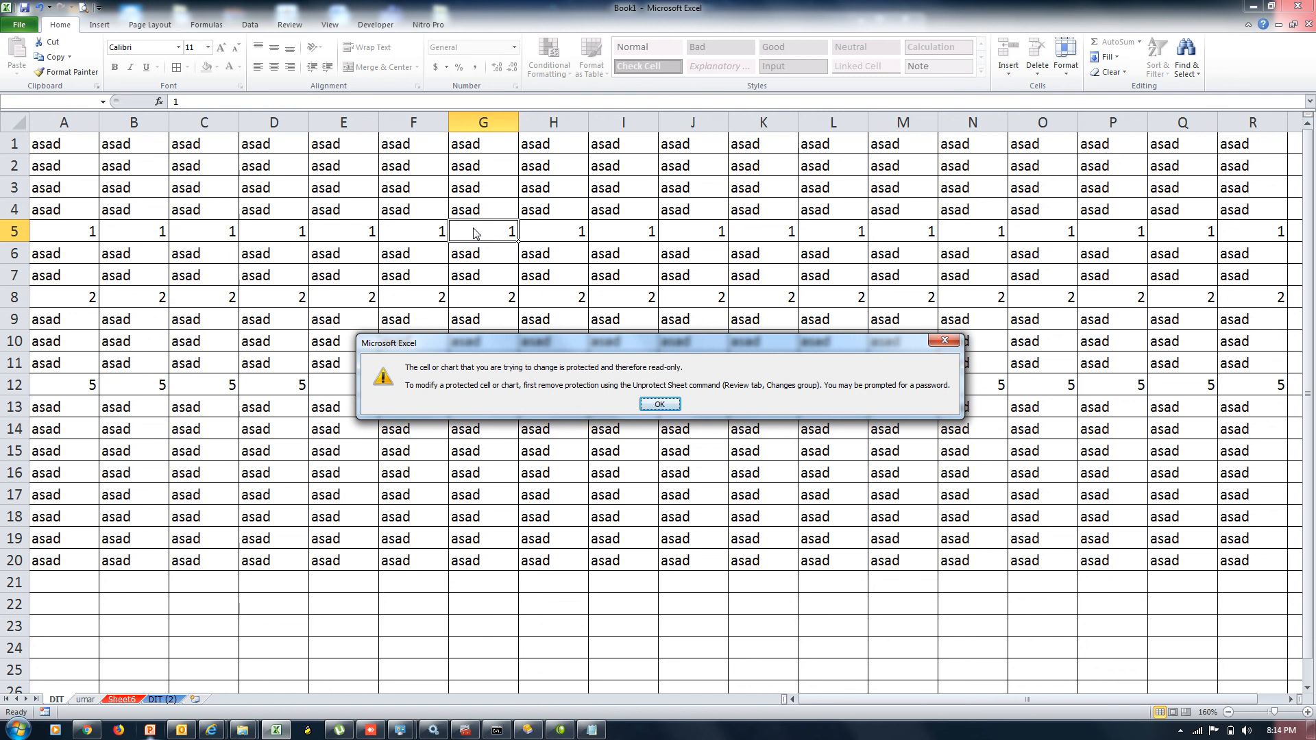
key(Return)
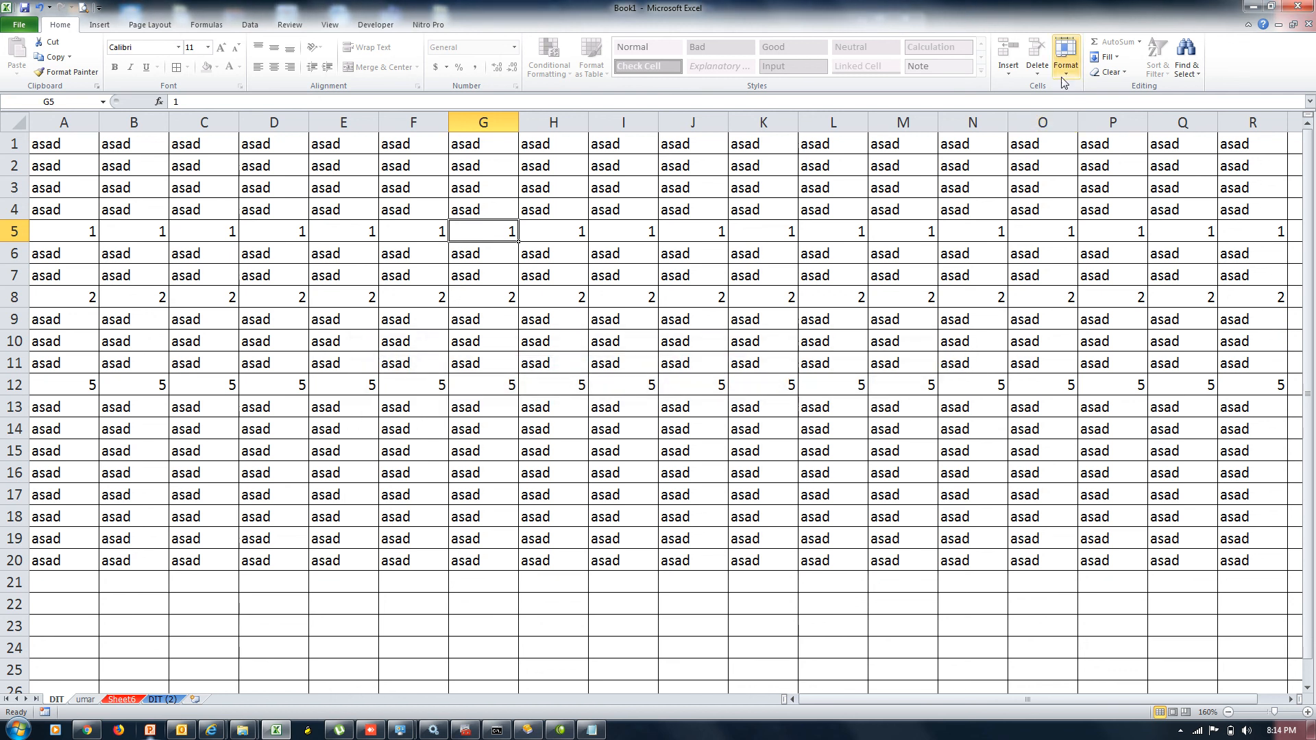
click(1059, 73)
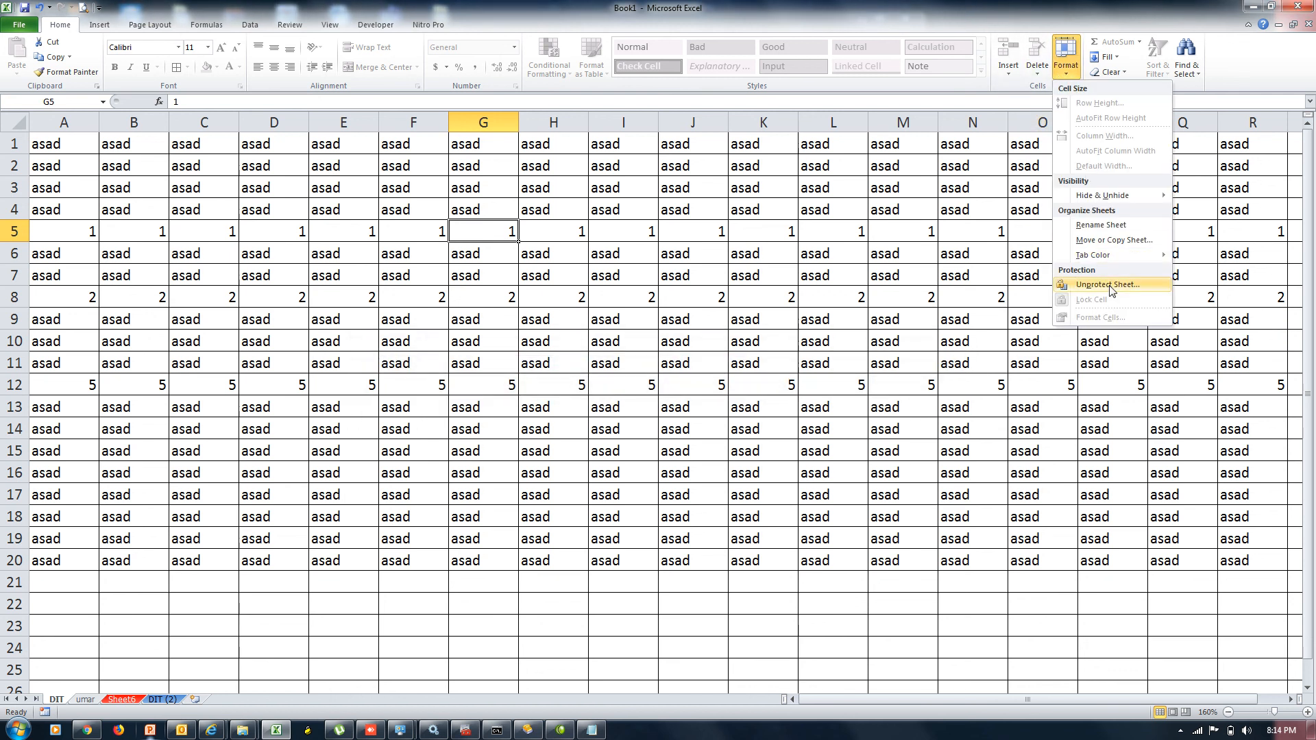
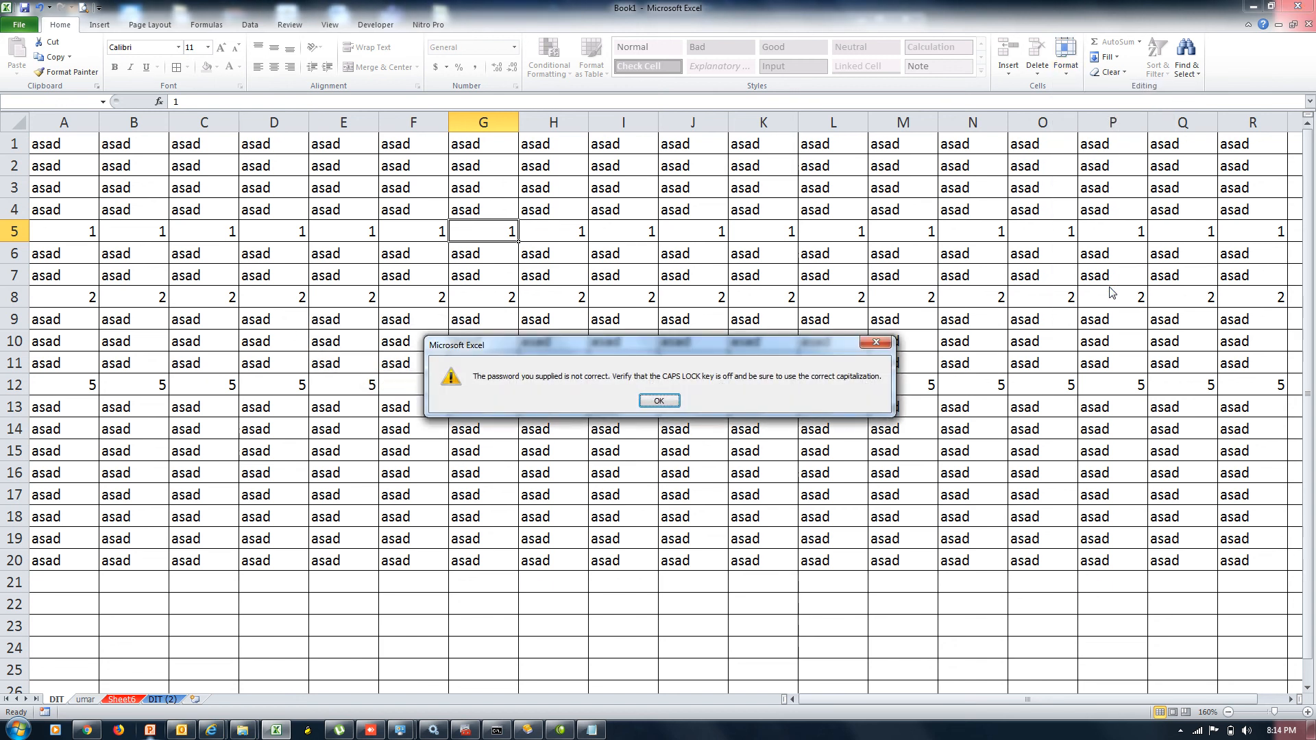
Dismiss the incorrect-password warning and go to Home > Format to unprotect the DIT sheet
key(Return)
click(1067, 77)
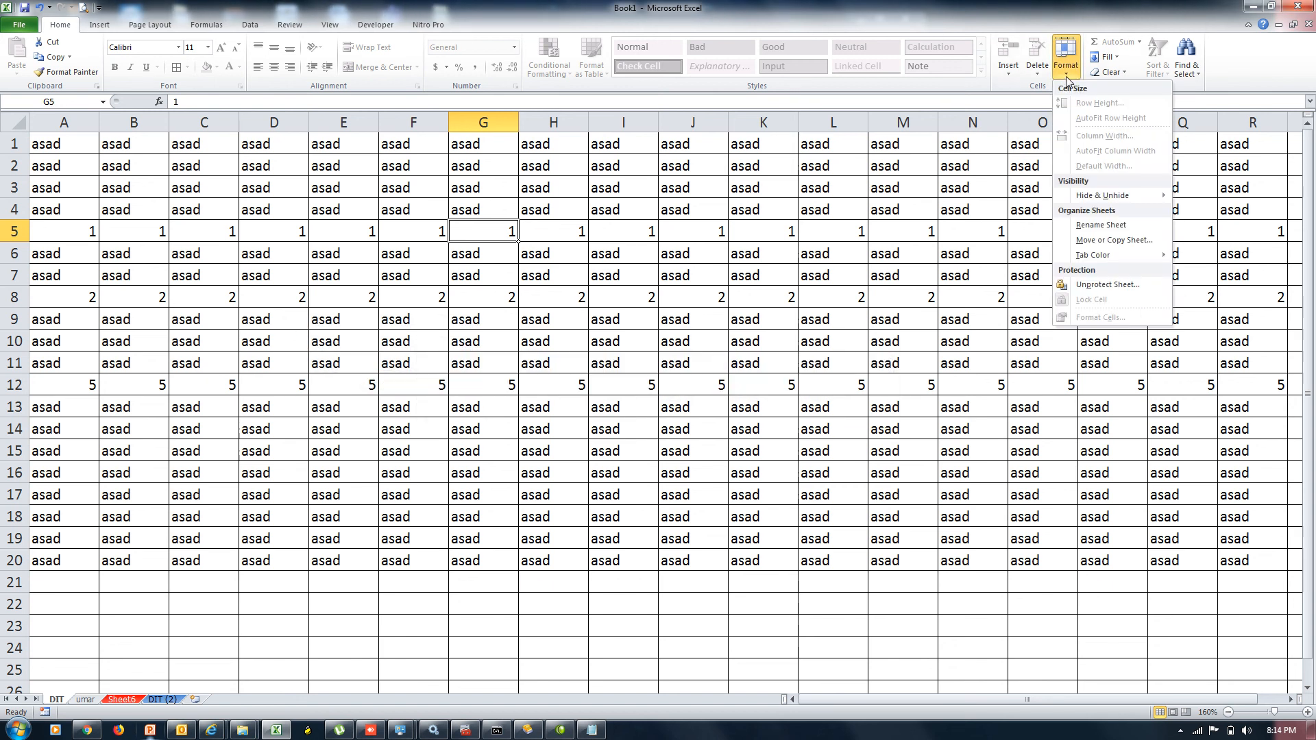
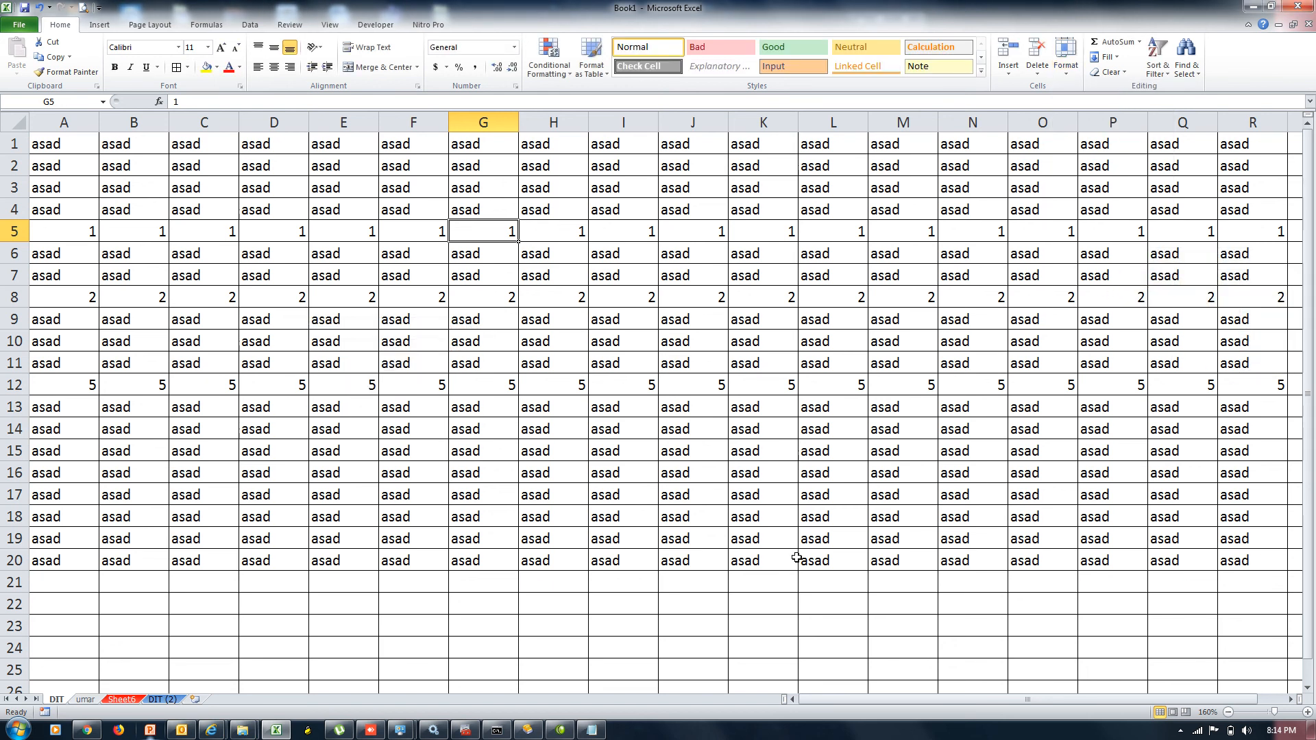
Revert the G5 edit and unlock every cell on the DIT sheet
text(d)
click(76, 586)
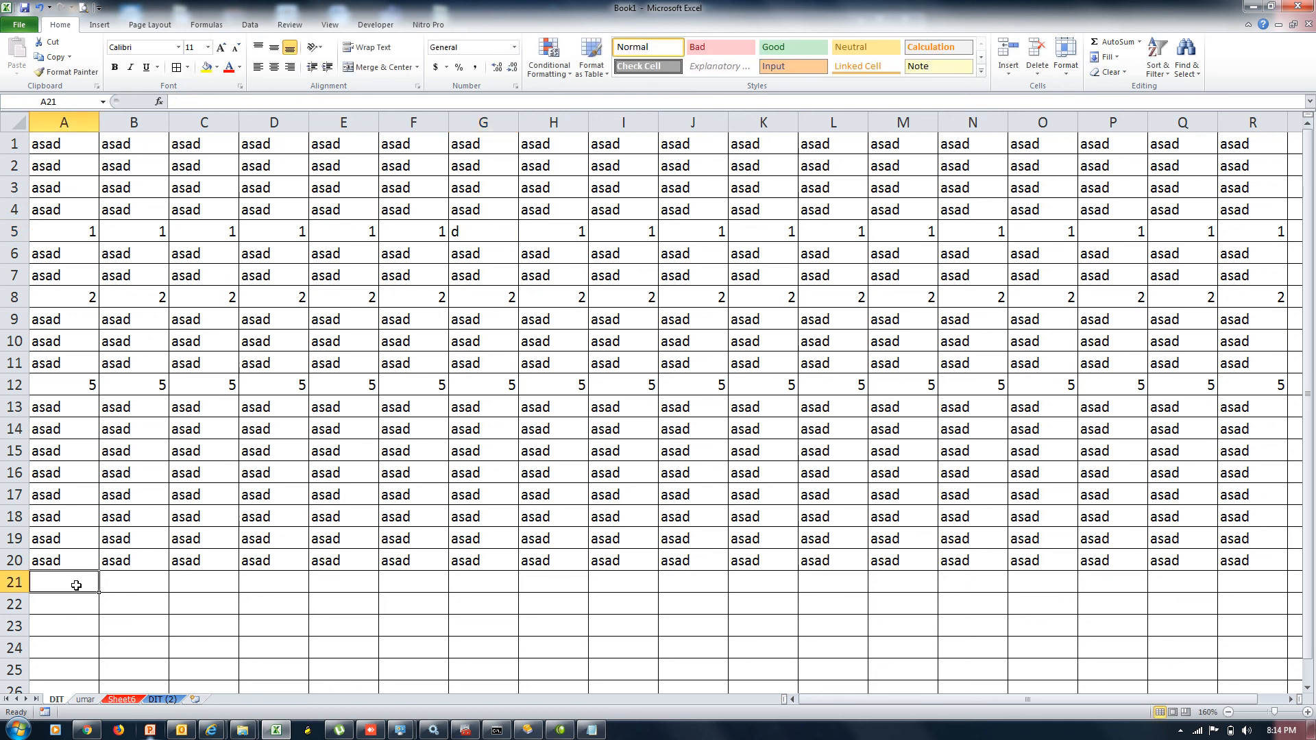
key(ctrl+z)
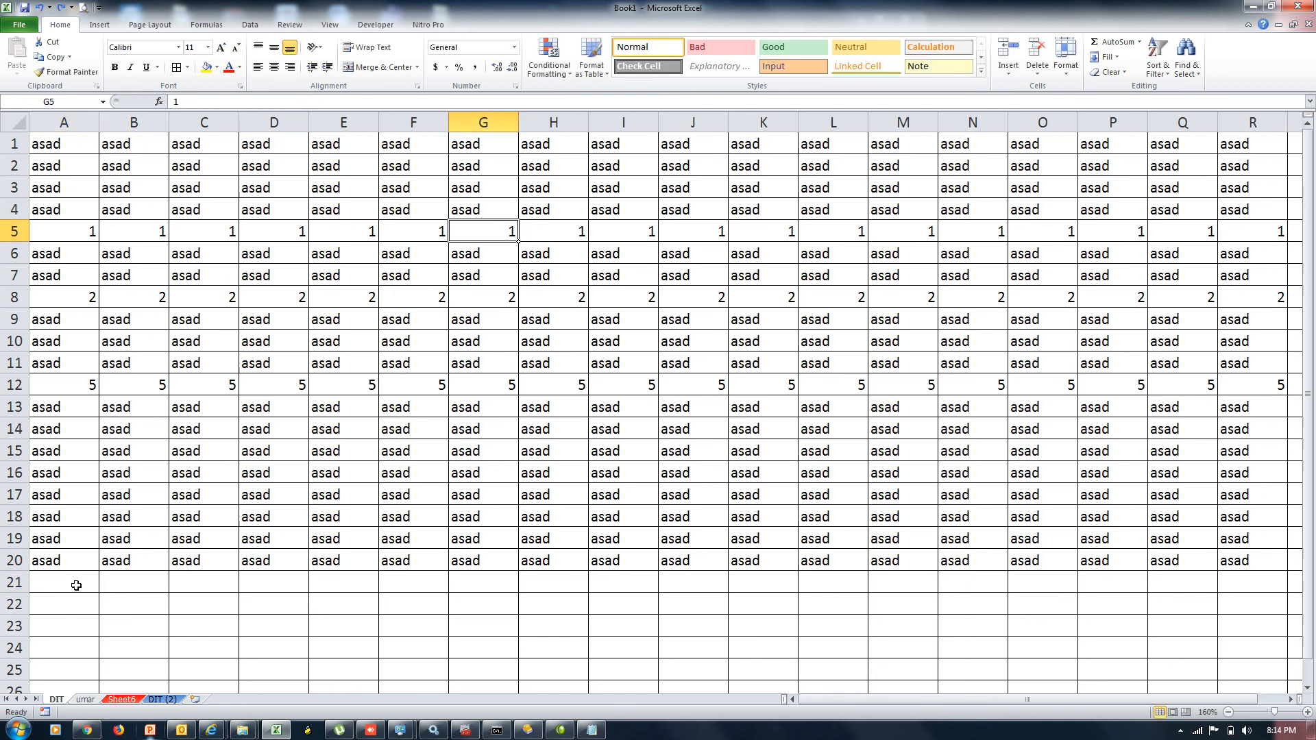
key(ctrl+a)
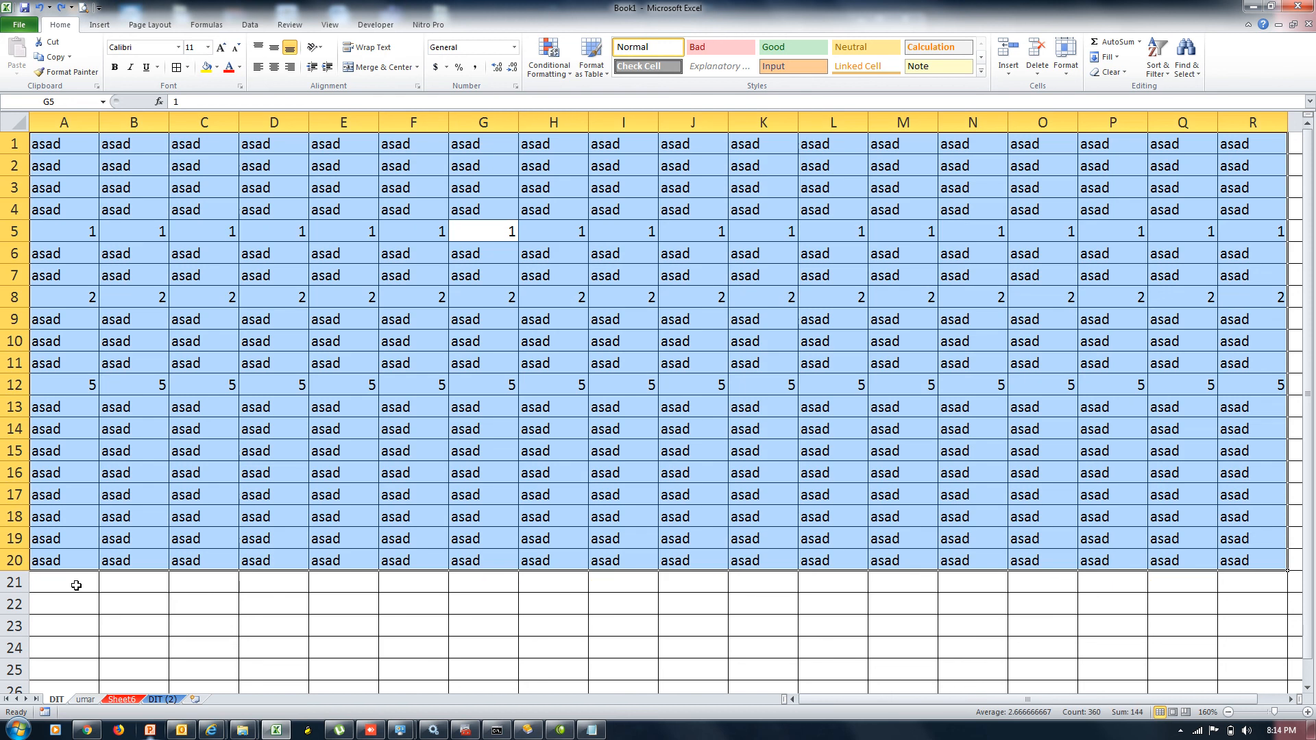
key(ctrl+a)
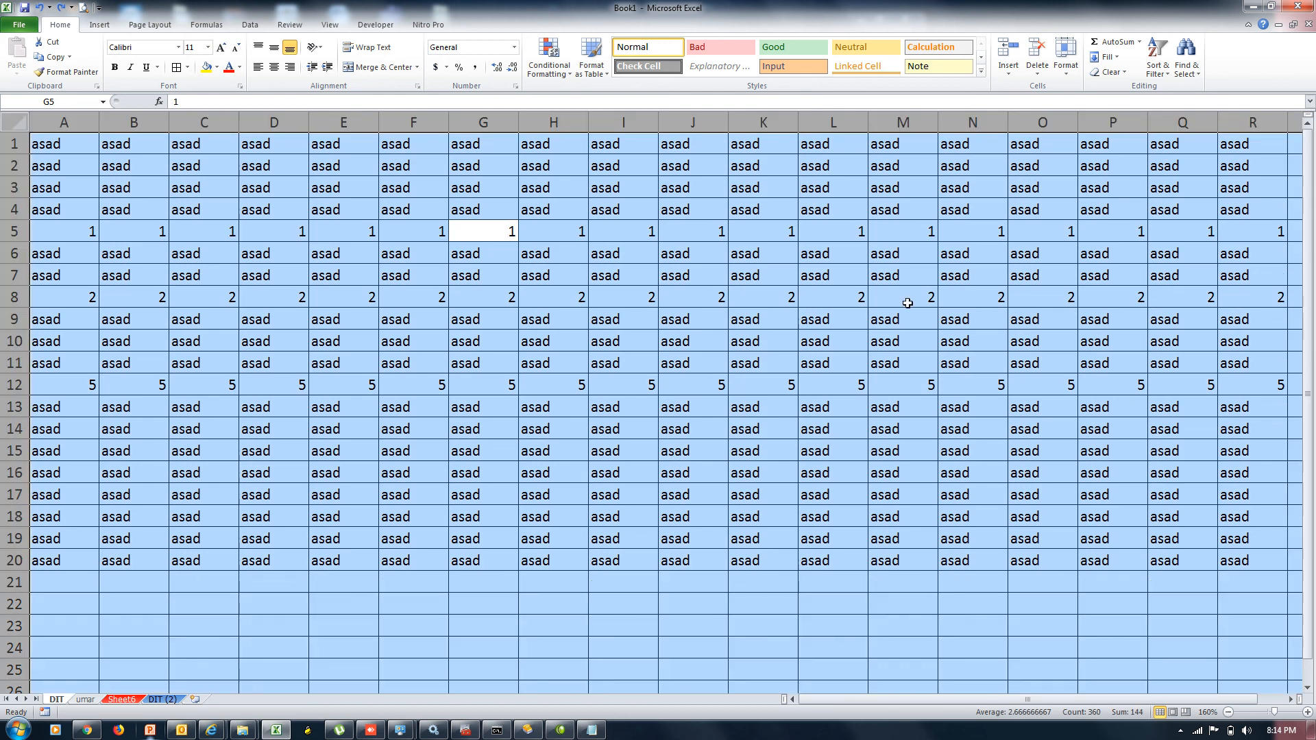
click(1065, 77)
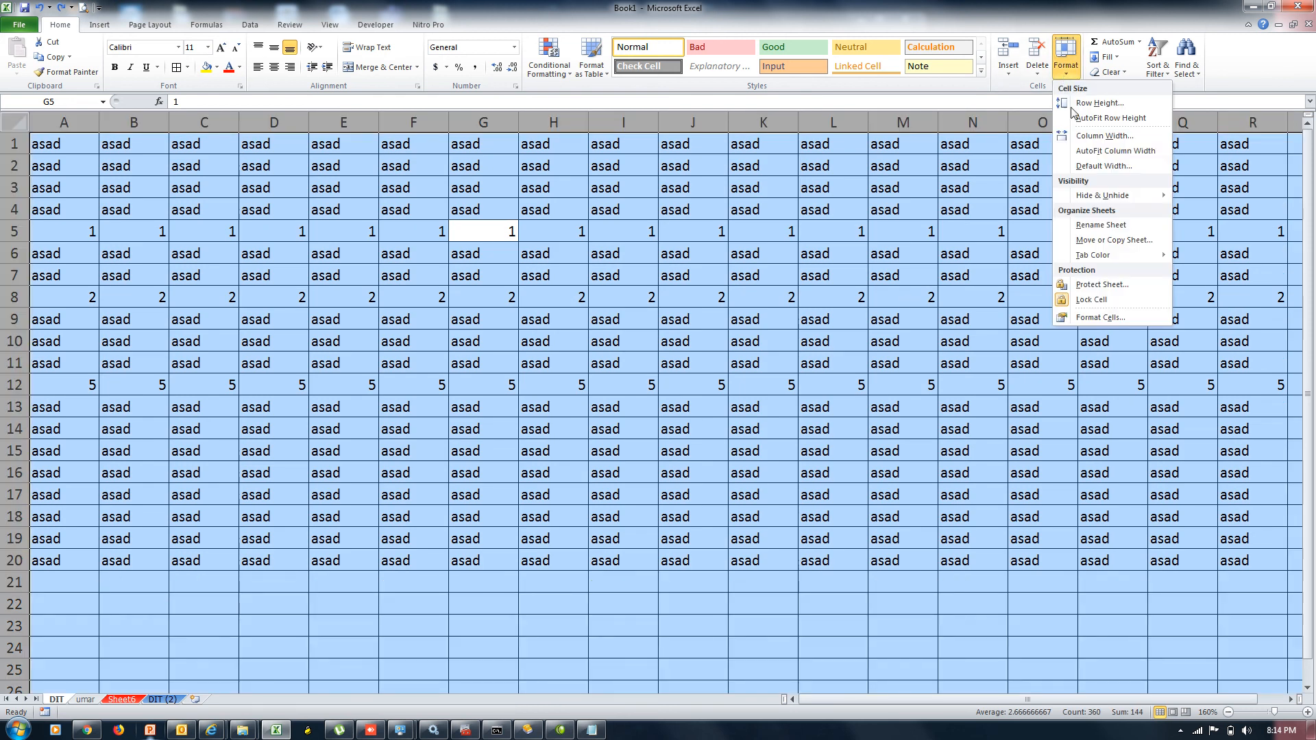
click(1106, 303)
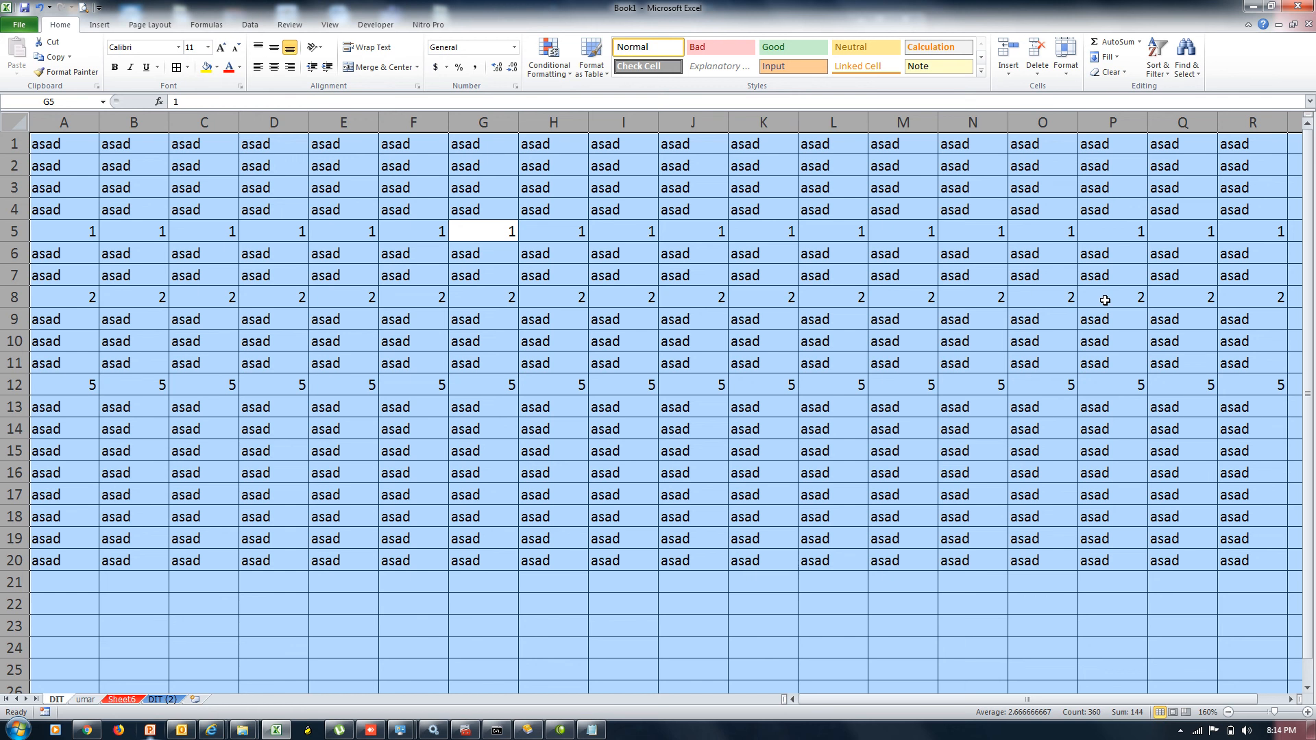
click(745, 273)
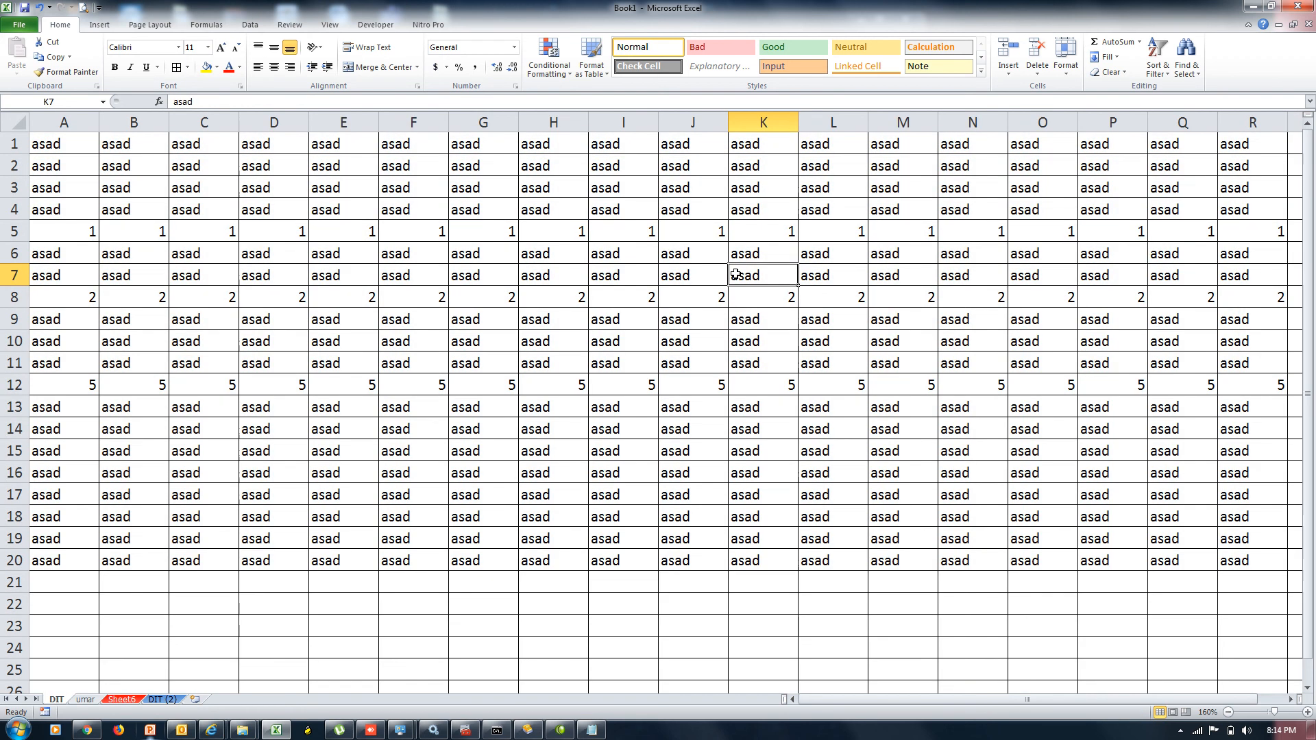
Lock only the data block A1:R20 via Format > Lock Cell
drag(44, 152, 1264, 560)
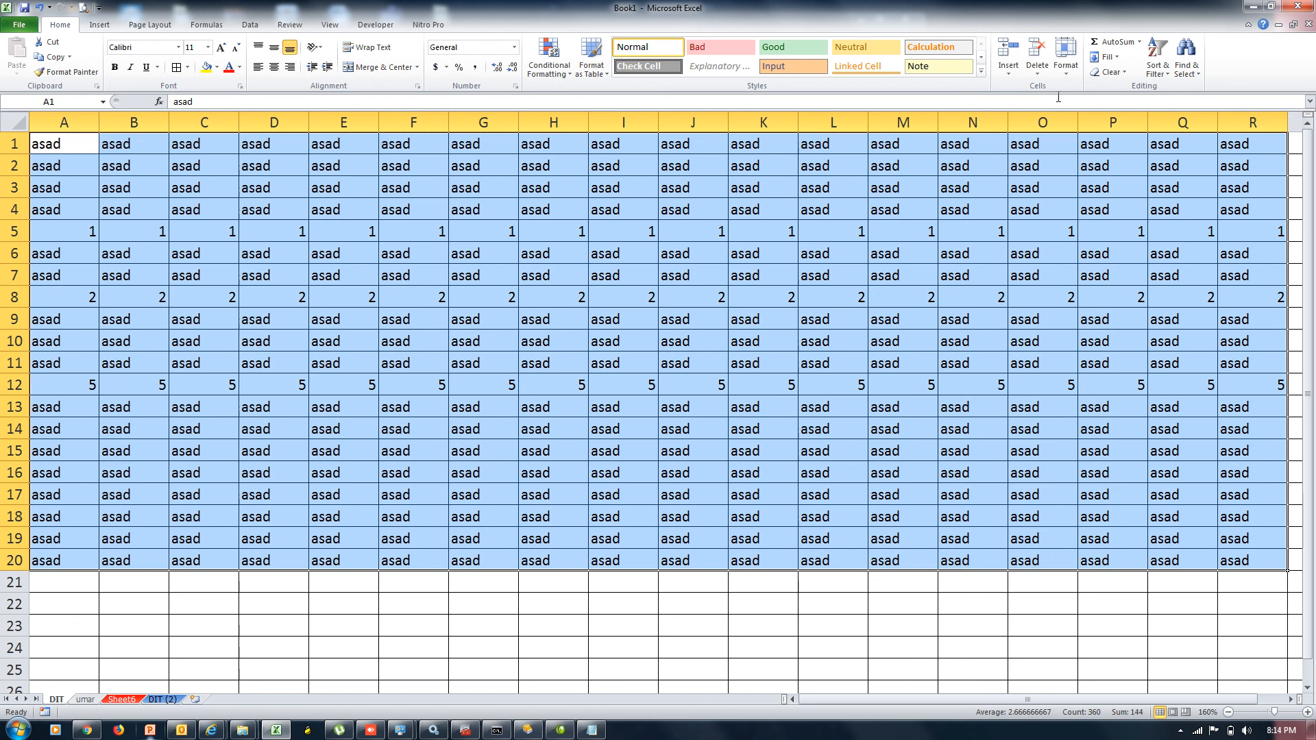
click(1066, 72)
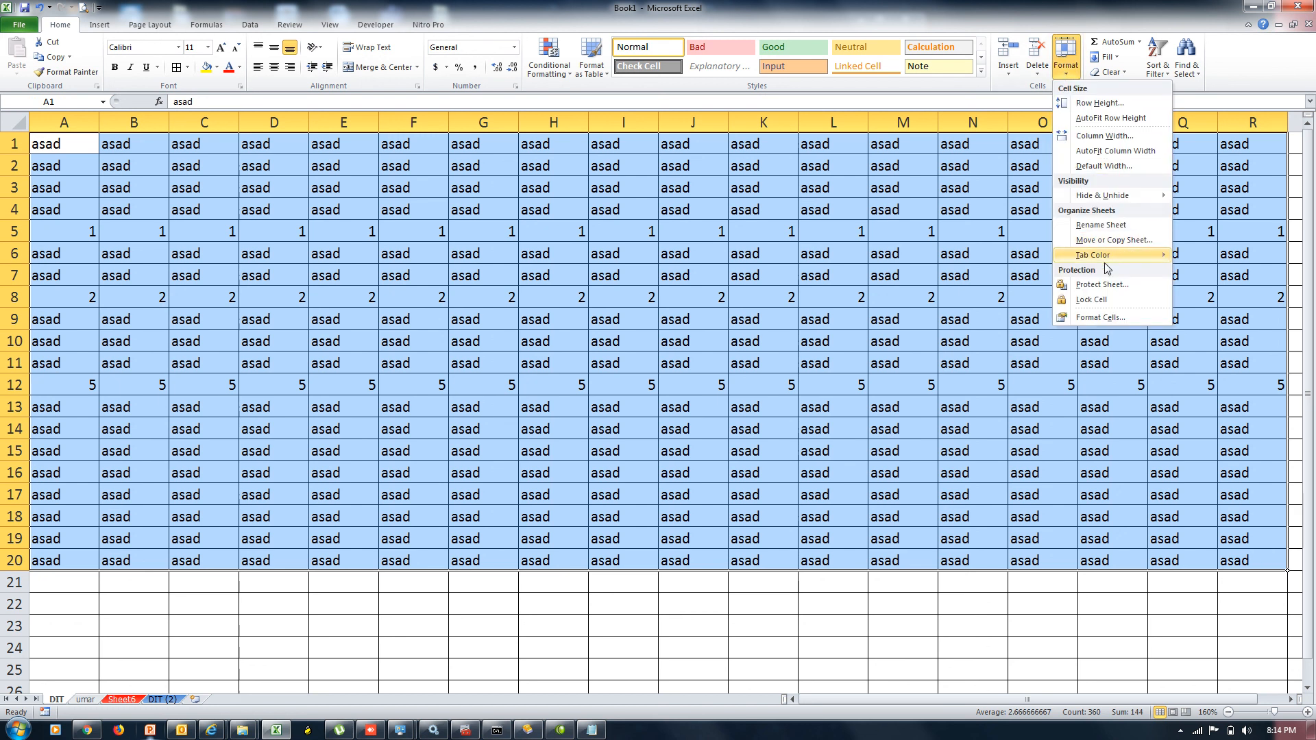
click(1106, 305)
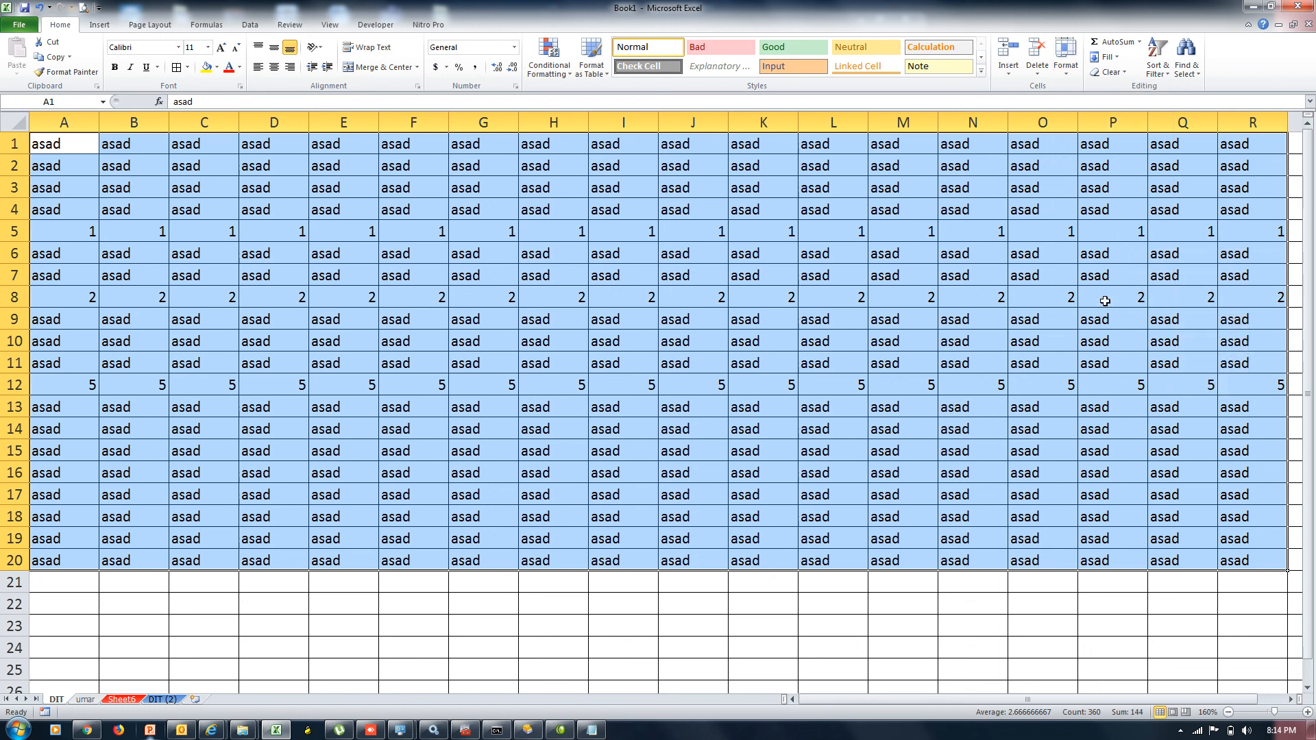
click(763, 237)
Protect the DIT sheet with a confirmed password
click(1064, 74)
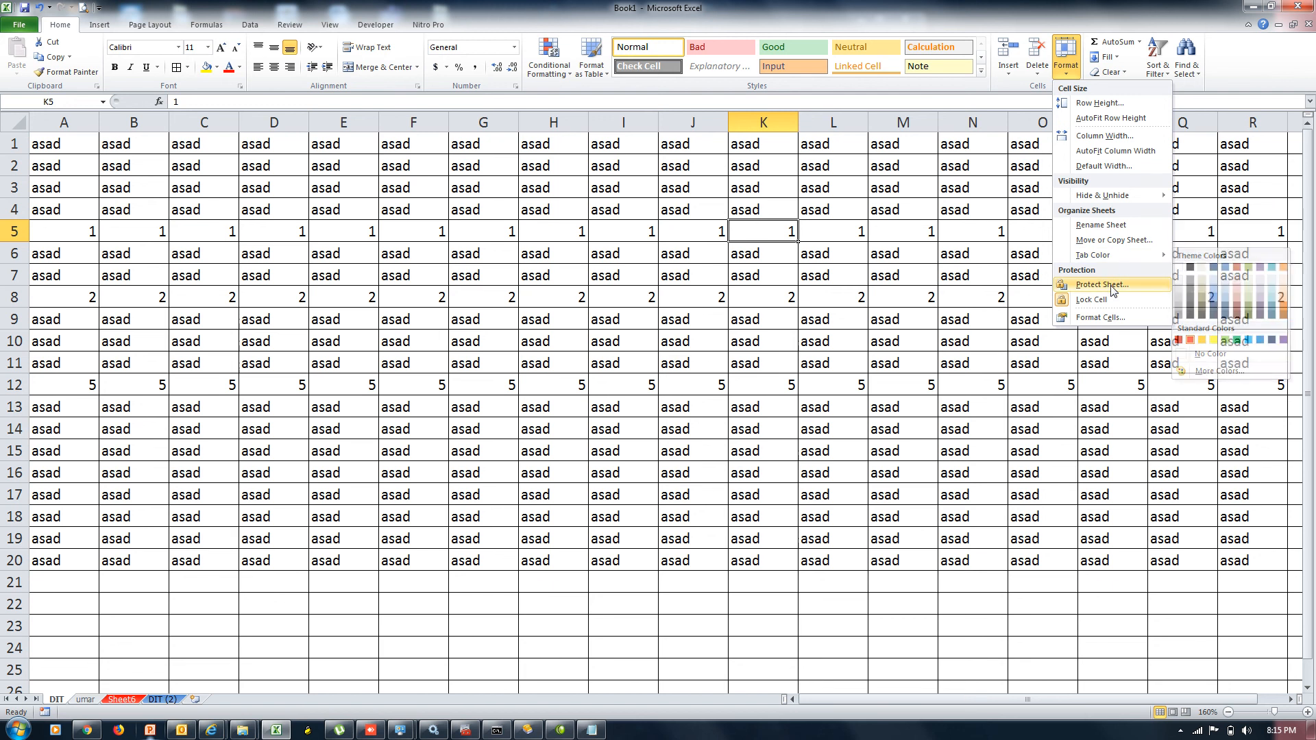
click(1102, 284)
text(123)
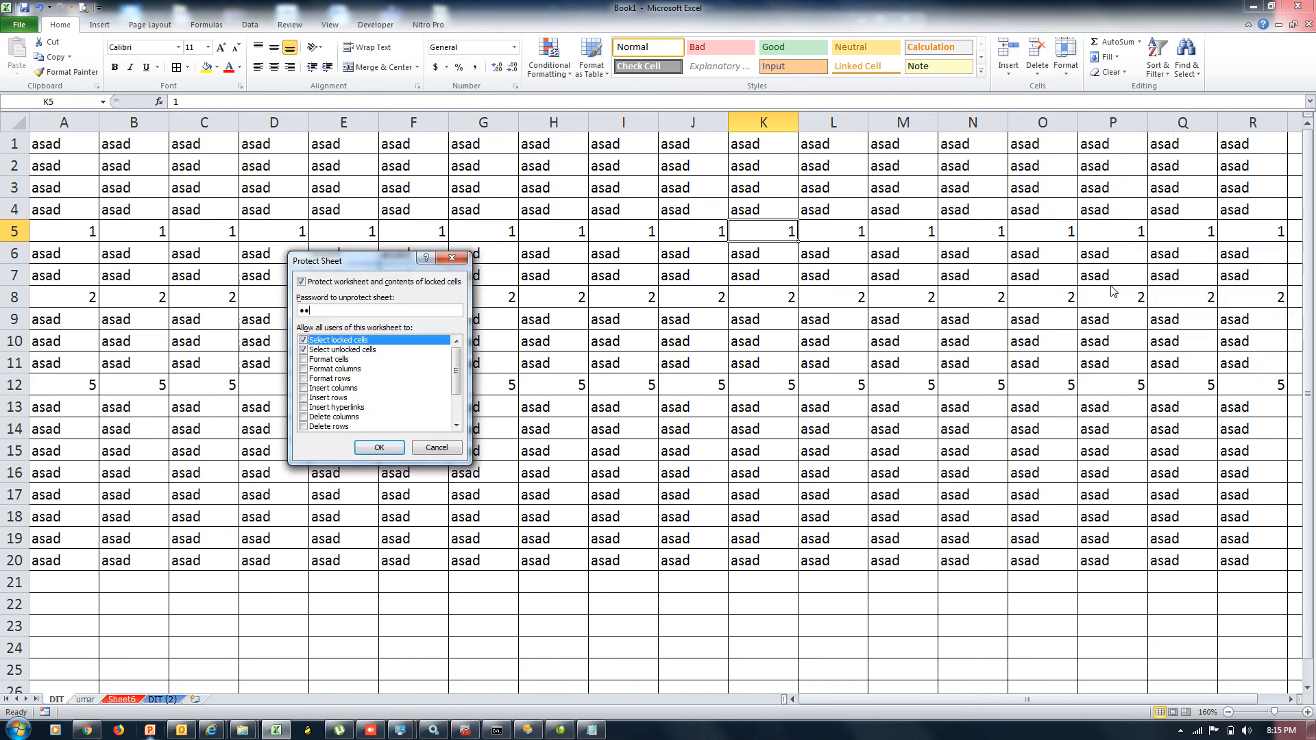
key(Return)
text(123)
key(Return)
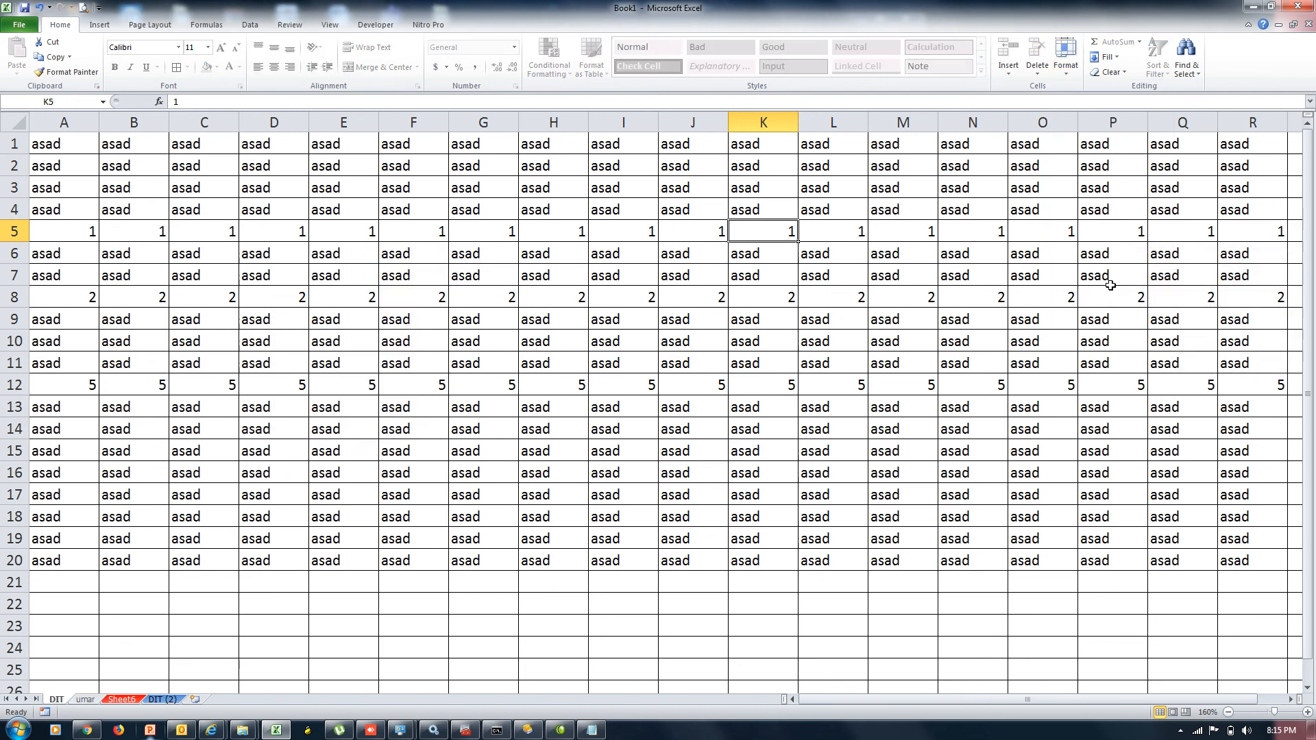
Test protection: locked K13 refuses editing, while unlocked C23 accepts 'sdfds'
click(1293, 209)
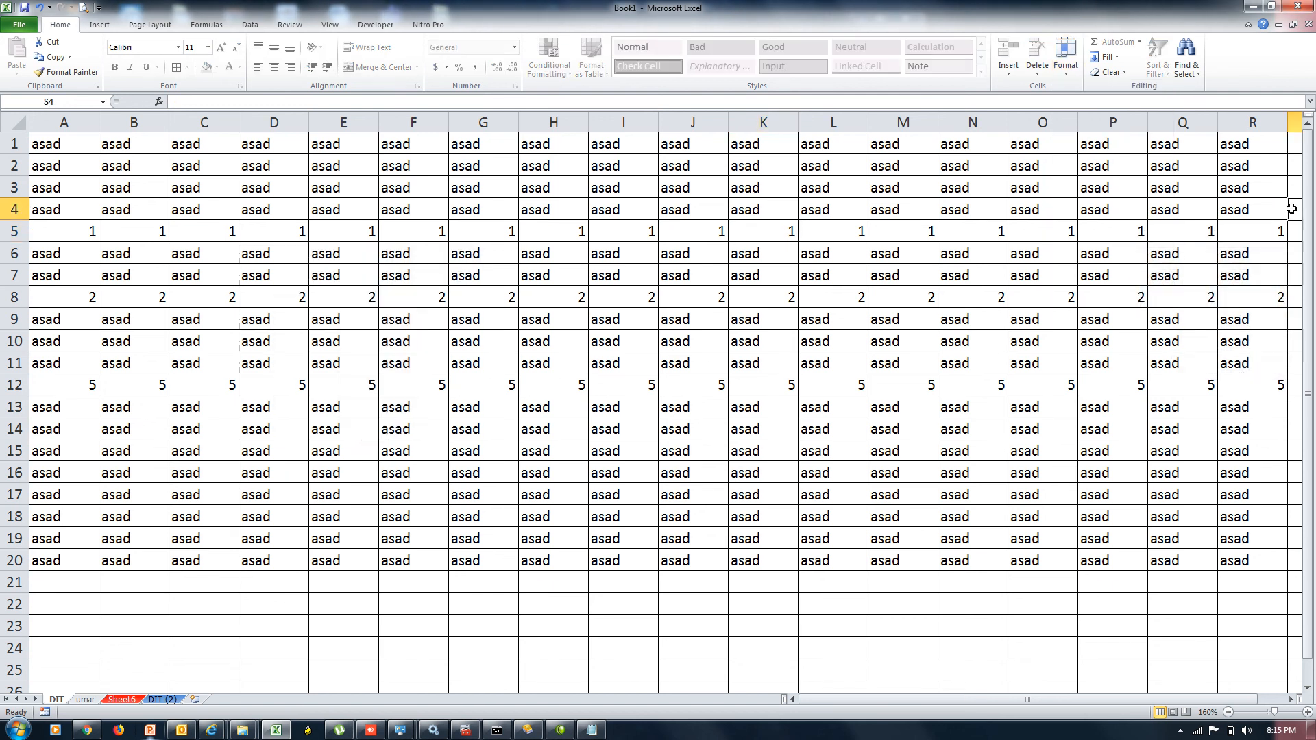
double_click(740, 406)
click(660, 404)
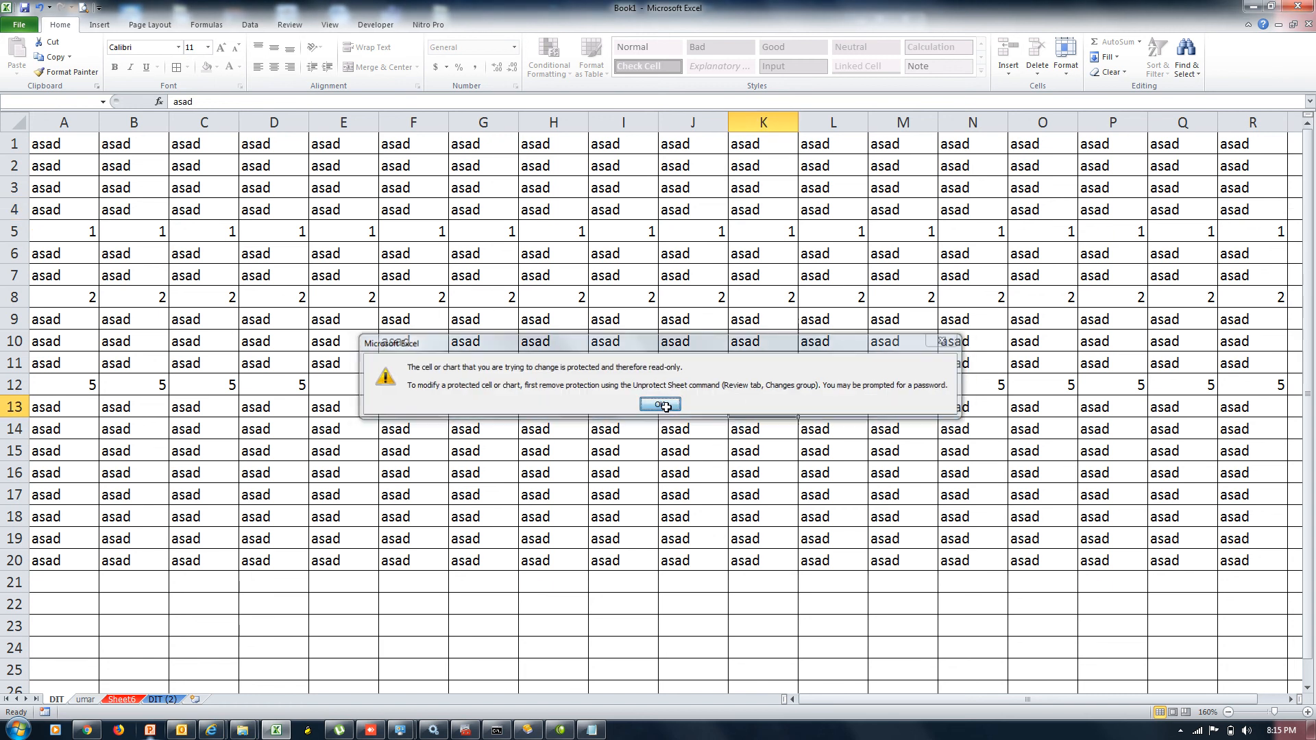
click(199, 620)
text(sdfds)
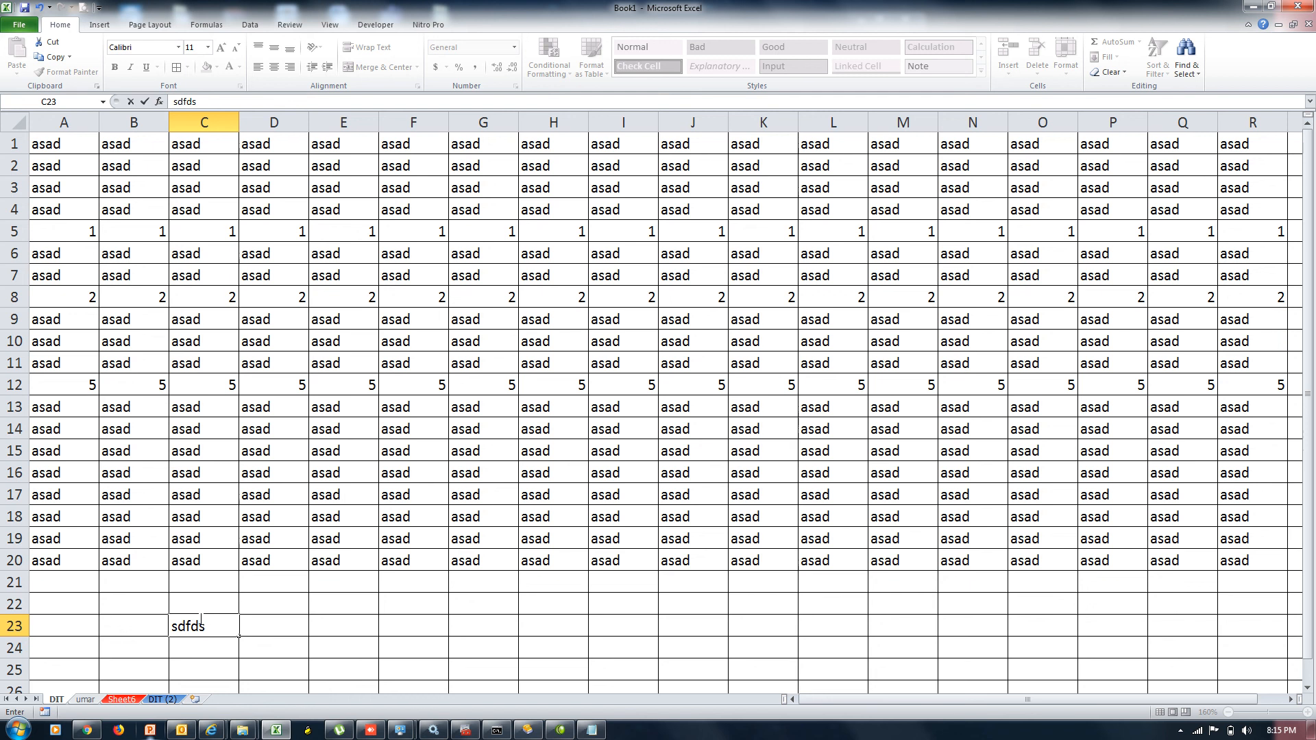
Commit 'sdfds' in C23, select I8, and bring up the screen recorder window
click(356, 382)
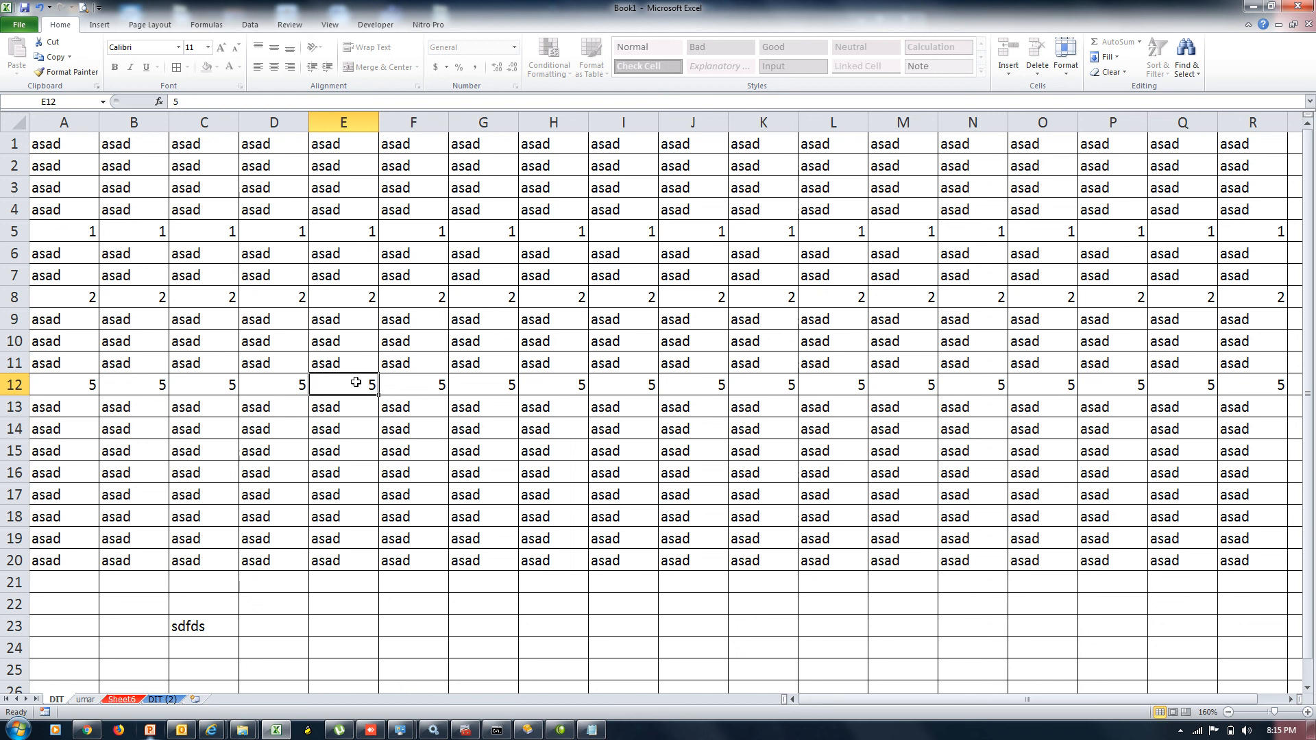
click(610, 290)
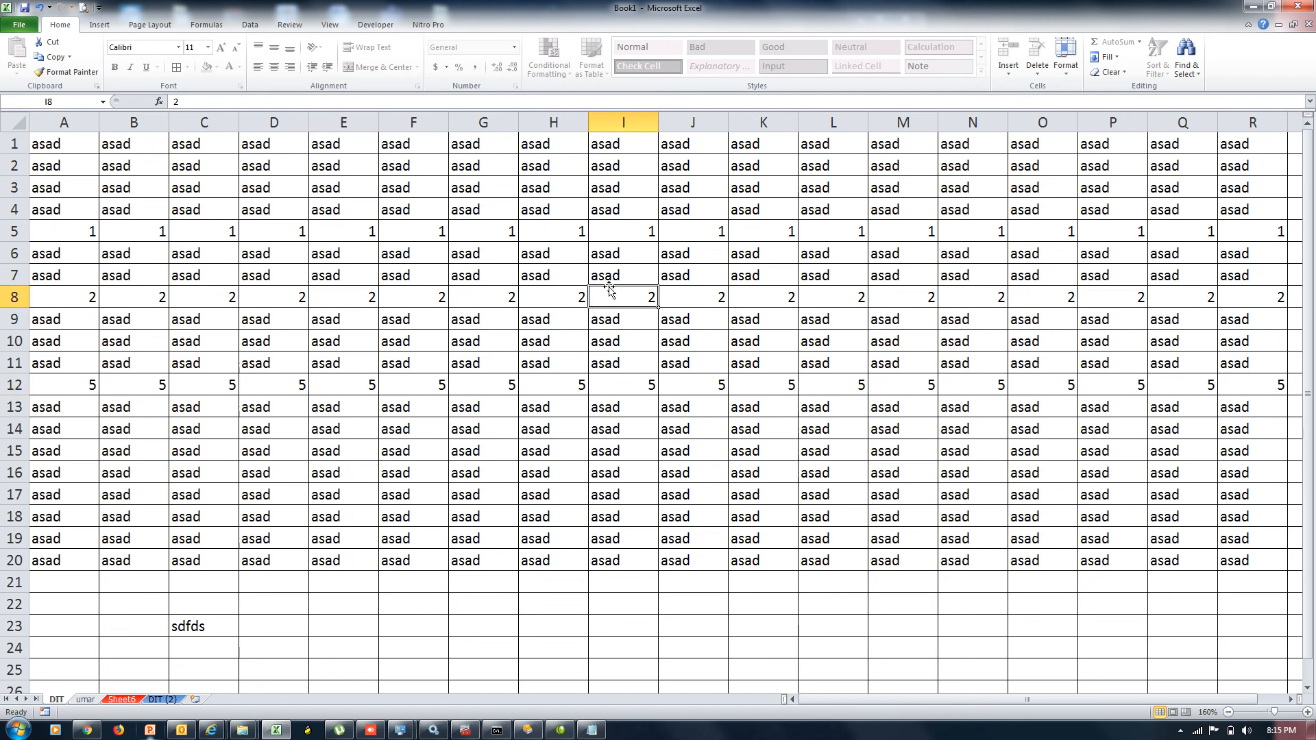
click(1180, 732)
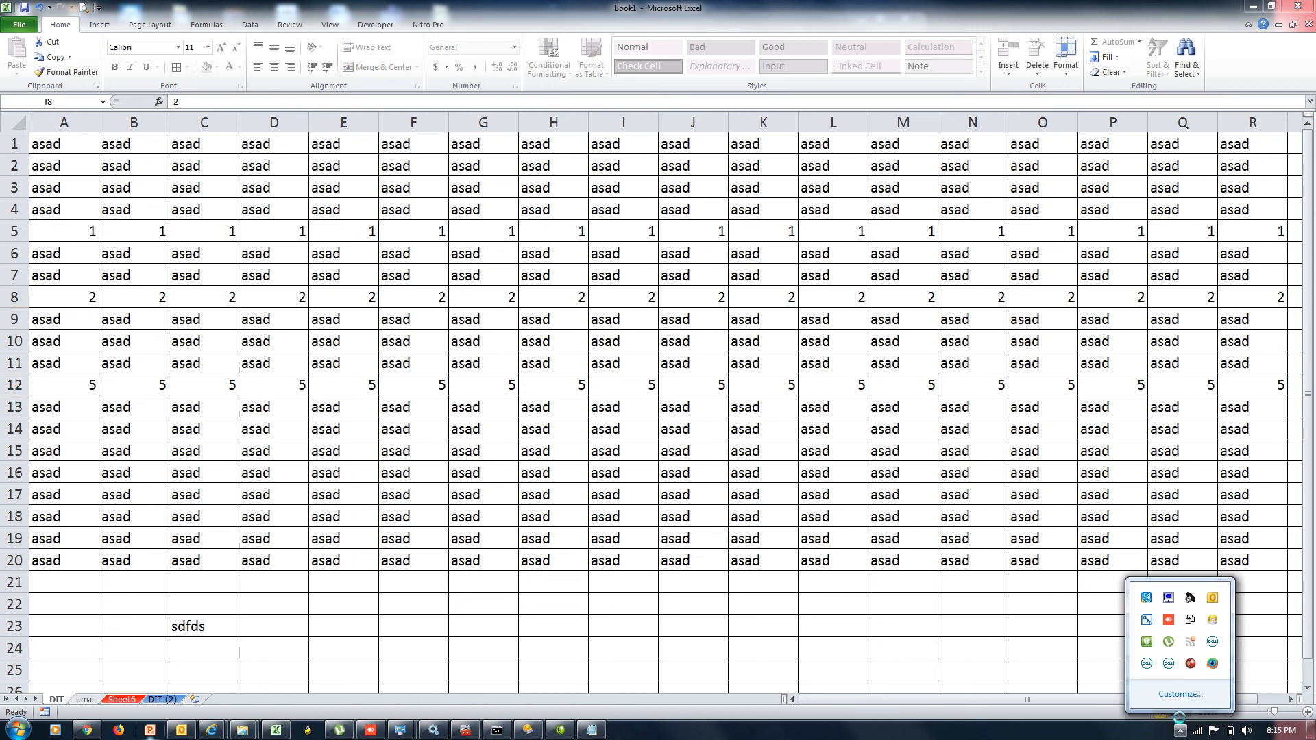
click(1191, 665)
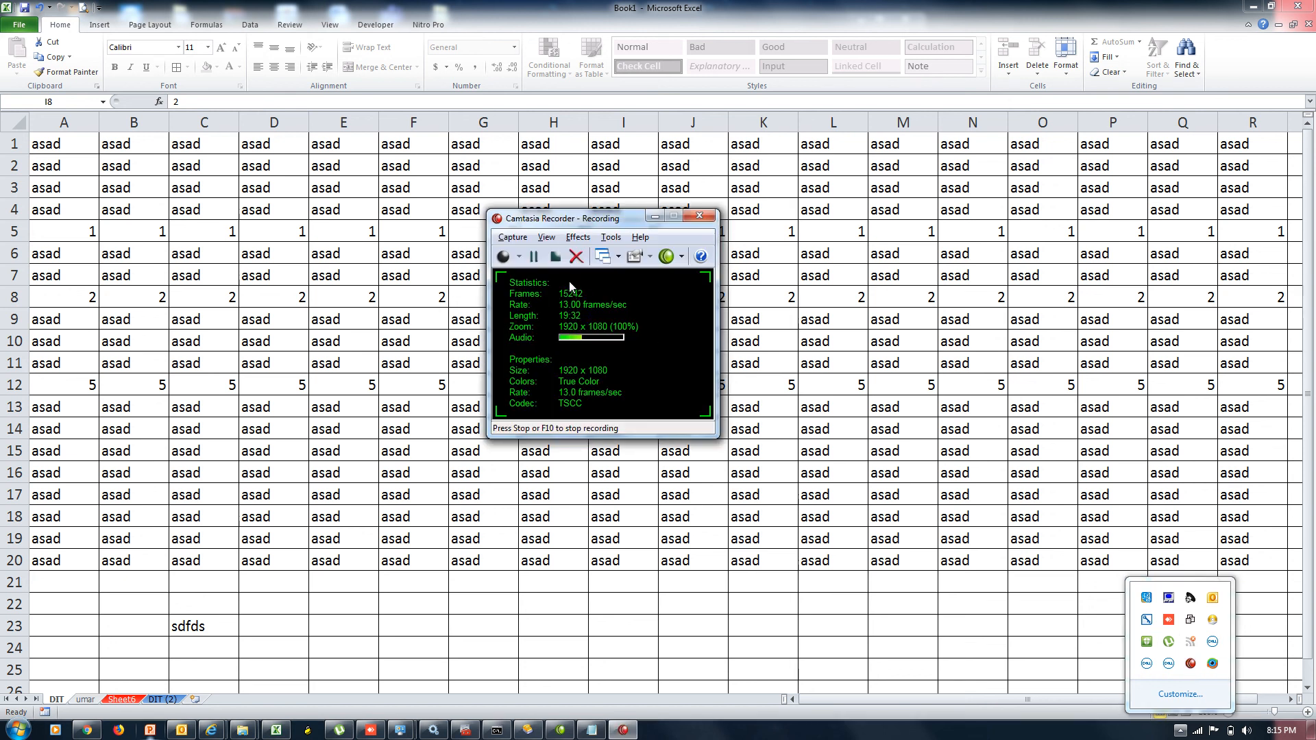